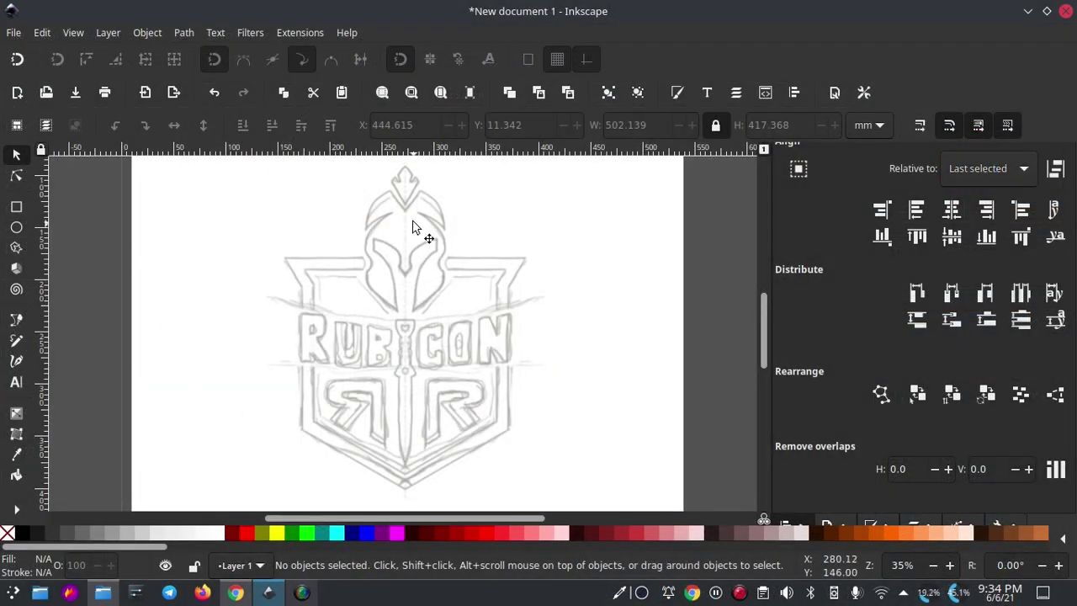
# Zoom to about 140% on the top spike of the RUBICON helmet sketch
pyautogui.scroll(1, 416, 244)
pyautogui.scroll(1, 420, 252)
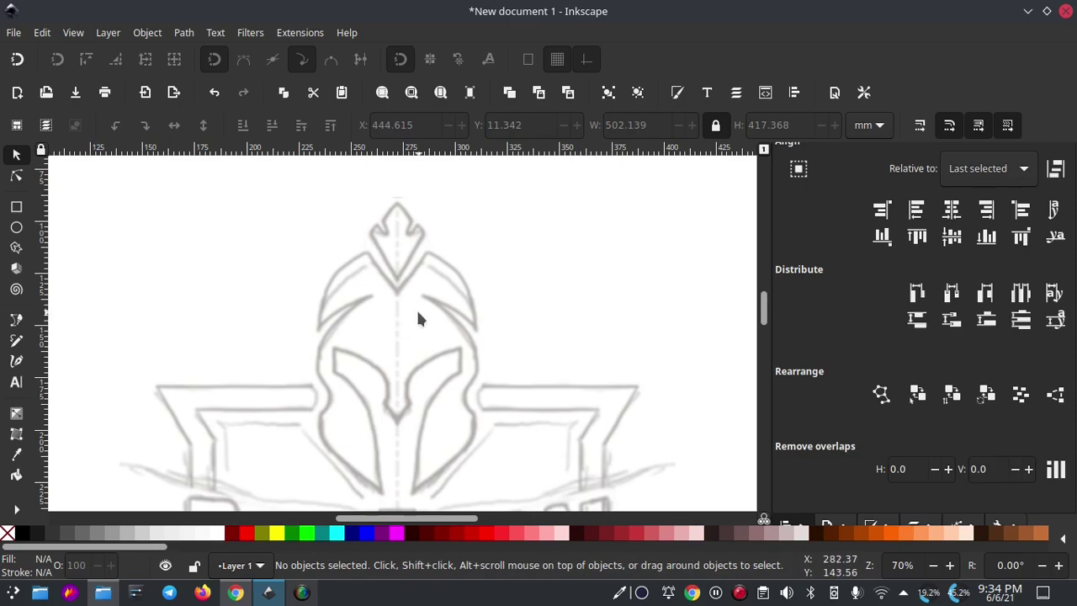
pyautogui.scroll(-5, 442, 337)
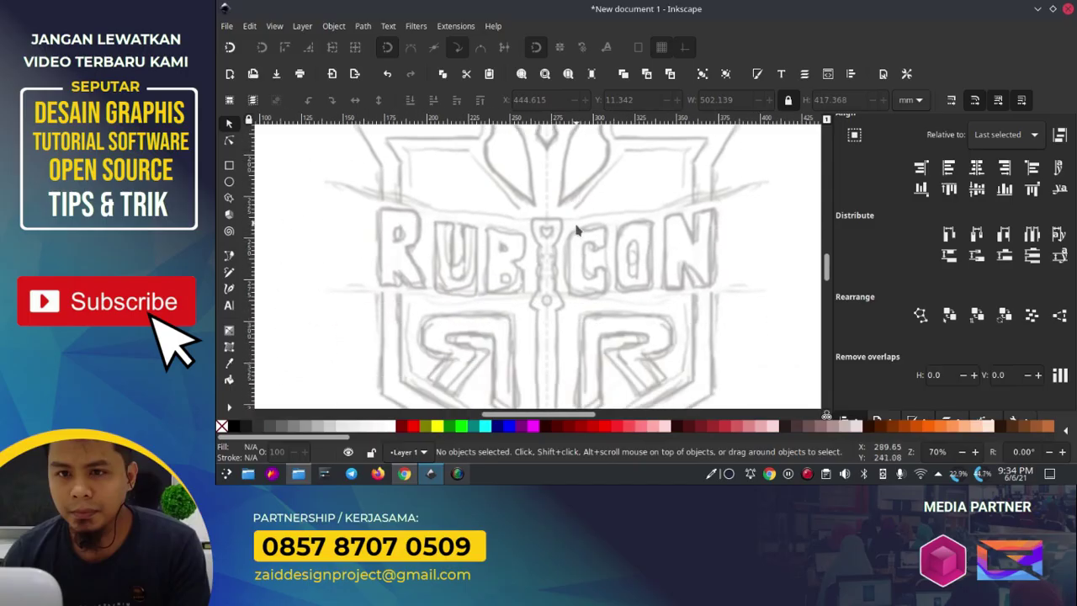
pyautogui.scroll(4, 572, 253)
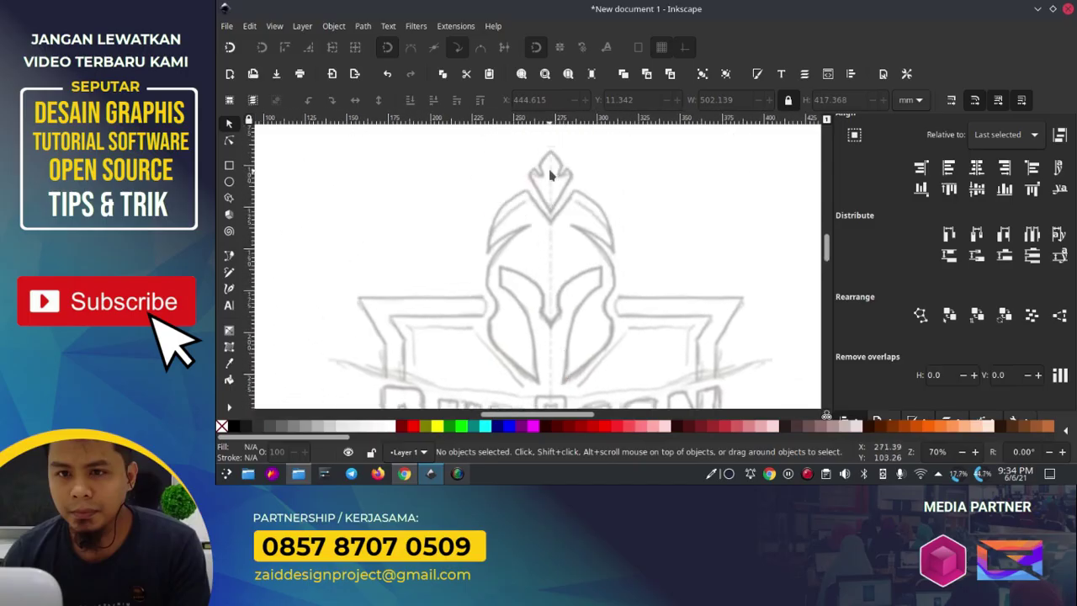
pyautogui.scroll(1, 572, 247)
pyautogui.scroll(1, 570, 308)
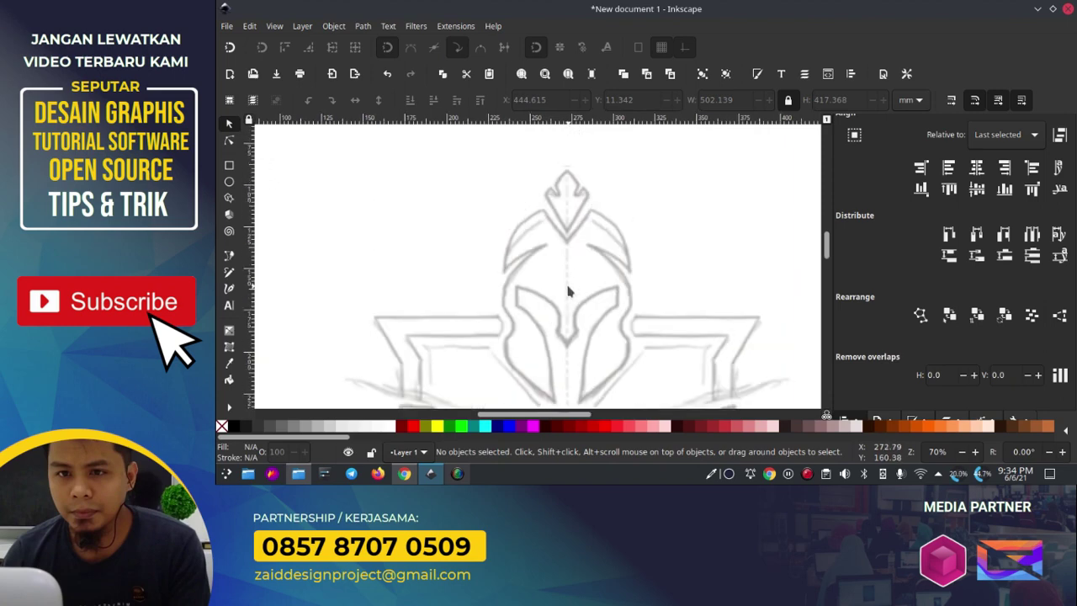
pyautogui.keyDown('ctrl'); pyautogui.scroll(-2, 436, 286); pyautogui.keyUp('ctrl')
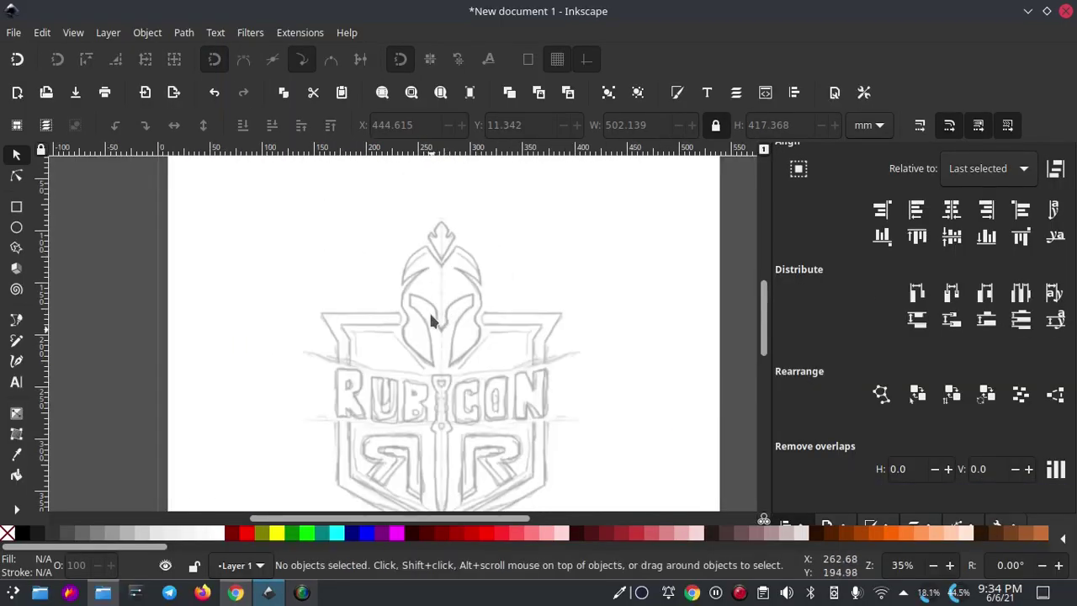
pyautogui.scroll(-2, 431, 320)
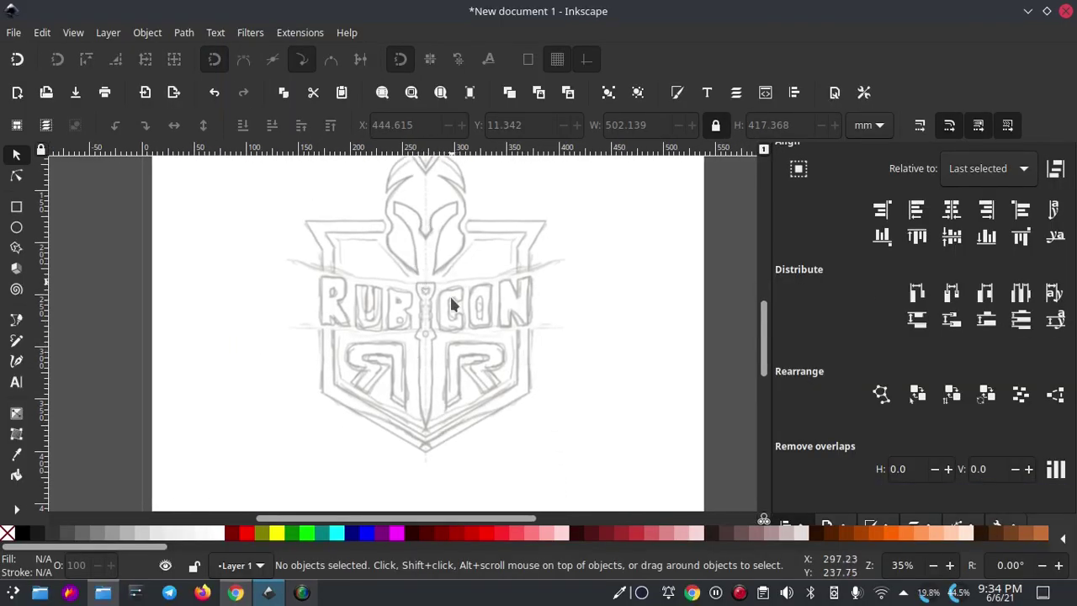
pyautogui.keyDown('ctrl'); pyautogui.scroll(1, 450, 305); pyautogui.keyUp('ctrl')
pyautogui.keyDown('ctrl'); pyautogui.scroll(1, 435, 279); pyautogui.keyUp('ctrl')
pyautogui.keyDown('ctrl'); pyautogui.scroll(1, 423, 241); pyautogui.keyUp('ctrl')
pyautogui.keyDown('ctrl'); pyautogui.scroll(1, 425, 247); pyautogui.keyUp('ctrl')
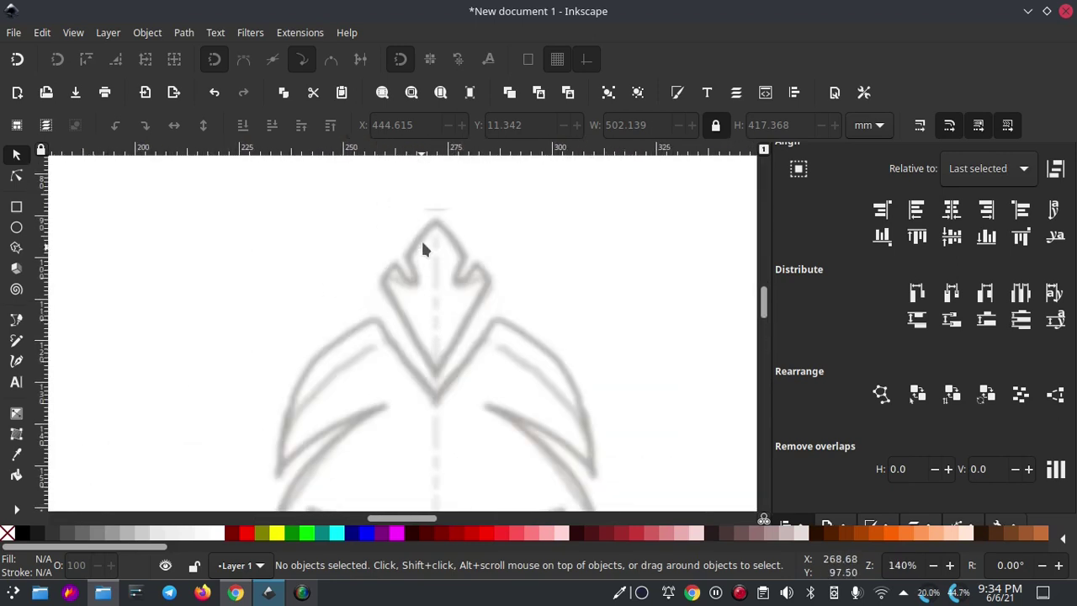
pyautogui.keyDown('ctrl'); pyautogui.scroll(1, 423, 249); pyautogui.keyUp('ctrl')
# Trace a closed teal triangle through the spike tip, left corner and lower centre
pyautogui.click(16, 320)
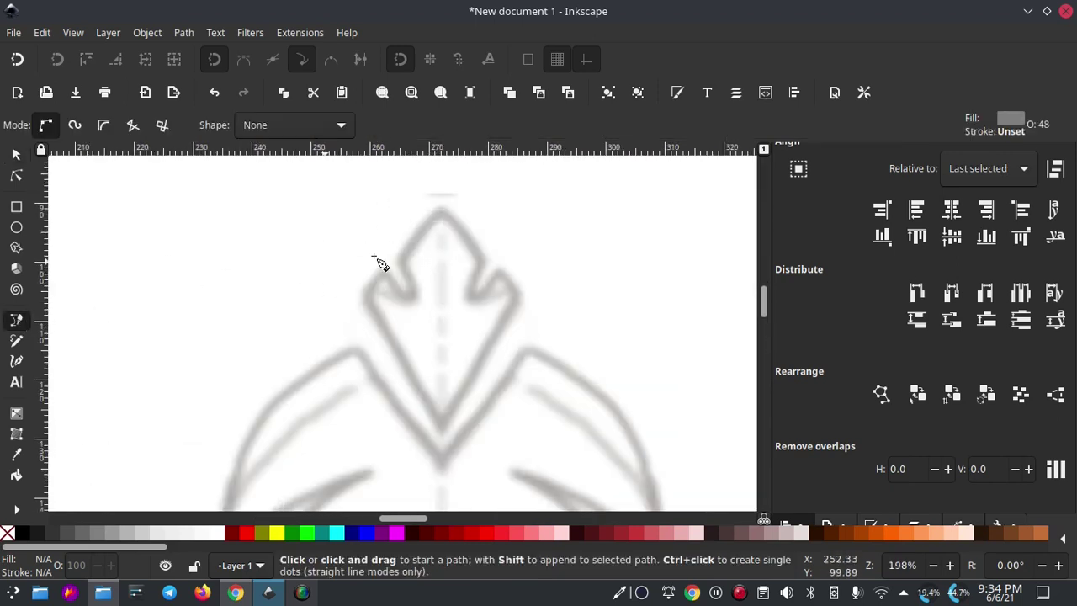
pyautogui.click(430, 207)
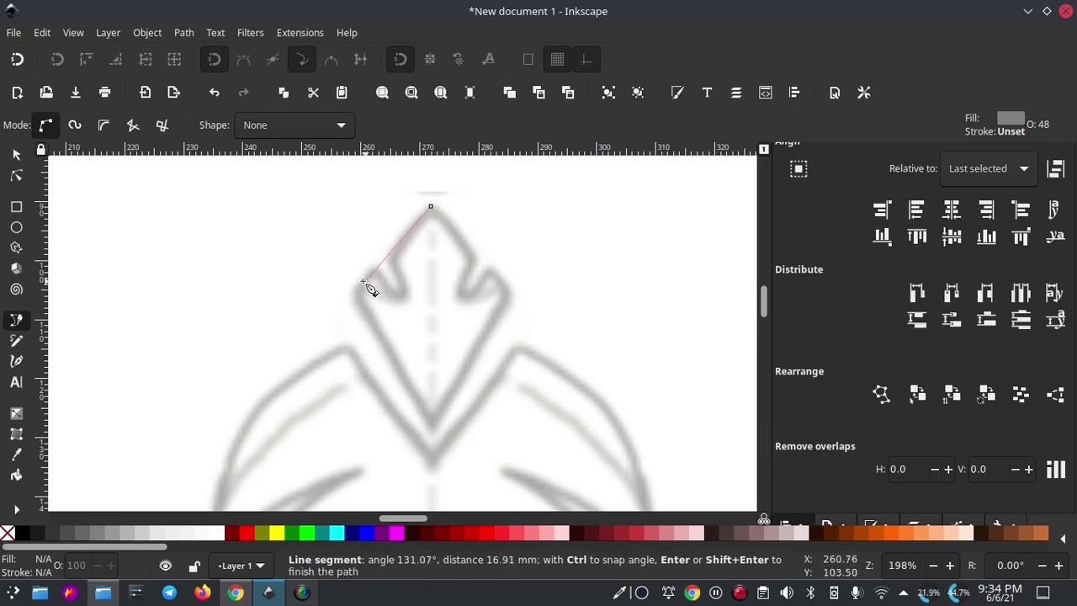
pyautogui.click(357, 295)
pyautogui.click(433, 425)
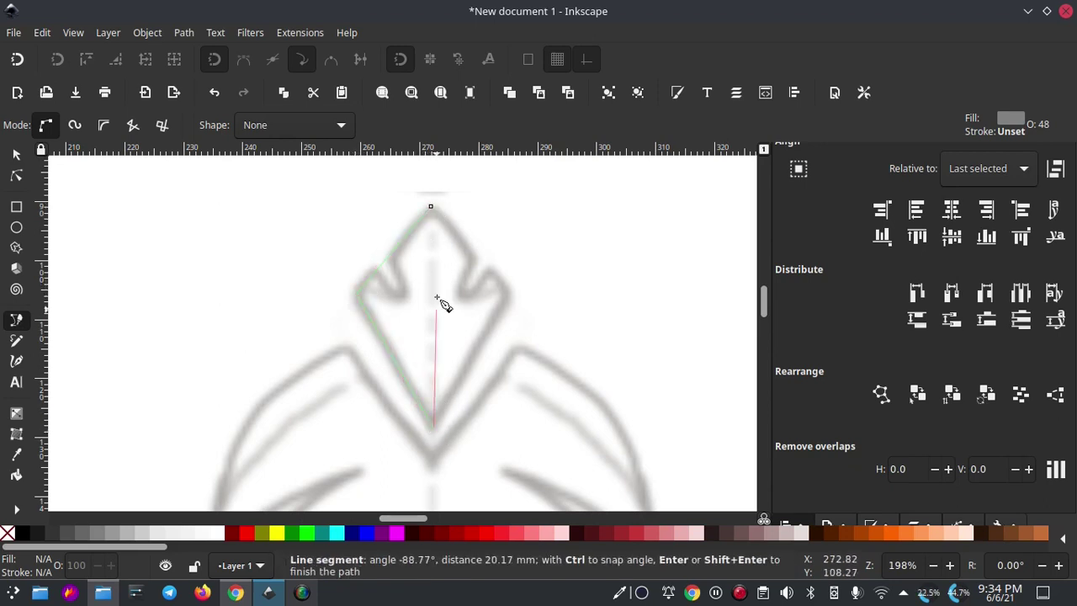
pyautogui.click(430, 208)
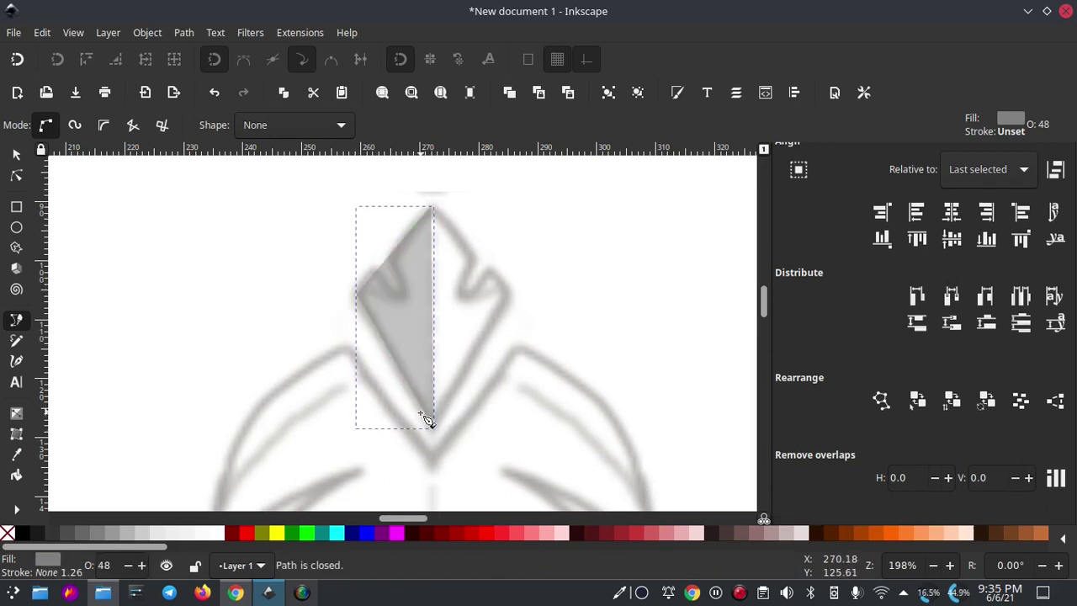
pyautogui.click(326, 534)
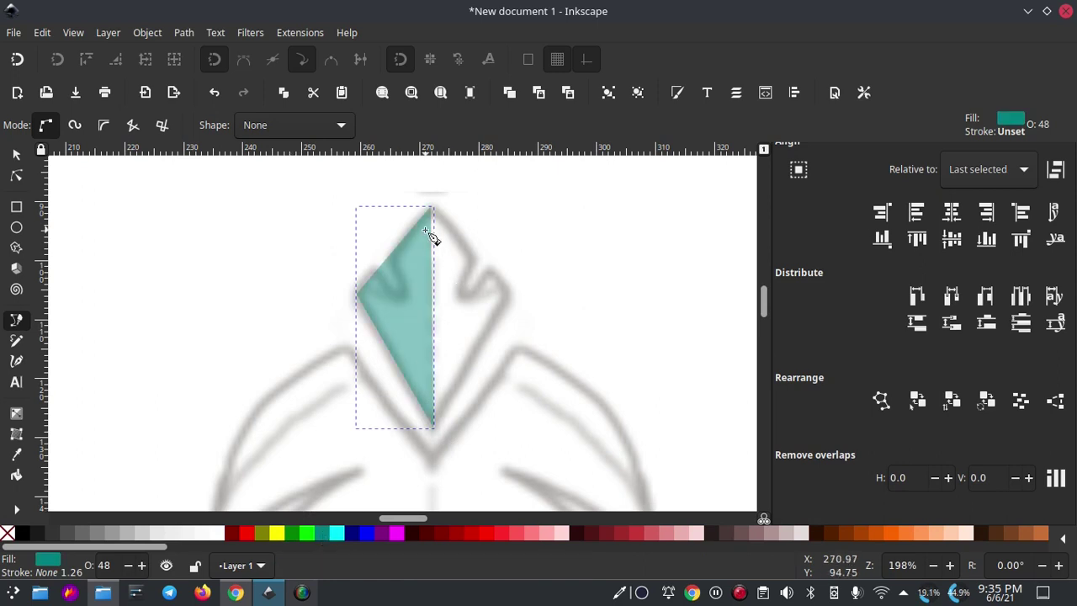
pyautogui.press('n')
pyautogui.scroll(2, 413, 250)
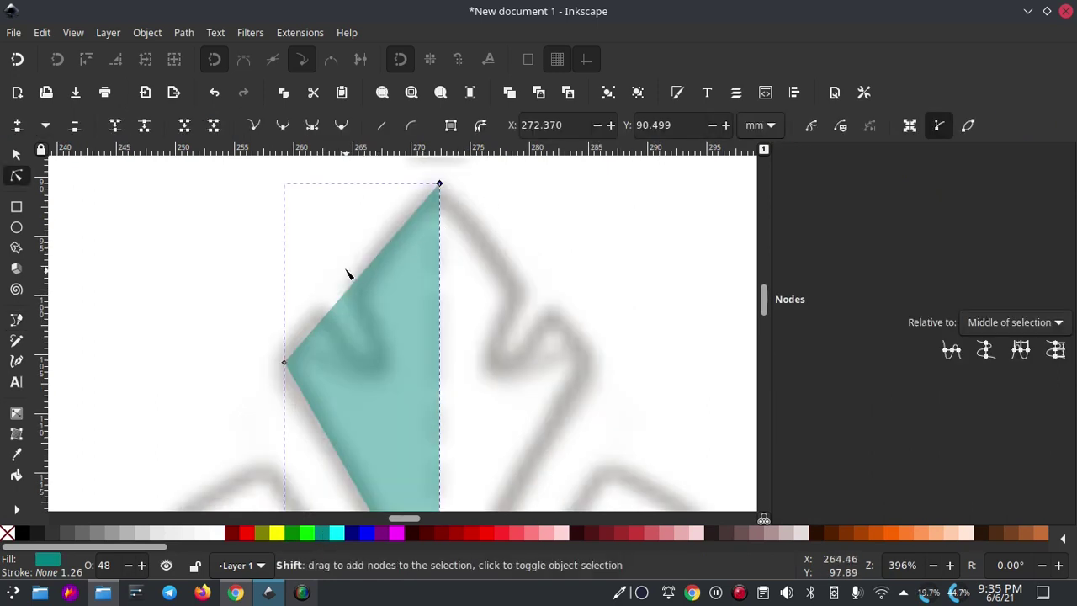
pyautogui.scroll(-2, 348, 274)
pyautogui.moveTo(347, 275)
pyautogui.mouseDown()
pyautogui.moveTo(366, 313)
pyautogui.moveTo(357, 296)
pyautogui.mouseUp()
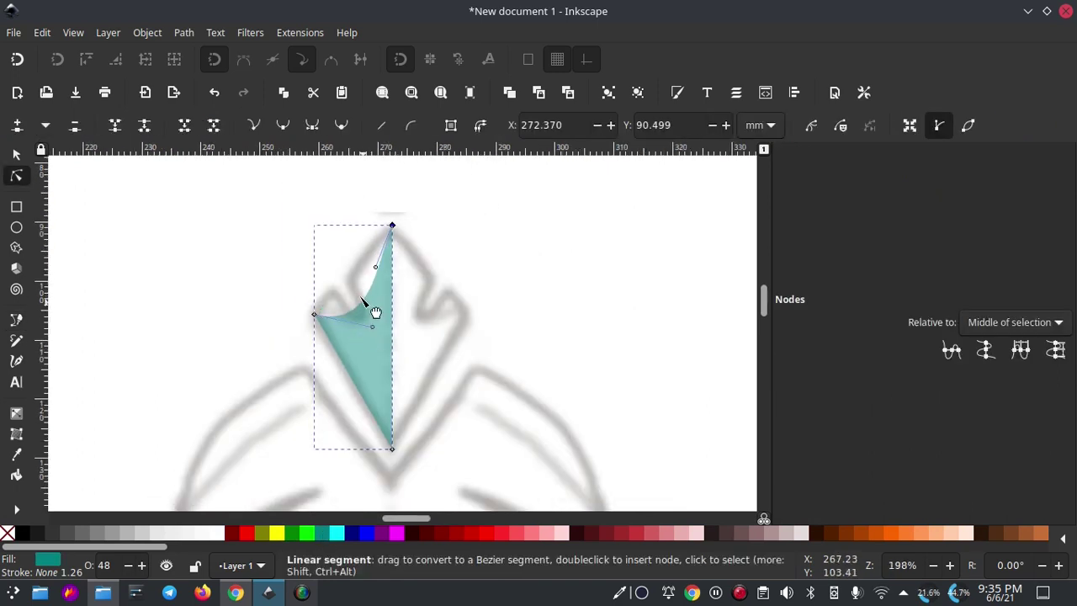
pyautogui.scroll(2, 356, 296)
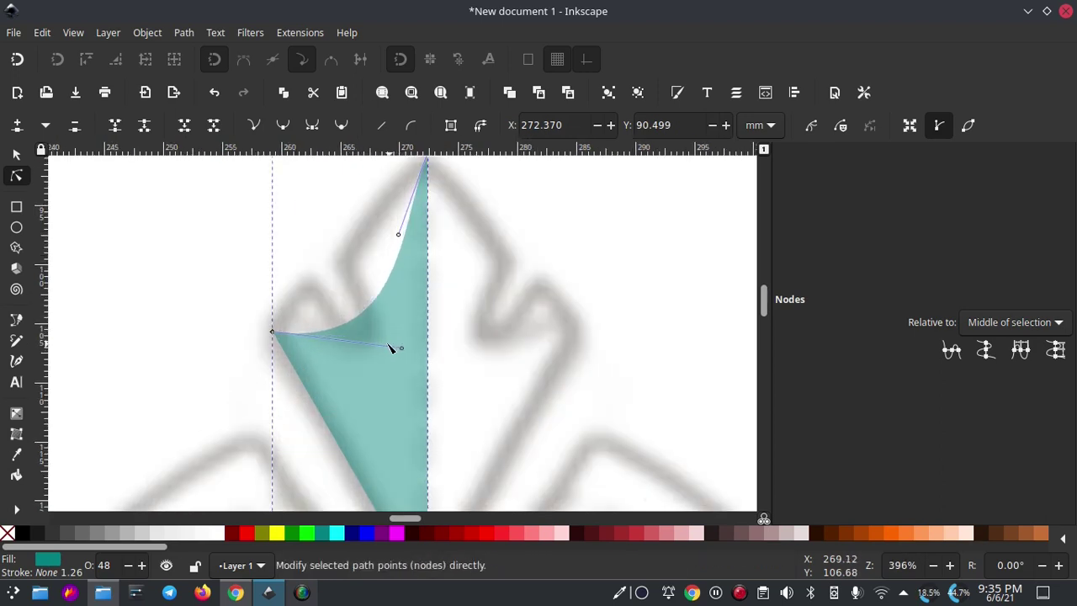
pyautogui.scroll(1, 402, 318)
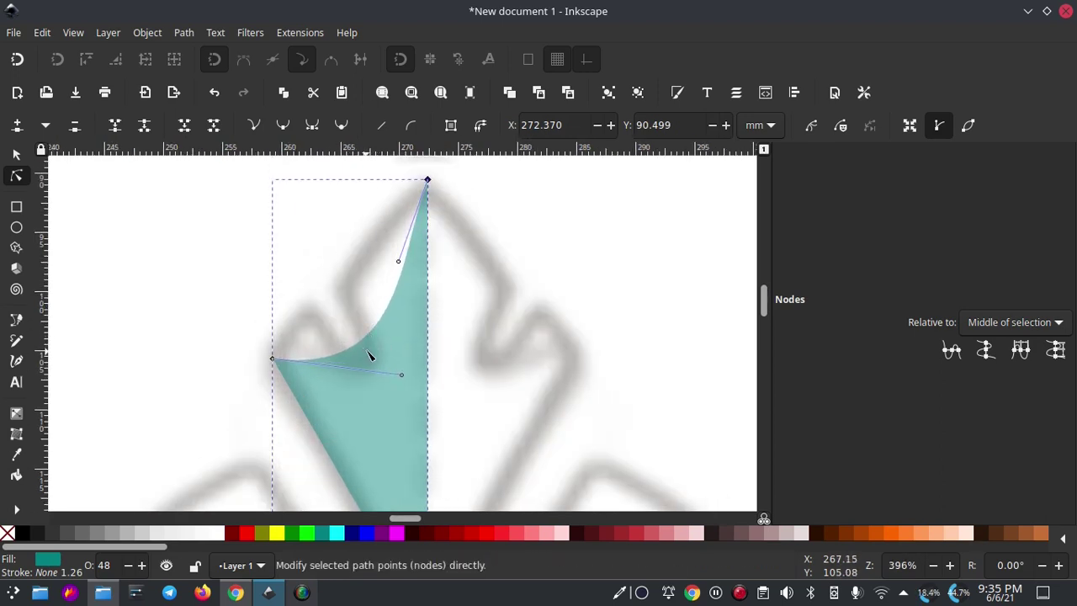
pyautogui.hotkey('ctrl', 'z')
pyautogui.moveTo(451, 162); pyautogui.dragTo(225, 409)
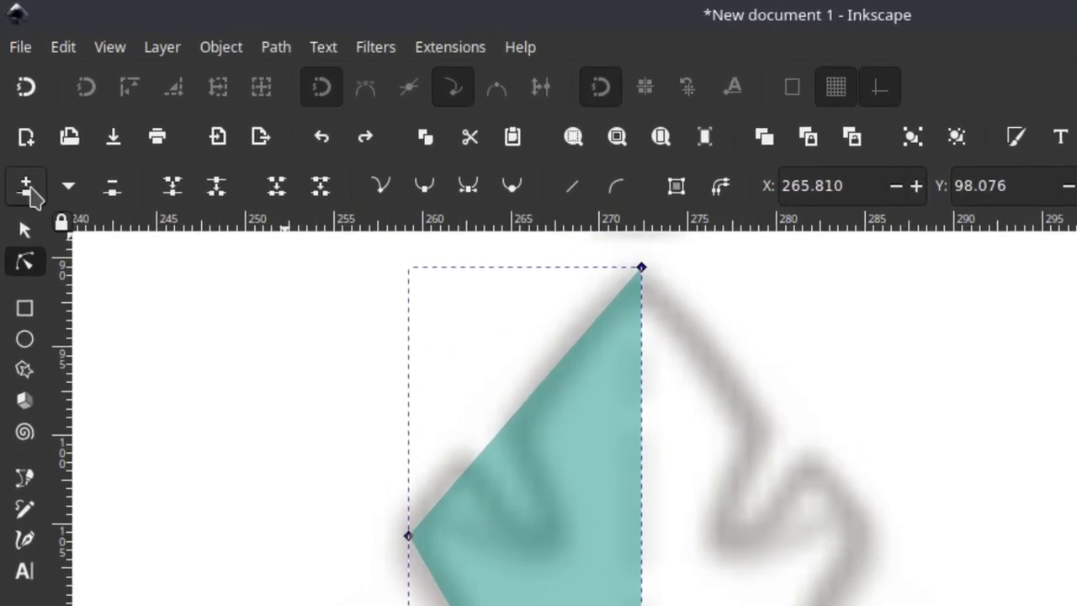
# Add a node on the spike's upper-left edge and undo the trial node nudges
pyautogui.click(17, 124)
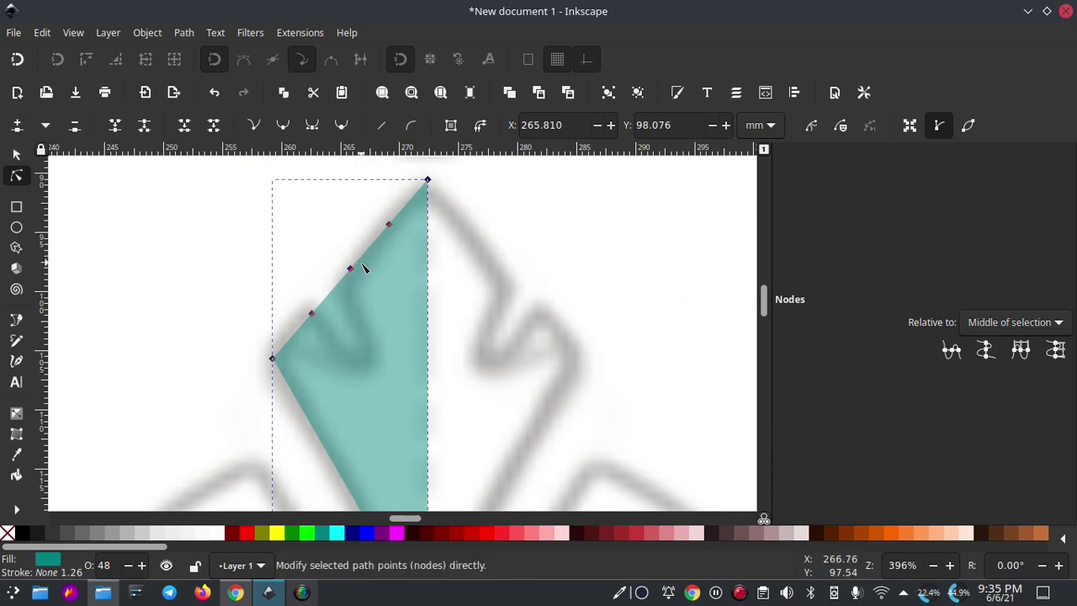
pyautogui.moveTo(351, 271); pyautogui.dragTo(353, 280)
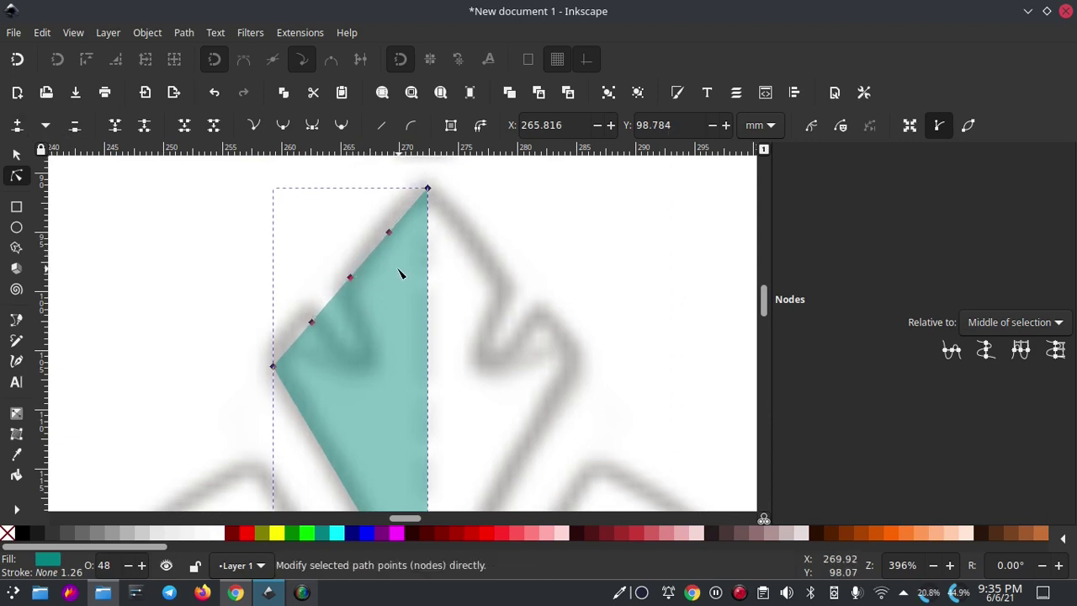
pyautogui.press('Escape')
pyautogui.hotkey('ctrl', 'z')
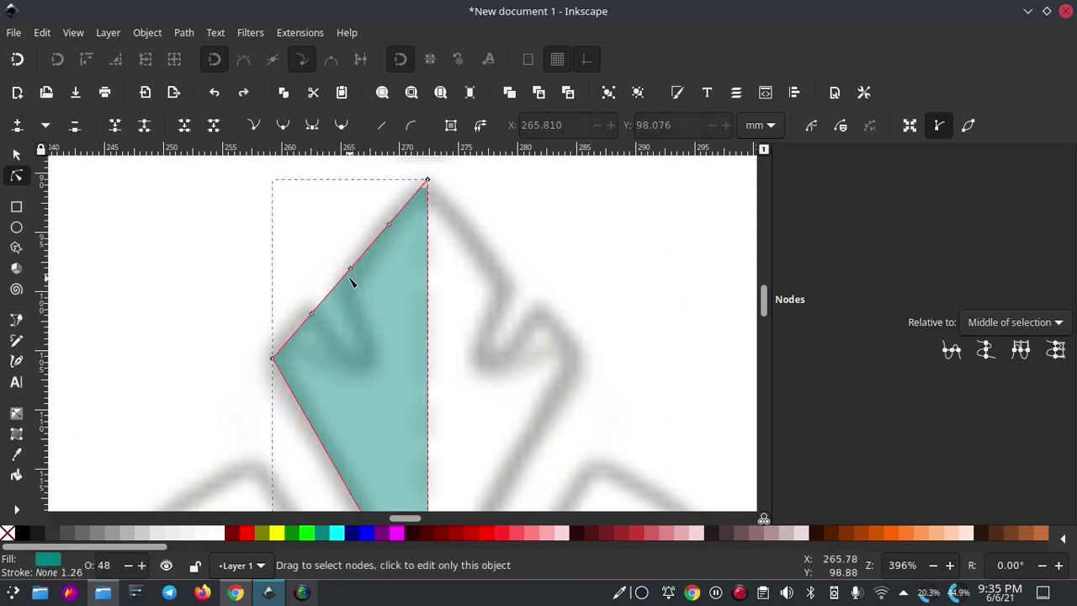
# Drag the left-edge nodes inward into a V notch and curve the upper segment
pyautogui.moveTo(352, 270); pyautogui.dragTo(372, 367)
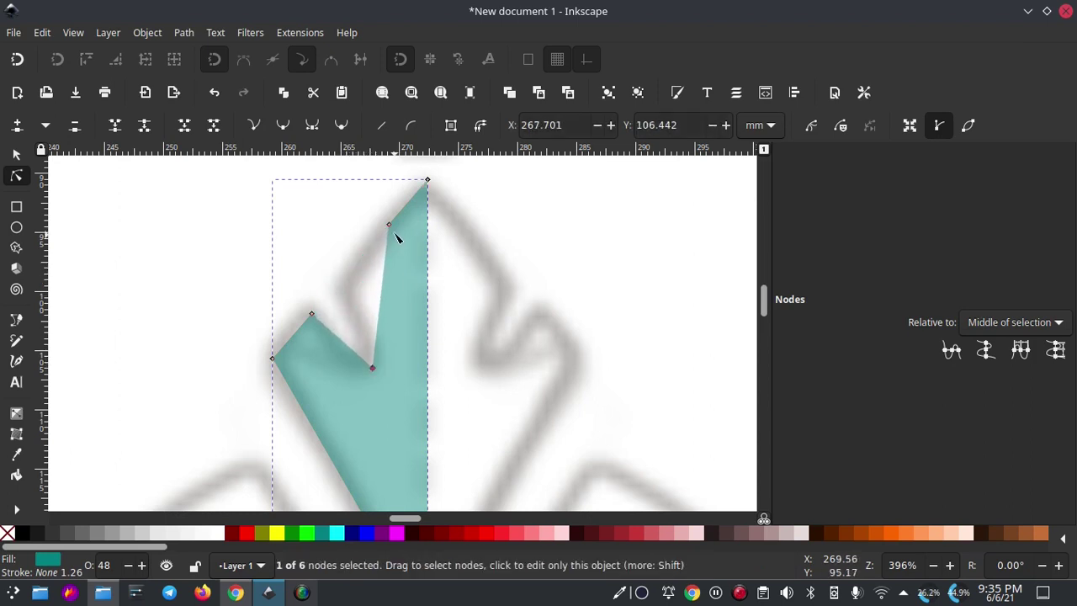
pyautogui.moveTo(391, 227); pyautogui.dragTo(351, 267)
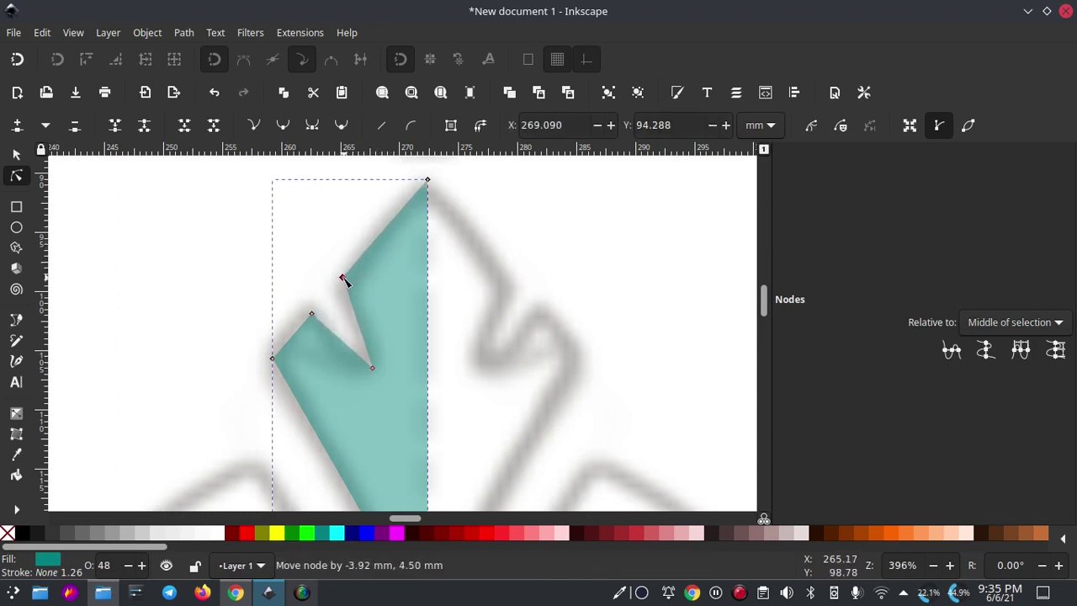
pyautogui.moveTo(311, 314); pyautogui.dragTo(315, 307)
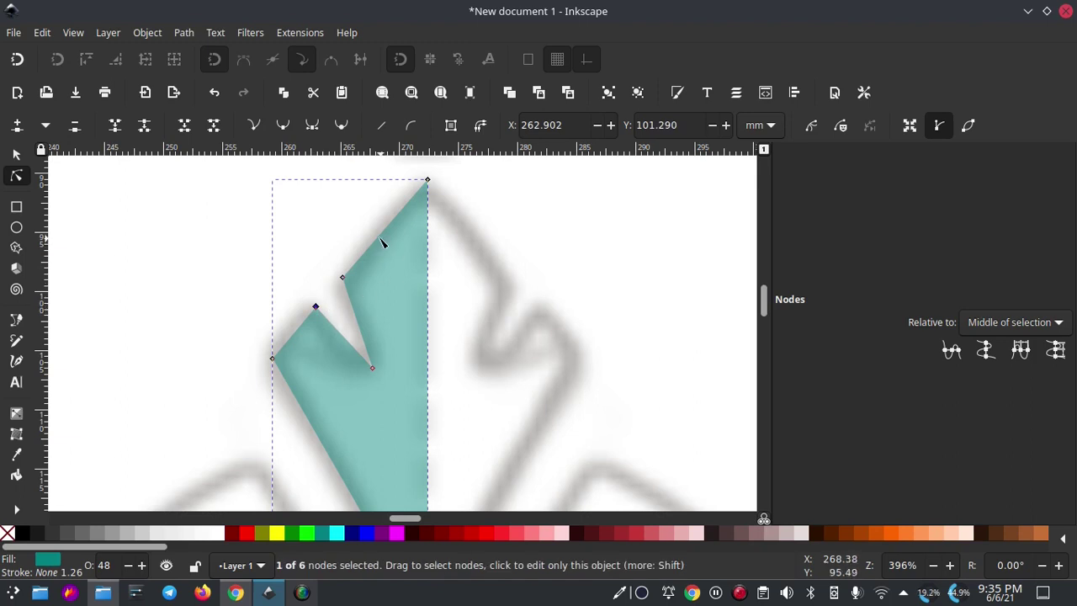
pyautogui.moveTo(392, 242)
pyautogui.mouseDown()
pyautogui.moveTo(364, 264)
pyautogui.moveTo(391, 245)
pyautogui.mouseUp()
pyautogui.click(342, 278)
# Bend the notch edges and long left edge into curves following the sketch outline
pyautogui.scroll(-2, 315, 278)
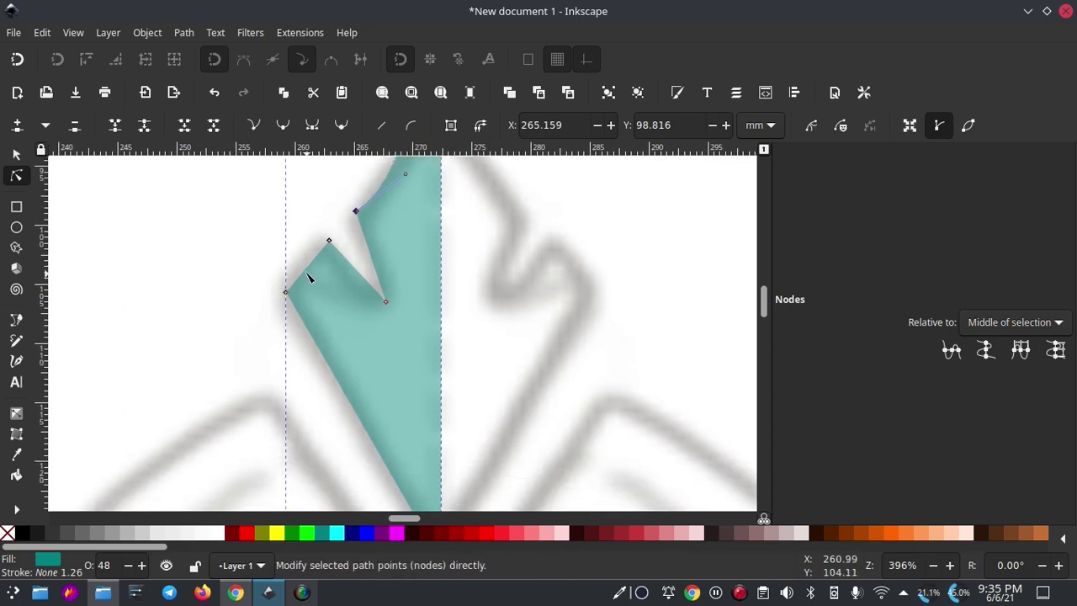
pyautogui.moveTo(303, 266); pyautogui.dragTo(296, 261)
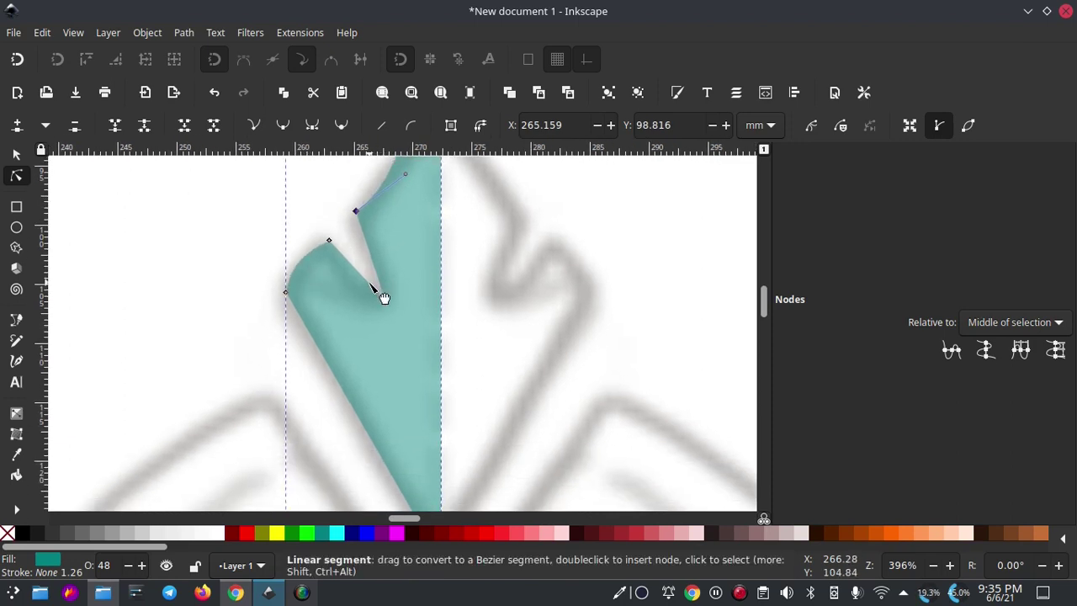
pyautogui.moveTo(376, 277)
pyautogui.mouseDown()
pyautogui.moveTo(391, 271)
pyautogui.moveTo(392, 330)
pyautogui.mouseUp()
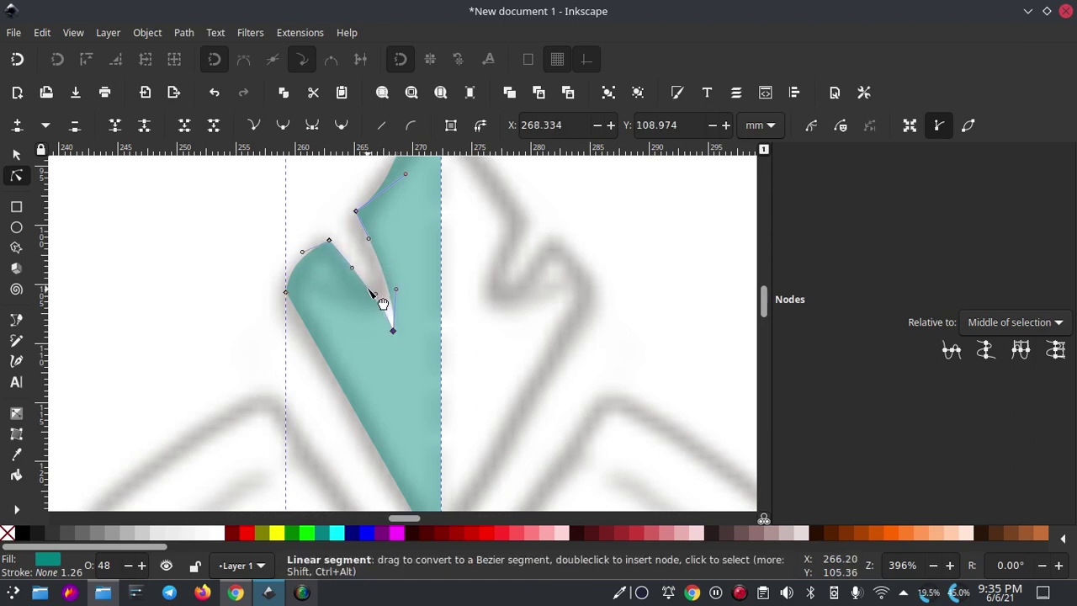
pyautogui.scroll(-2, 376, 290)
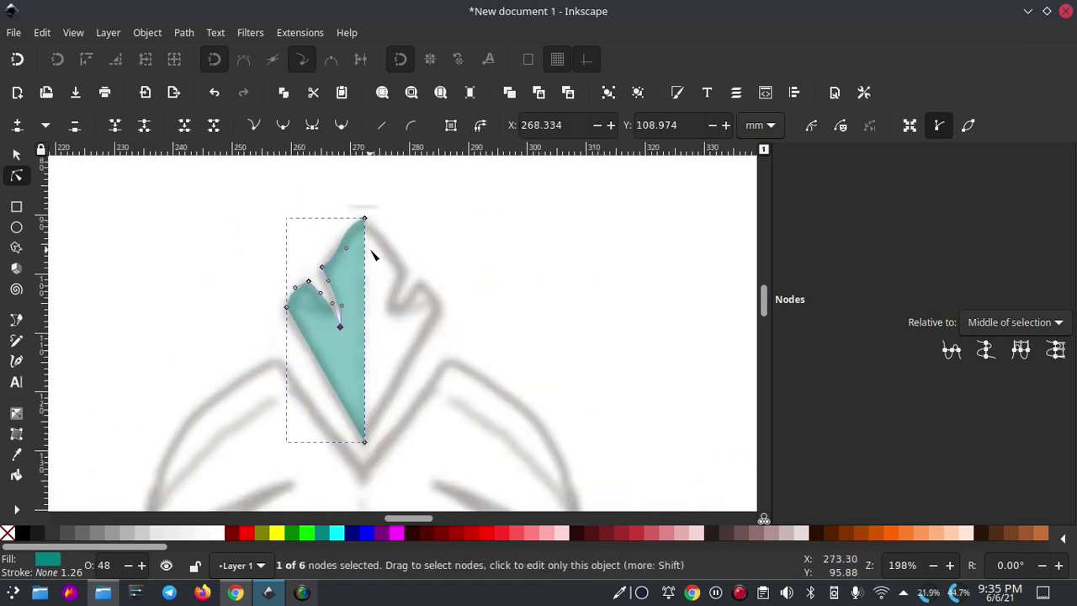
pyautogui.scroll(1, 398, 290)
pyautogui.scroll(1, 385, 308)
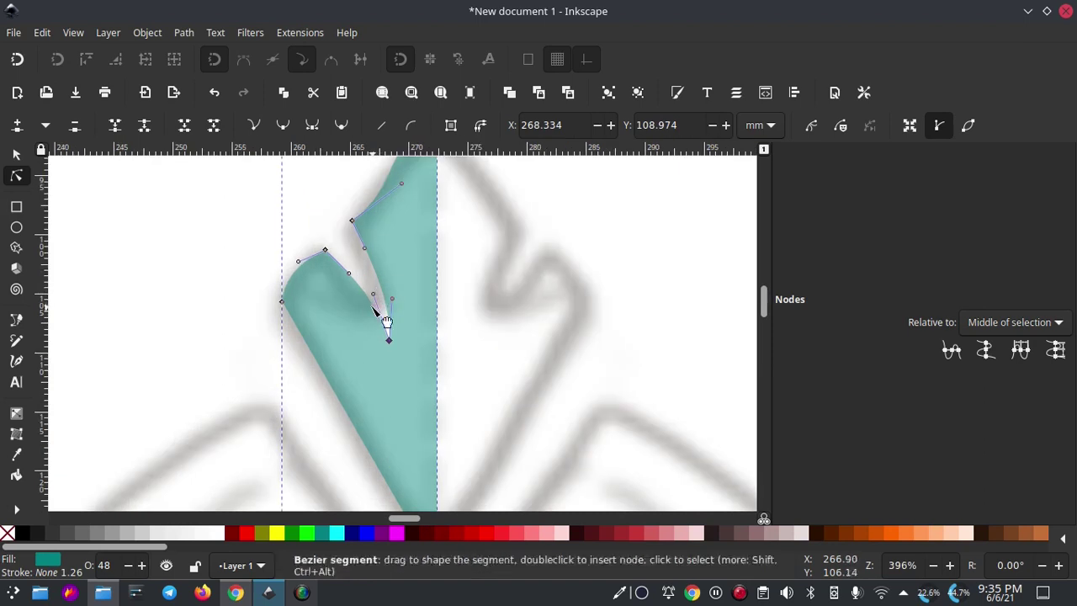
pyautogui.moveTo(352, 361); pyautogui.dragTo(356, 365)
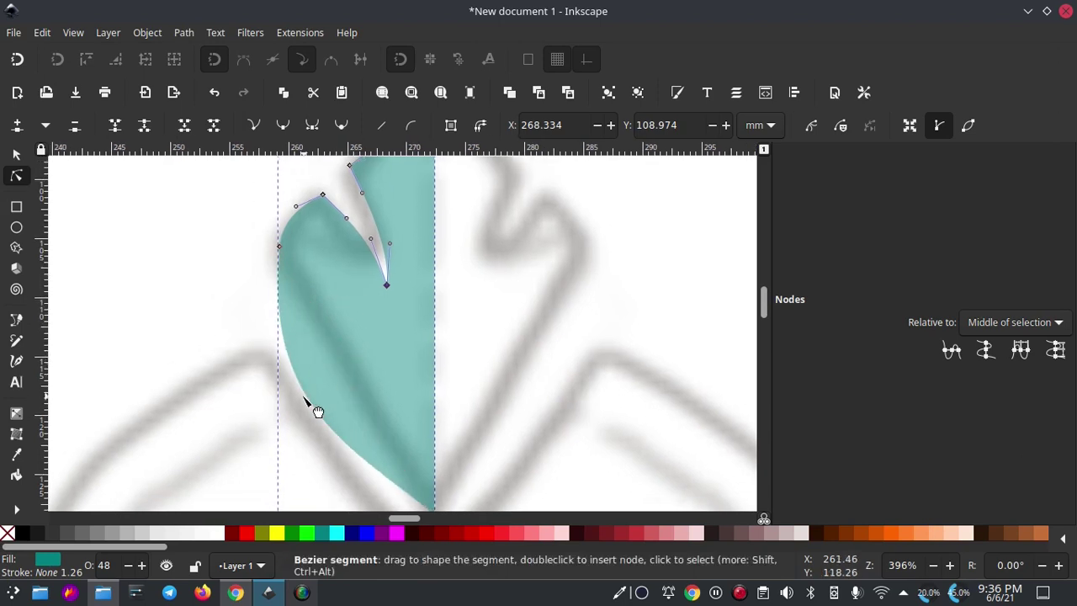
pyautogui.scroll(-3, 360, 321)
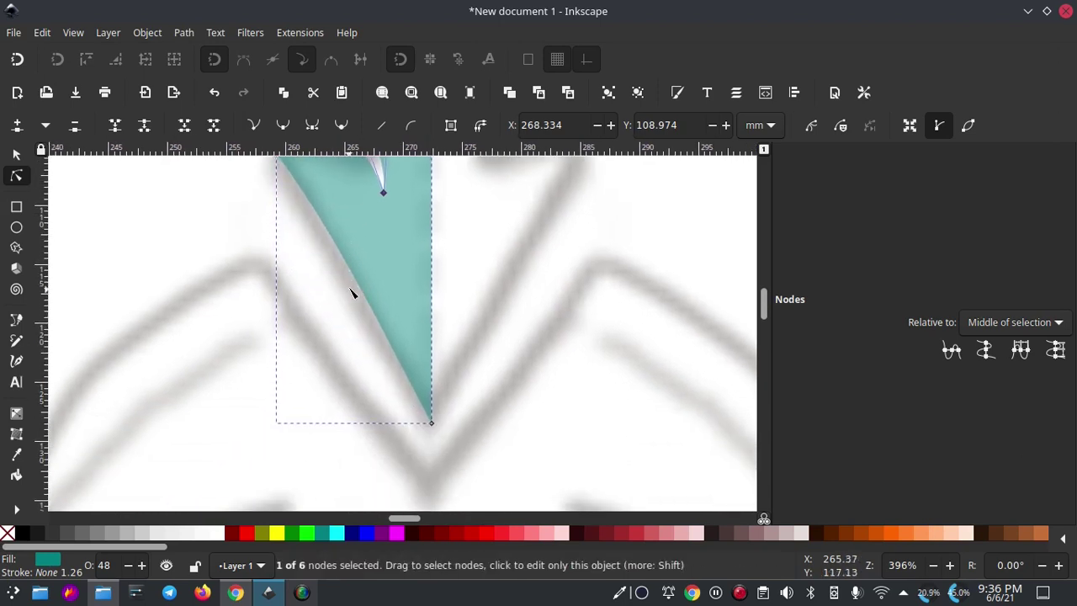
pyautogui.scroll(4, 358, 293)
pyautogui.hscroll(1, 358, 293)
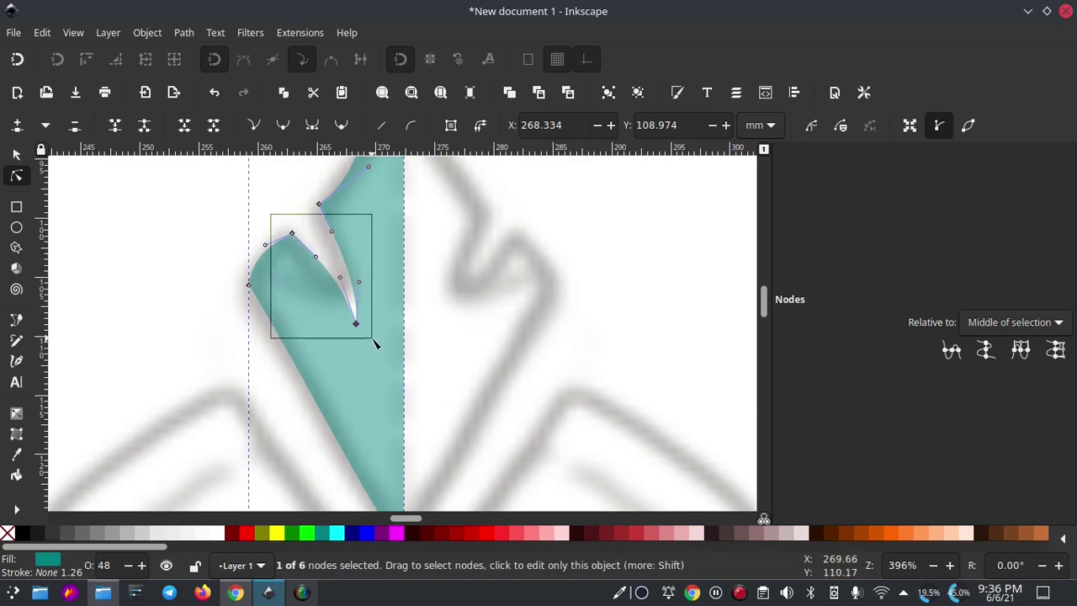
# Make the segments around the notch tip straight lines to keep a sharp point
pyautogui.moveTo(356, 334); pyautogui.dragTo(377, 344)
pyautogui.click(381, 125)
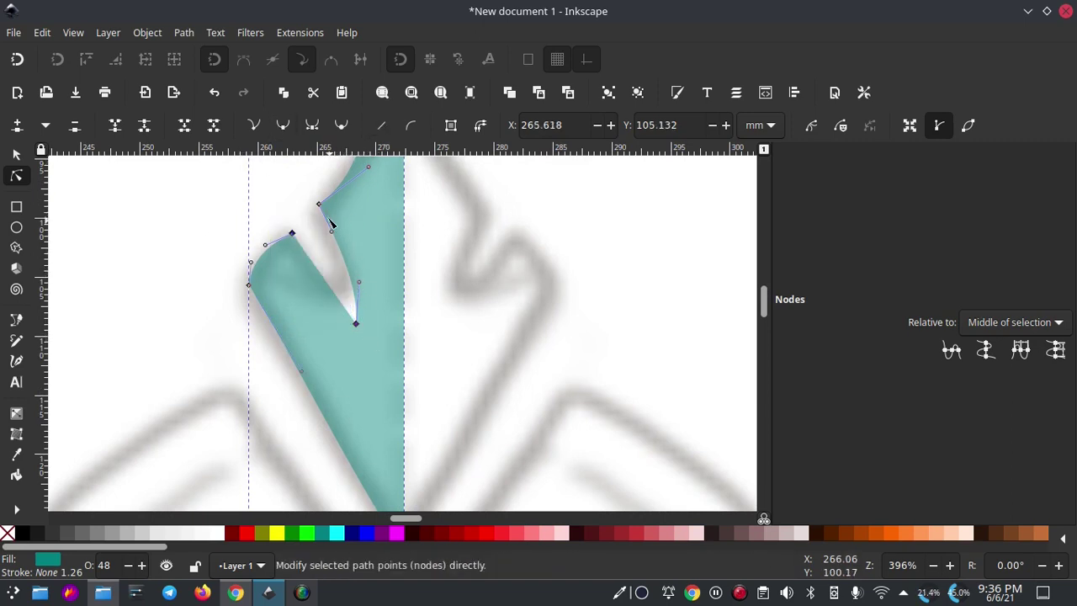
pyautogui.click(430, 294)
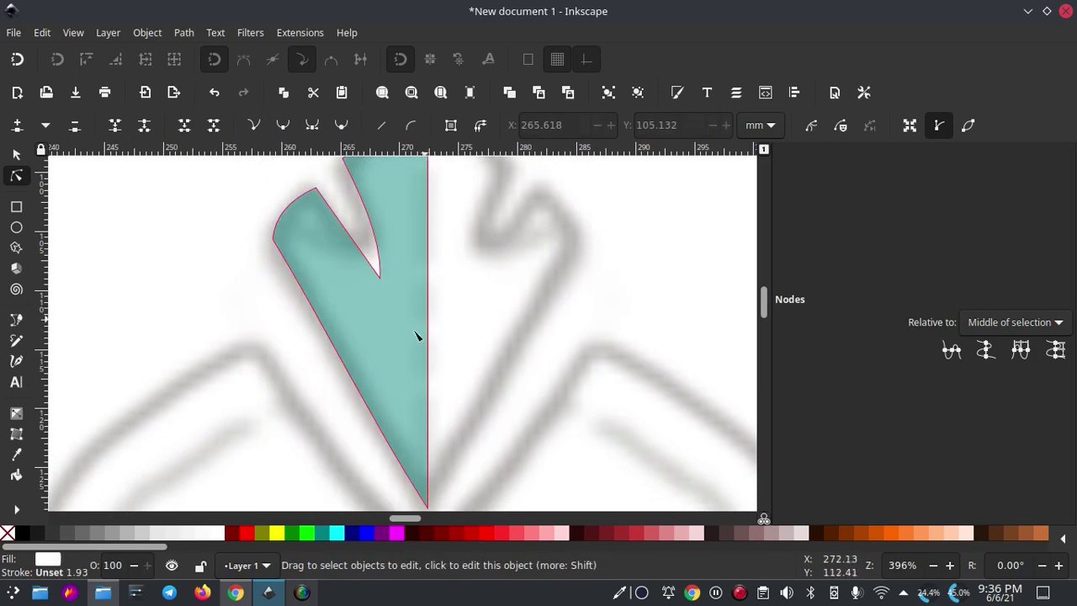
pyautogui.scroll(-5, 366, 273)
pyautogui.hscroll(-2, 366, 273)
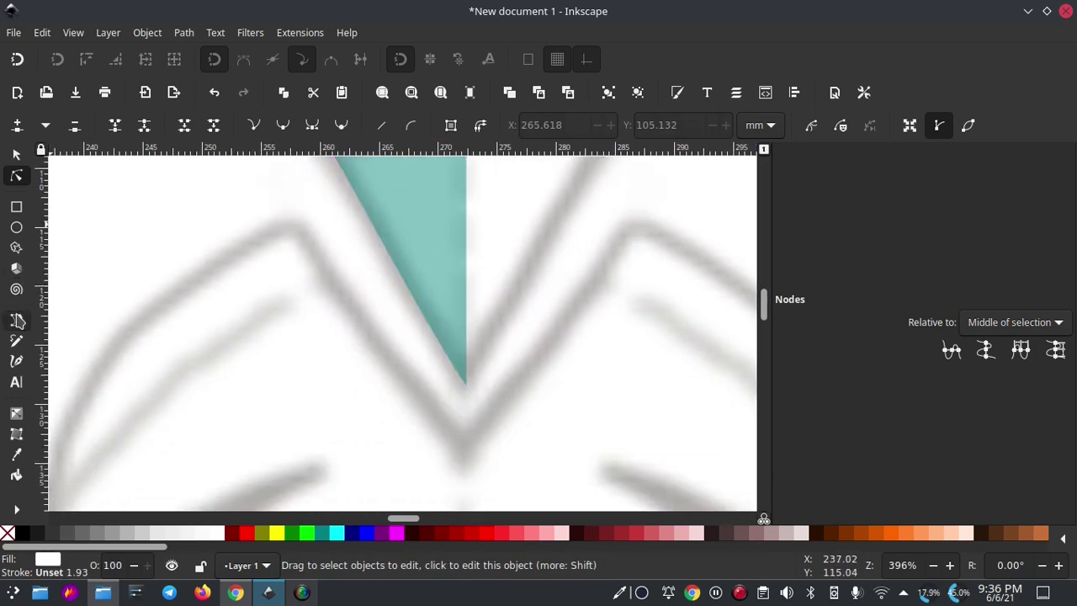
# Start a new pen path at the sketch's V point with the first left-wing nodes
pyautogui.click(17, 320)
pyautogui.click(465, 450)
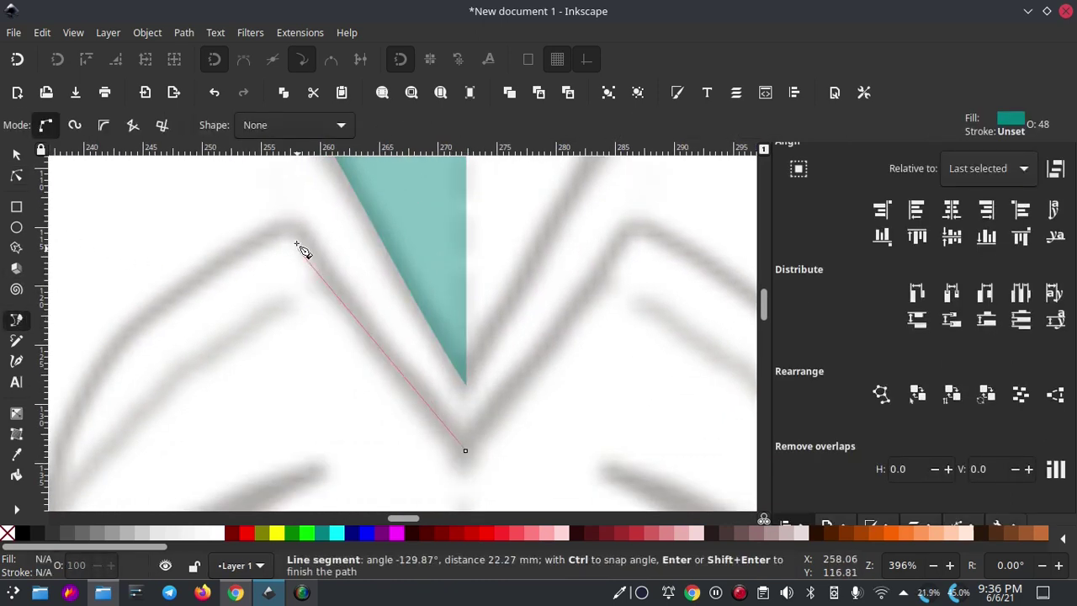
pyautogui.click(288, 215)
pyautogui.scroll(-5, 354, 270)
pyautogui.hscroll(-5, 353, 269)
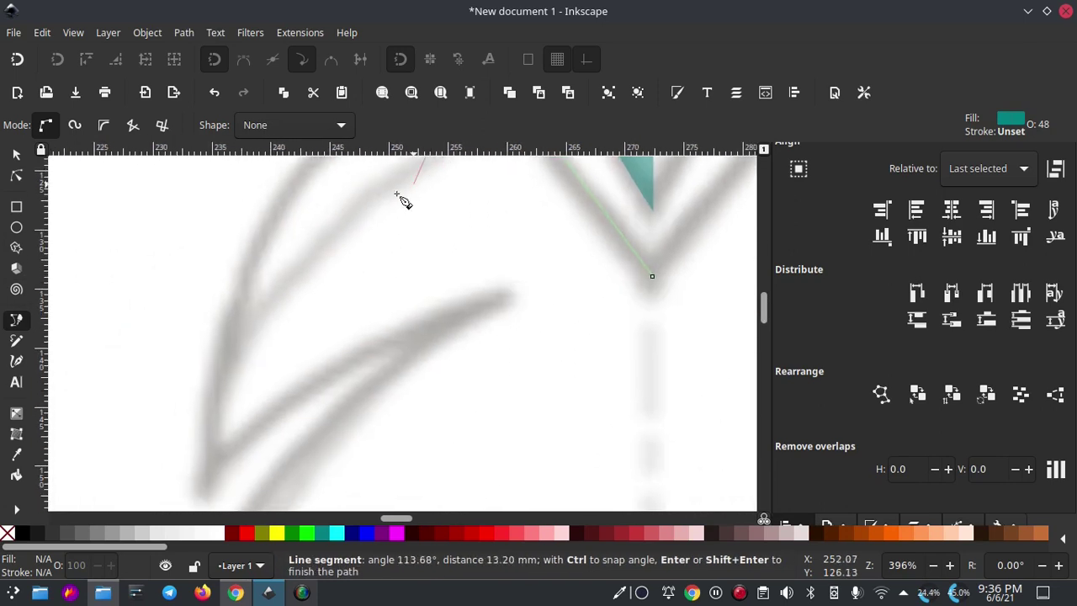
pyautogui.click(206, 481)
# Continue the path with nodes down the helmet's left outline to its lower left
pyautogui.scroll(-5, 228, 464)
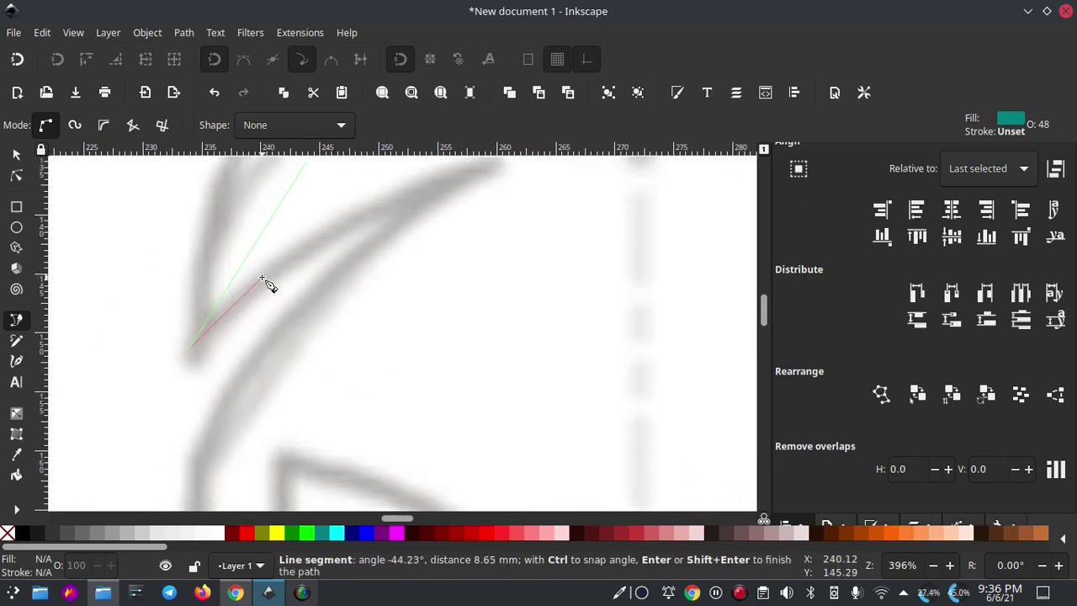
pyautogui.click(499, 163)
pyautogui.scroll(-3, 231, 319)
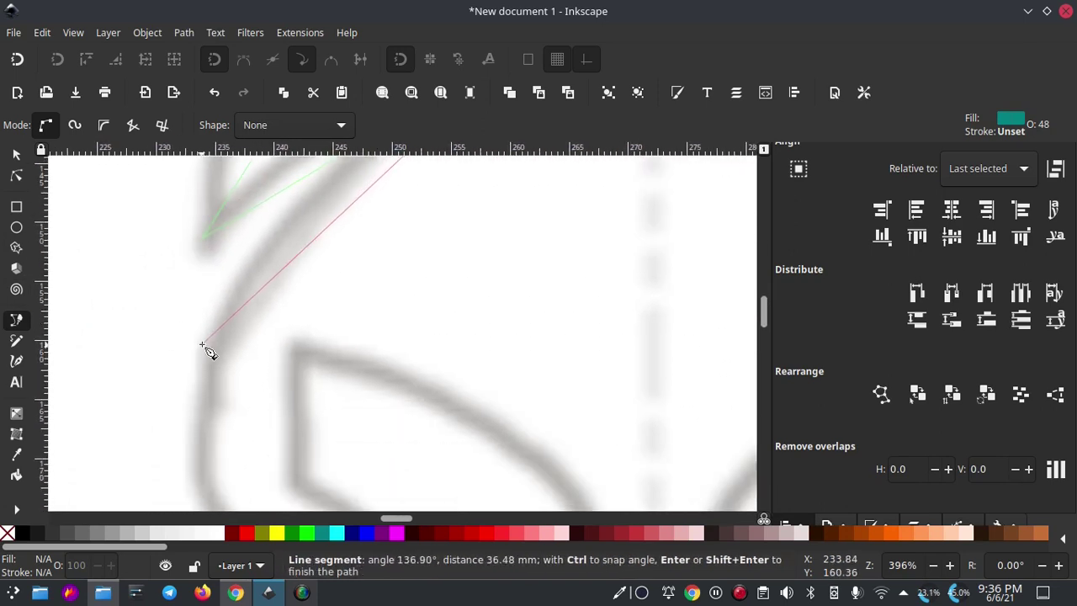
pyautogui.click(204, 349)
pyautogui.scroll(-2, 206, 337)
pyautogui.scroll(-3, 206, 337)
pyautogui.click(211, 458)
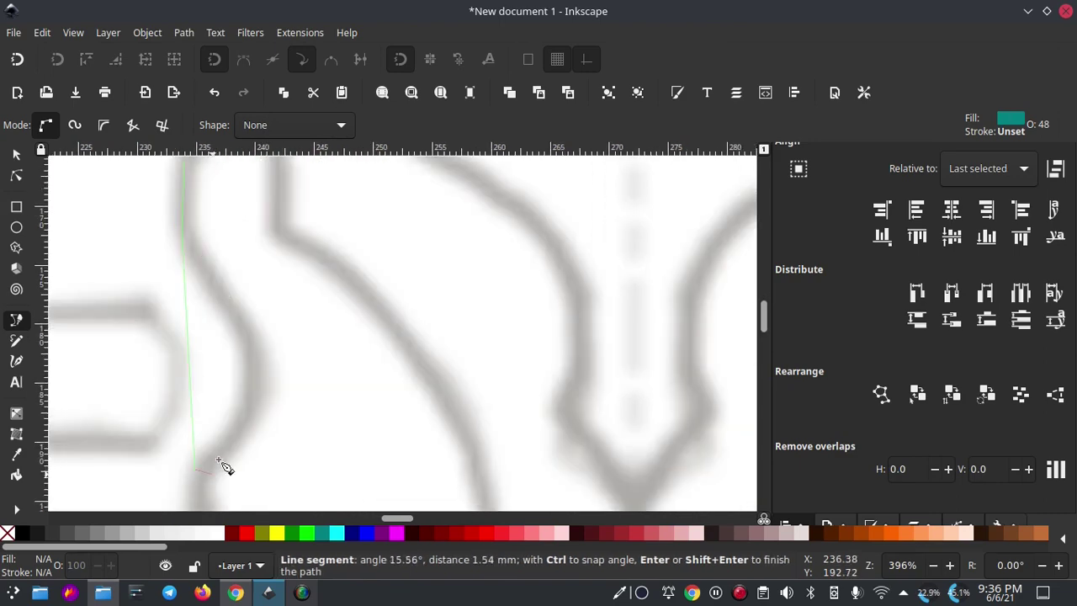
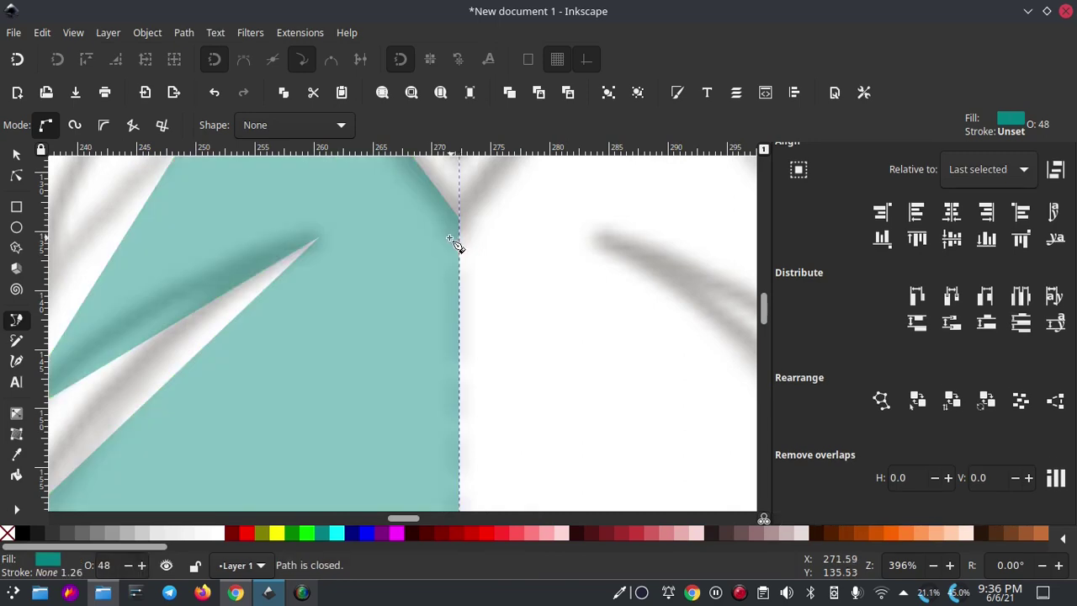
# Curve the helmet path's upper-left and lower-left edges to follow the sketch with the Node tool
pyautogui.scroll(-2, 433, 269)
pyautogui.scroll(-2, 421, 282)
pyautogui.scroll(1, 399, 274)
pyautogui.scroll(1, 389, 243)
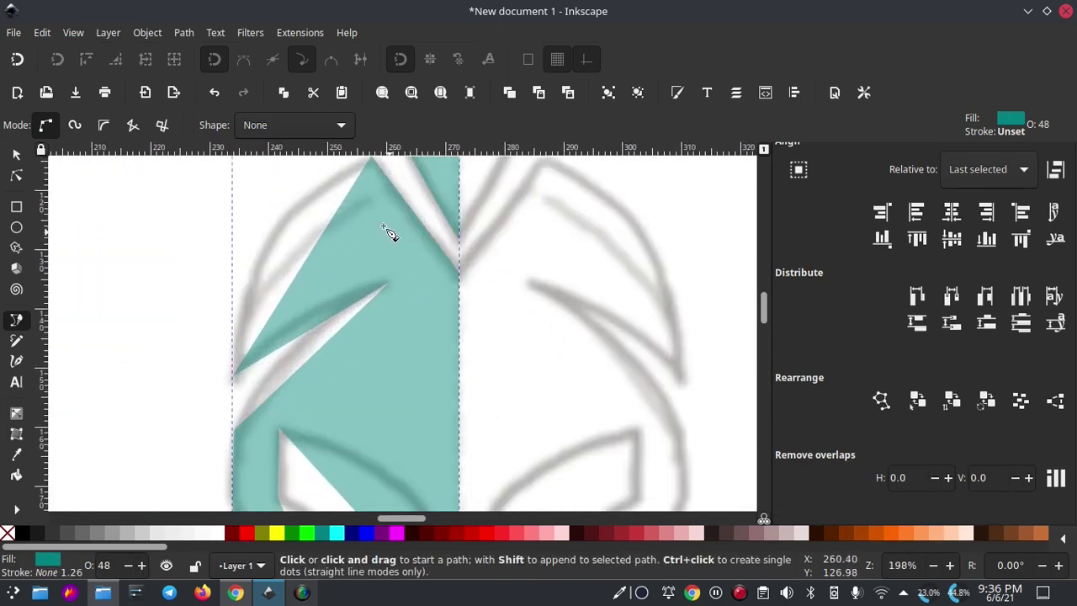
pyautogui.scroll(2, 320, 261)
pyautogui.press('n')
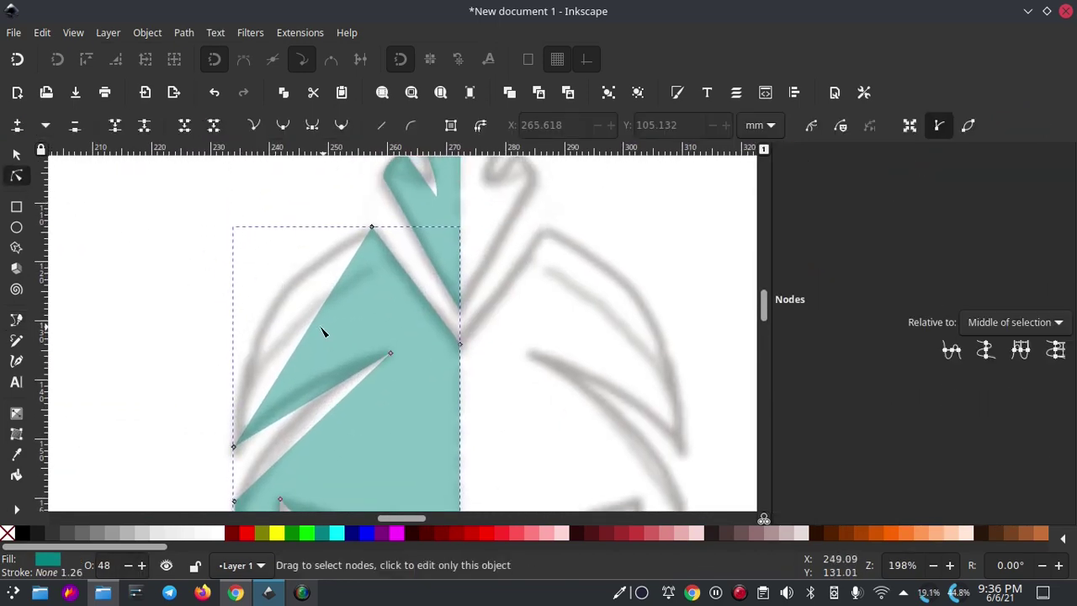
pyautogui.moveTo(323, 333); pyautogui.dragTo(269, 312)
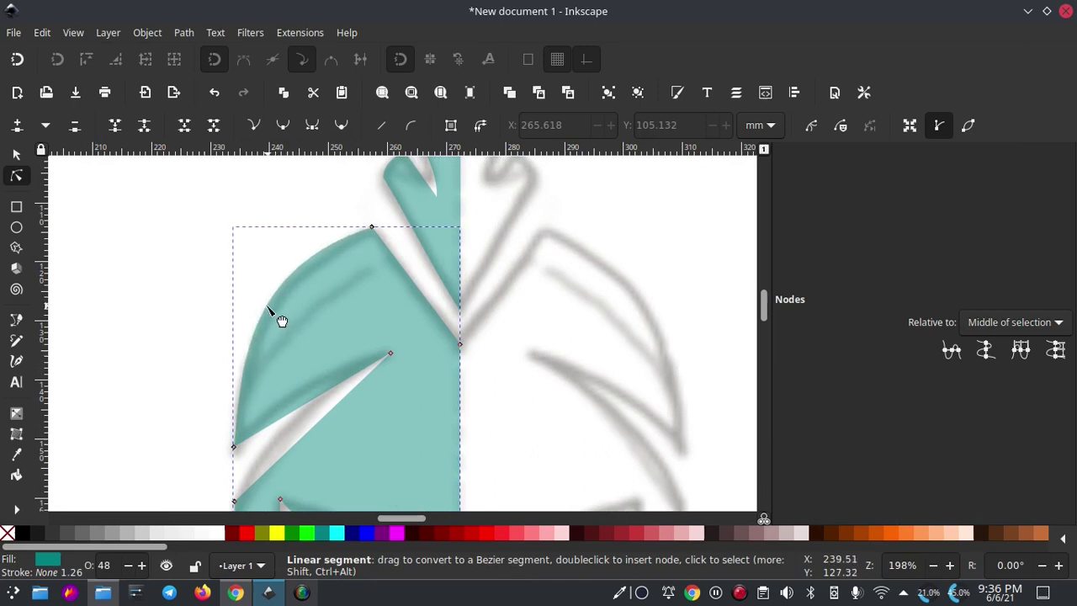
pyautogui.scroll(-3, 356, 269)
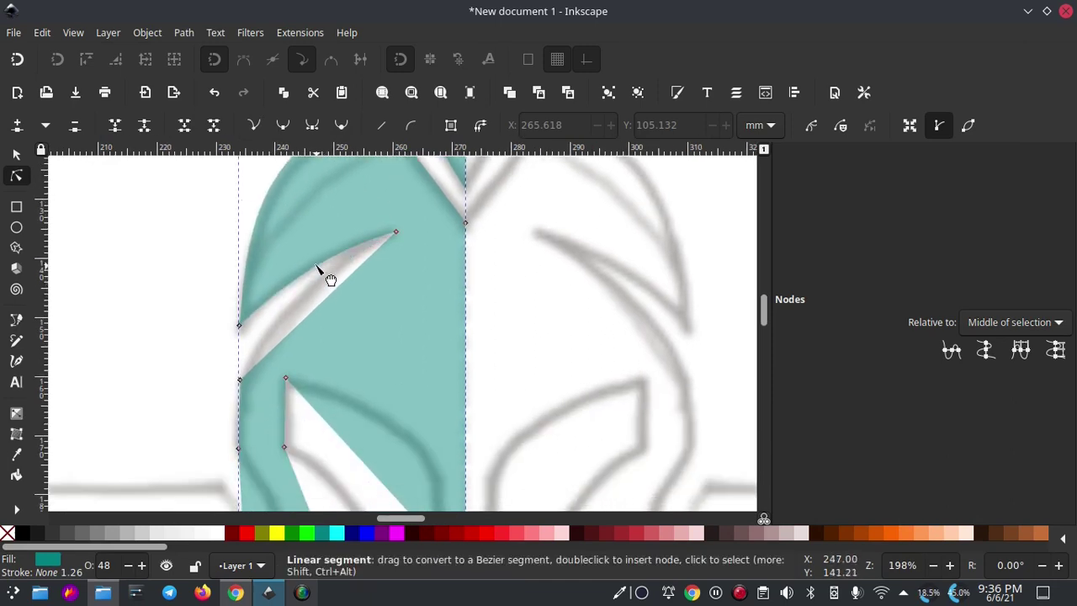
pyautogui.scroll(-3, 306, 248)
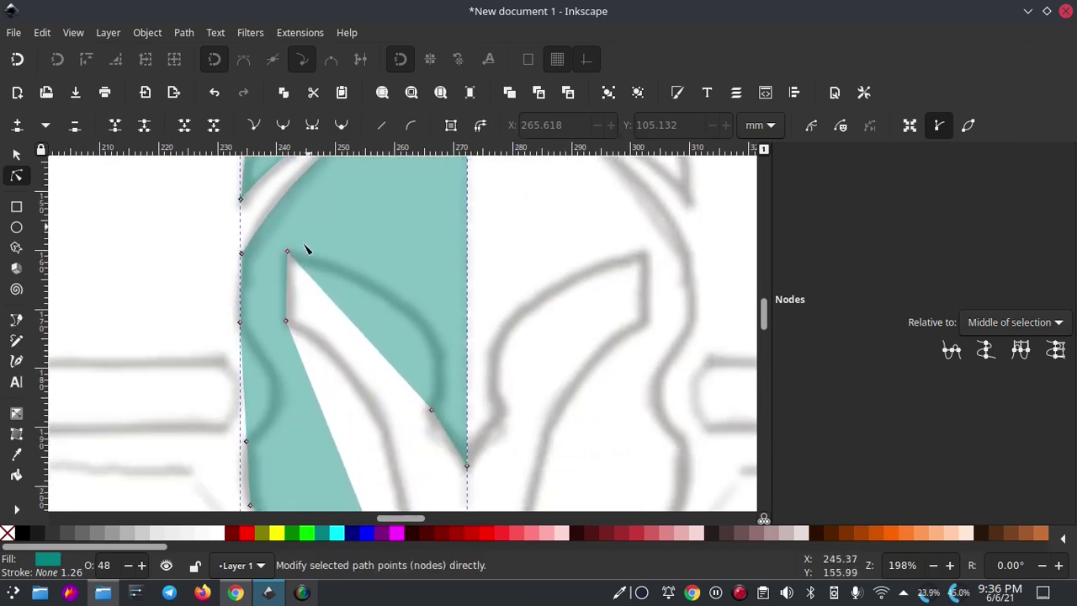
pyautogui.moveTo(248, 401); pyautogui.dragTo(269, 416)
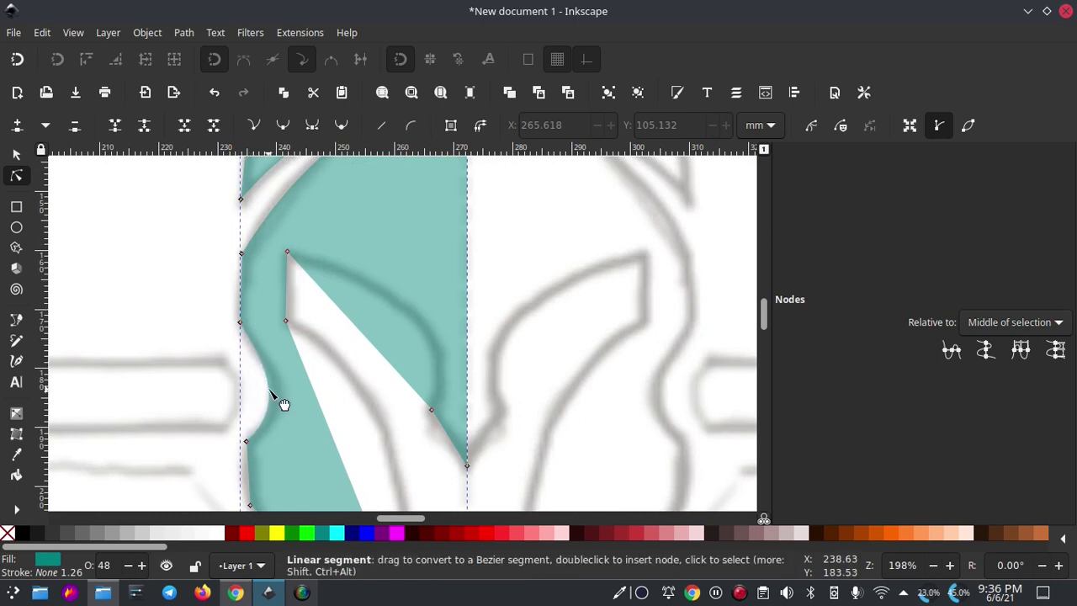
# Bend the helmet's long inner diagonal and the eye opening's upper edge, then select the eye's corner node
pyautogui.scroll(-4, 256, 341)
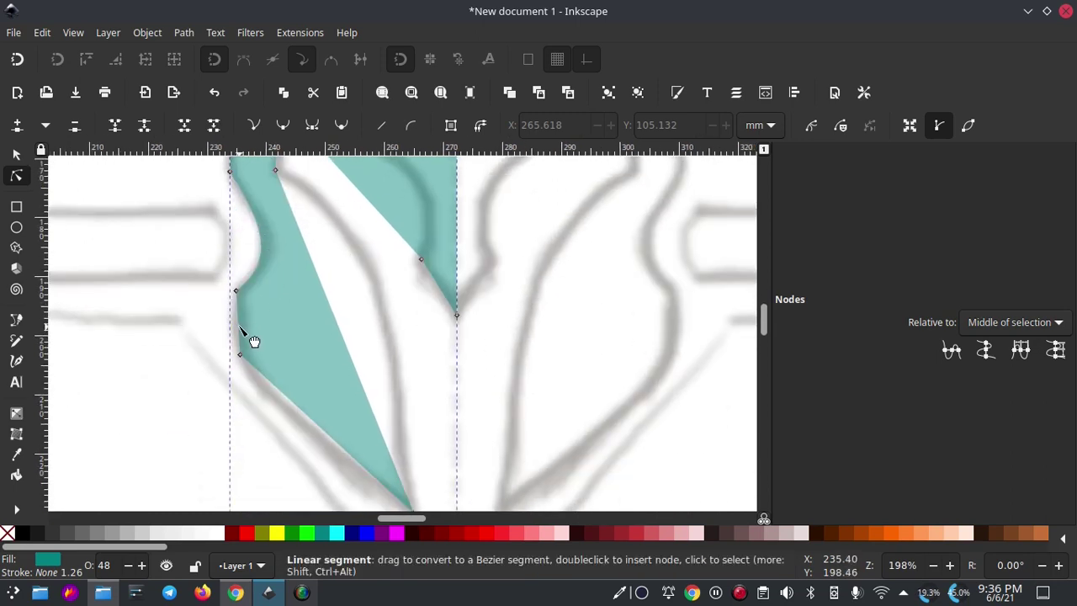
pyautogui.scroll(-2, 270, 360)
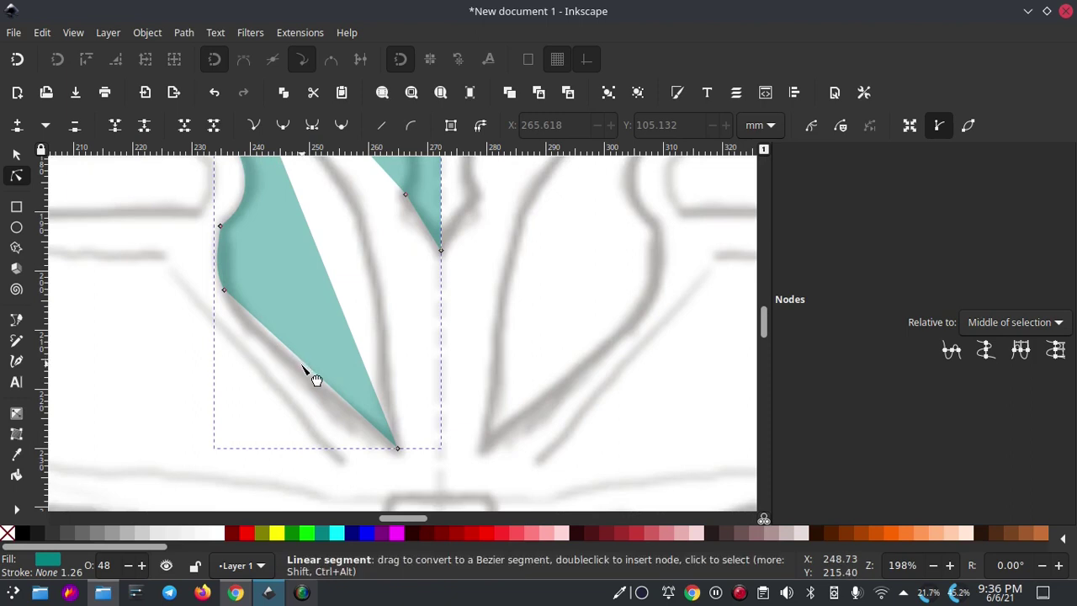
pyautogui.scroll(2, 304, 379)
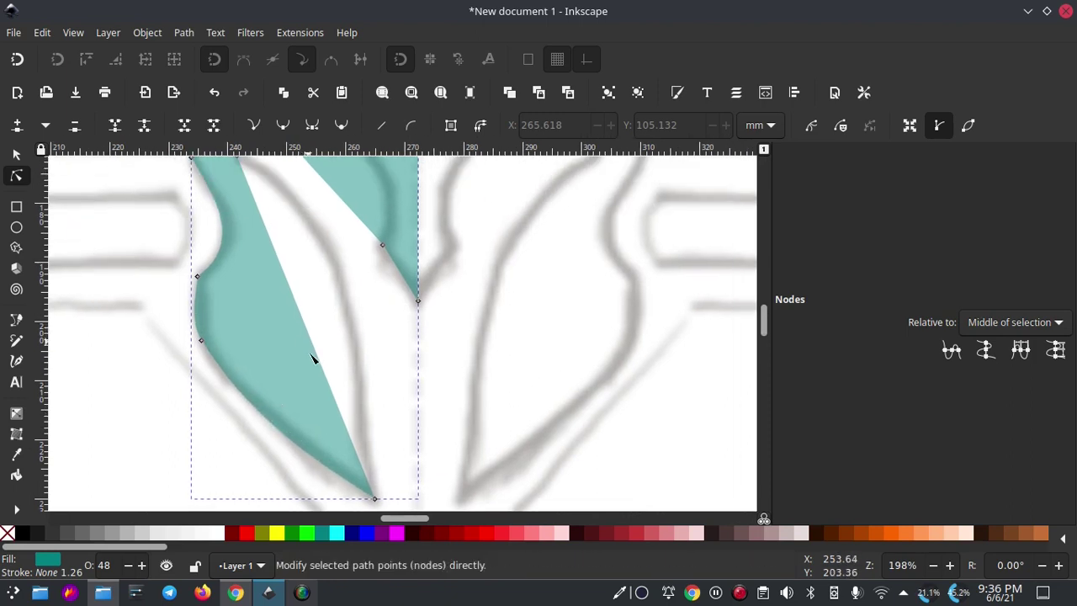
pyautogui.scroll(2, 312, 362)
pyautogui.moveTo(312, 392); pyautogui.dragTo(361, 363)
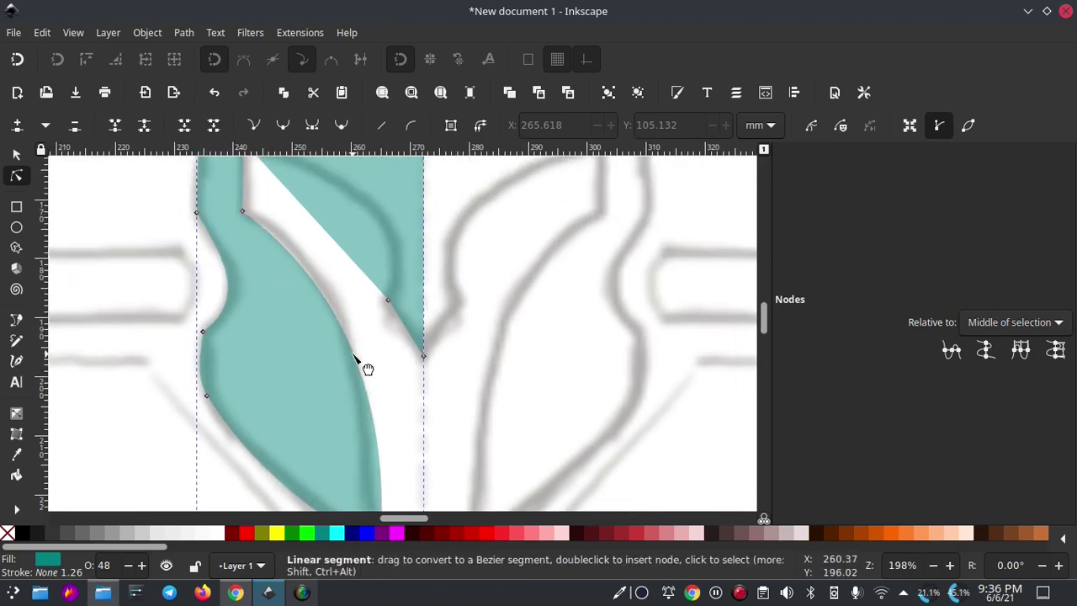
pyautogui.scroll(2, 360, 362)
pyautogui.moveTo(305, 337); pyautogui.dragTo(271, 259)
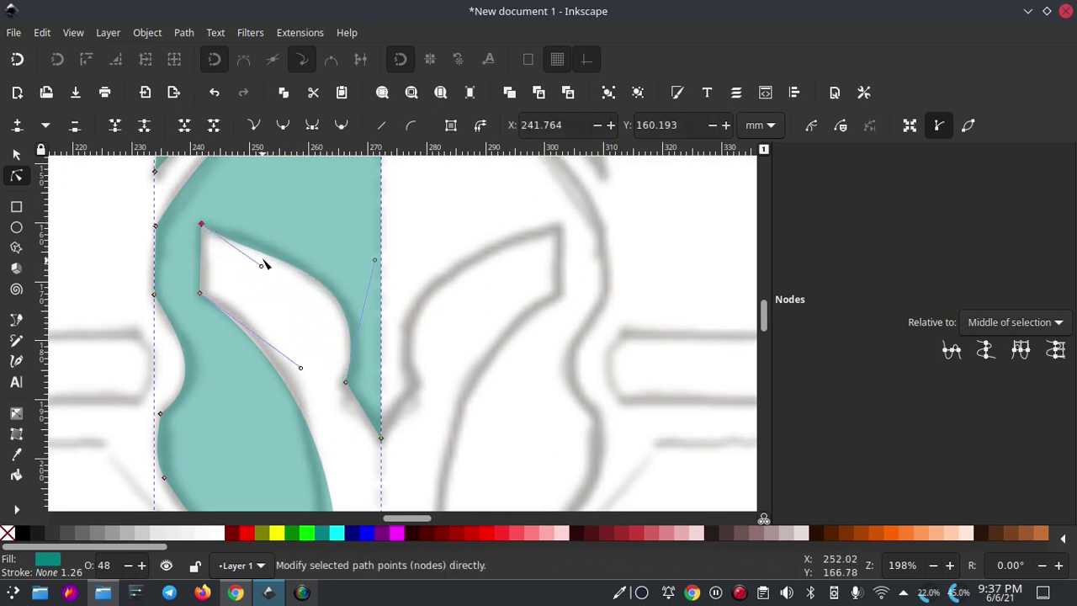
pyautogui.click(203, 225)
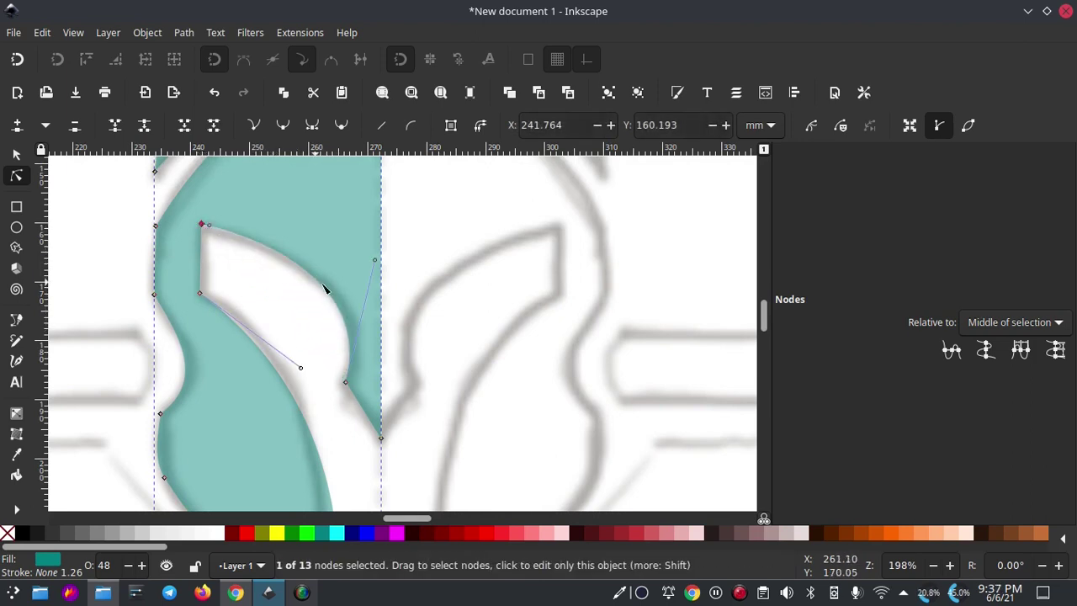
pyautogui.scroll(-3, 330, 294)
pyautogui.hscroll(1, 330, 295)
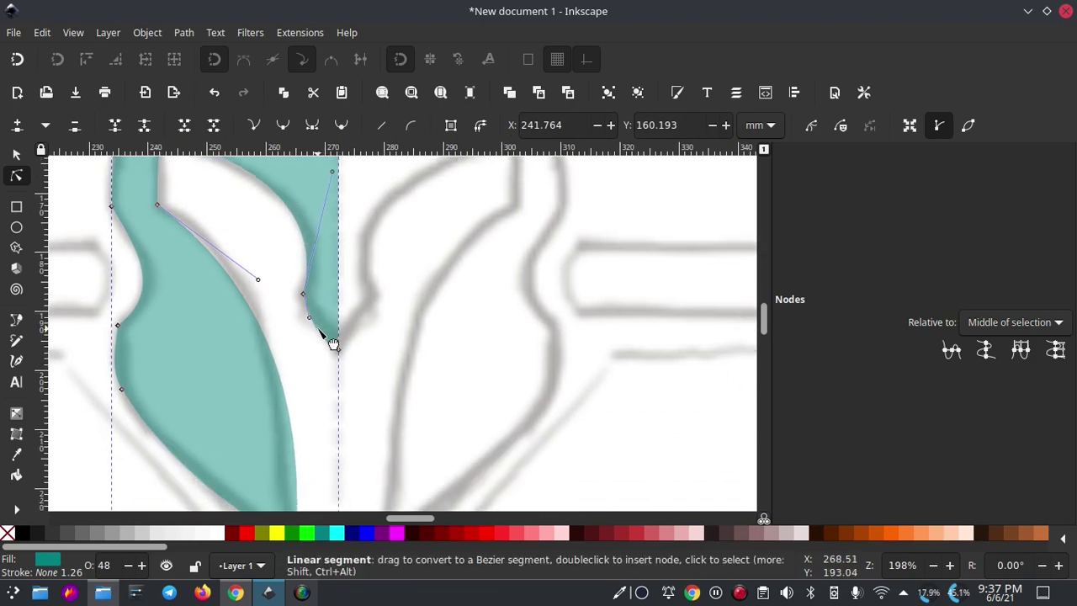
pyautogui.scroll(2, 333, 344)
# Start a Pen-tool outline of the shield's left half, placing the first two corners beside the helmet
pyautogui.press('s')
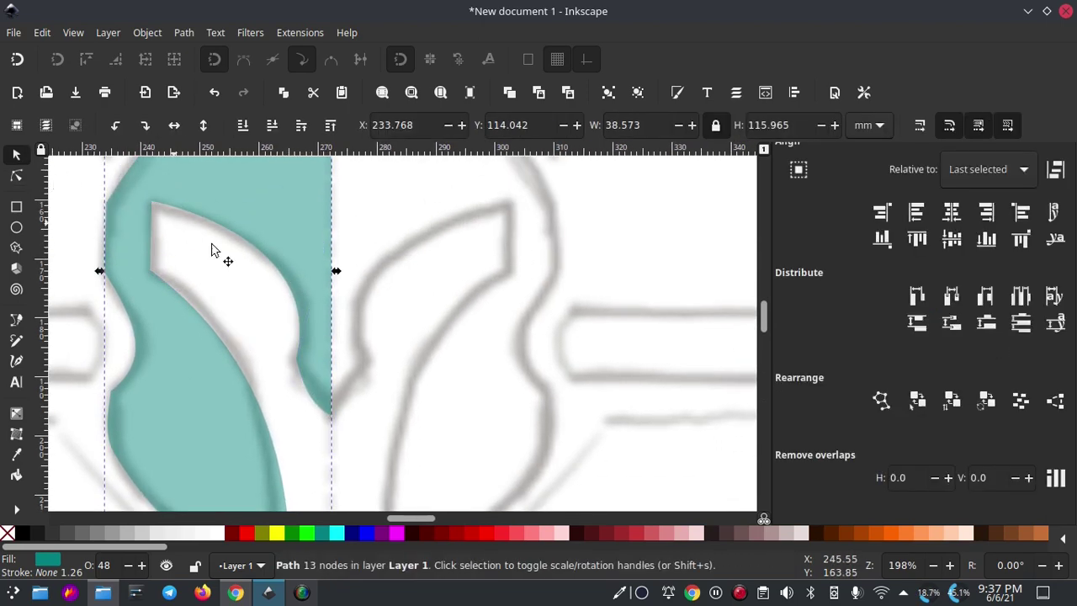
pyautogui.scroll(-2, 361, 308)
pyautogui.scroll(-2, 348, 318)
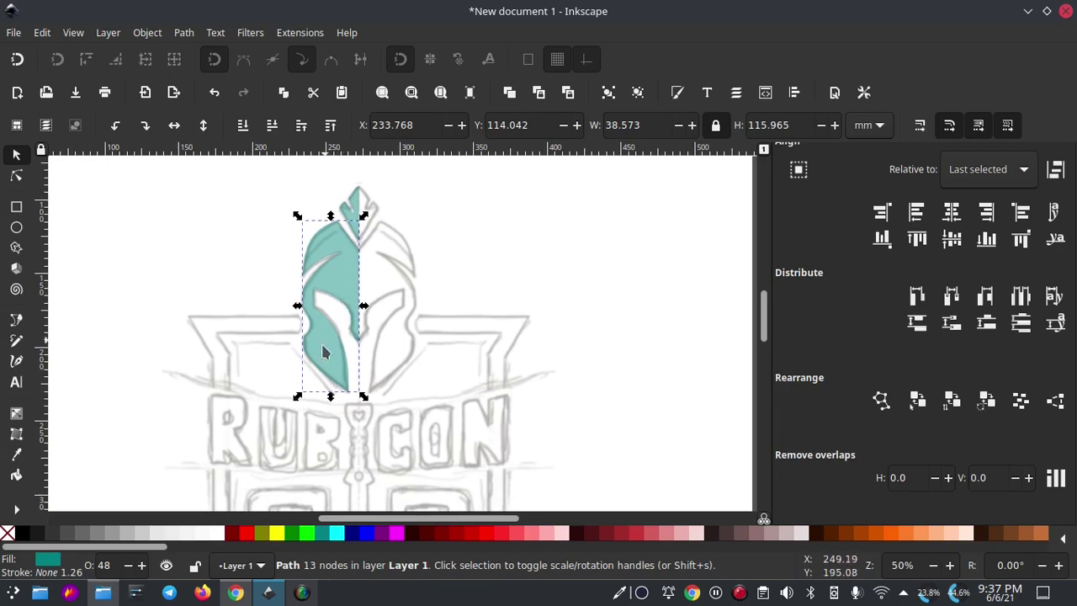
pyautogui.scroll(-3, 332, 344)
pyautogui.hscroll(-2, 368, 274)
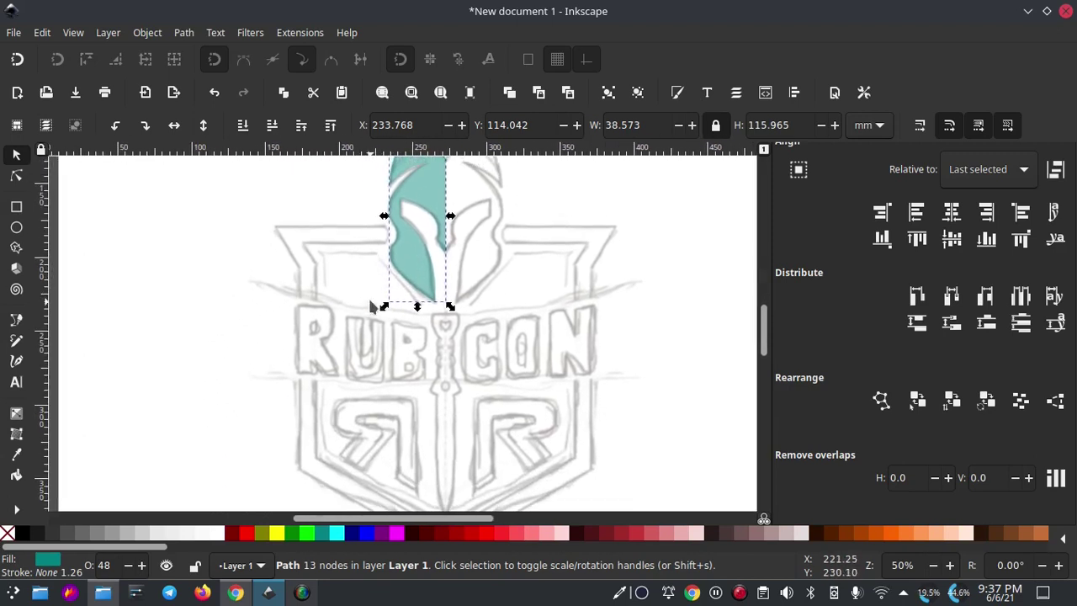
pyautogui.scroll(1, 363, 289)
pyautogui.scroll(1, 356, 292)
pyautogui.scroll(1, 357, 292)
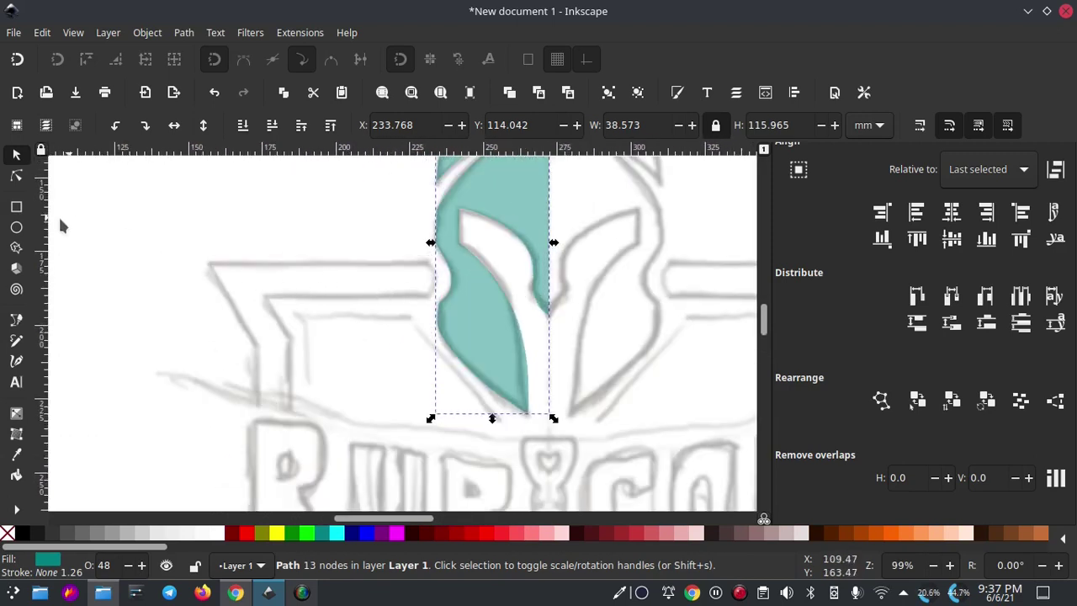
pyautogui.click(17, 321)
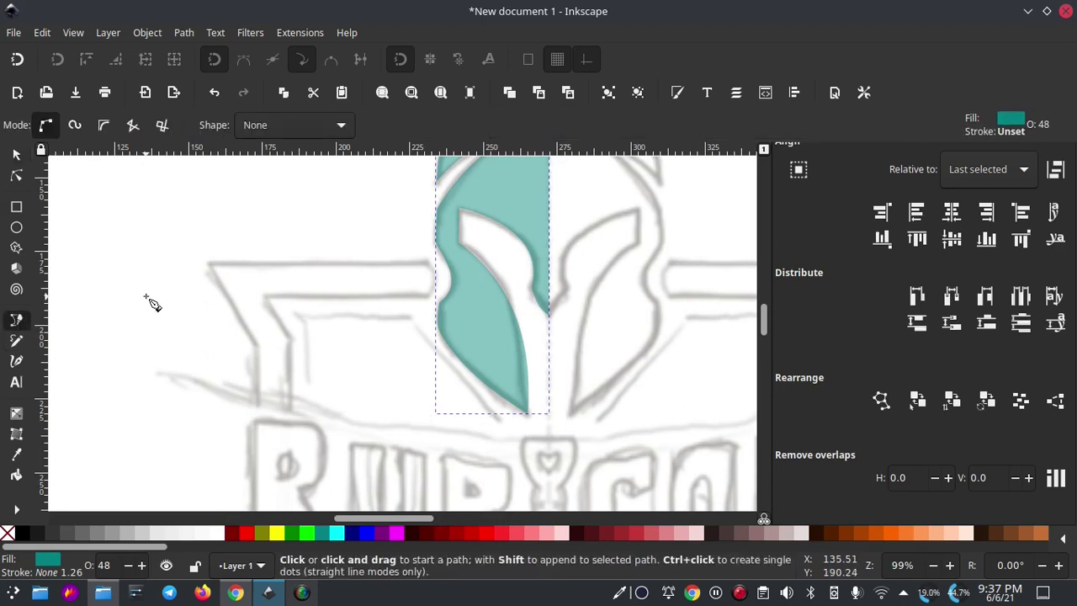
pyautogui.click(431, 277)
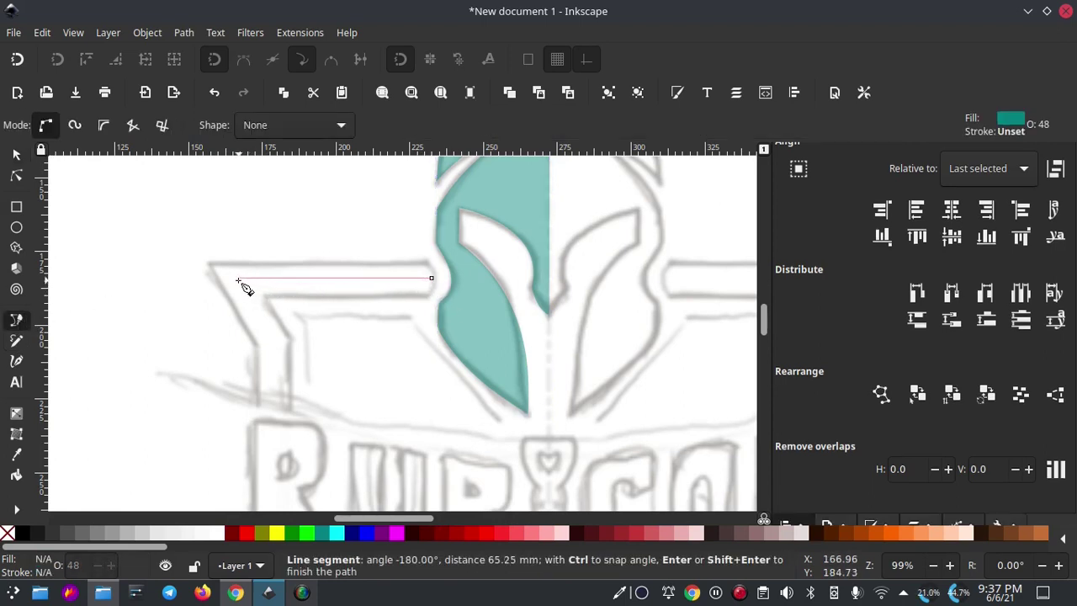
pyautogui.click(239, 279)
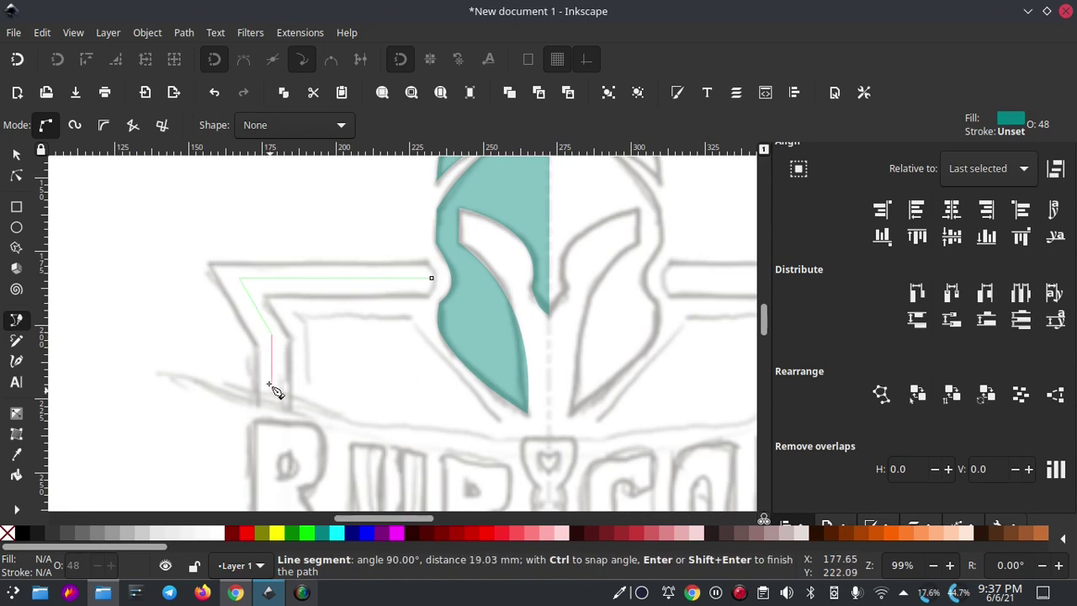
# Add the lower-left and bottom-point nodes to finish the 5-node teal shield half
pyautogui.scroll(-6, 271, 389)
pyautogui.scroll(-5, 265, 211)
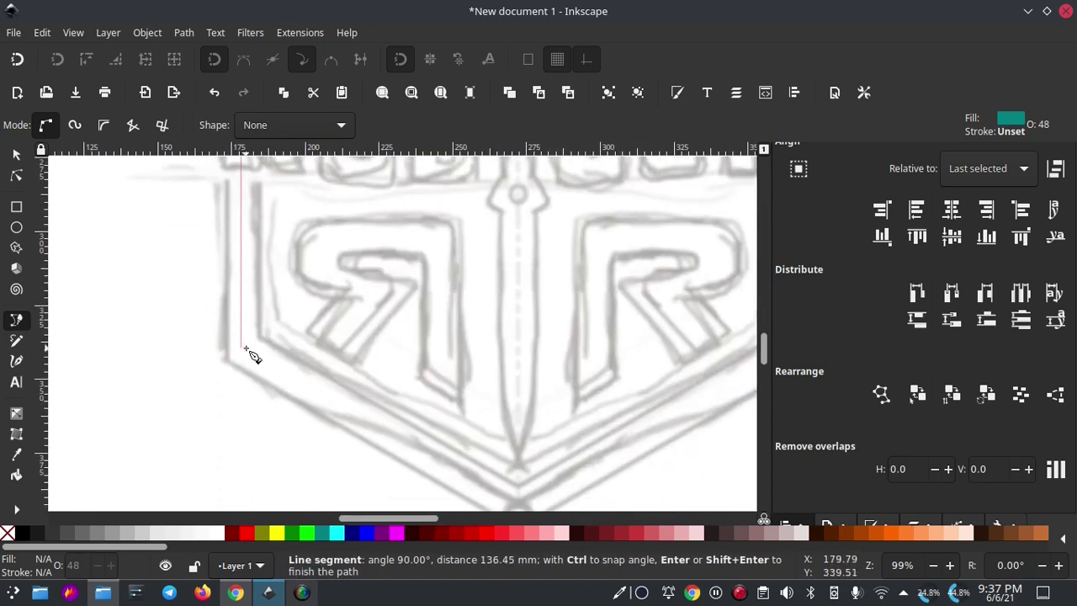
pyautogui.click(243, 348)
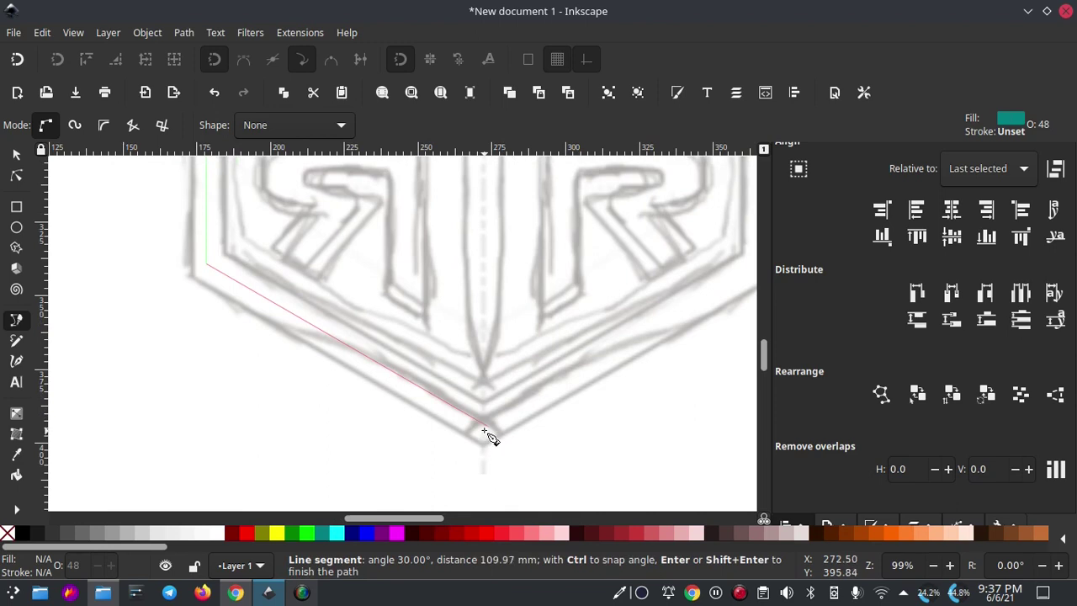
pyautogui.click(486, 425)
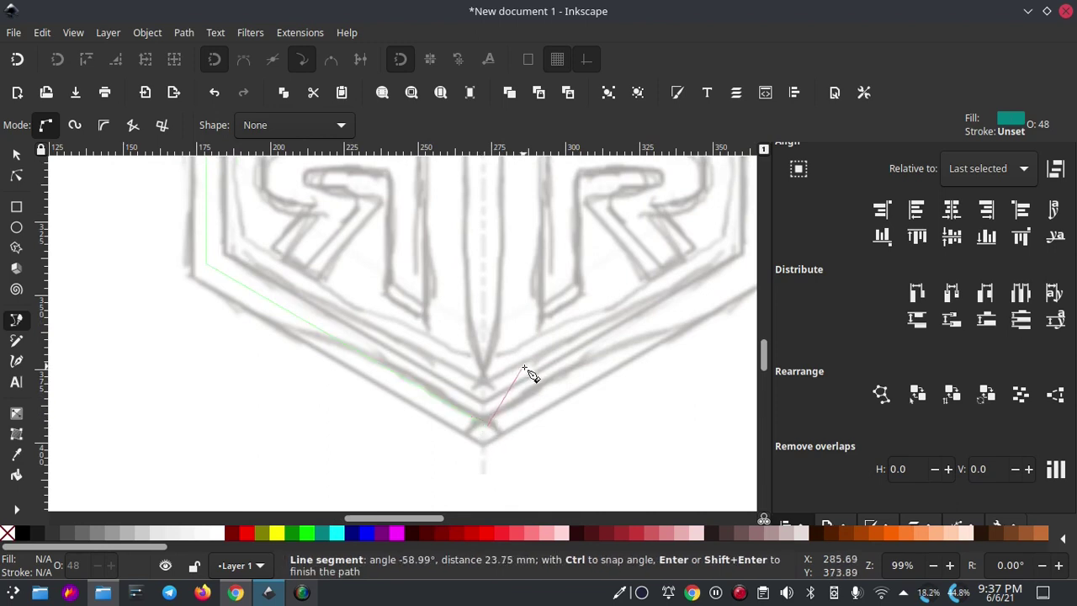
pyautogui.press('Return')
pyautogui.scroll(3, 156, 261)
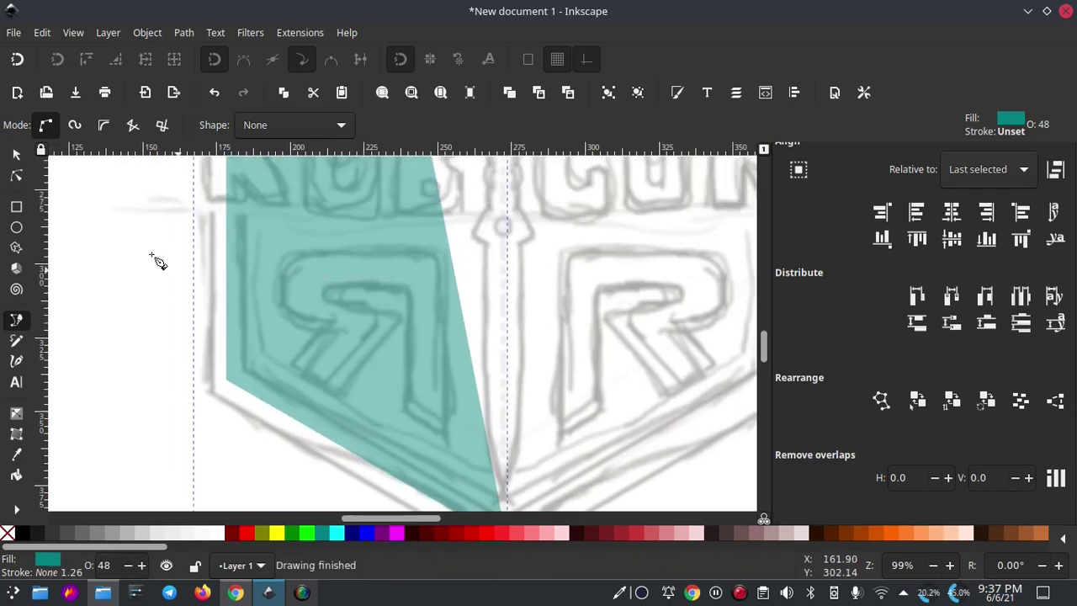
pyautogui.press('s')
pyautogui.scroll(-3, 332, 293)
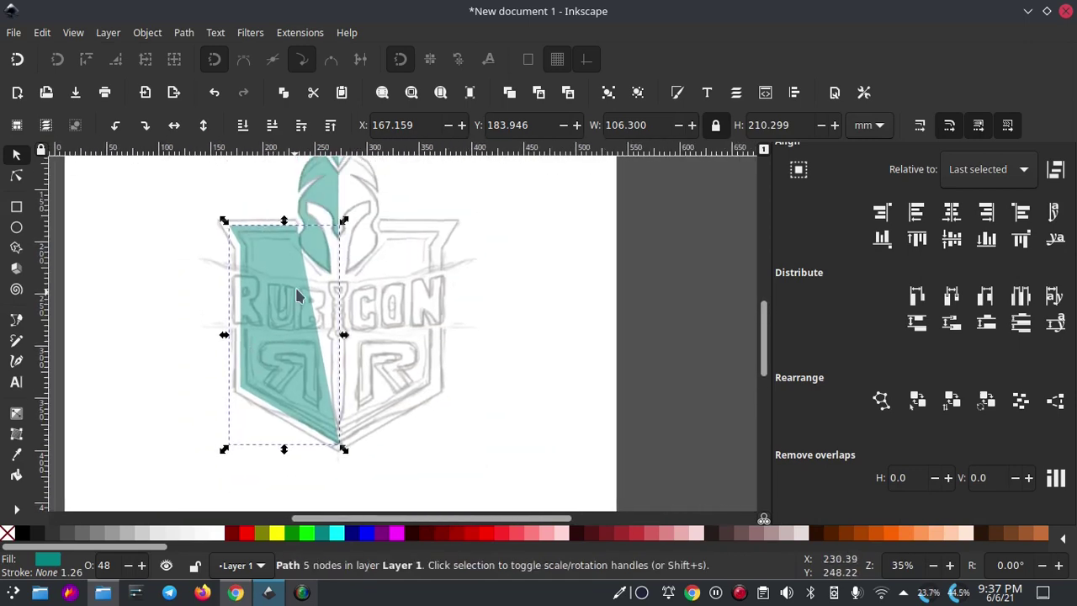
pyautogui.scroll(-1, 294, 267)
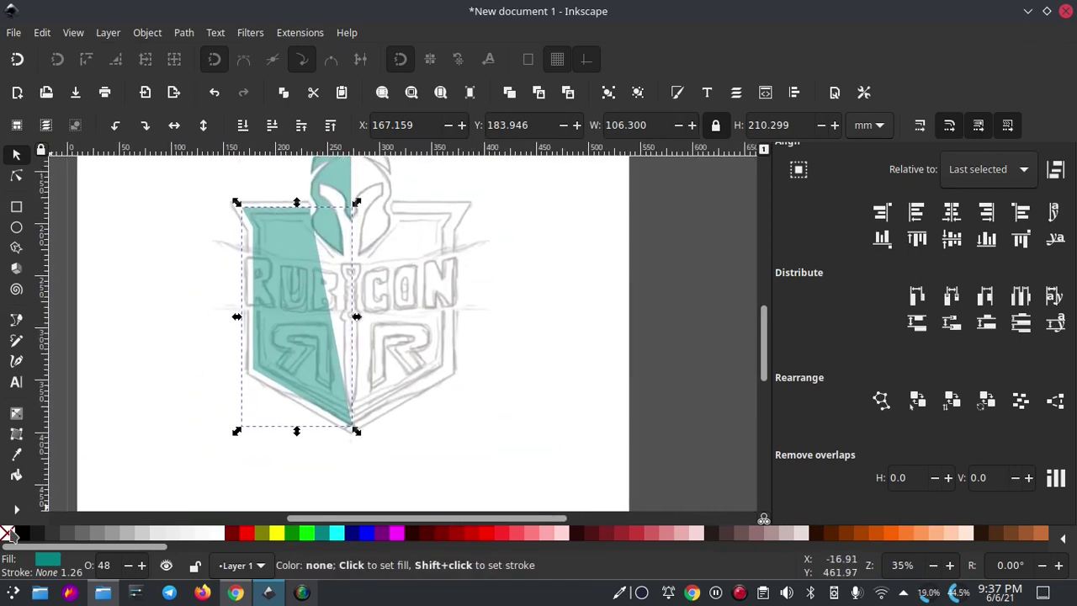
# Remove the shield half's fill and give it a teal stroke instead
pyautogui.click(7, 532)
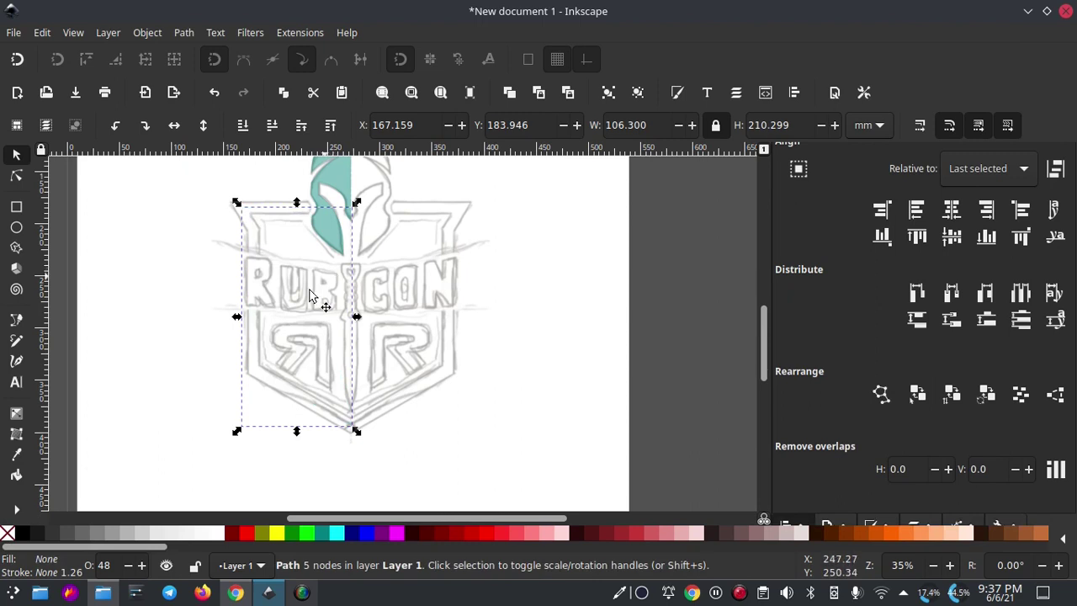
pyautogui.press('shift')
pyautogui.keyDown('shift'); pyautogui.click(328, 530); pyautogui.keyUp('shift')
pyautogui.keyDown('ctrl'); pyautogui.scroll(1, 248, 263); pyautogui.keyUp('ctrl')
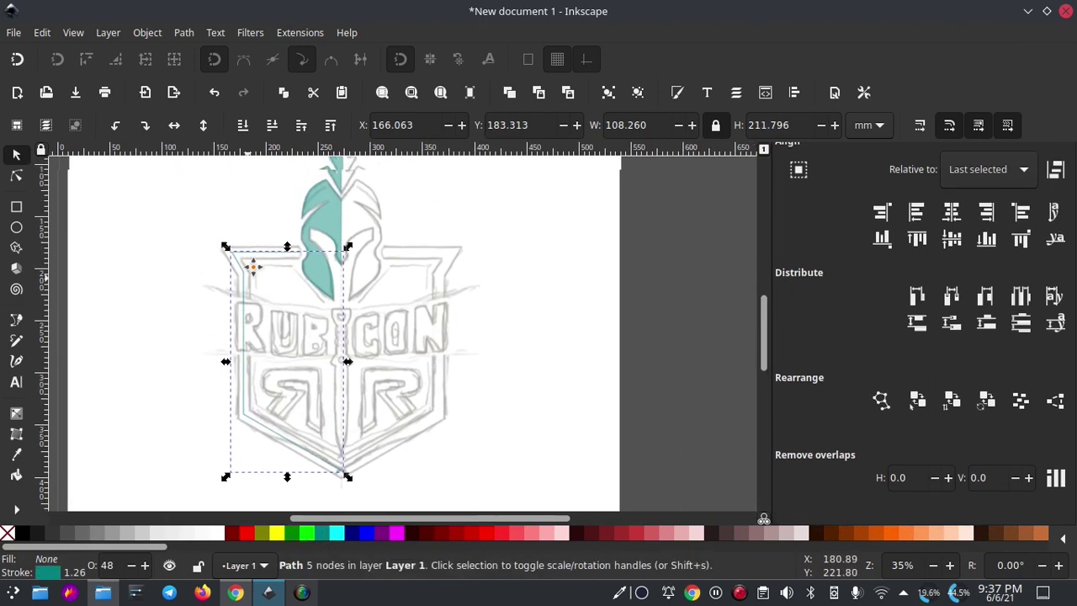
pyautogui.keyDown('ctrl'); pyautogui.scroll(1, 232, 286); pyautogui.keyUp('ctrl')
pyautogui.keyDown('ctrl'); pyautogui.scroll(1, 320, 253); pyautogui.keyUp('ctrl')
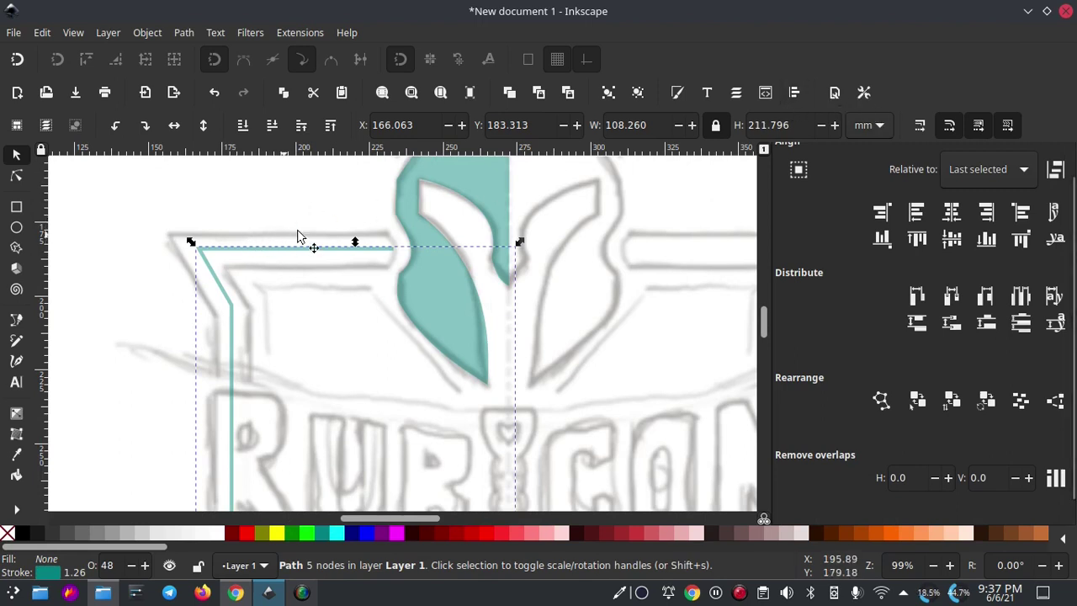
# Set the shield outline's stroke width to 32.981 px in Fill and Stroke
pyautogui.click(678, 93)
pyautogui.click(972, 160)
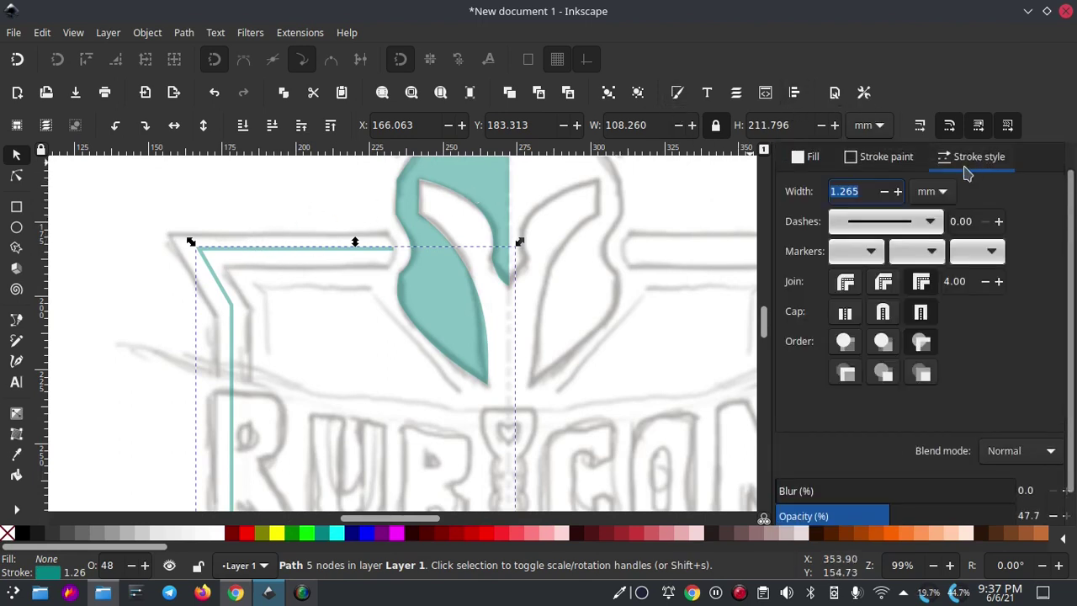
pyautogui.click(924, 197)
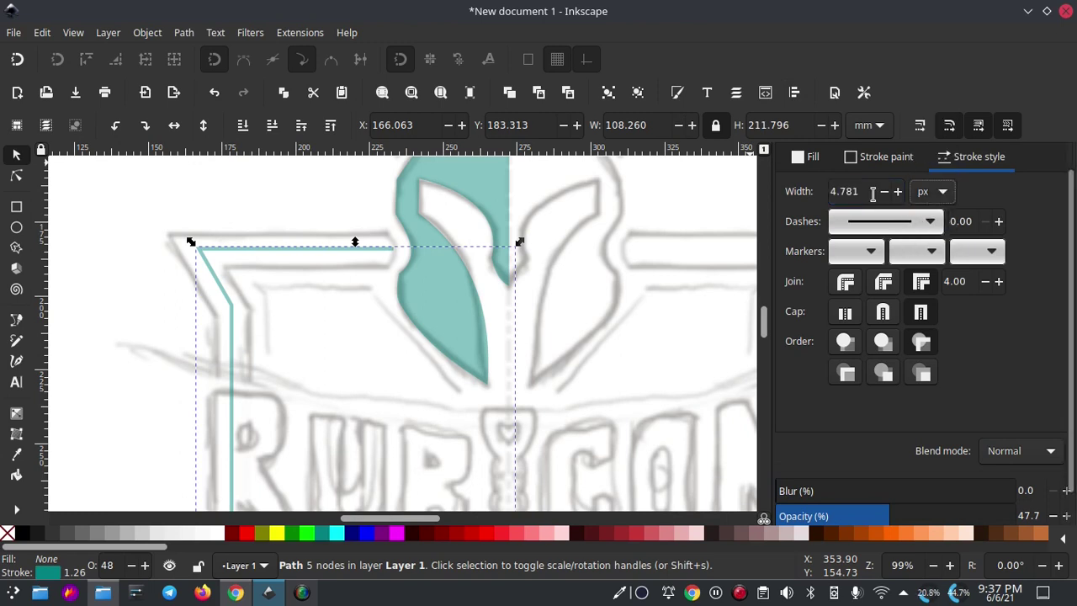
pyautogui.click(898, 191)
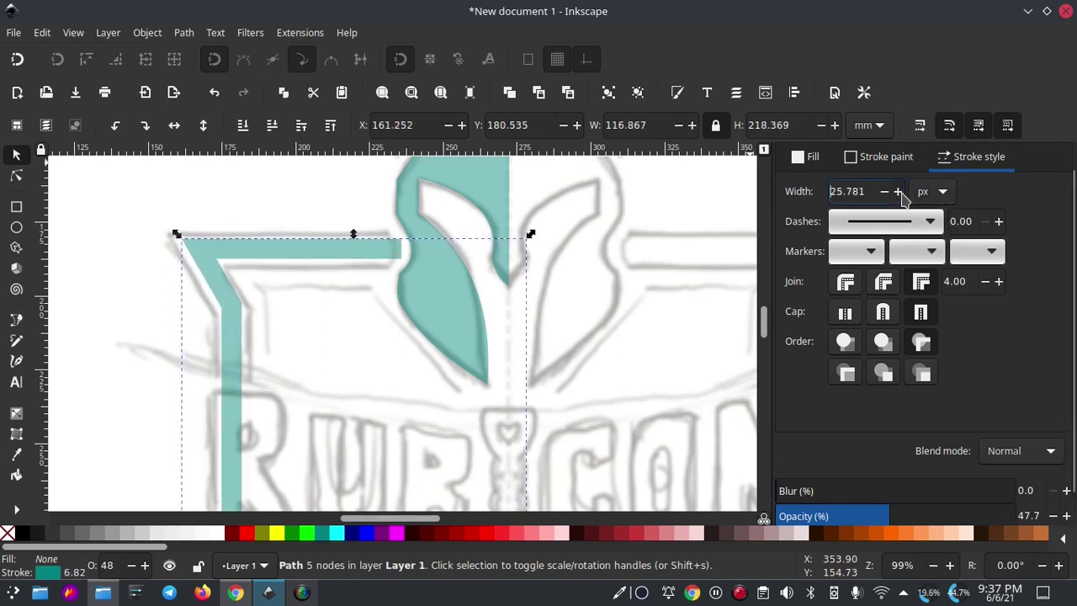
pyautogui.hscroll(3, 336, 253)
pyautogui.scroll(2, 267, 273)
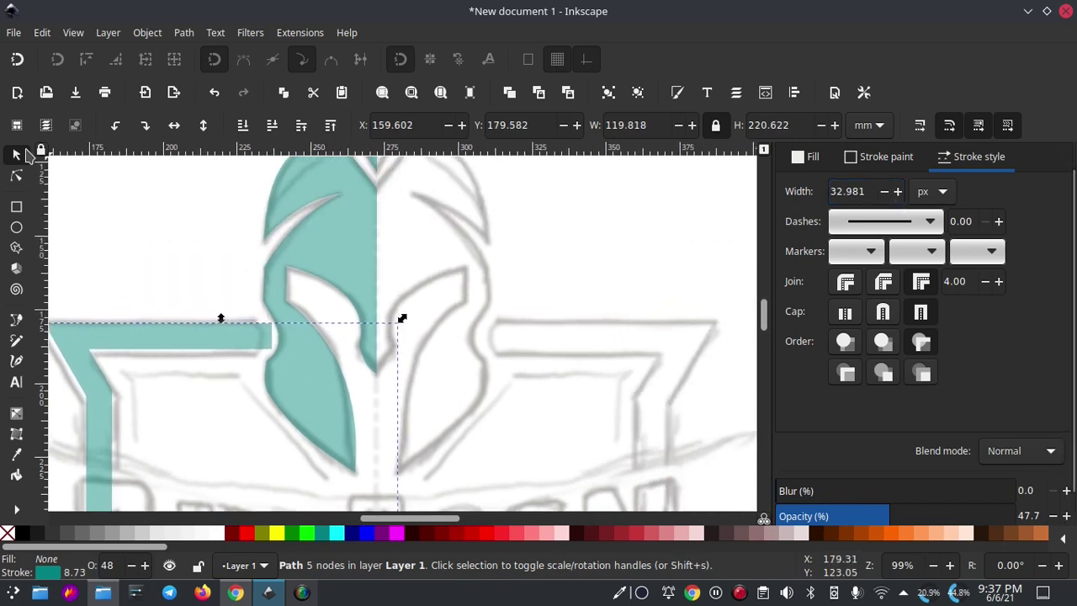
pyautogui.scroll(-1, 353, 244)
pyautogui.scroll(-1, 353, 252)
pyautogui.scroll(3, 355, 315)
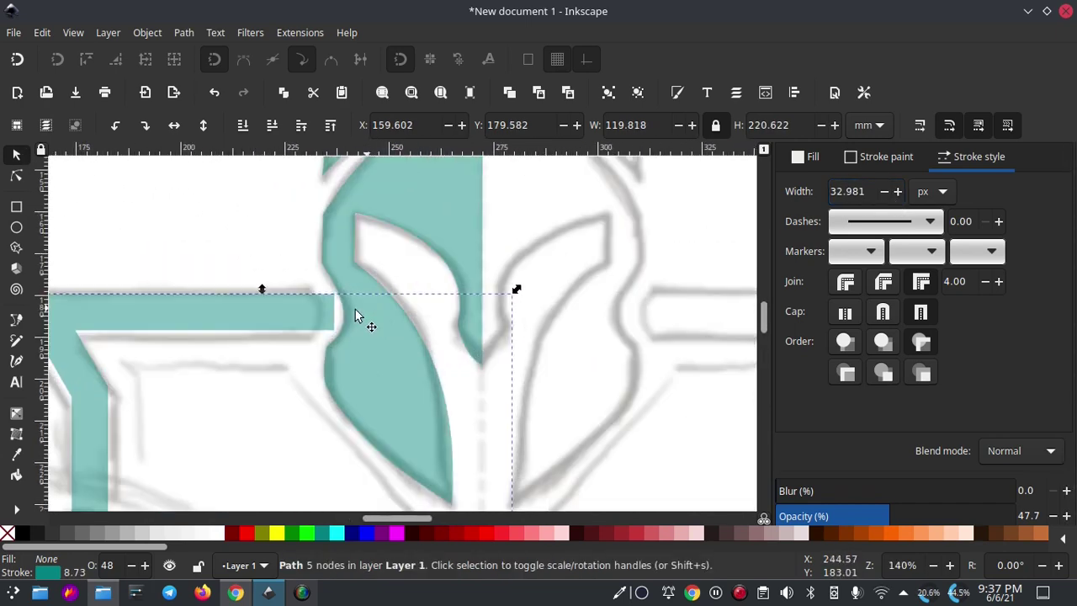
pyautogui.scroll(-2, 270, 288)
pyautogui.scroll(-1, 231, 358)
pyautogui.scroll(1, 235, 368)
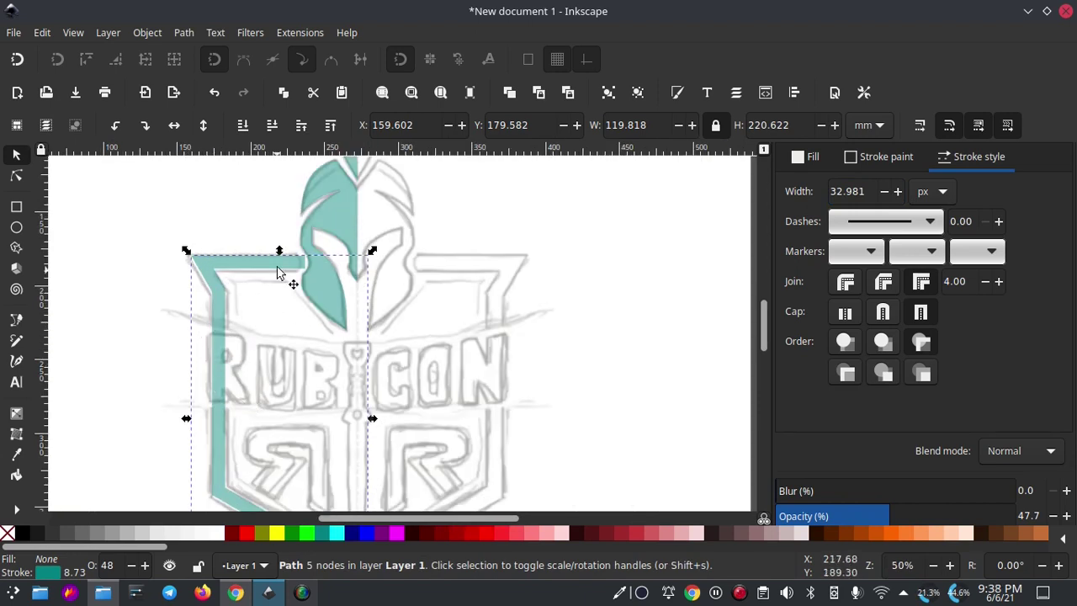
pyautogui.scroll(1, 220, 311)
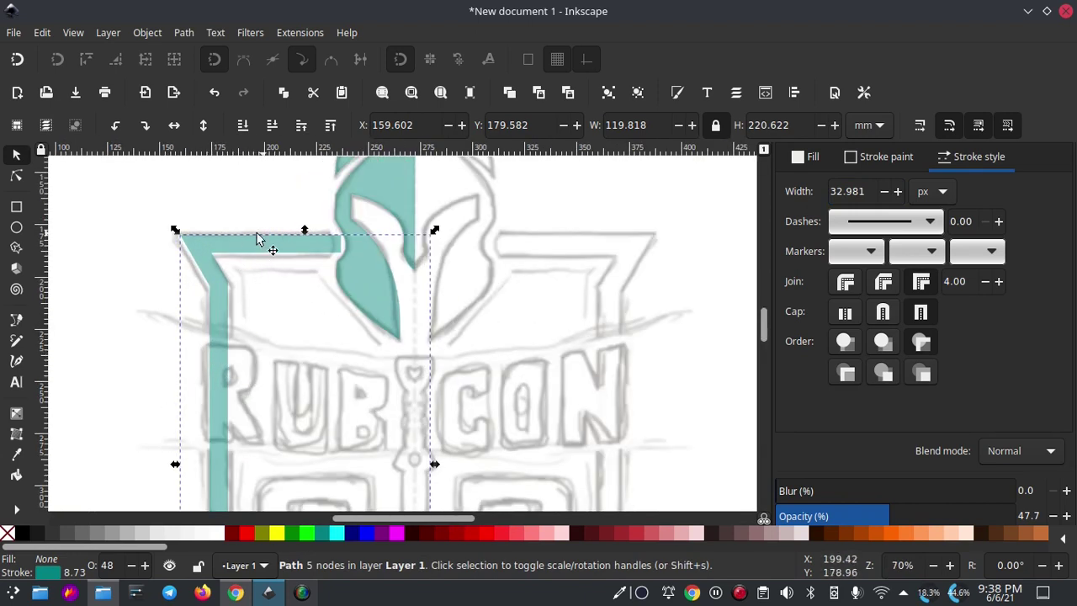
# Draw a trial rectangle over the R of RUBICON and select it together with the shield path
pyautogui.click(185, 33)
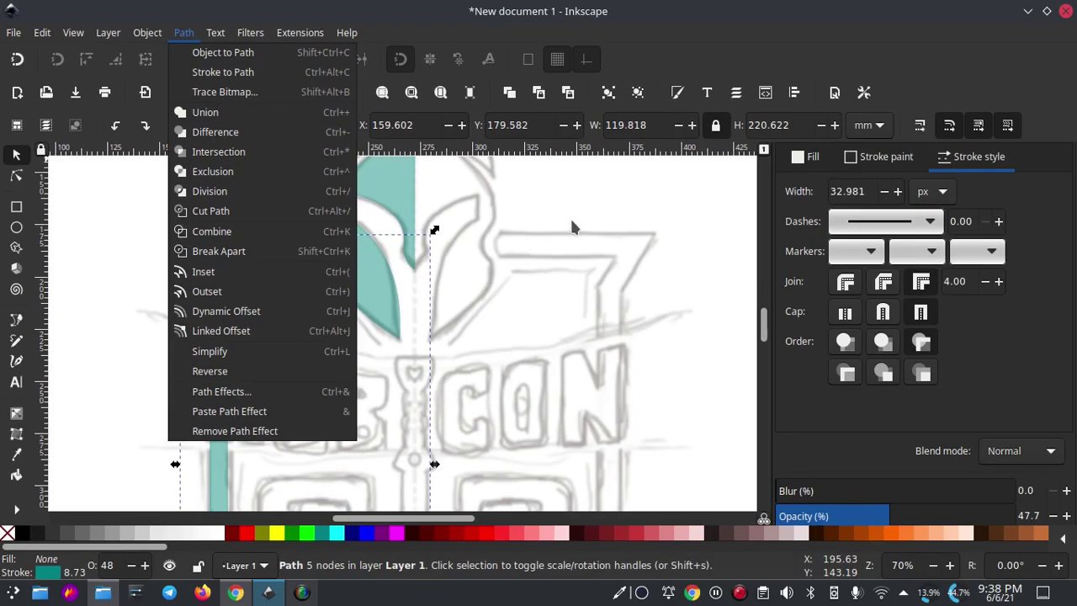
pyautogui.click(373, 285)
pyautogui.scroll(-2, 364, 268)
pyautogui.click(160, 267)
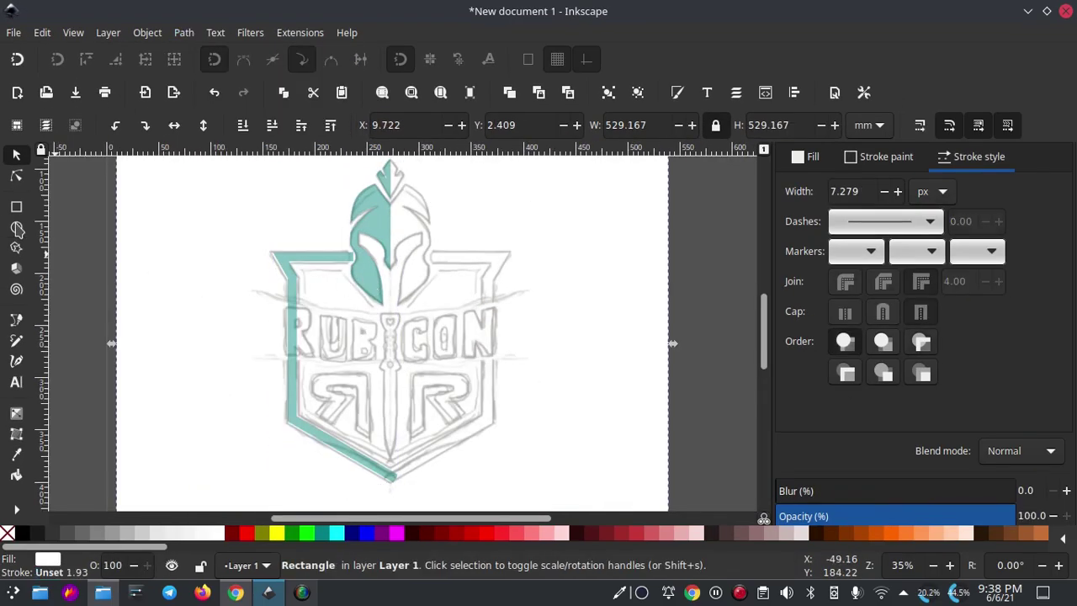
pyautogui.press('e')
pyautogui.click(31, 205)
pyautogui.moveTo(259, 297); pyautogui.dragTo(329, 372)
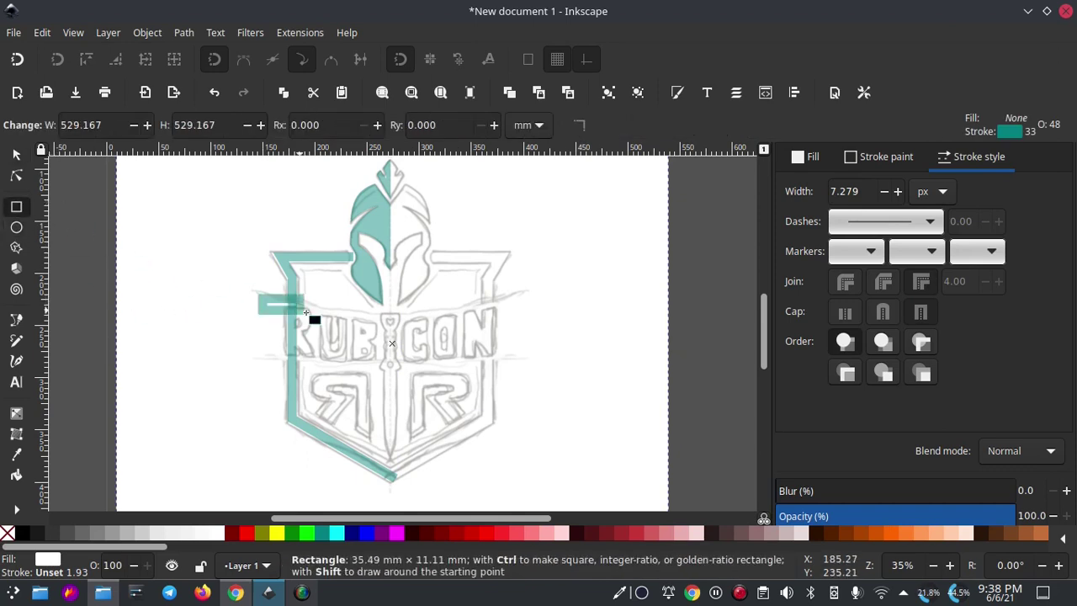
pyautogui.click(16, 155)
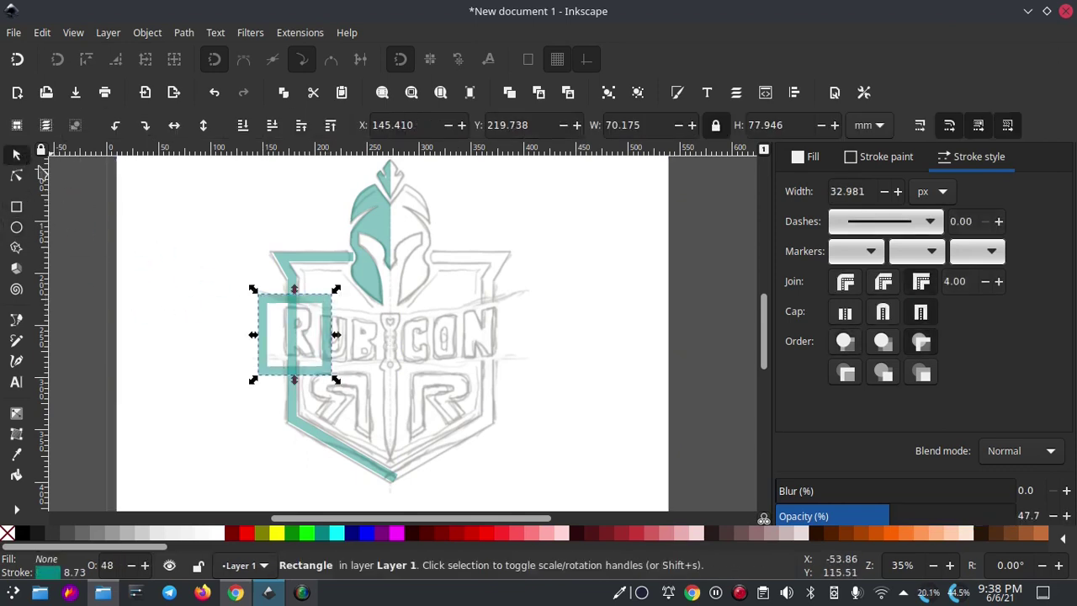
pyautogui.keyDown('shift'); pyautogui.click(286, 261); pyautogui.keyUp('shift')
# Subtract the rectangle from the shield path with Path > Difference, then undo it
pyautogui.click(185, 34)
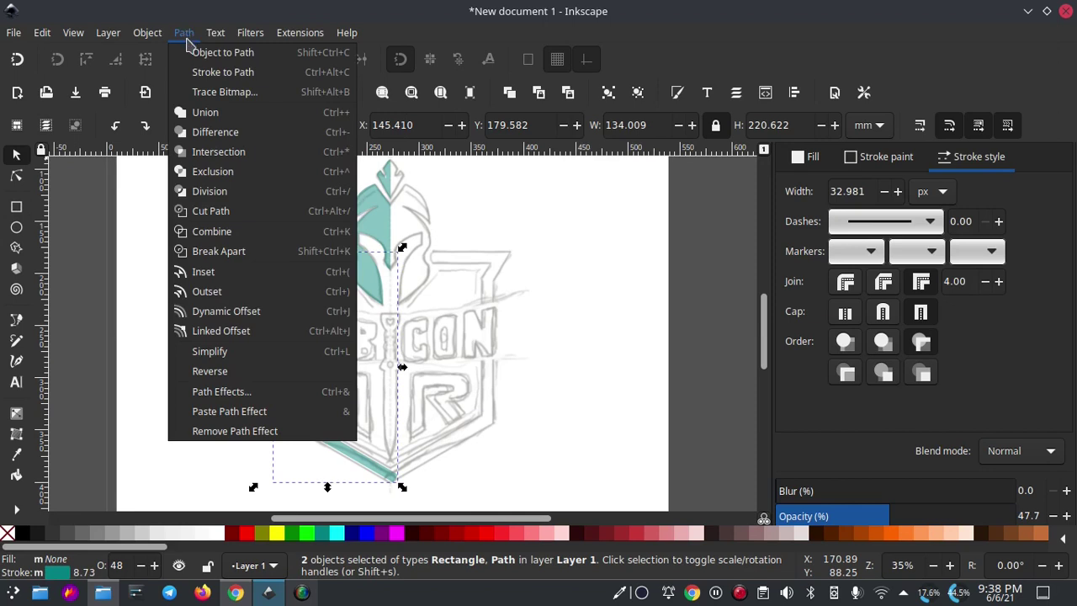
pyautogui.click(215, 132)
pyautogui.click(328, 345)
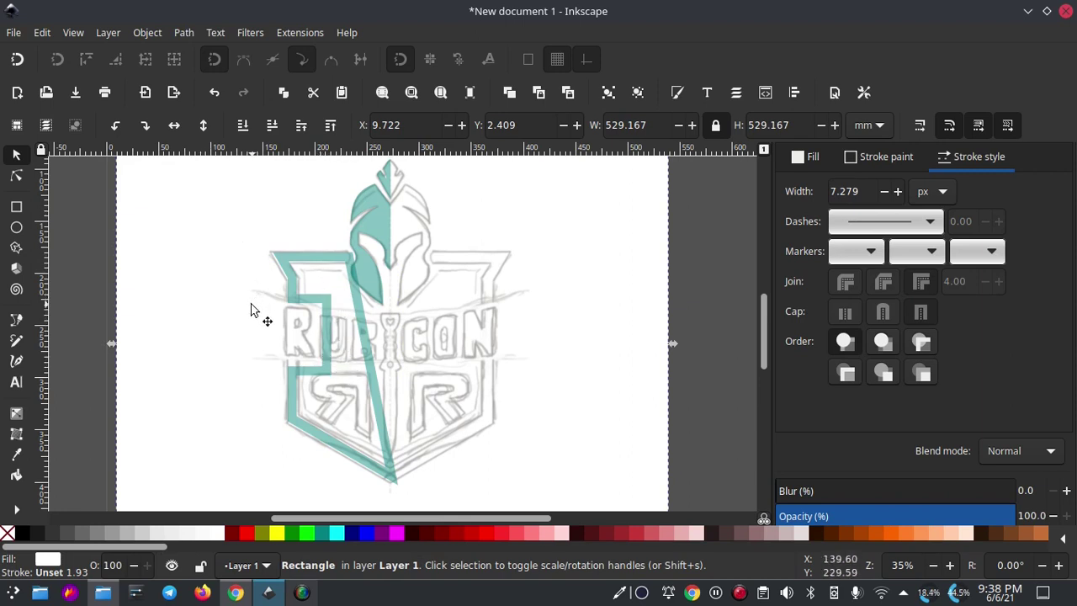
pyautogui.hotkey('ctrl', 'z')
# Delete the trial teal square and reselect the left shield outline
pyautogui.click(320, 312)
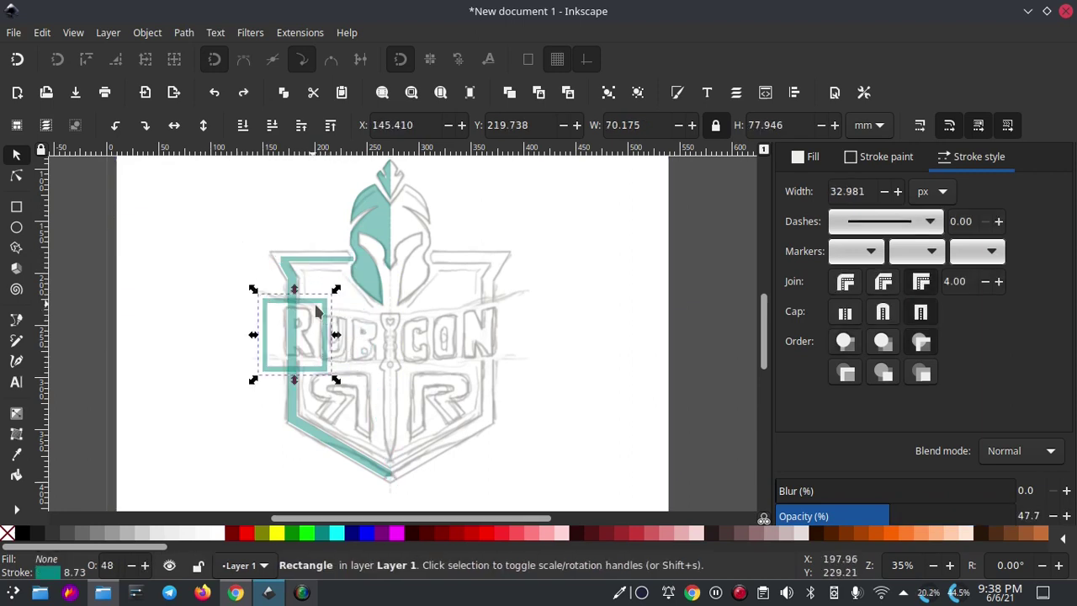
pyautogui.rightClick(309, 313)
pyautogui.click(375, 252)
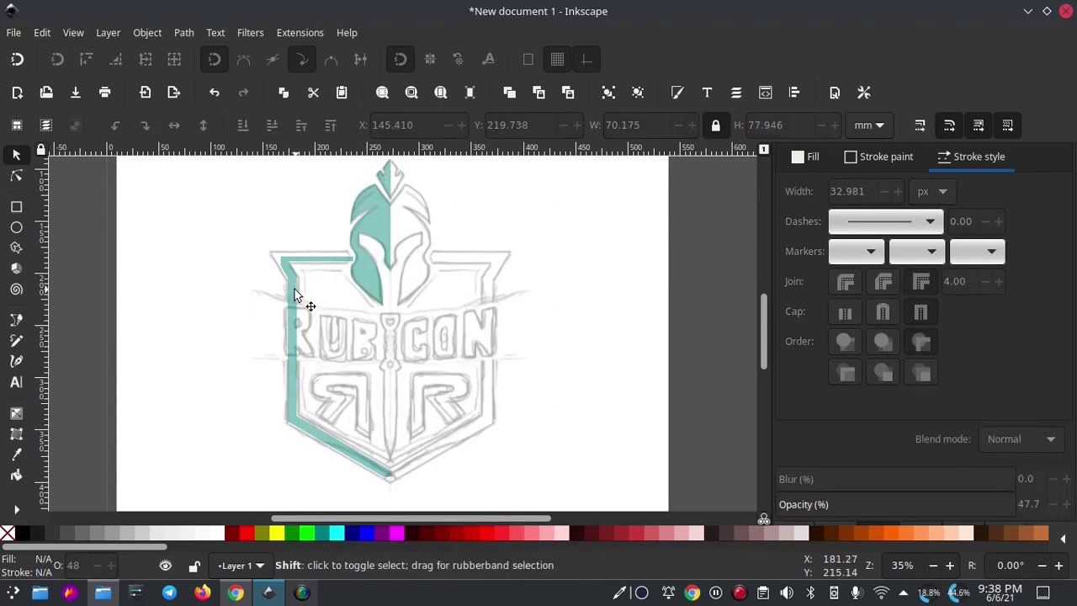
pyautogui.scroll(-2, 294, 295)
pyautogui.keyDown('ctrl'); pyautogui.scroll(1, 288, 296); pyautogui.keyUp('ctrl')
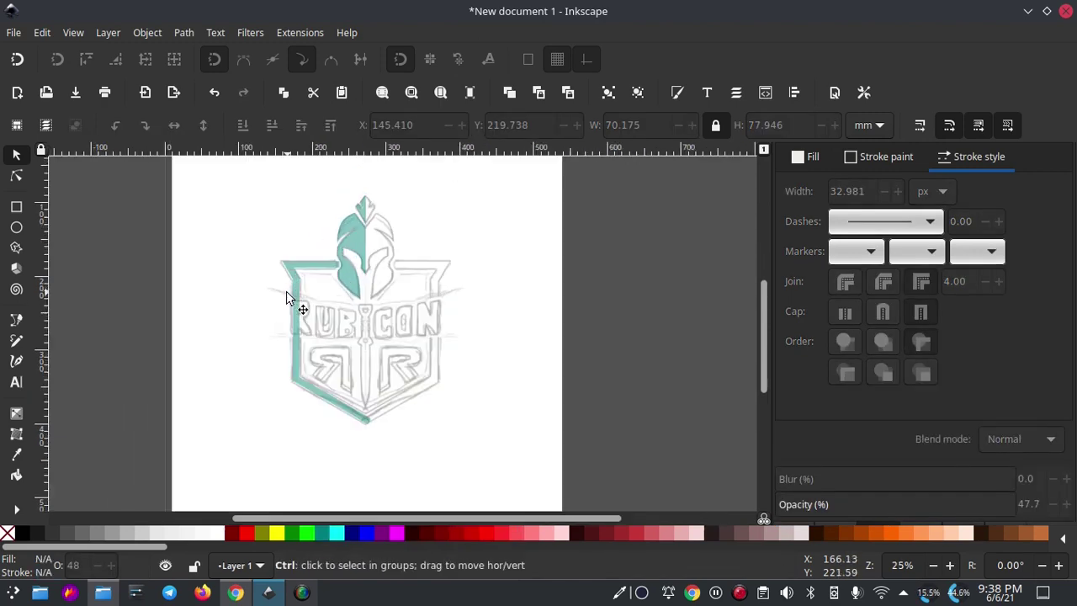
pyautogui.keyDown('ctrl'); pyautogui.scroll(2, 289, 294); pyautogui.keyUp('ctrl')
pyautogui.keyDown('ctrl'); pyautogui.scroll(1, 288, 295); pyautogui.keyUp('ctrl')
pyautogui.click(318, 252)
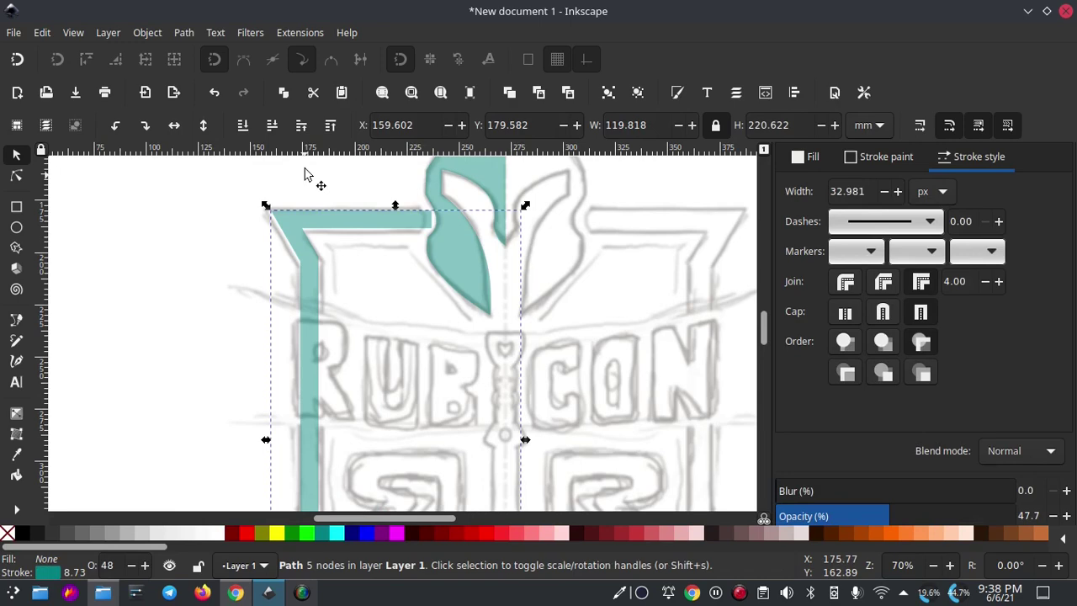
pyautogui.click(184, 33)
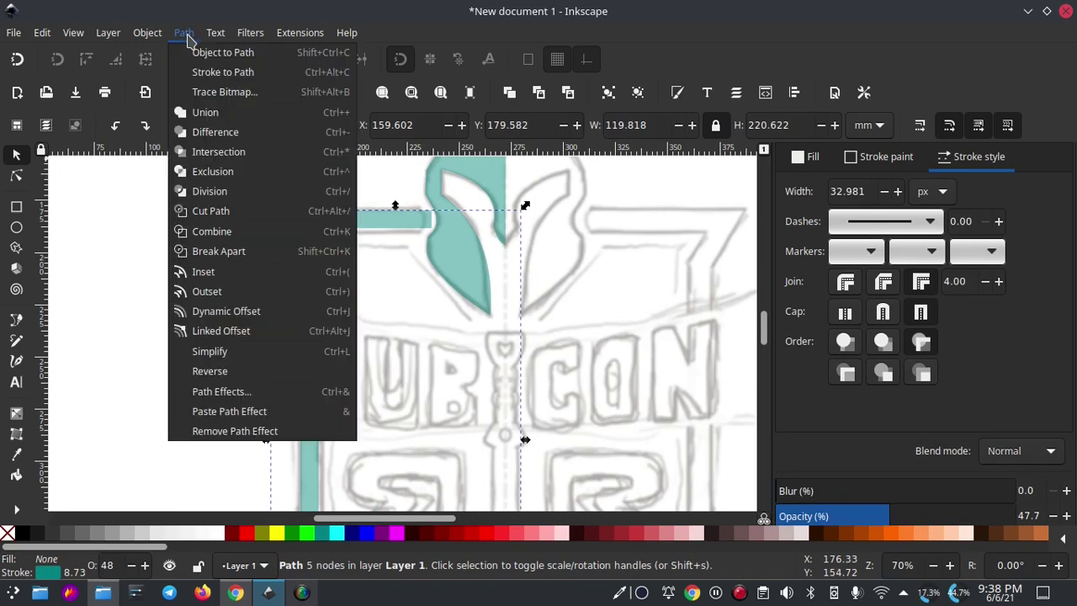
# Convert the thick shield outline's stroke into a filled path with Stroke to Path
pyautogui.click(223, 73)
pyautogui.keyDown('ctrl'); pyautogui.scroll(-3, 385, 295); pyautogui.keyUp('ctrl')
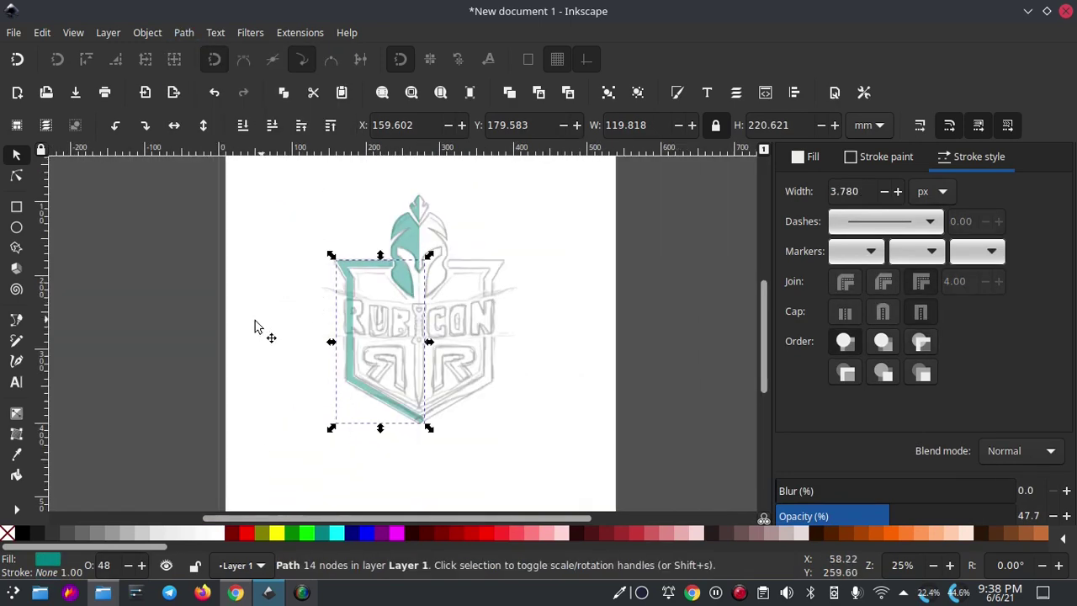
pyautogui.click(257, 325)
pyautogui.keyDown('shift'); pyautogui.hscroll(3, 318, 263); pyautogui.keyUp('shift')
pyautogui.keyDown('ctrl'); pyautogui.scroll(2, 318, 263); pyautogui.keyUp('ctrl')
pyautogui.keyDown('ctrl'); pyautogui.scroll(3, 278, 277); pyautogui.keyUp('ctrl')
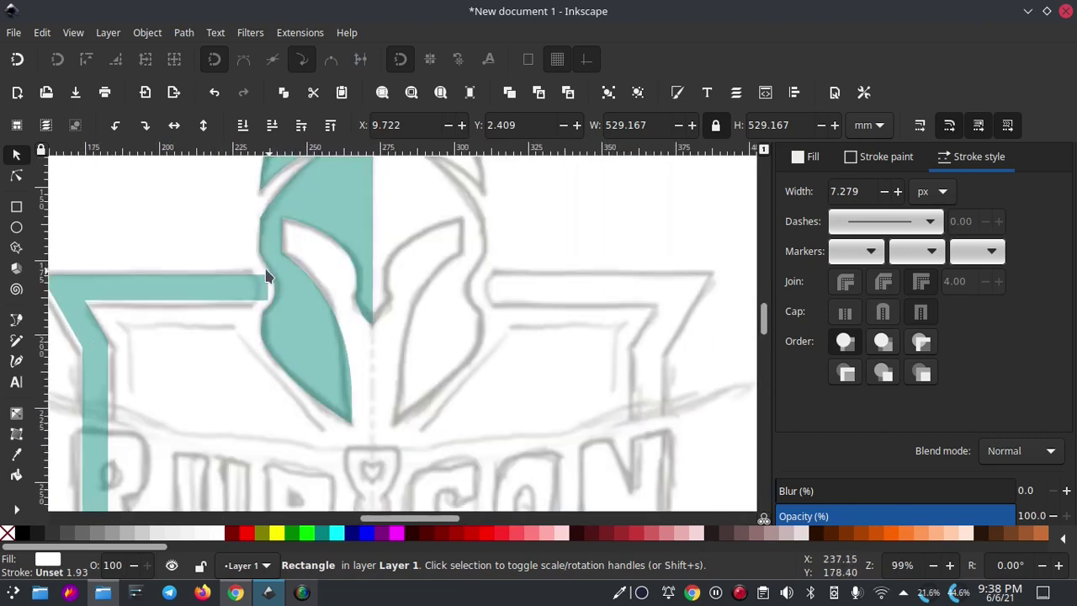
pyautogui.keyDown('ctrl'); pyautogui.scroll(3, 263, 285); pyautogui.keyUp('ctrl')
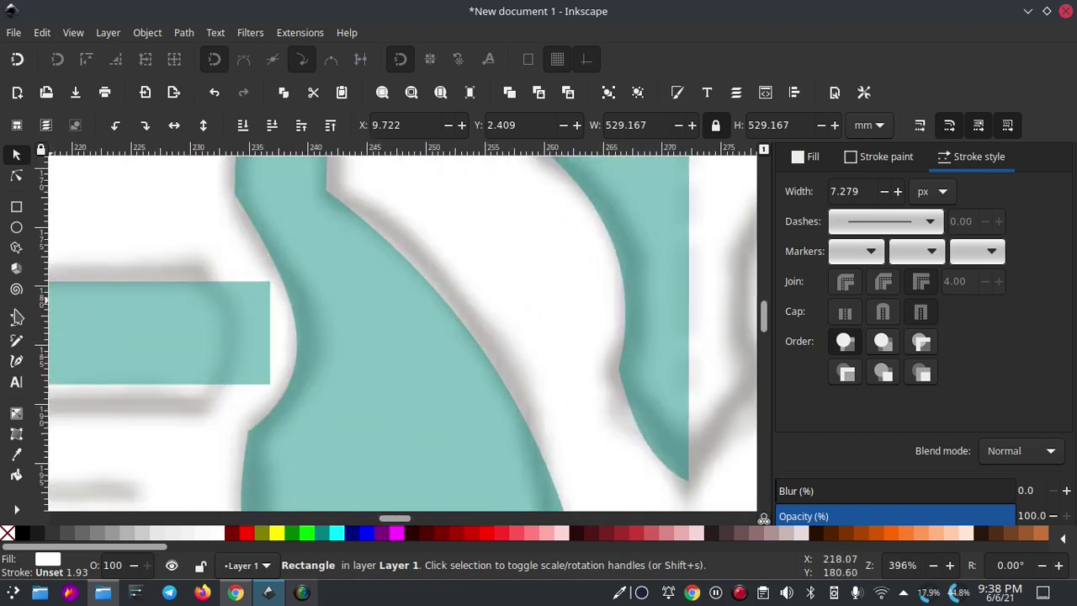
# Draw a new closed, curved shape beside the helmet with the Pen tool
pyautogui.click(16, 318)
pyautogui.click(255, 225)
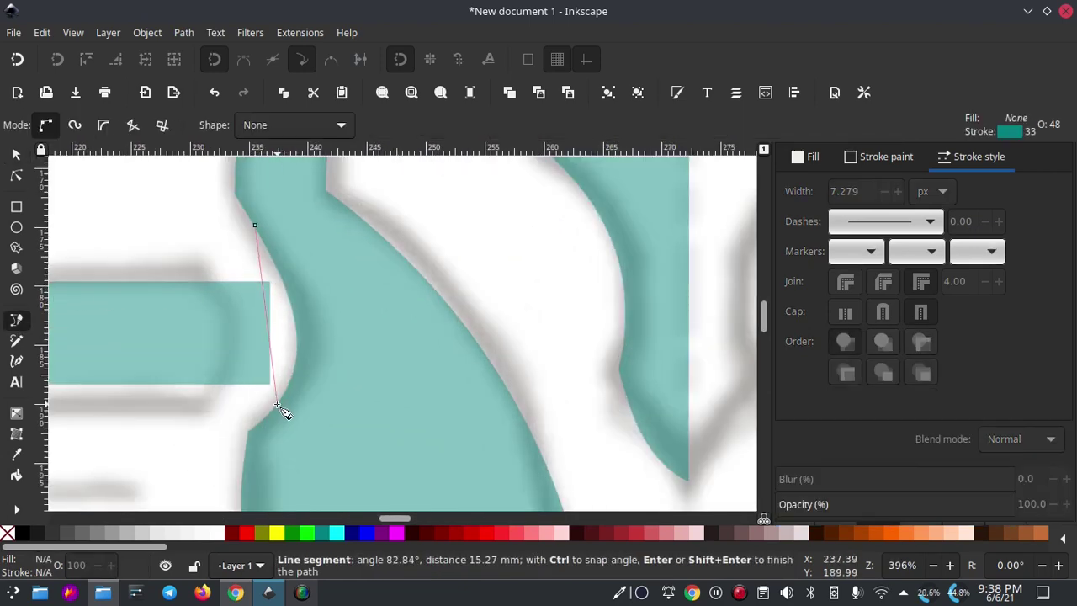
pyautogui.moveTo(283, 407); pyautogui.dragTo(236, 471)
pyautogui.click(380, 414)
pyautogui.click(402, 302)
pyautogui.moveTo(368, 237); pyautogui.dragTo(364, 233)
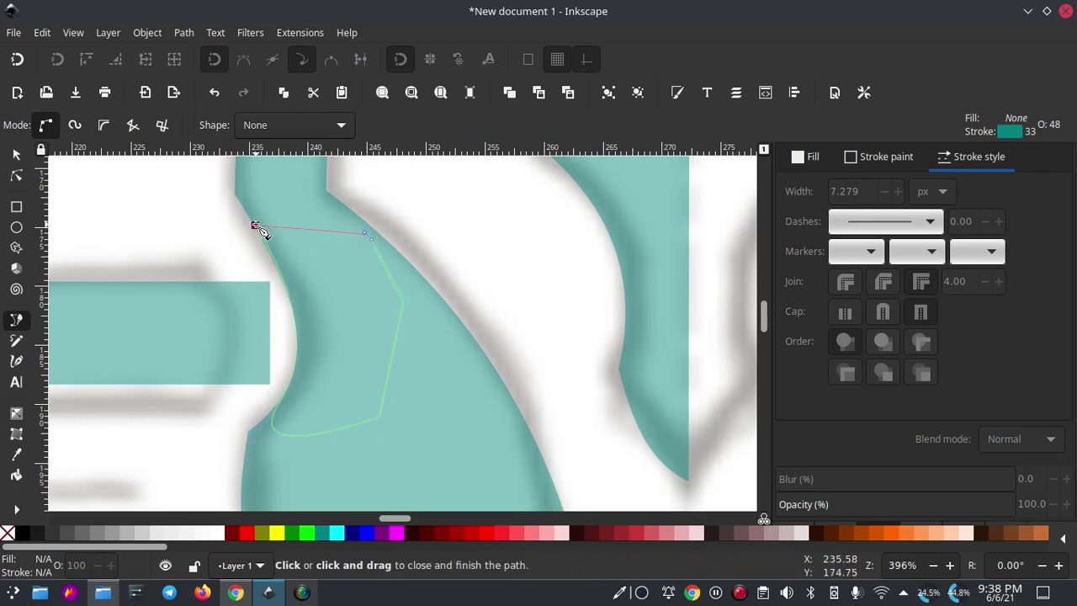
pyautogui.click(255, 224)
pyautogui.click(16, 155)
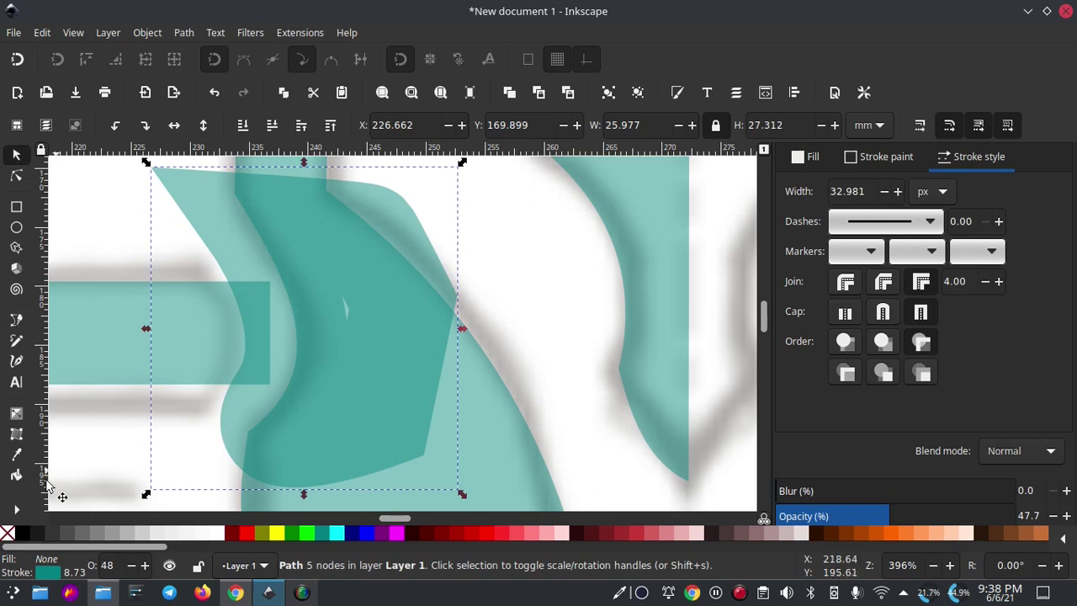
# Duplicate the teal helmet half, shift the copy slightly left, and add the shield bar to the selection
pyautogui.moveTo(351, 294); pyautogui.dragTo(289, 305)
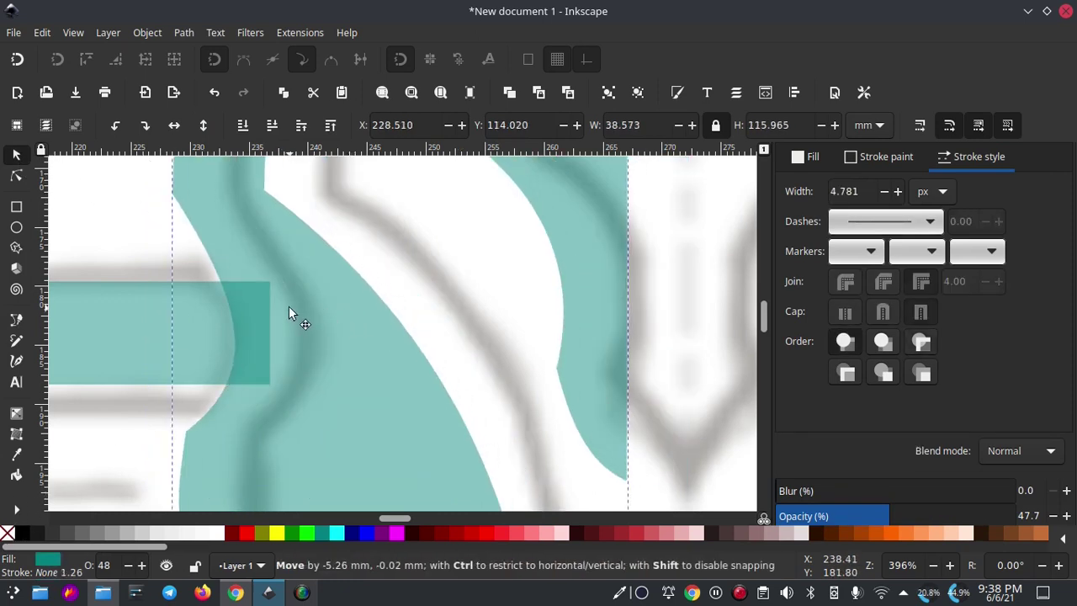
pyautogui.hotkey('ctrl', 'z')
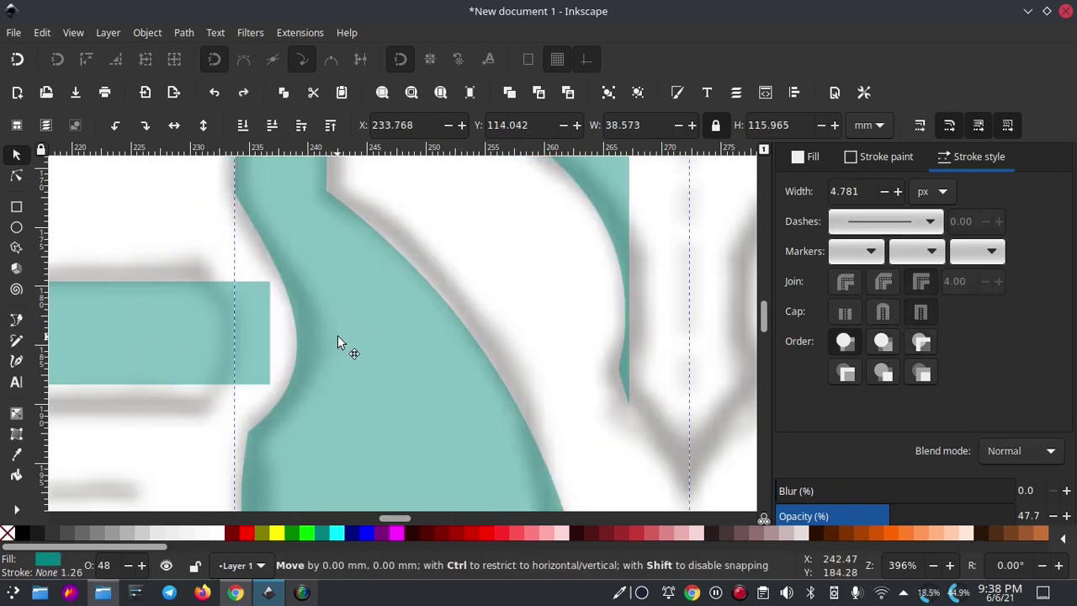
pyautogui.click(337, 340)
pyautogui.scroll(-1, 329, 317)
pyautogui.scroll(-2, 379, 295)
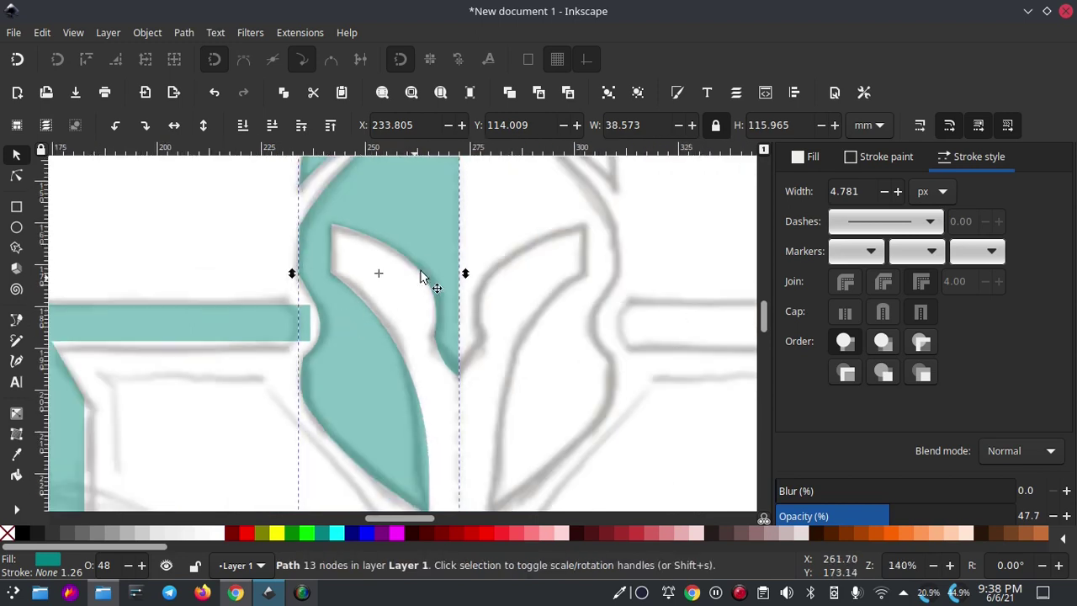
pyautogui.rightClick(347, 335)
pyautogui.click(395, 226)
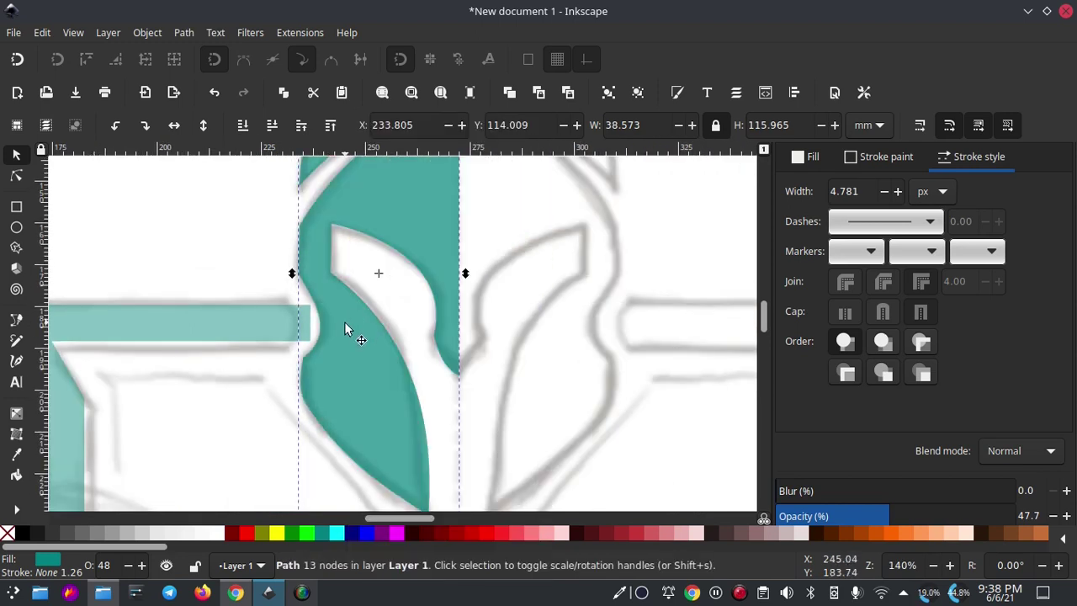
pyautogui.moveTo(344, 328); pyautogui.dragTo(324, 327)
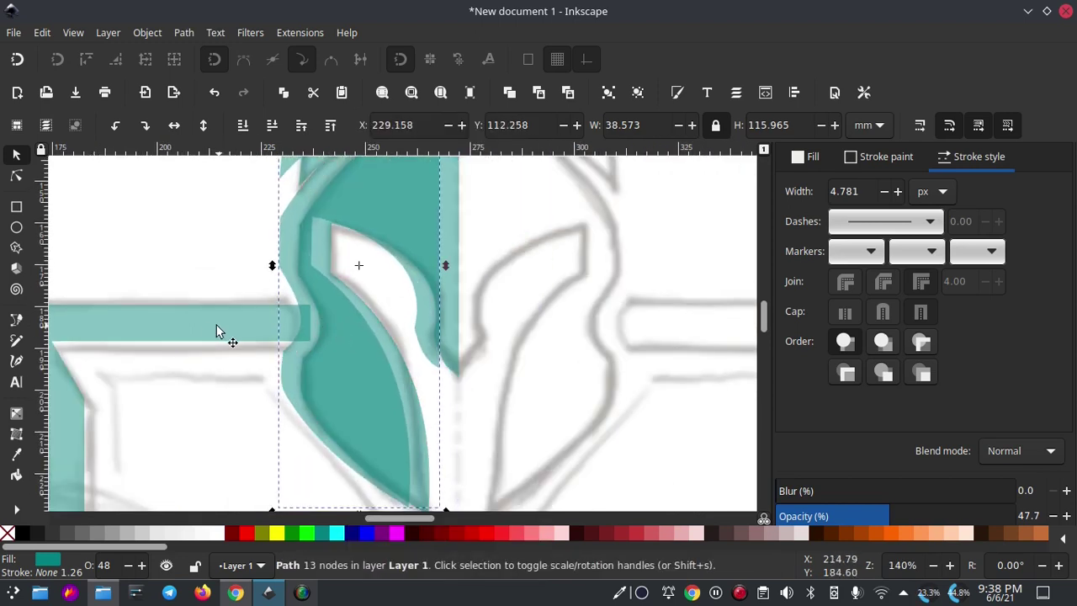
pyautogui.keyDown('shift'); pyautogui.click(164, 327); pyautogui.keyUp('shift')
# Cut the helmet copy out of the teal shield bar with Path > Difference
pyautogui.click(183, 32)
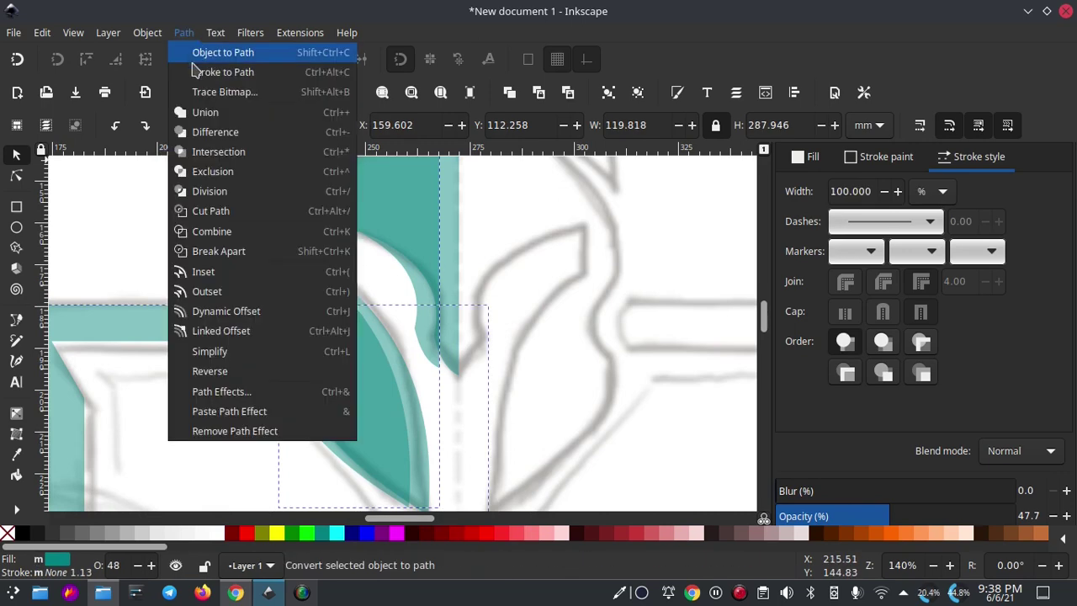
pyautogui.click(234, 144)
pyautogui.scroll(-2, 303, 331)
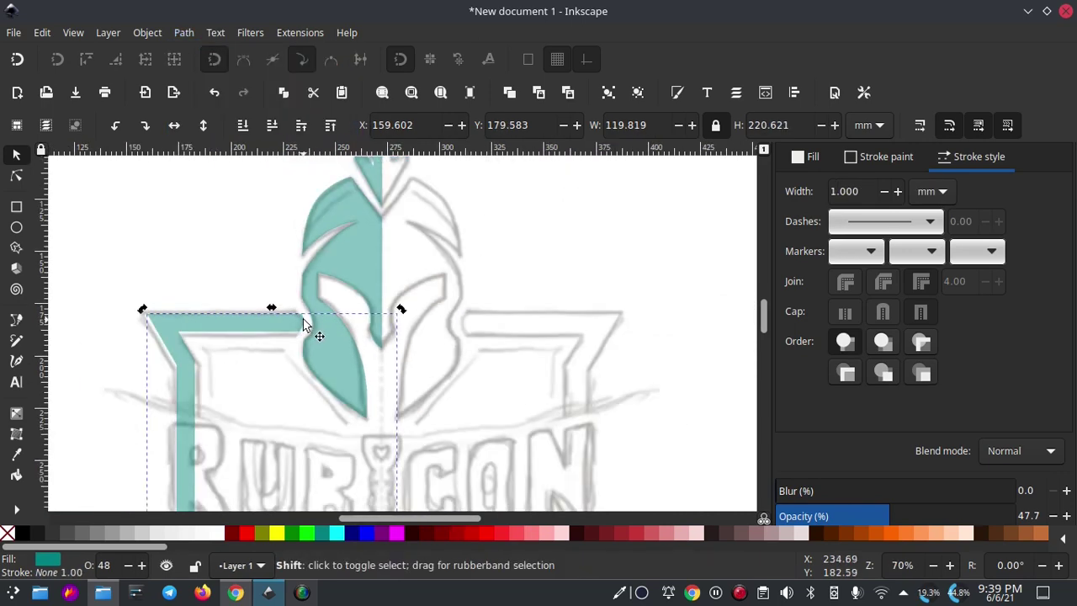
pyautogui.scroll(-1, 312, 336)
pyautogui.click(376, 282)
pyautogui.scroll(-2, 324, 265)
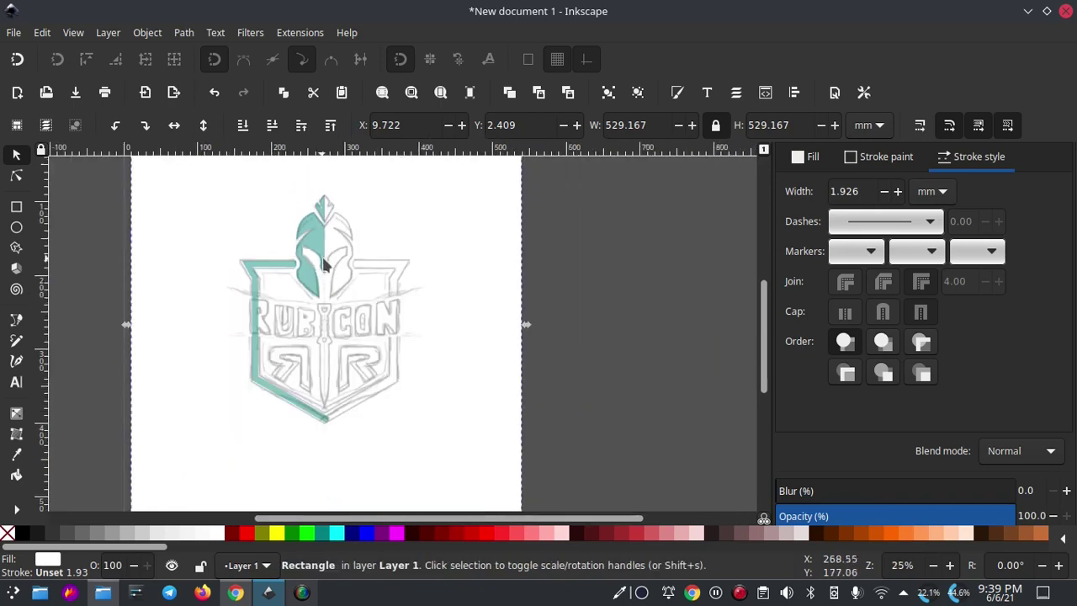
pyautogui.scroll(2, 312, 262)
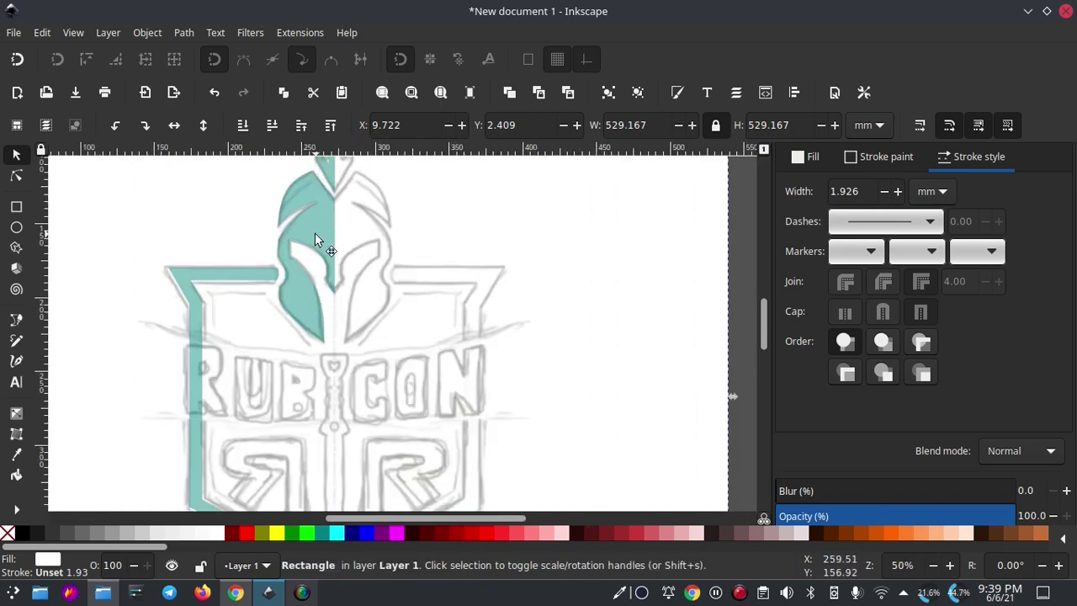
# Select the left helmet half, plume tip and left frame half together
pyautogui.click(310, 311)
pyautogui.keyDown('shift'); pyautogui.click(328, 217); pyautogui.keyUp('shift')
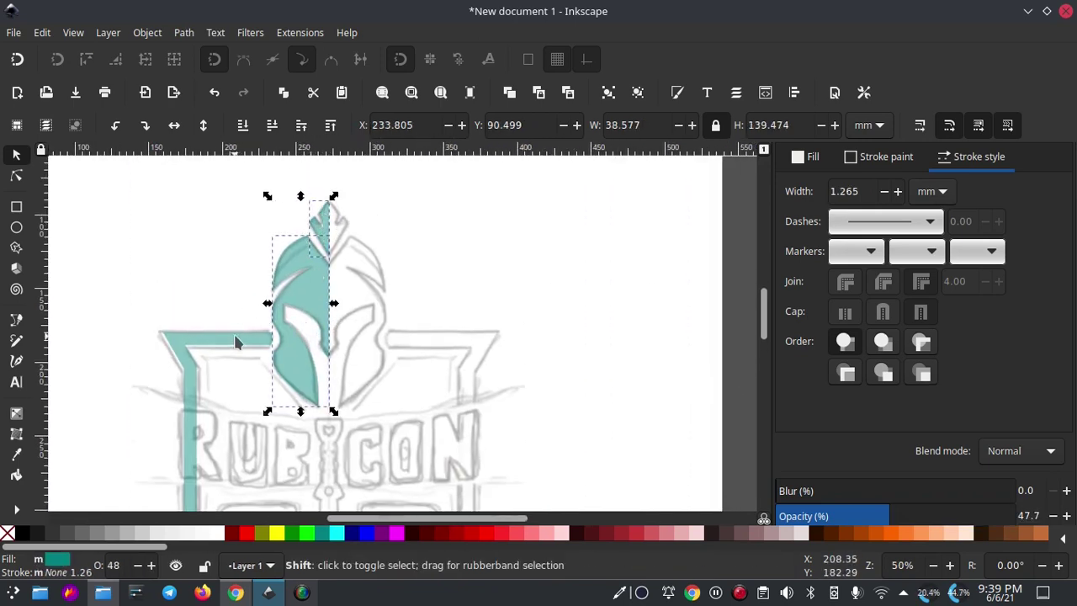
pyautogui.keyDown('shift'); pyautogui.click(261, 332); pyautogui.keyUp('shift')
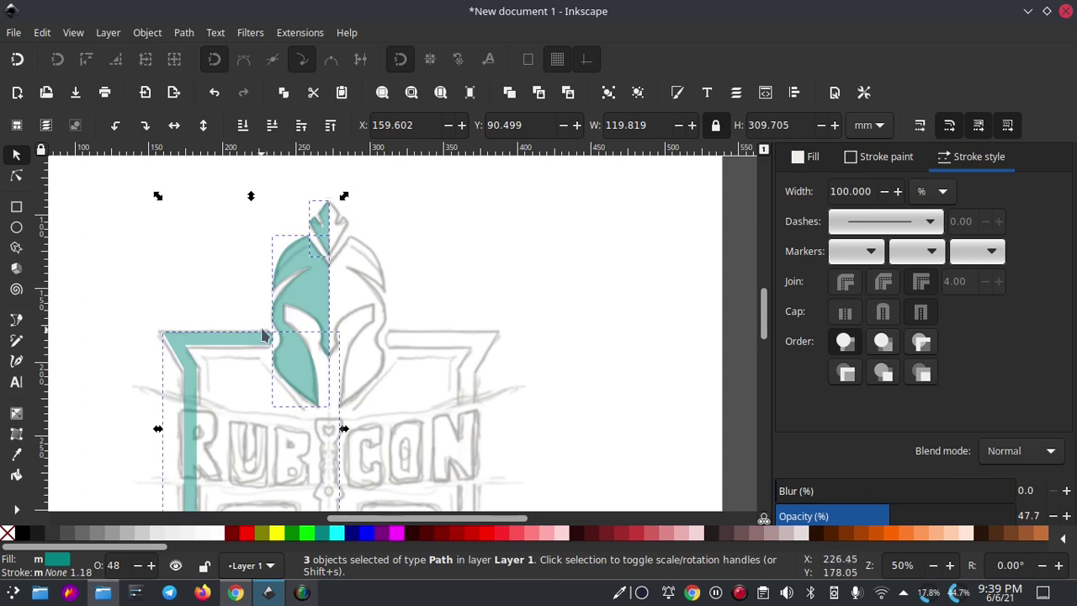
pyautogui.moveTo(262, 335); pyautogui.dragTo(317, 272)
# Duplicate the three selected teal pieces and flip the copy horizontally
pyautogui.rightClick(350, 230)
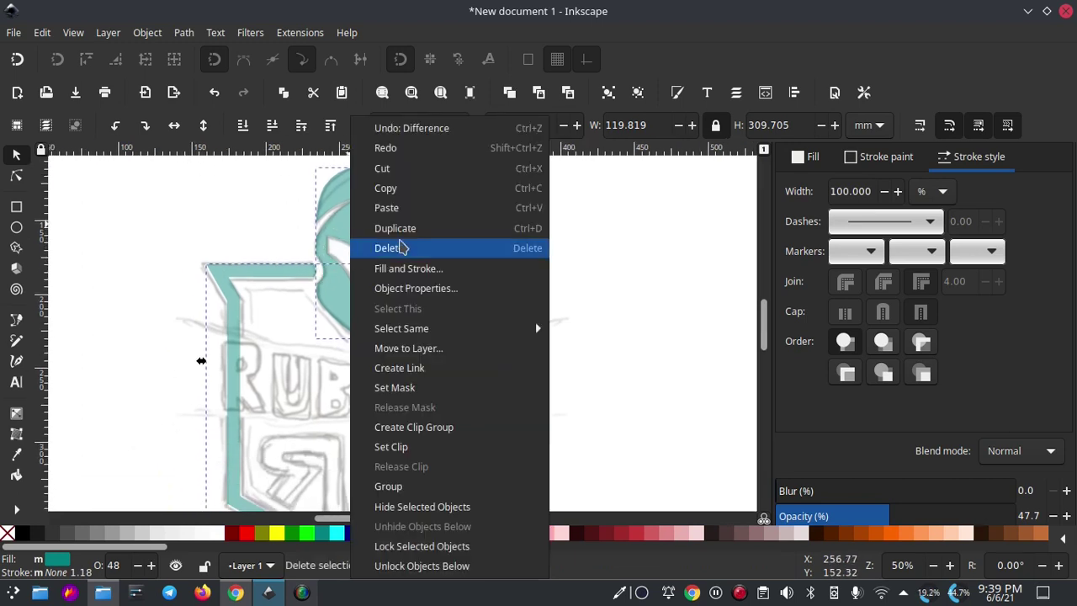
pyautogui.click(405, 228)
pyautogui.click(174, 125)
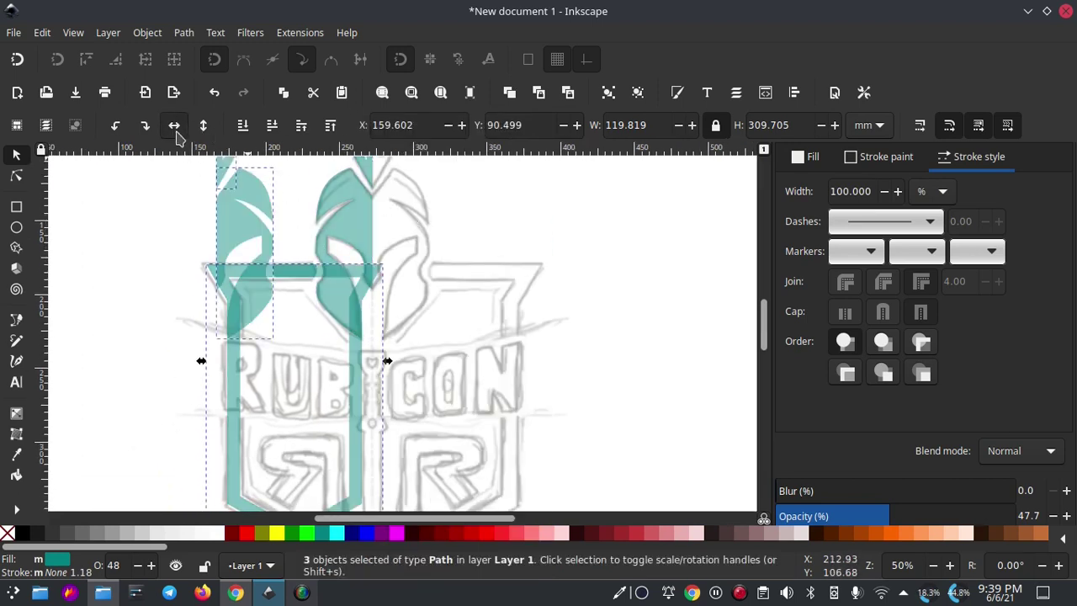
pyautogui.scroll(4, 244, 286)
pyautogui.hscroll(2, 244, 286)
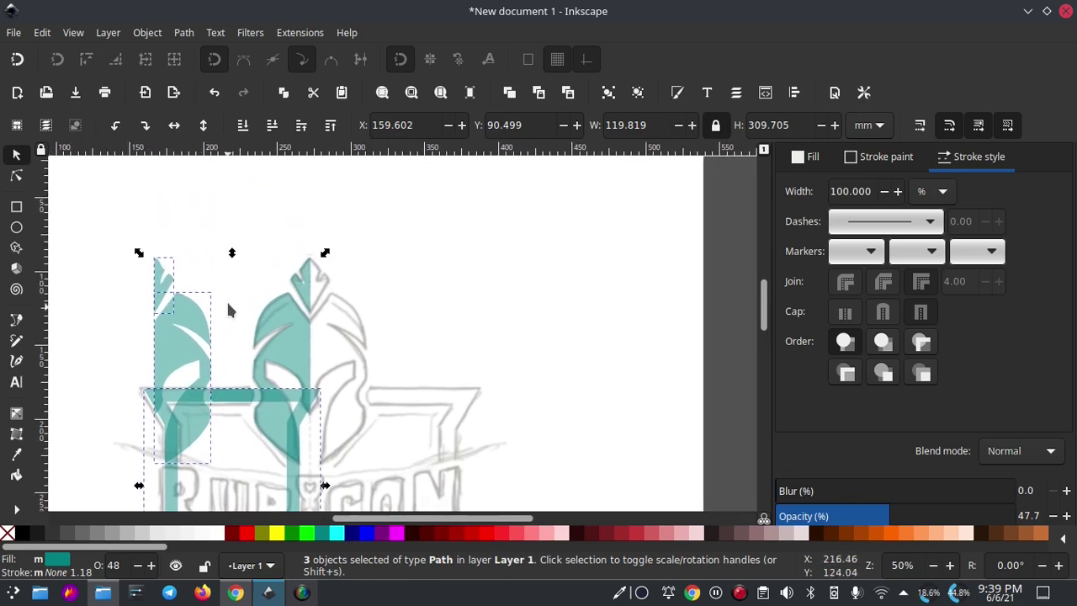
# With snapping on, move the mirrored copy onto the right side and select all seven pieces
pyautogui.click(18, 63)
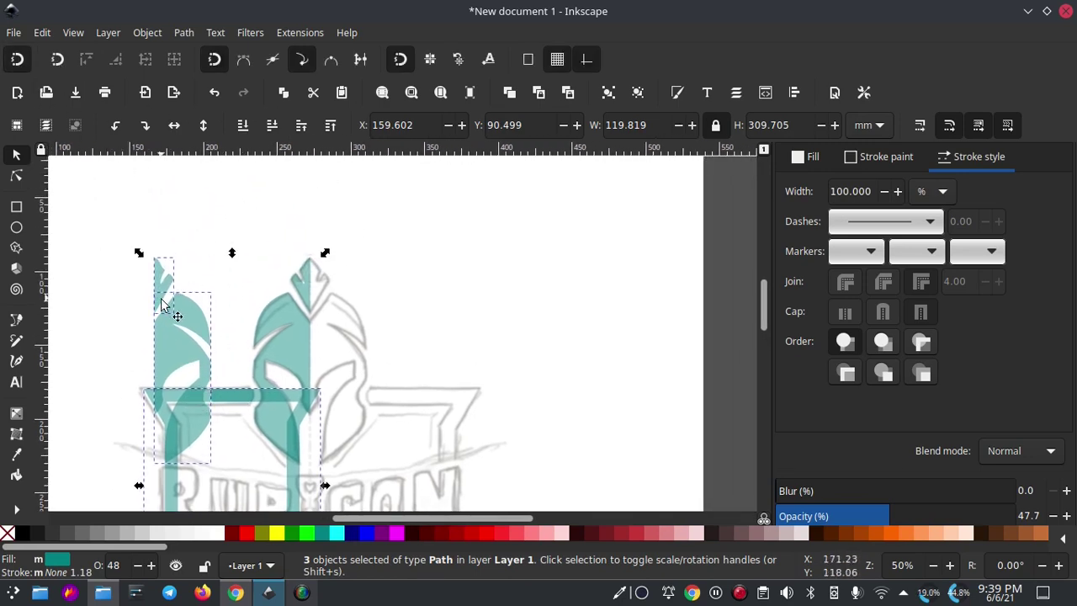
pyautogui.moveTo(164, 304); pyautogui.dragTo(335, 323)
pyautogui.click(419, 285)
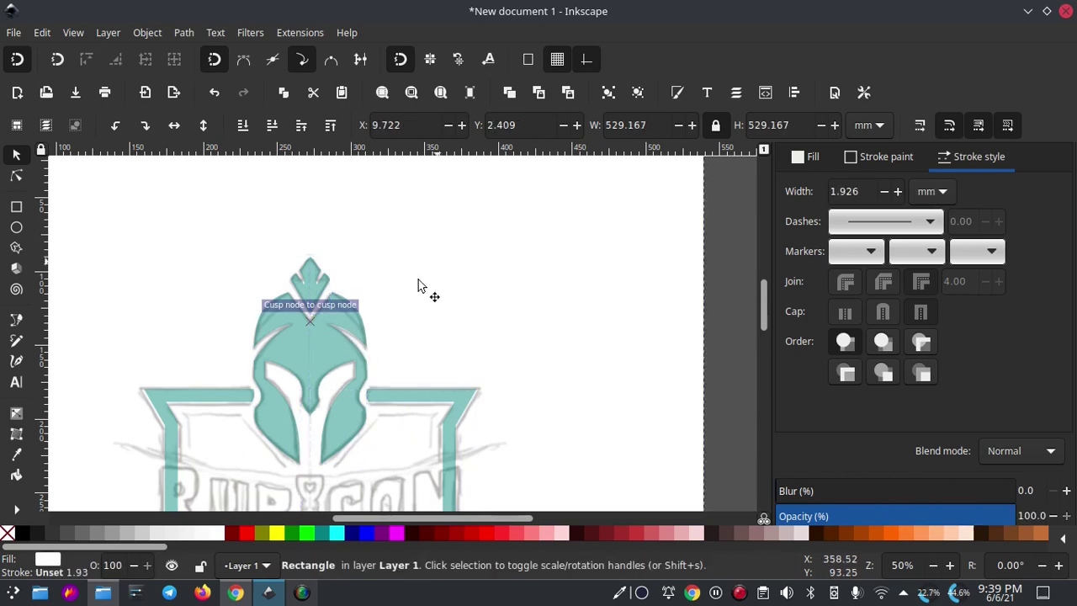
pyautogui.scroll(-2, 419, 285)
pyautogui.keyDown('ctrl'); pyautogui.scroll(-2, 353, 303); pyautogui.keyUp('ctrl')
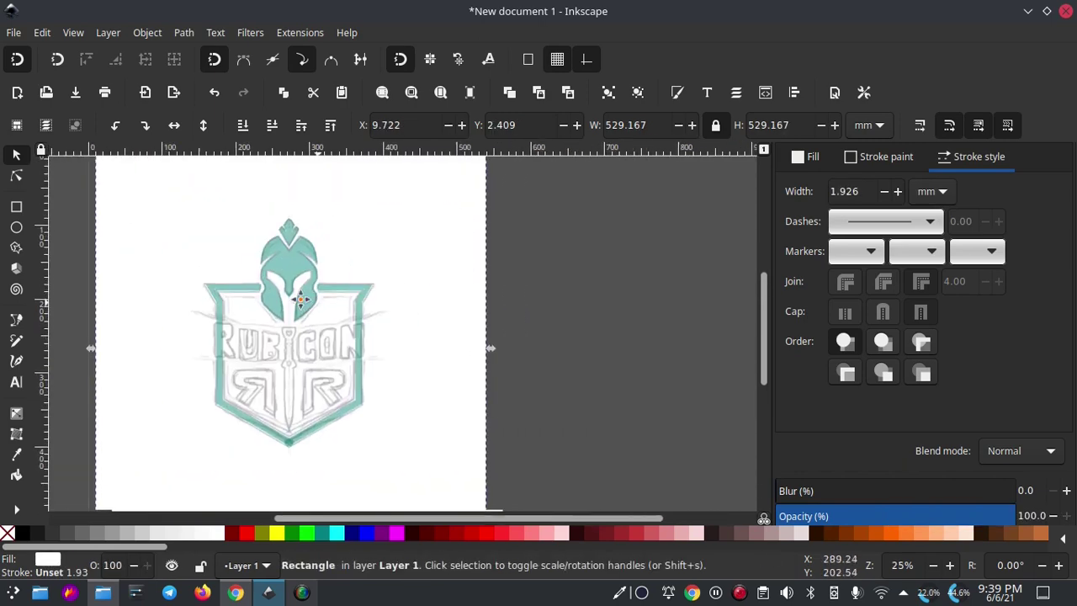
pyautogui.moveTo(538, 163); pyautogui.dragTo(115, 494)
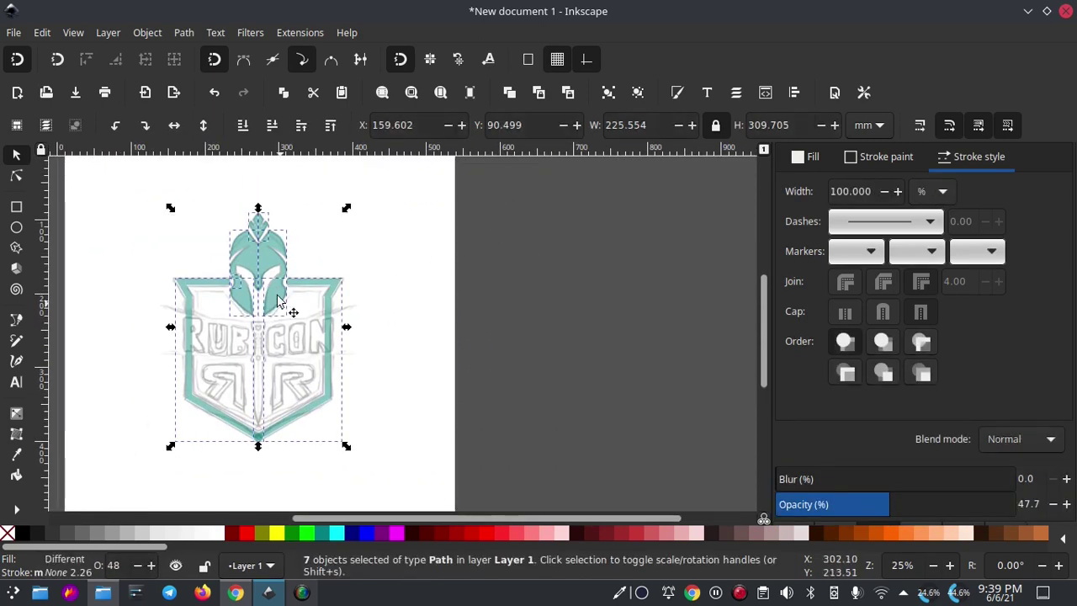
# Drag the teal logo pieces onto the grey canvas and make them white at 100% opacity
pyautogui.moveTo(278, 299); pyautogui.dragTo(609, 252)
pyautogui.hscroll(5, 447, 294)
pyautogui.moveTo(874, 507); pyautogui.dragTo(1014, 504)
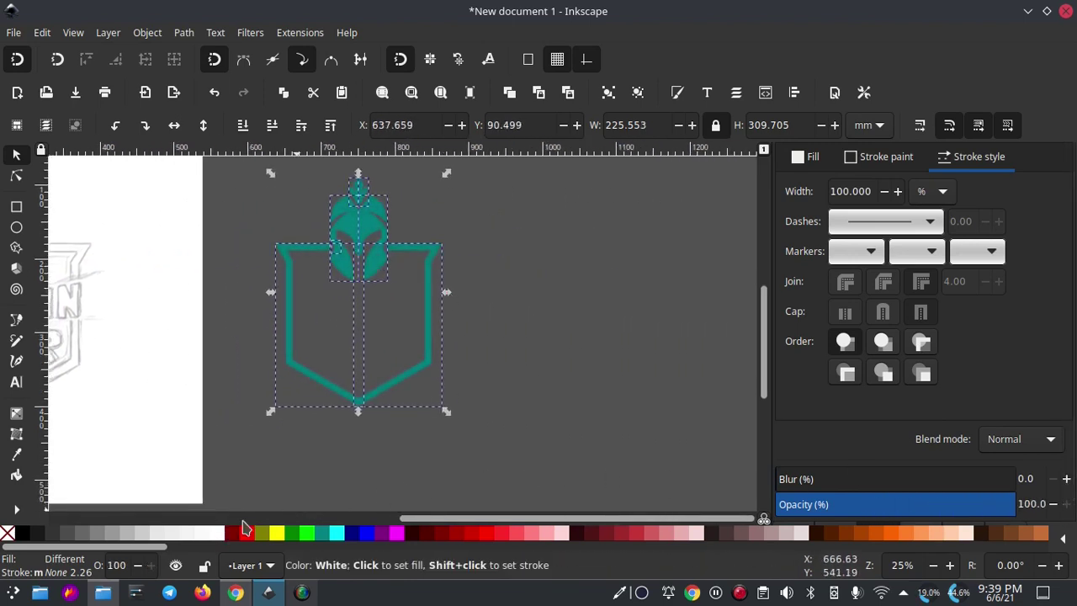
pyautogui.click(242, 530)
pyautogui.click(589, 295)
# Zoom in and out to inspect the white helmet, briefly selecting the helmet shape
pyautogui.scroll(4, 364, 187)
pyautogui.scroll(2, 364, 187)
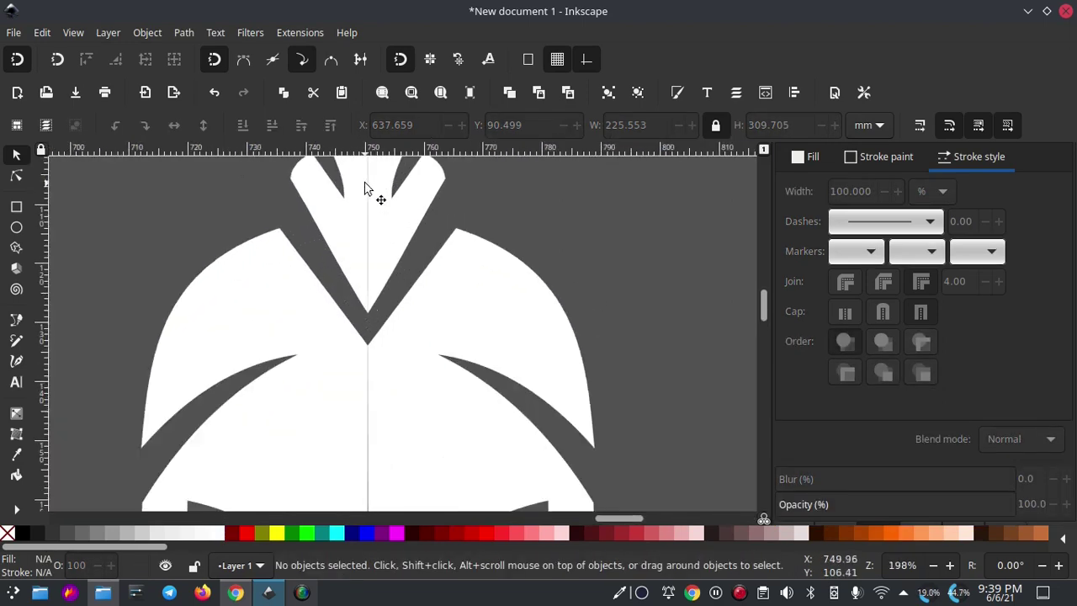
pyautogui.scroll(2, 365, 187)
pyautogui.scroll(2, 327, 231)
pyautogui.scroll(2, 331, 233)
pyautogui.scroll(2, 323, 221)
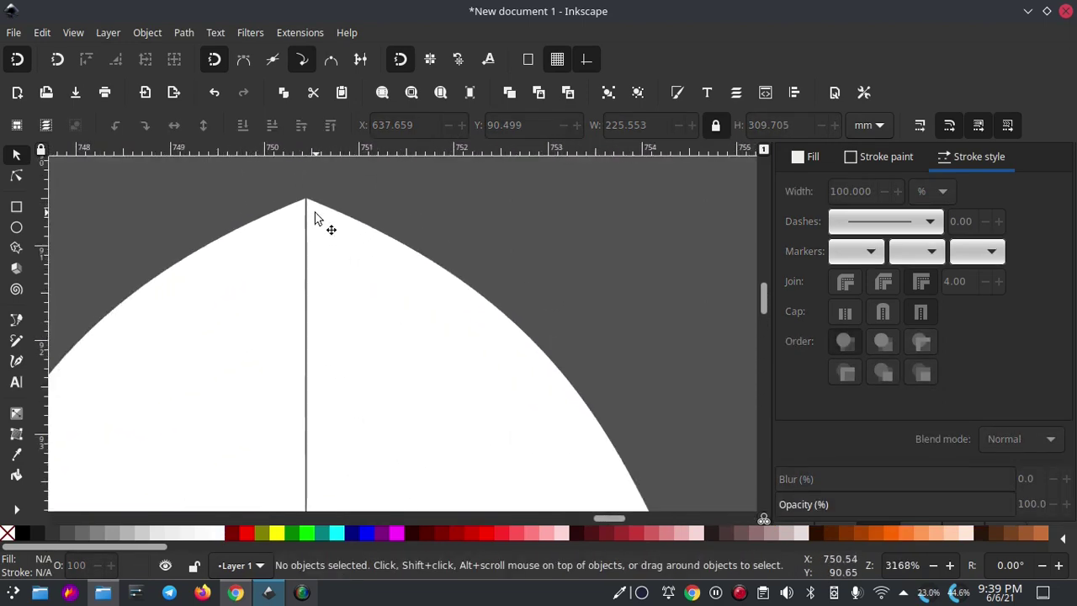
pyautogui.scroll(-1, 315, 223)
pyautogui.scroll(-3, 328, 252)
pyautogui.scroll(1, 332, 258)
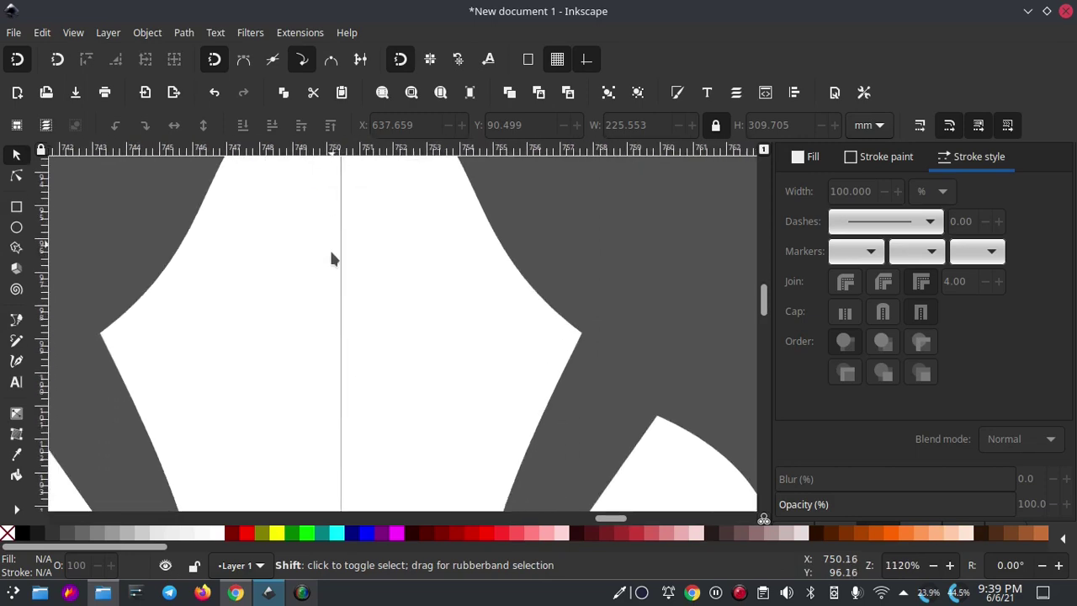
pyautogui.scroll(-3, 331, 258)
pyautogui.scroll(-3, 353, 413)
pyautogui.scroll(-3, 341, 312)
pyautogui.scroll(-2, 337, 210)
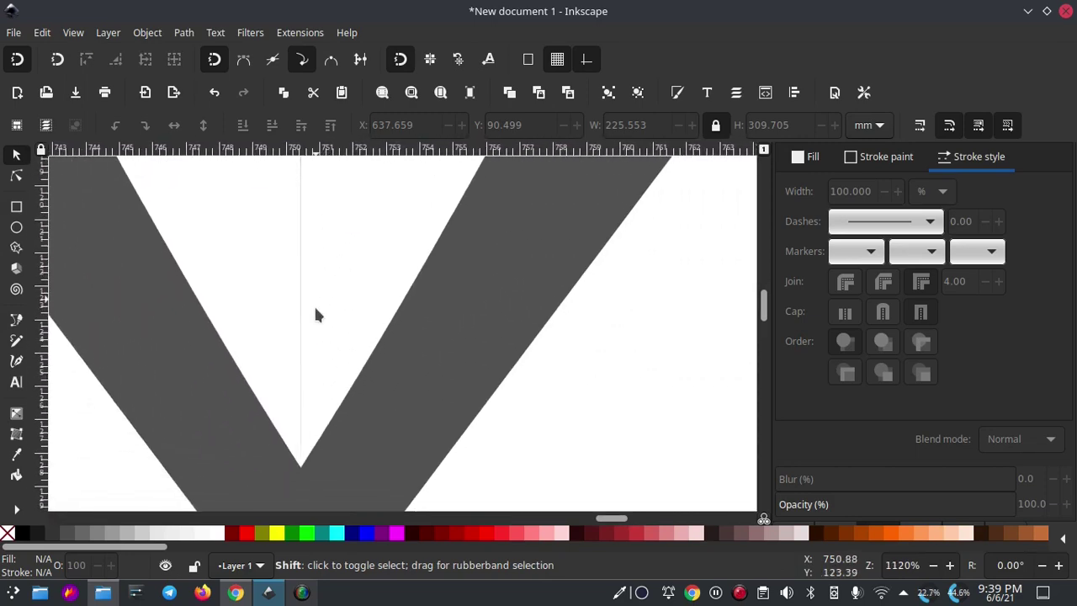
pyautogui.scroll(-2, 316, 315)
pyautogui.click(306, 327)
pyautogui.scroll(-2, 306, 326)
pyautogui.scroll(-1, 304, 320)
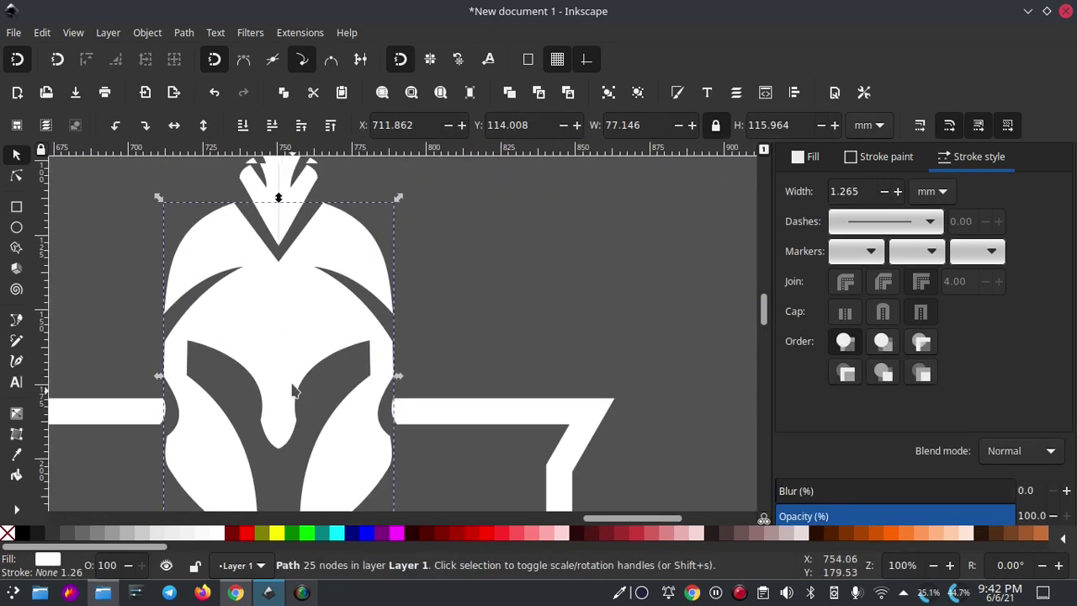
pyautogui.click(442, 314)
# Select both plume-tip halves, undoing an accidental move of the right half
pyautogui.scroll(3, 348, 396)
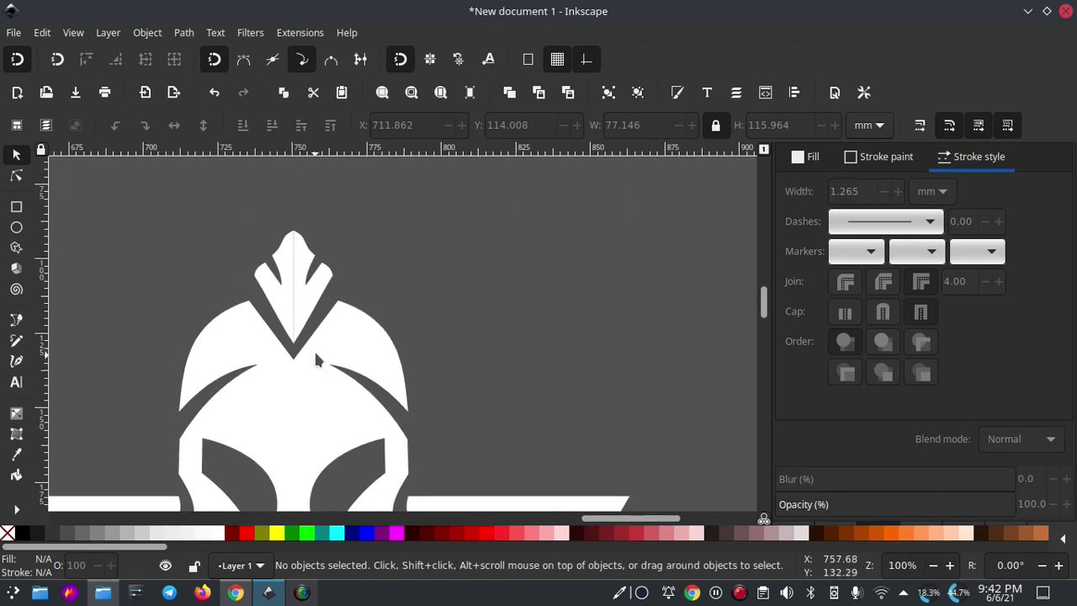
pyautogui.scroll(1, 316, 324)
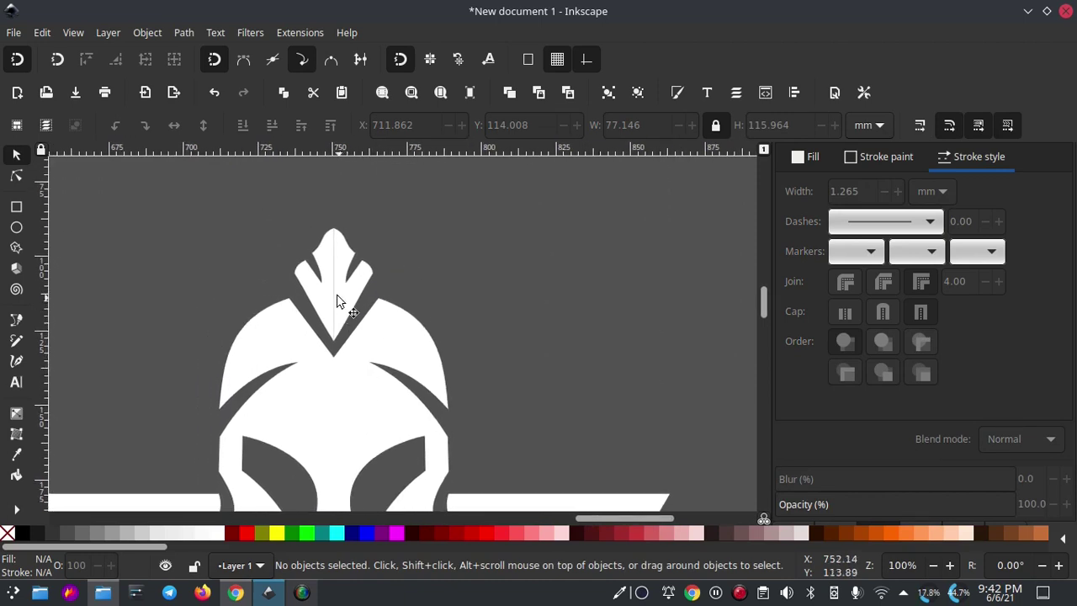
pyautogui.scroll(1, 337, 299)
pyautogui.scroll(1, 341, 304)
pyautogui.click(349, 356)
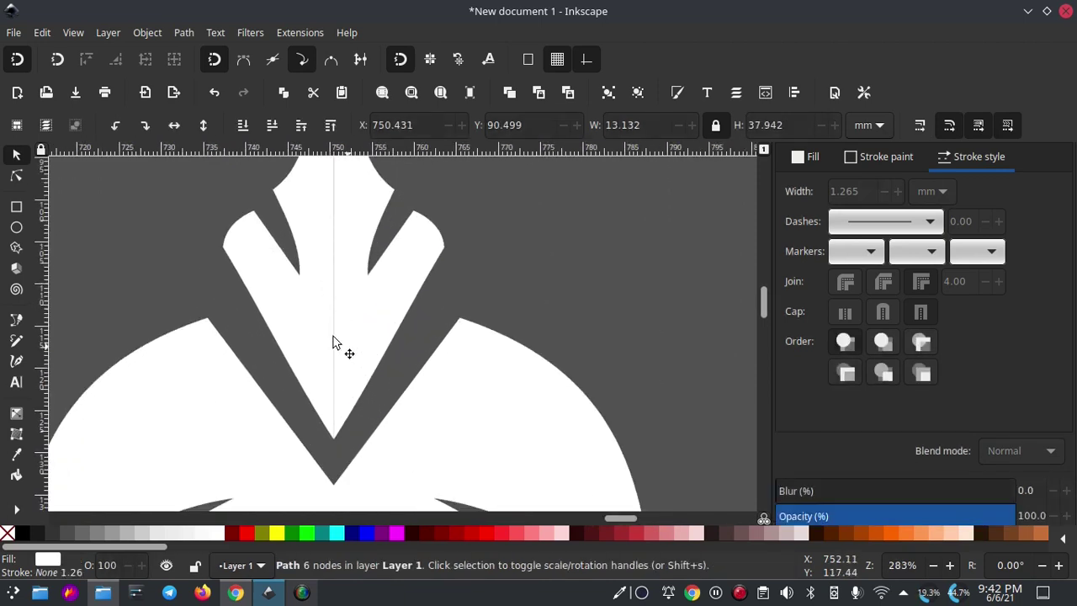
pyautogui.moveTo(332, 341); pyautogui.dragTo(406, 301)
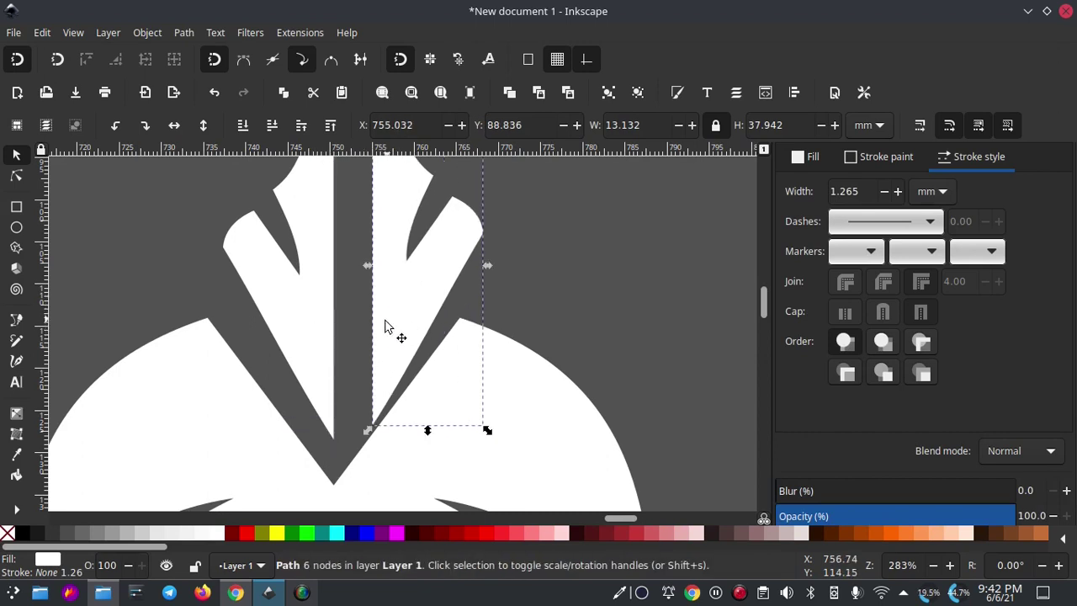
pyautogui.press('ctrl')
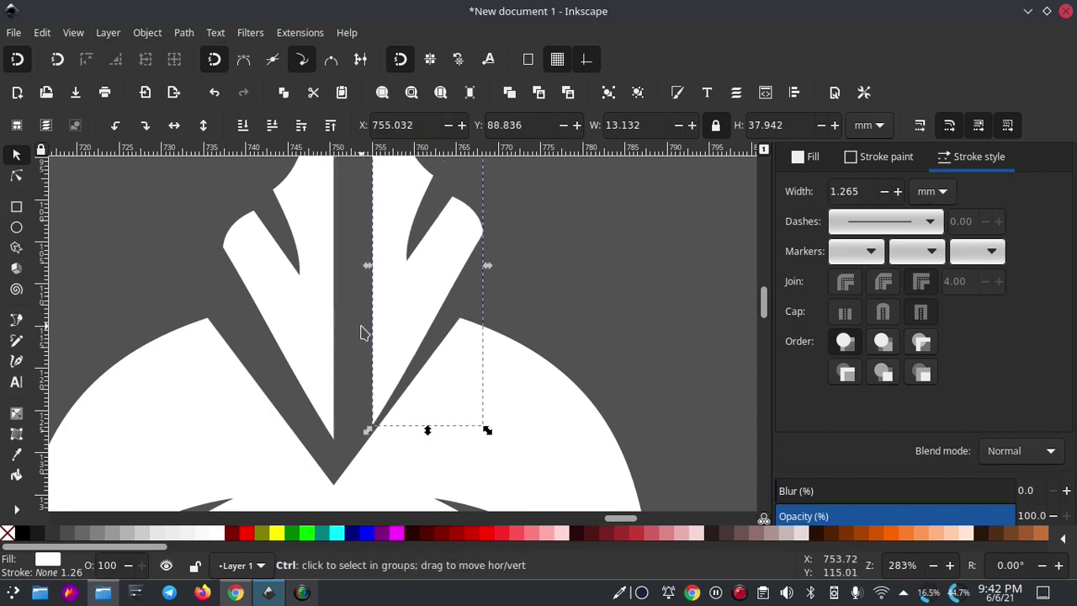
pyautogui.hotkey('ctrl', 'z')
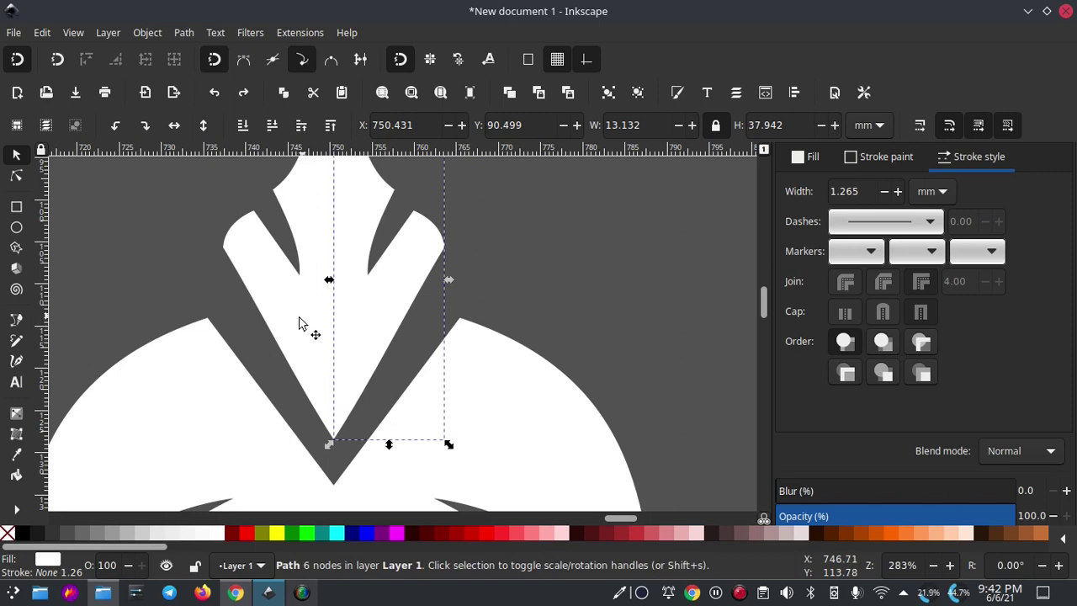
pyautogui.keyDown('shift'); pyautogui.click(298, 322); pyautogui.keyUp('shift')
# Union the two plume-tip halves into a single path
pyautogui.click(184, 32)
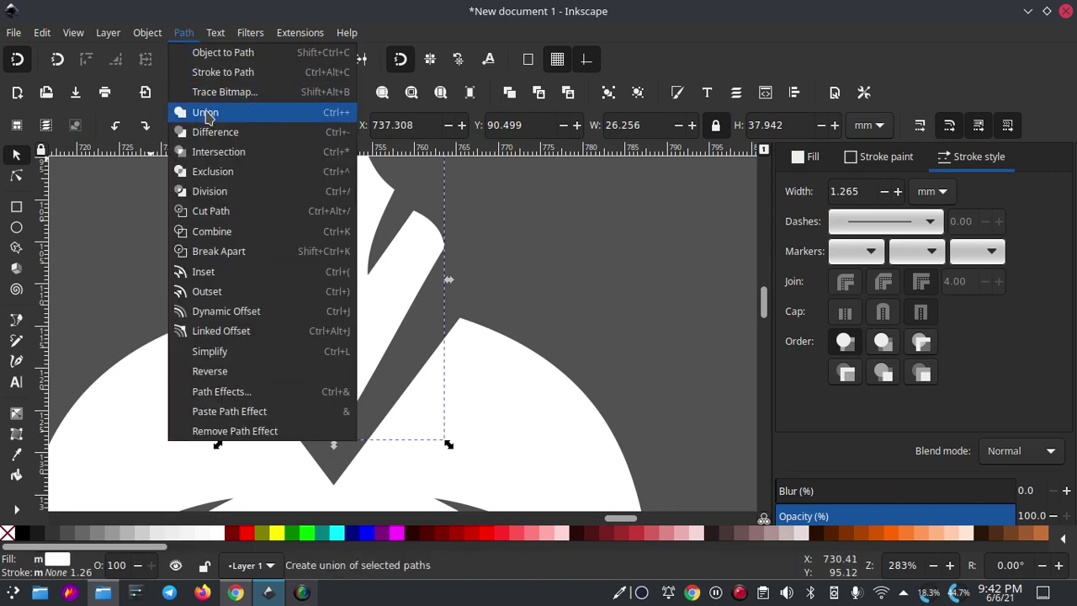
pyautogui.click(212, 117)
pyautogui.press('Escape')
pyautogui.scroll(3, 356, 244)
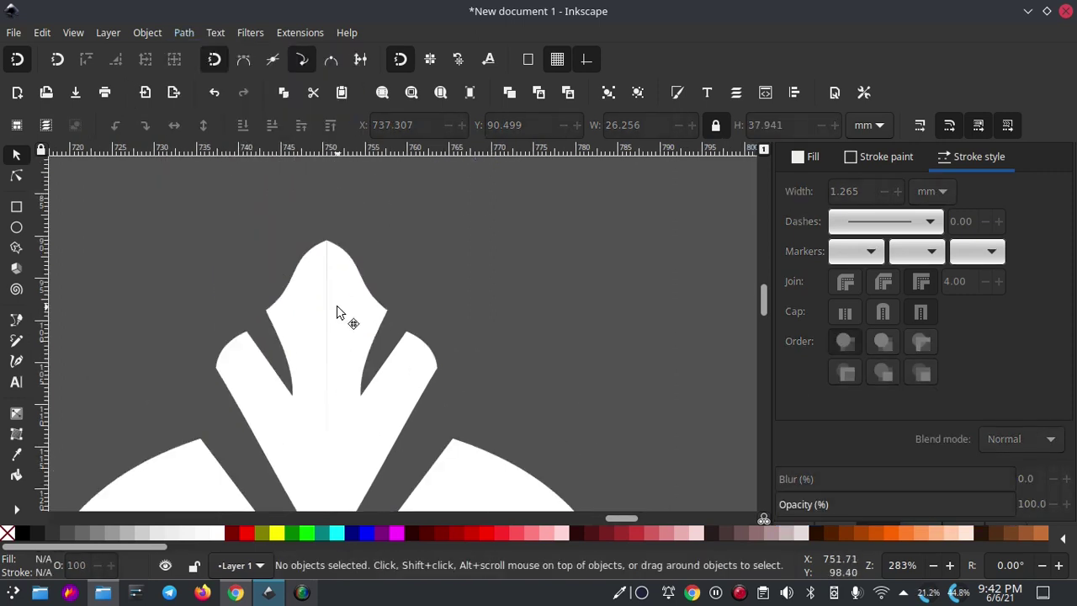
# With the Node tool, snap the merged plume's stray node onto its top point
pyautogui.press('n')
pyautogui.click(309, 287)
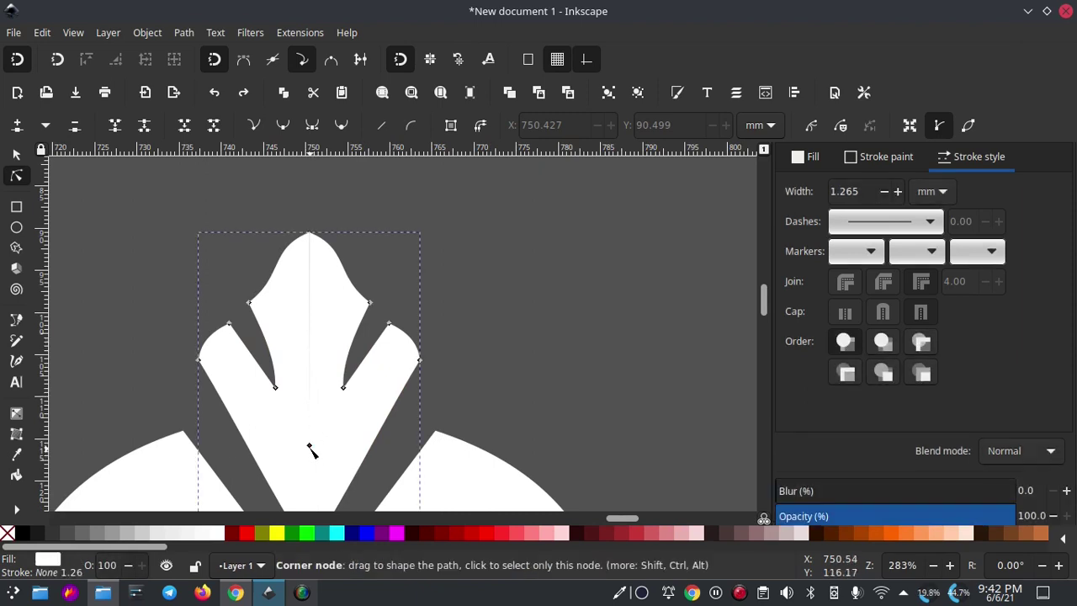
pyautogui.moveTo(312, 412); pyautogui.dragTo(309, 236)
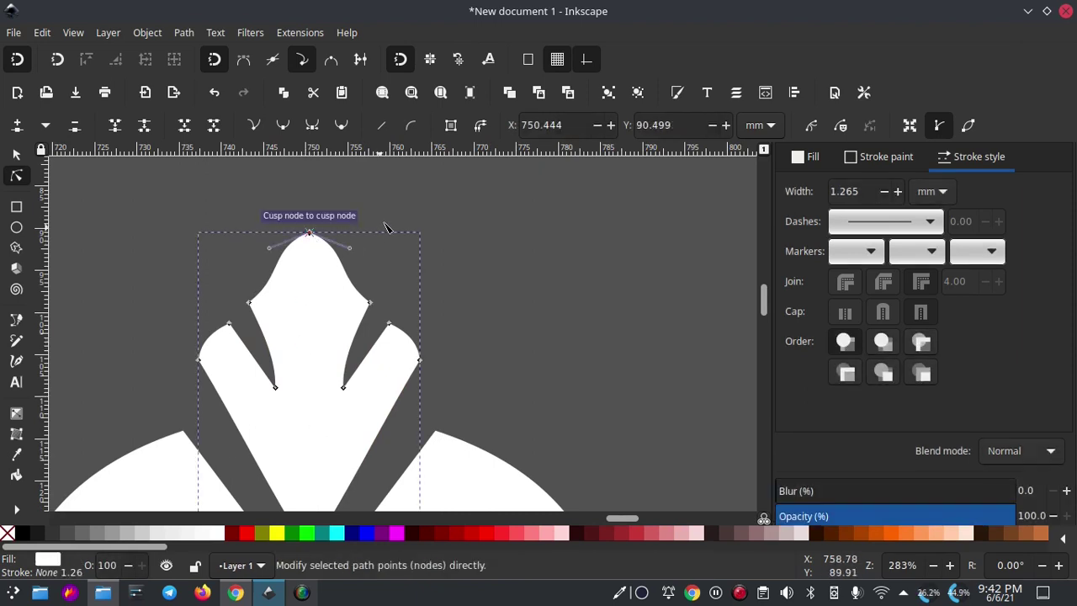
pyautogui.scroll(1, 325, 250)
pyautogui.scroll(1, 323, 185)
pyautogui.scroll(-3, 339, 252)
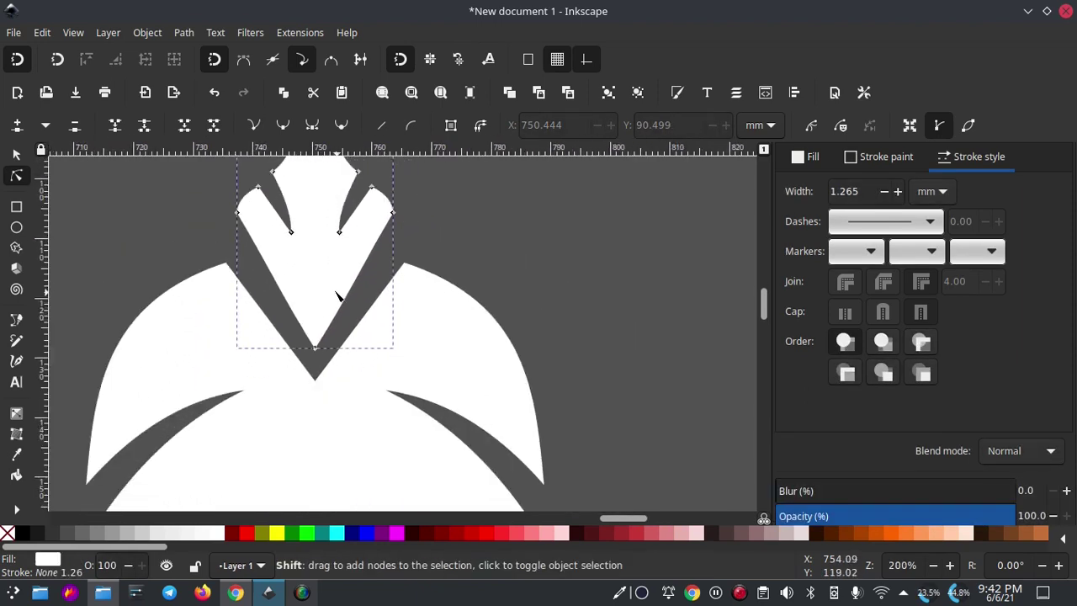
pyautogui.scroll(-2, 324, 286)
pyautogui.scroll(-5, 332, 281)
pyautogui.scroll(-5, 349, 263)
# Union the left and right arms of the shield's V into one path
pyautogui.keyDown('ctrl'); pyautogui.scroll(-2, 352, 303); pyautogui.keyUp('ctrl')
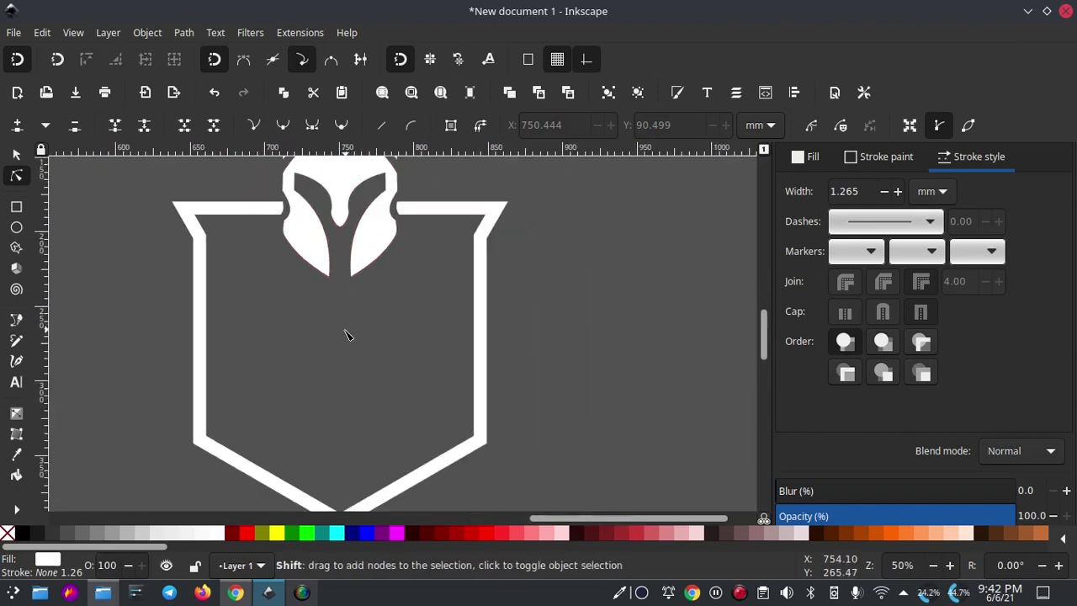
pyautogui.keyDown('ctrl'); pyautogui.scroll(-1, 344, 370); pyautogui.keyUp('ctrl')
pyautogui.scroll(-3, 340, 379)
pyautogui.keyDown('ctrl'); pyautogui.scroll(3, 340, 361); pyautogui.keyUp('ctrl')
pyautogui.keyDown('ctrl'); pyautogui.scroll(3, 337, 336); pyautogui.keyUp('ctrl')
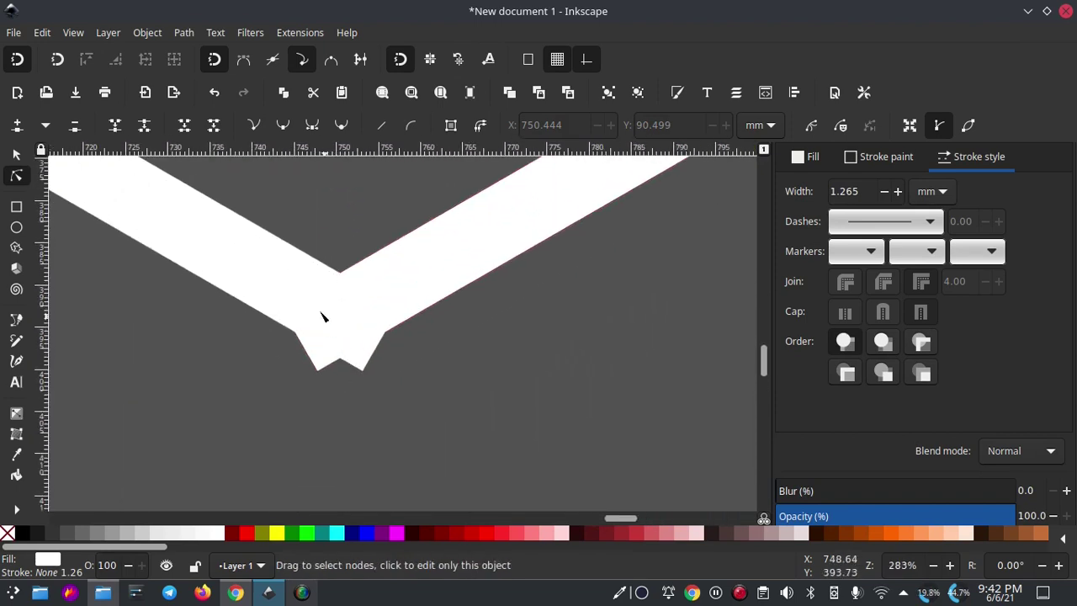
pyautogui.press('s')
pyautogui.click(180, 234)
pyautogui.keyDown('shift'); pyautogui.click(446, 261); pyautogui.keyUp('shift')
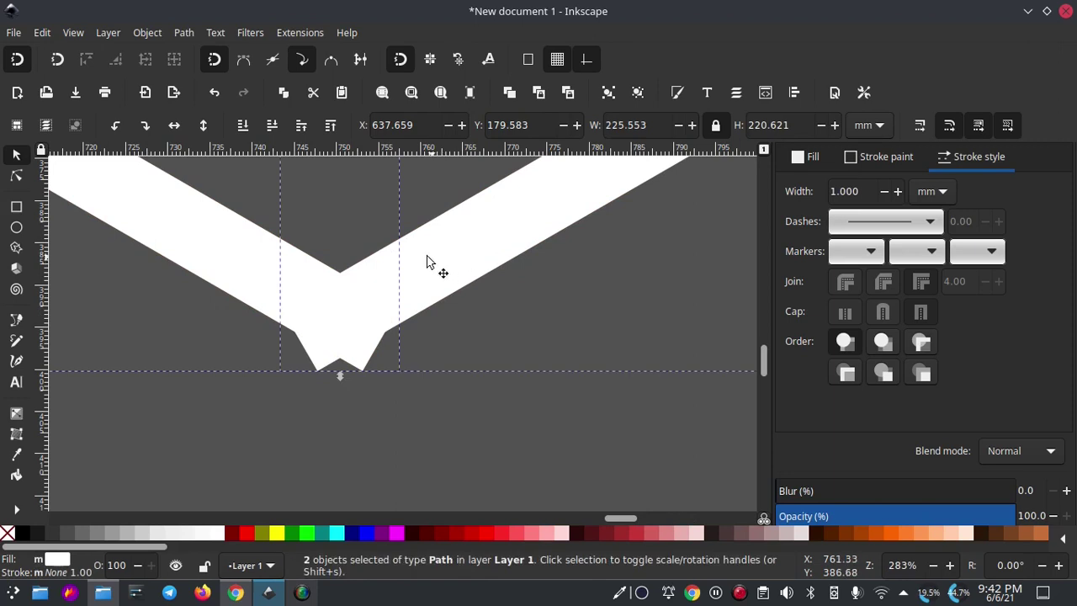
pyautogui.click(183, 32)
pyautogui.click(202, 112)
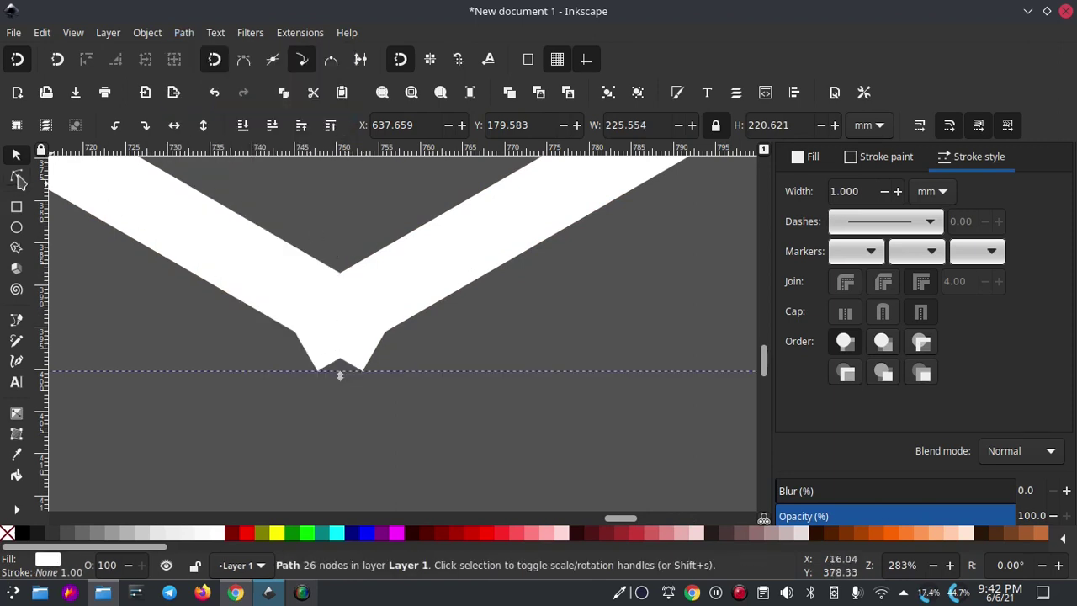
# Delete the bottom-centre and bottom-left nodes from the V's notched tip
pyautogui.click(19, 178)
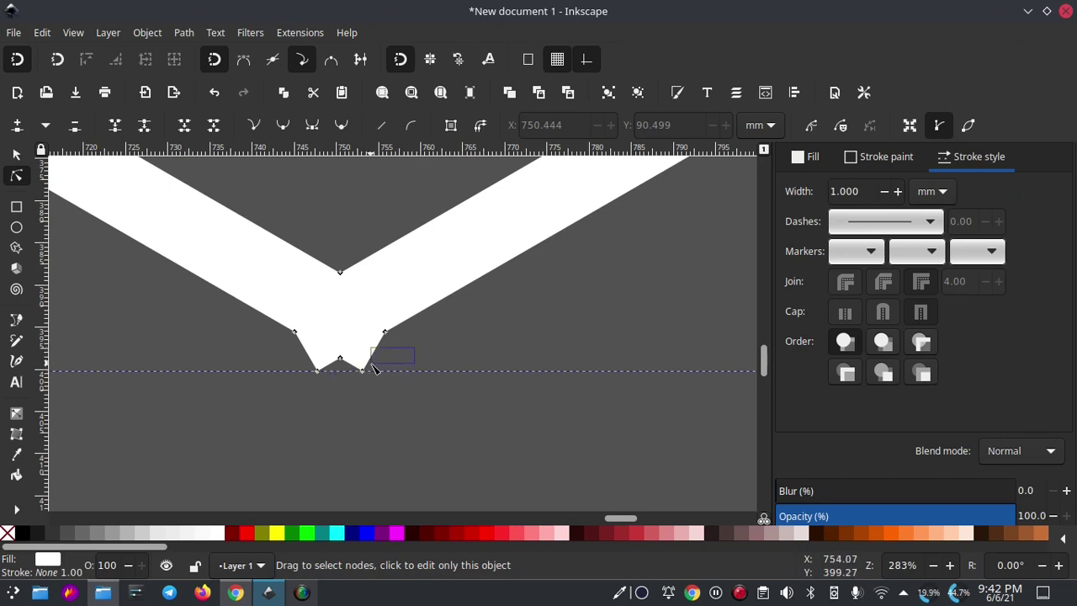
pyautogui.moveTo(452, 297); pyautogui.dragTo(328, 385)
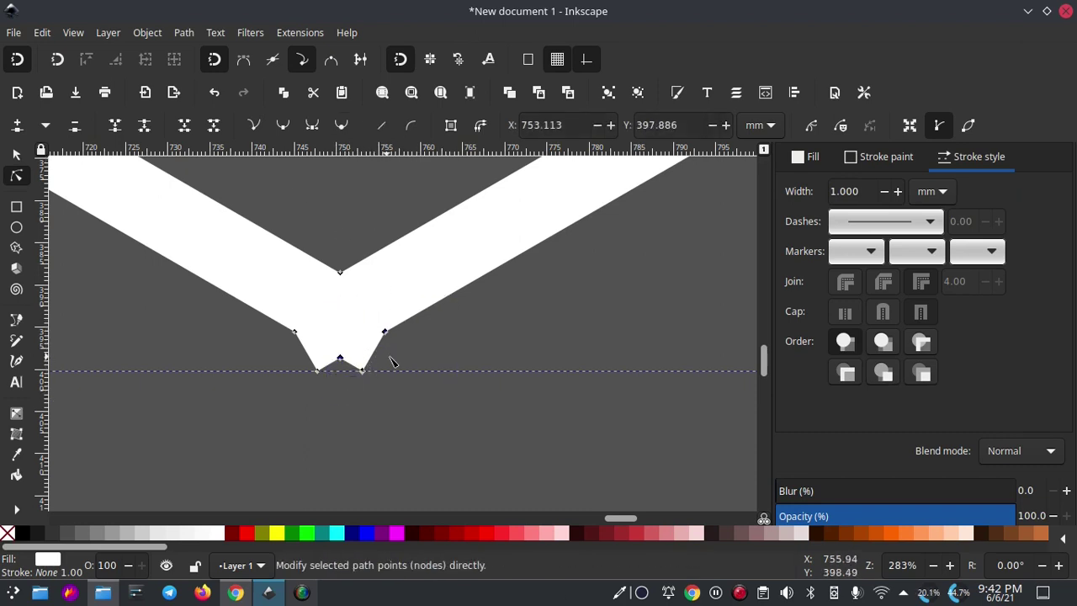
pyautogui.click(361, 369)
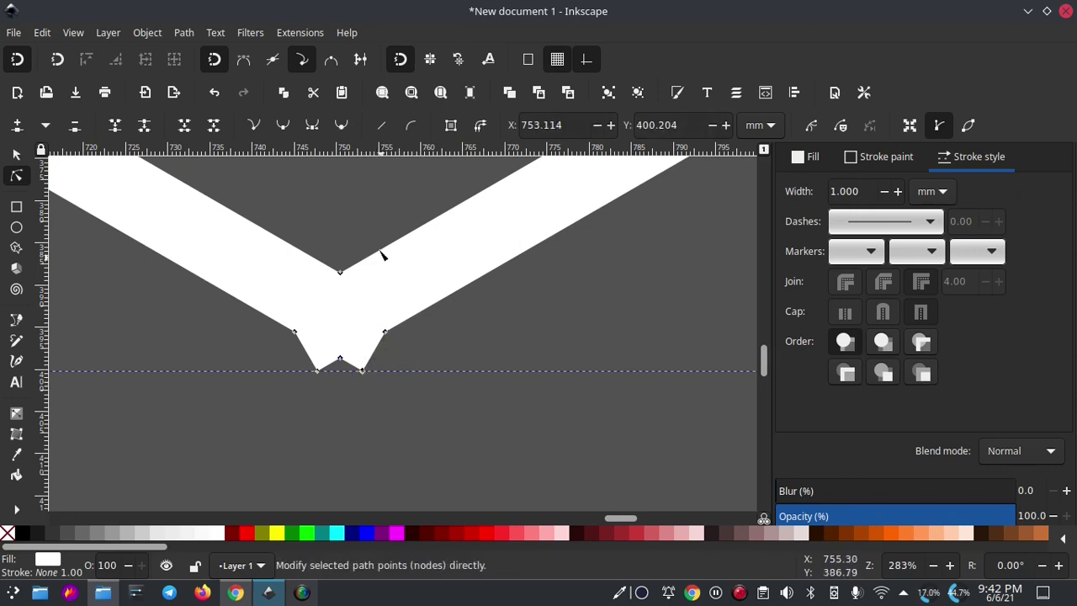
pyautogui.click(82, 125)
pyautogui.click(316, 371)
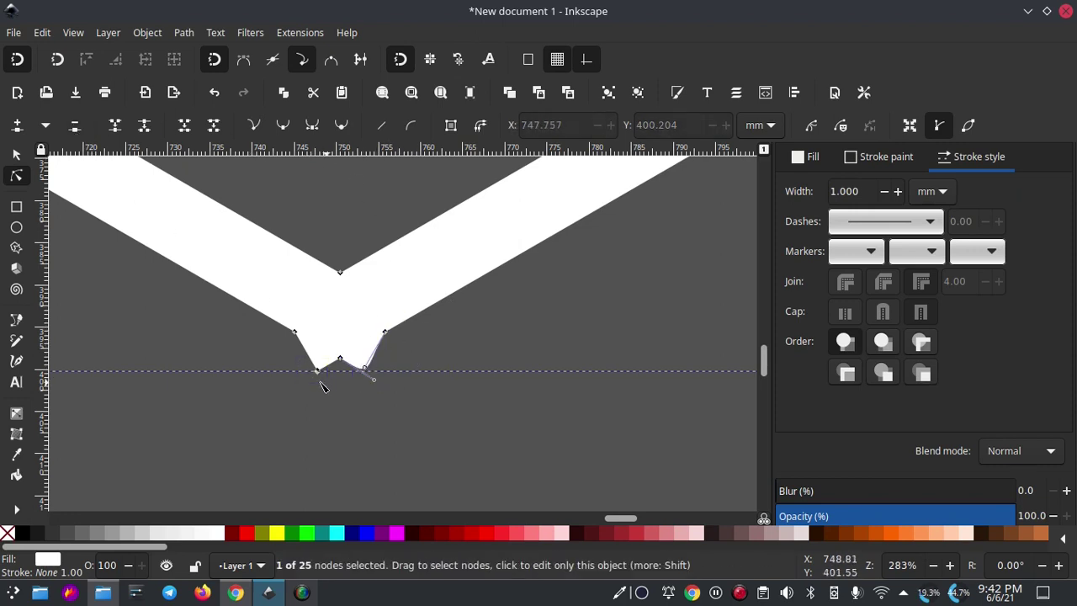
pyautogui.click(74, 126)
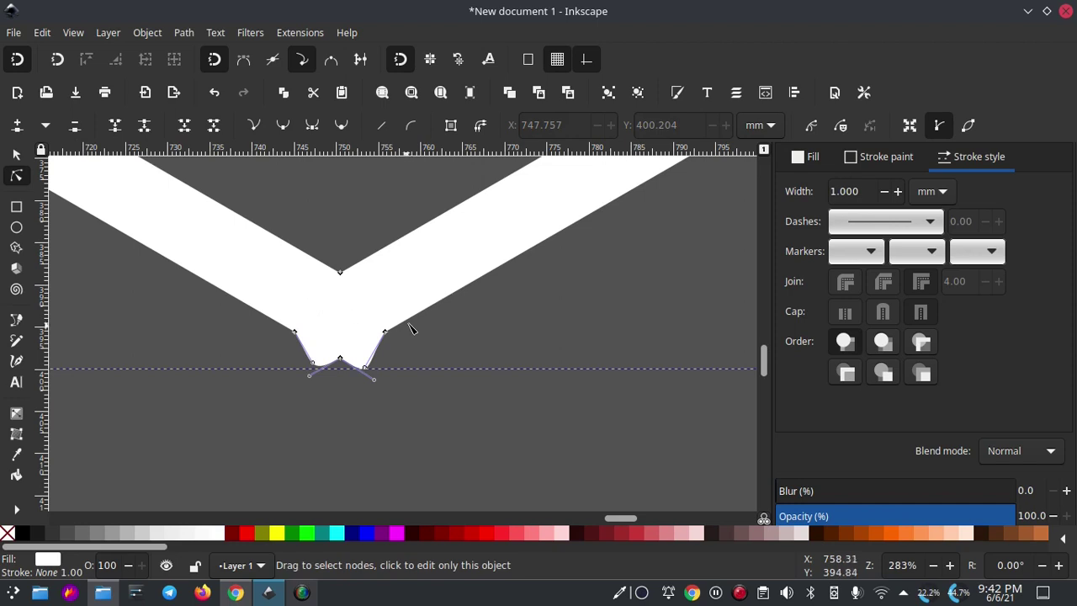
# Make the segments on both sides of the tip straight lines, forming one sharp point
pyautogui.moveTo(417, 313); pyautogui.dragTo(338, 381)
pyautogui.scroll(3, 362, 350)
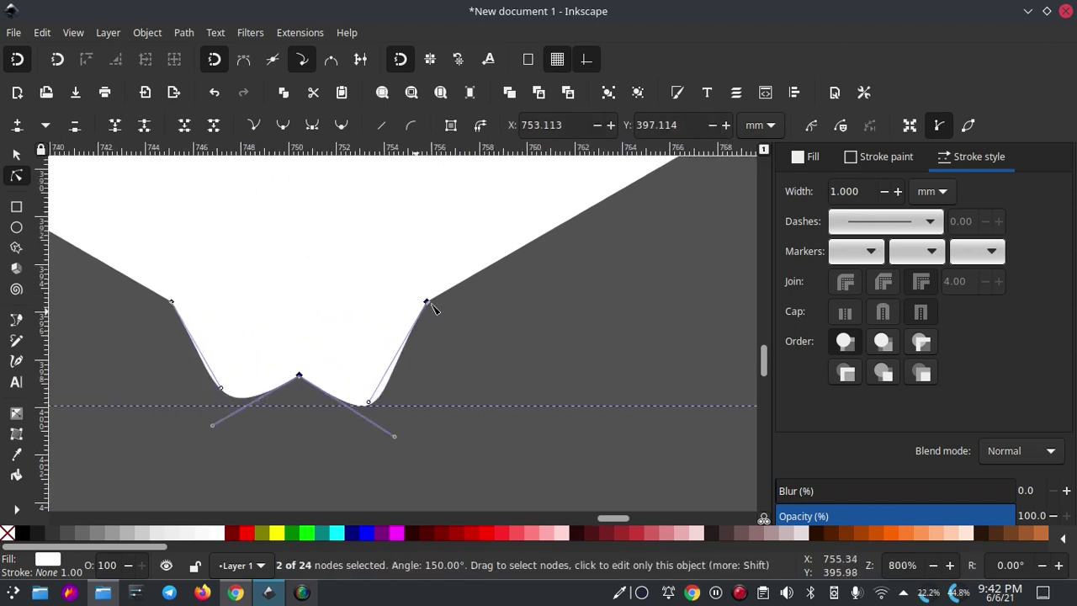
pyautogui.click(383, 126)
pyautogui.moveTo(149, 265); pyautogui.dragTo(323, 381)
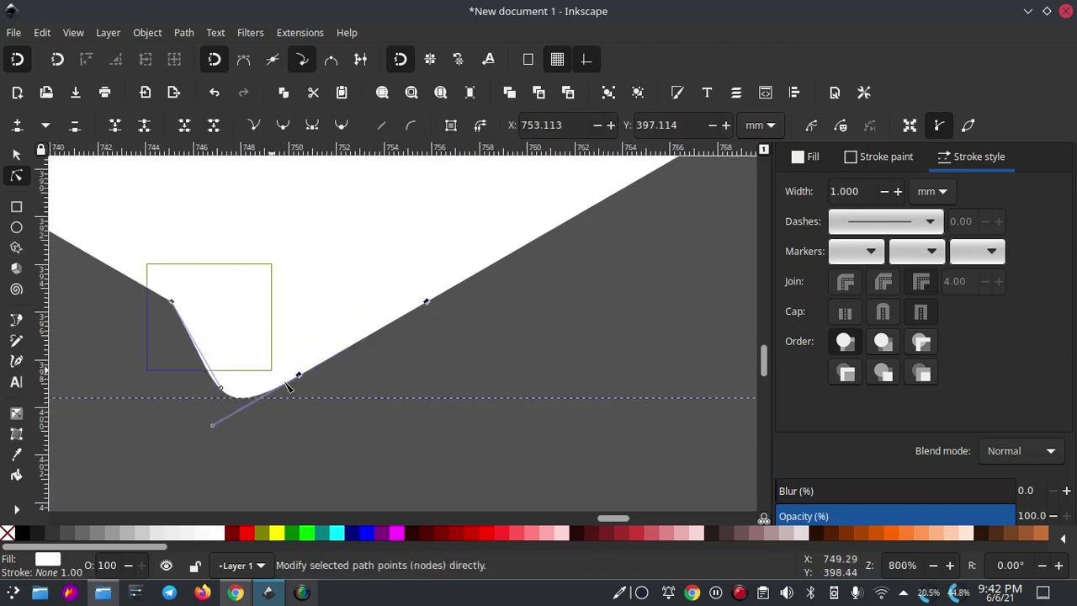
pyautogui.click(383, 128)
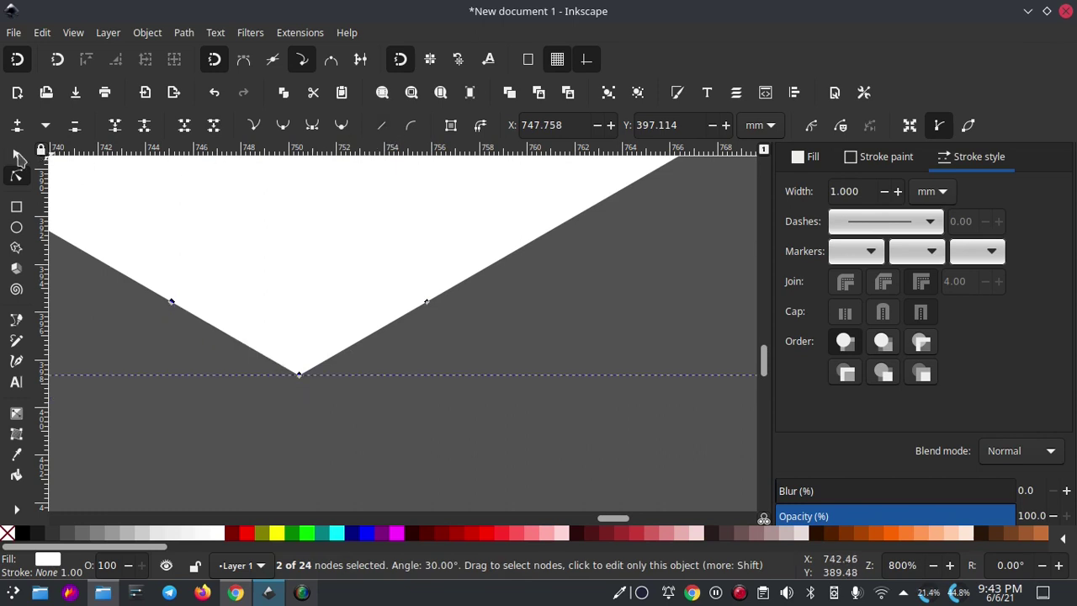
pyautogui.click(17, 155)
# Zoom out to frame the whole logo and pick the Text tool for the RUBICON lettering
pyautogui.scroll(-3, 332, 370)
pyautogui.scroll(-2, 333, 362)
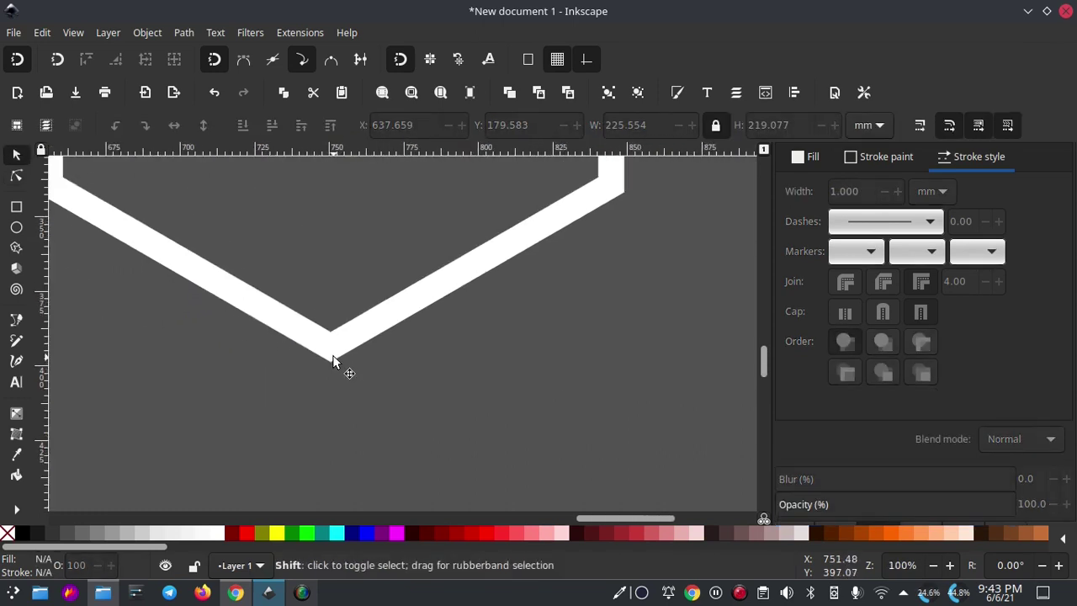
pyautogui.scroll(-2, 334, 362)
pyautogui.scroll(-2, 339, 404)
pyautogui.scroll(-2, 351, 387)
pyautogui.hscroll(-2, 348, 334)
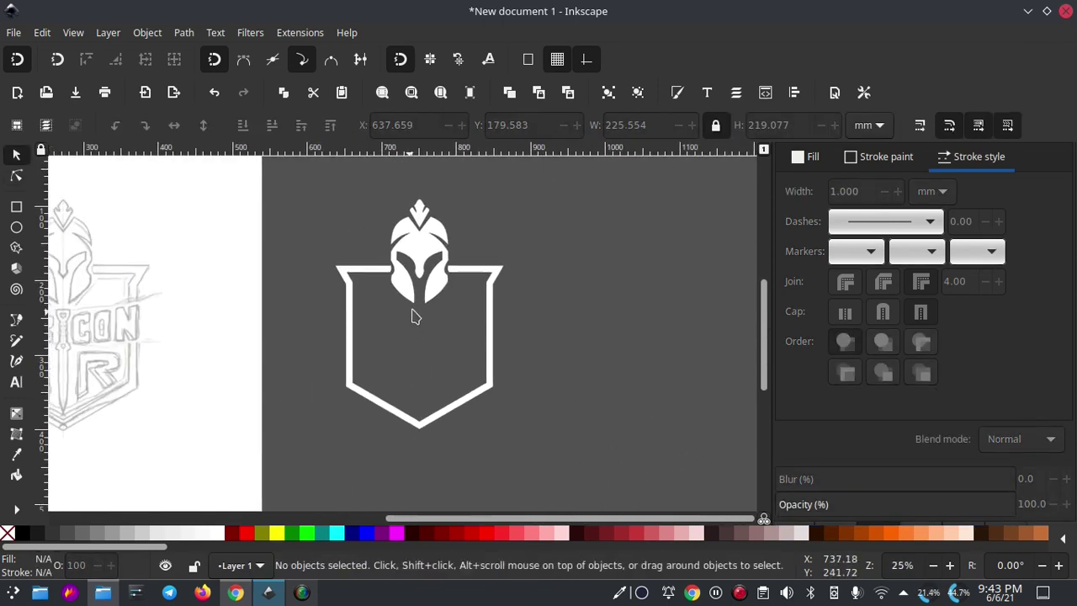
pyautogui.hscroll(-4, 413, 316)
pyautogui.scroll(-1, 412, 315)
pyautogui.hscroll(-1, 464, 305)
pyautogui.hscroll(1, 450, 291)
pyautogui.hscroll(2, 292, 295)
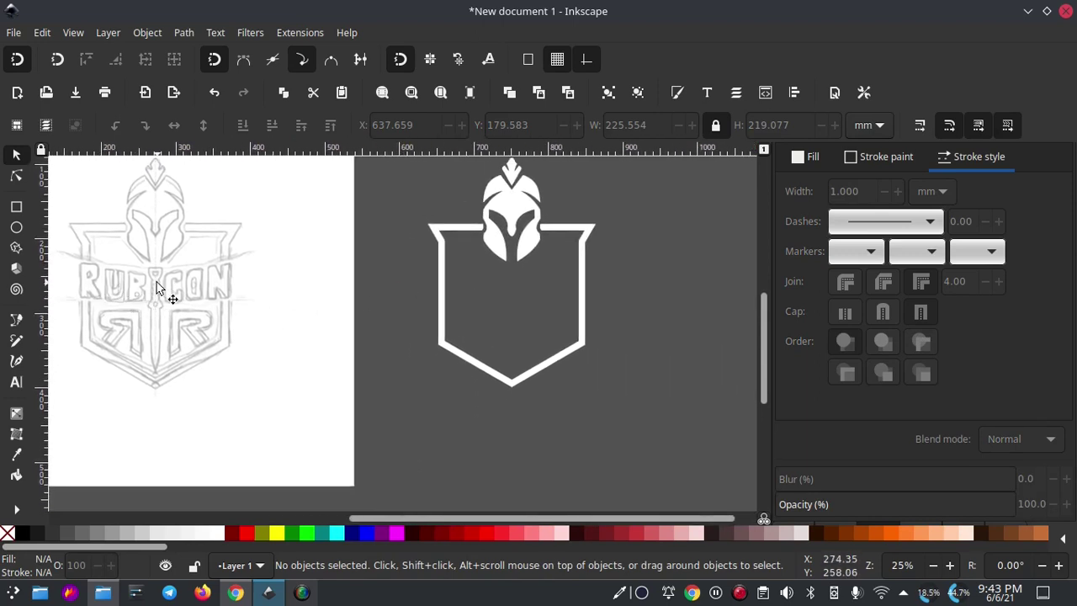
pyautogui.hscroll(2, 336, 302)
pyautogui.scroll(1, 379, 301)
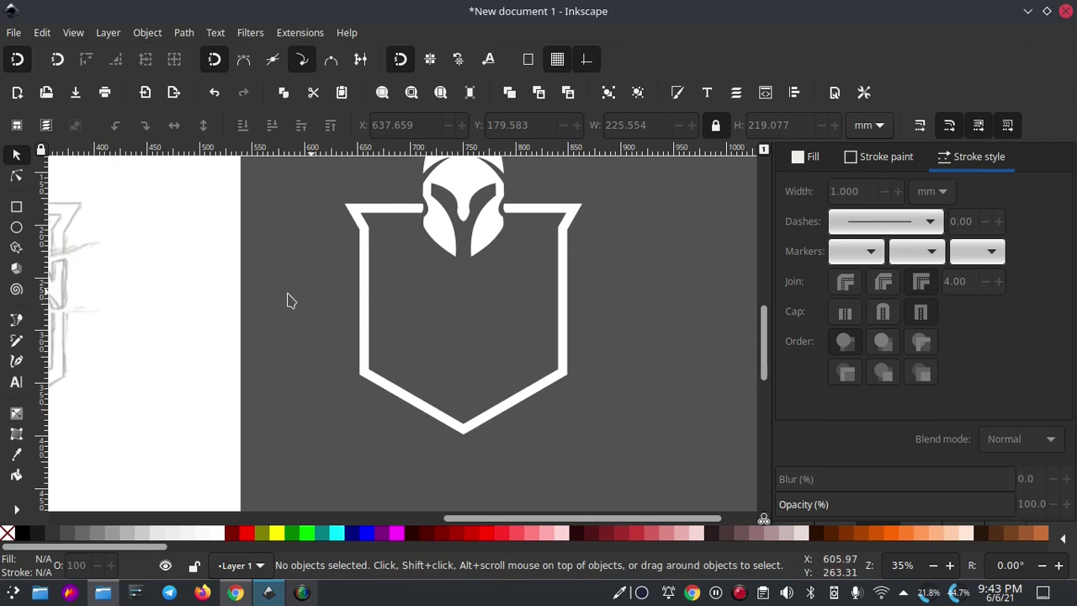
pyautogui.click(19, 384)
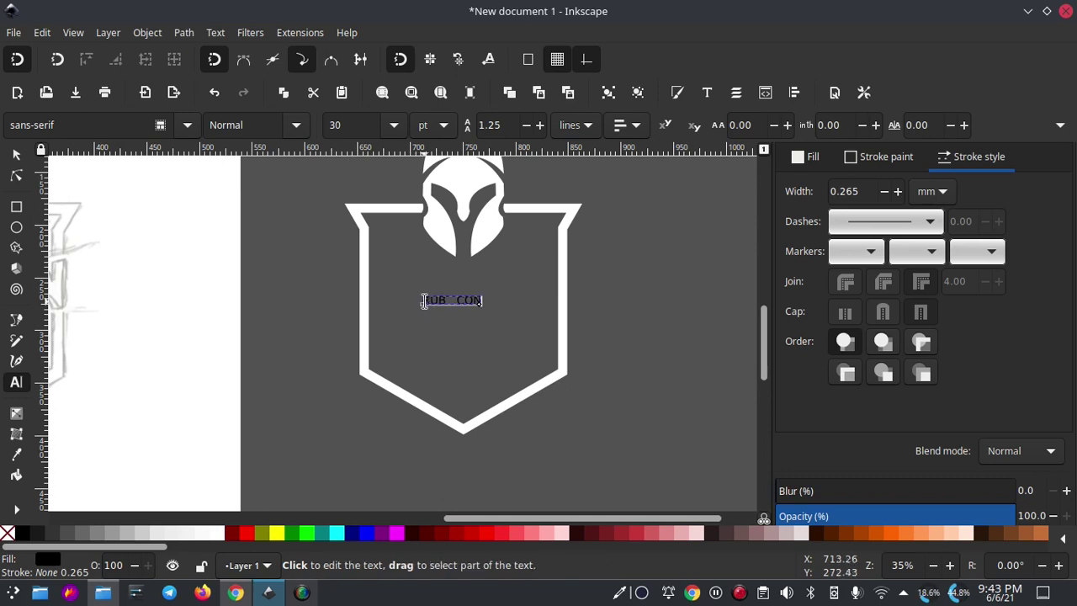
# Change the RUB CON lettering's font to Bebas Neue
pyautogui.click(449, 298)
pyautogui.doubleClick(450, 298)
pyautogui.moveTo(102, 129); pyautogui.dragTo(3, 119)
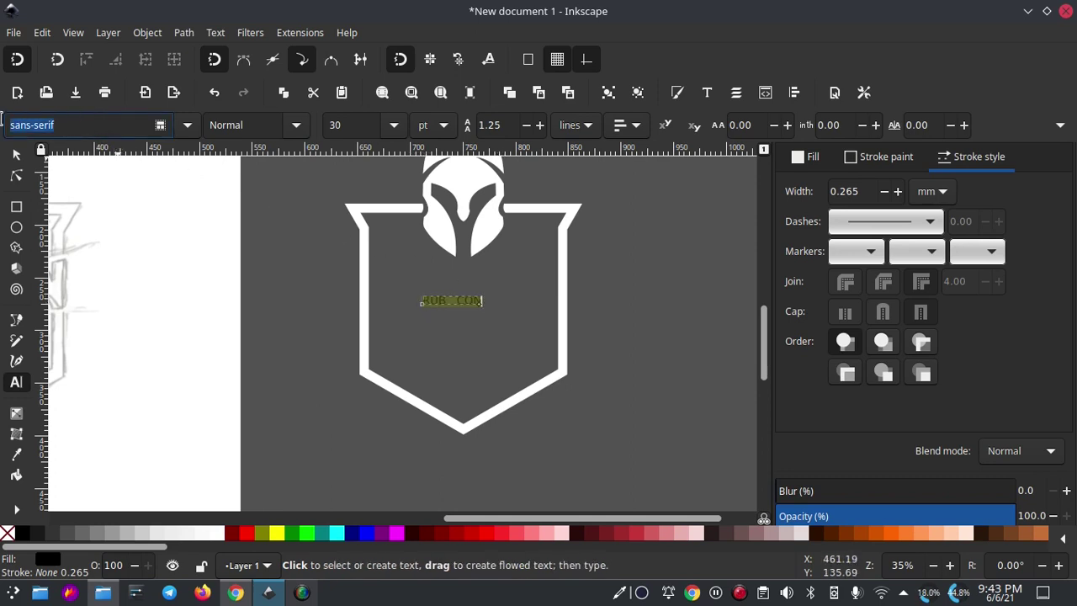
pyautogui.write('bas Ne')
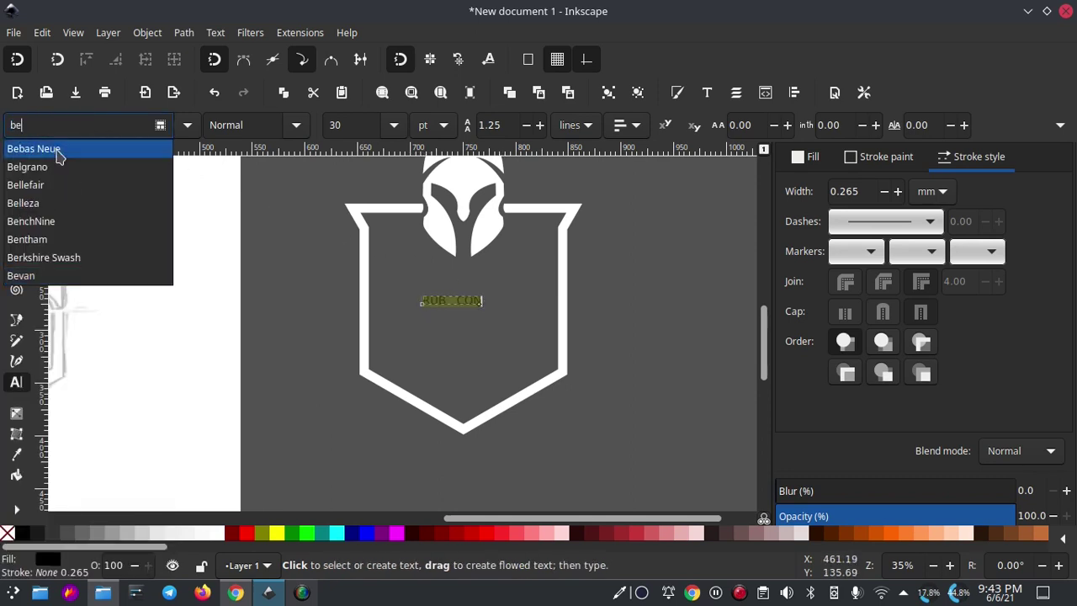
pyautogui.click(58, 147)
# Enlarge the lettering to span the shield and select it together with the helmet
pyautogui.click(17, 157)
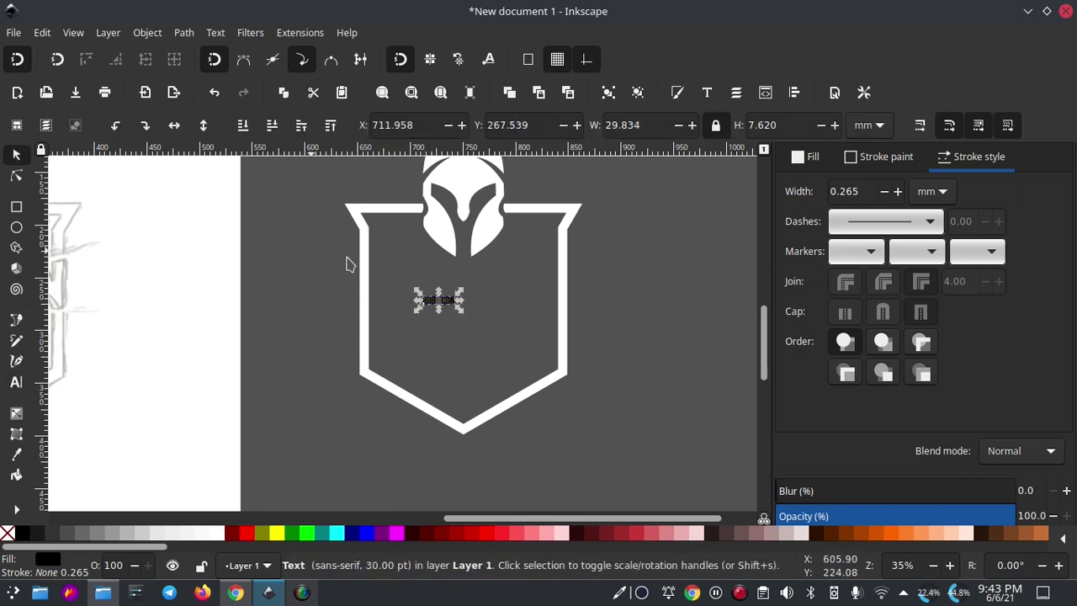
pyautogui.moveTo(467, 312); pyautogui.dragTo(568, 337)
pyautogui.keyDown('shift'); pyautogui.click(471, 246); pyautogui.keyUp('shift')
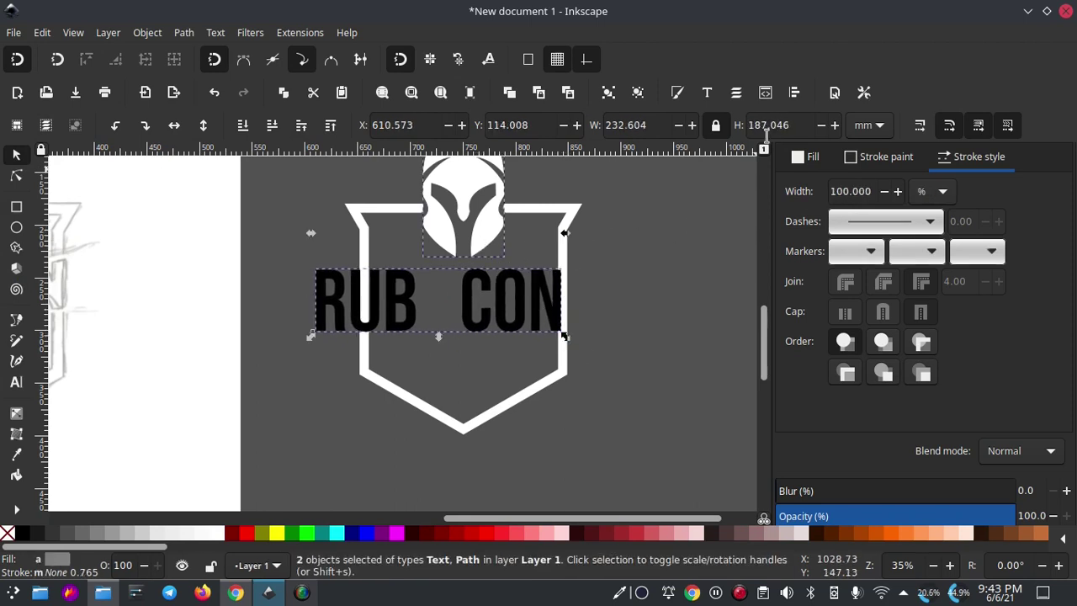
pyautogui.click(795, 92)
# Centre the RUB CON lettering horizontally under the helmet
pyautogui.click(951, 209)
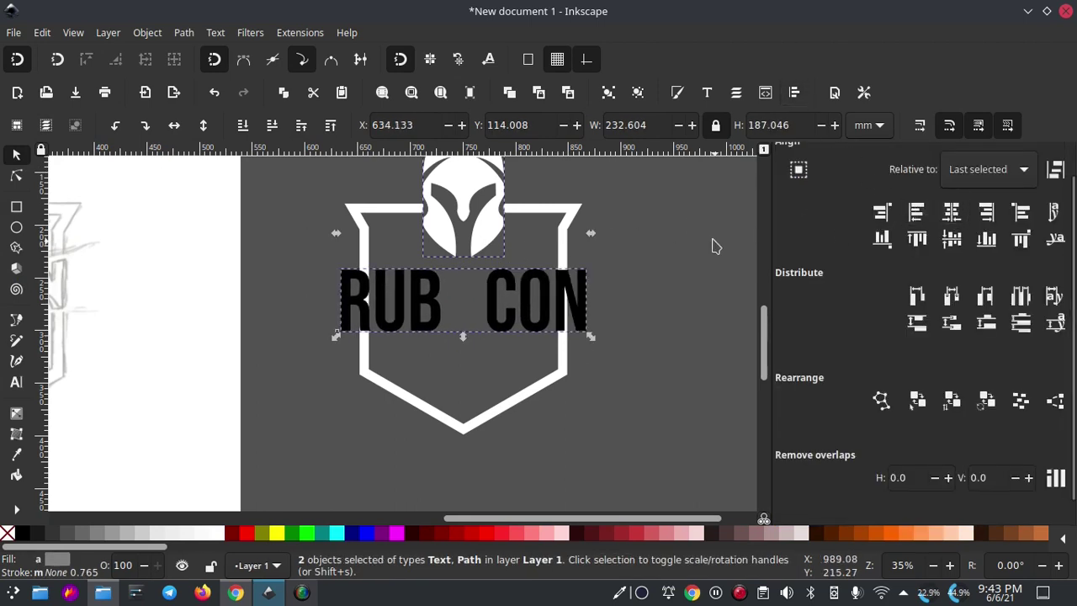
pyautogui.click(712, 245)
pyautogui.keyDown('ctrl'); pyautogui.scroll(1, 507, 286); pyautogui.keyUp('ctrl')
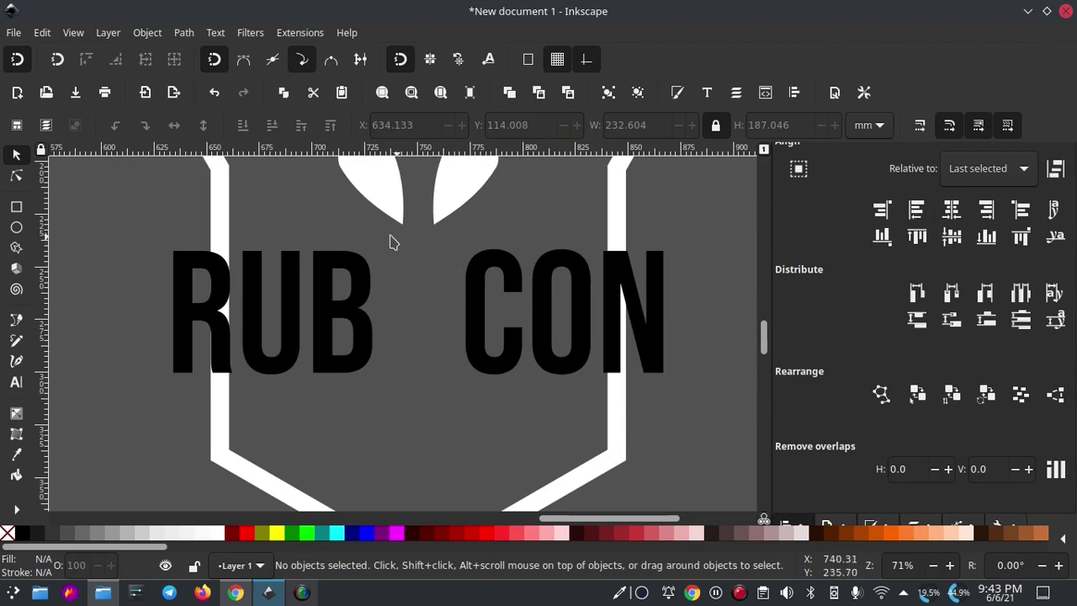
pyautogui.scroll(1, 409, 314)
pyautogui.keyDown('ctrl'); pyautogui.scroll(-2, 384, 325); pyautogui.keyUp('ctrl')
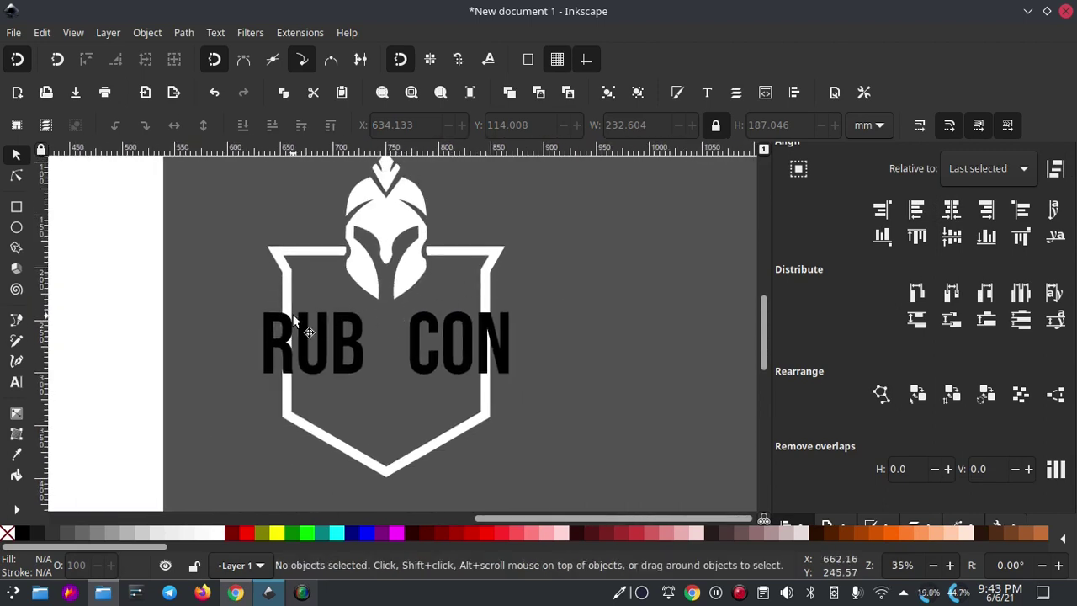
pyautogui.keyDown('ctrl'); pyautogui.scroll(1, 308, 326); pyautogui.keyUp('ctrl')
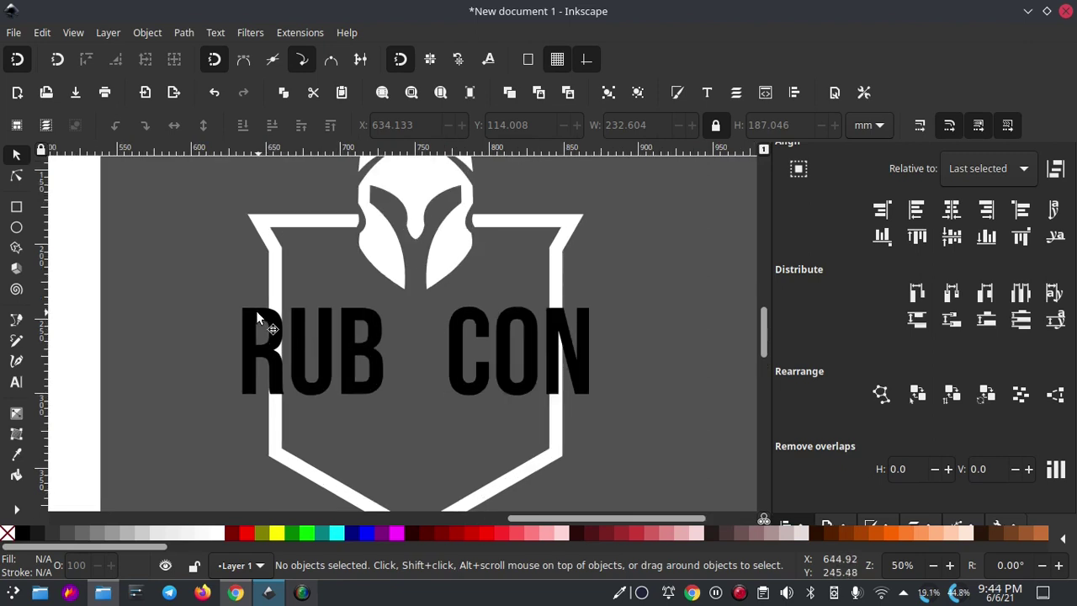
# Draw a white rectangle band across the letters, behind the text, and centre the text on it
pyautogui.click(17, 207)
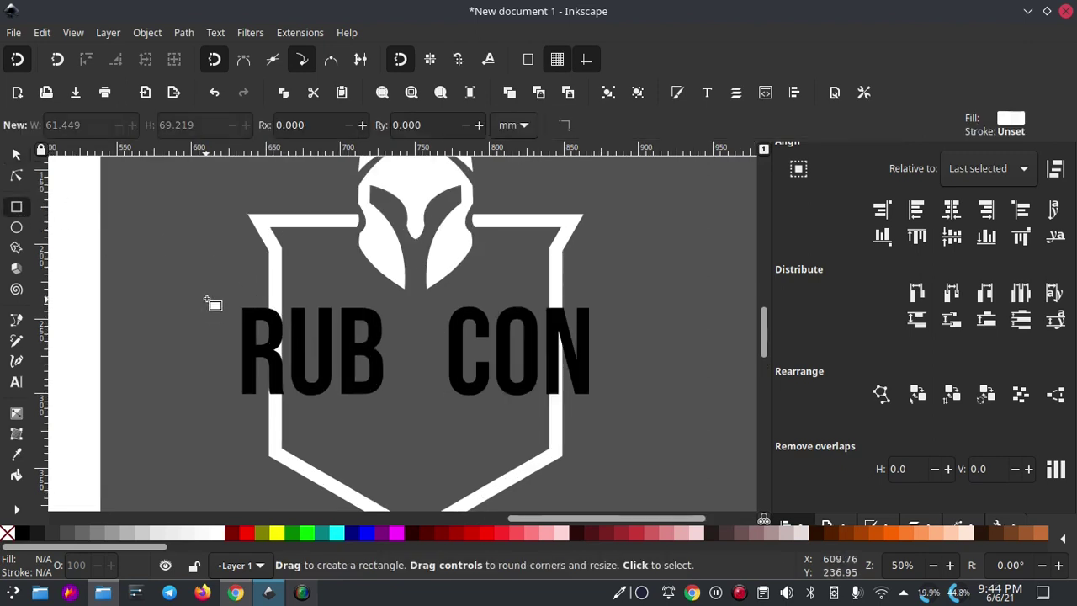
pyautogui.moveTo(214, 298); pyautogui.dragTo(621, 405)
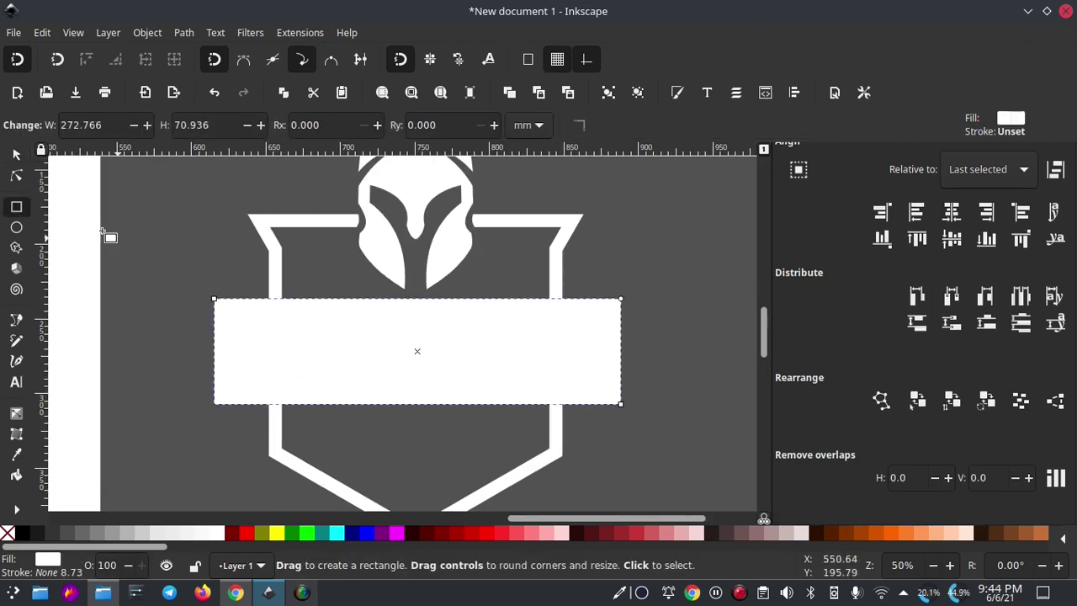
pyautogui.click(16, 155)
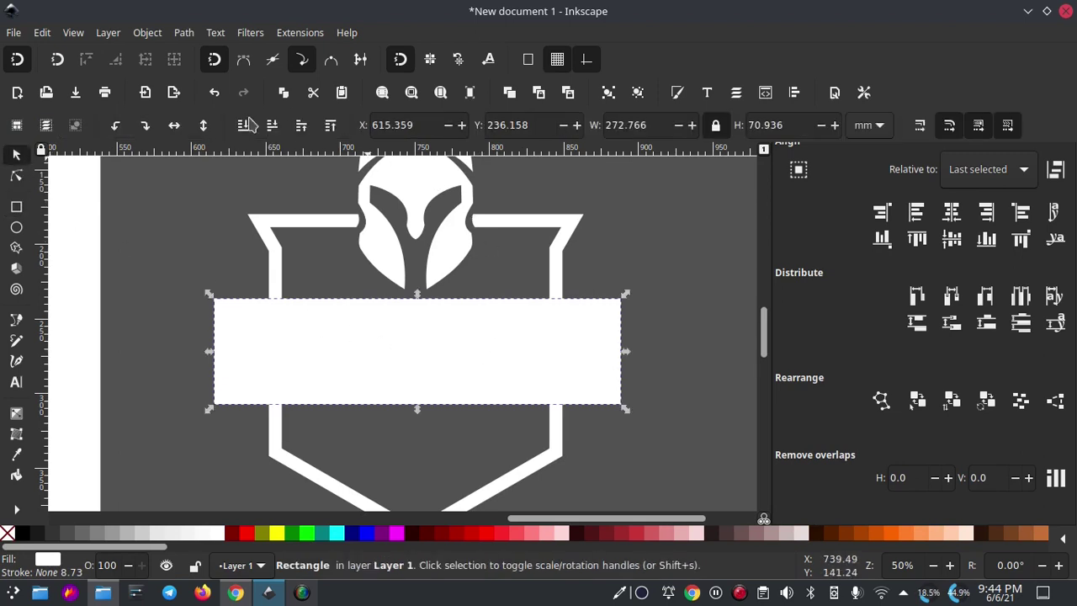
pyautogui.click(271, 128)
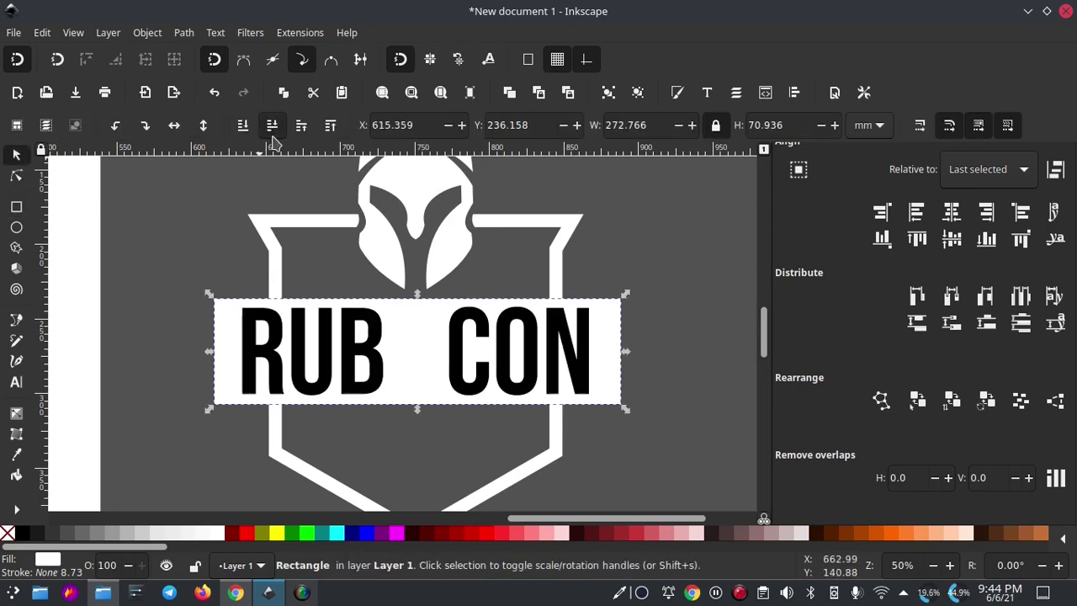
pyautogui.keyDown('shift'); pyautogui.click(490, 349); pyautogui.keyUp('shift')
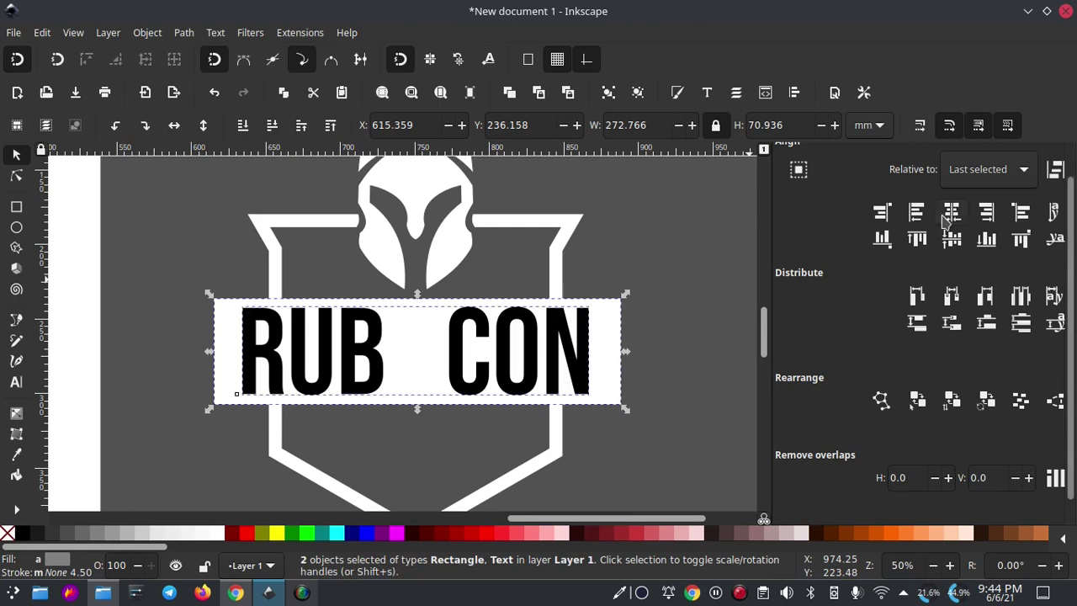
pyautogui.click(955, 243)
pyautogui.click(684, 293)
# Subtract the band rectangle from the shield outline with Path > Difference
pyautogui.click(600, 339)
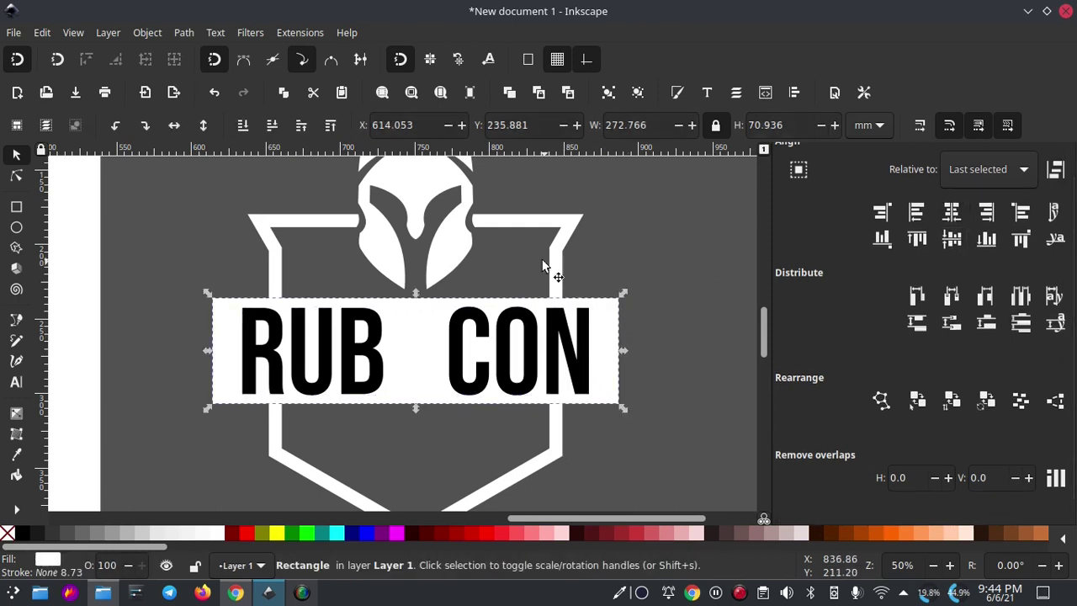
pyautogui.keyDown('shift'); pyautogui.click(556, 265); pyautogui.keyUp('shift')
pyautogui.click(183, 34)
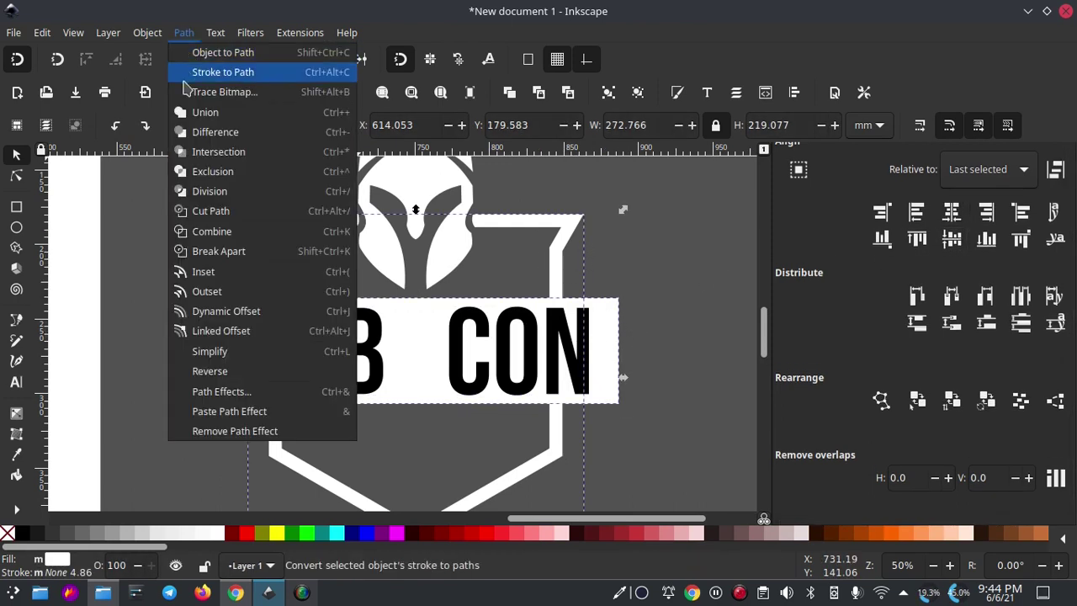
pyautogui.press('Return')
pyautogui.click(451, 310)
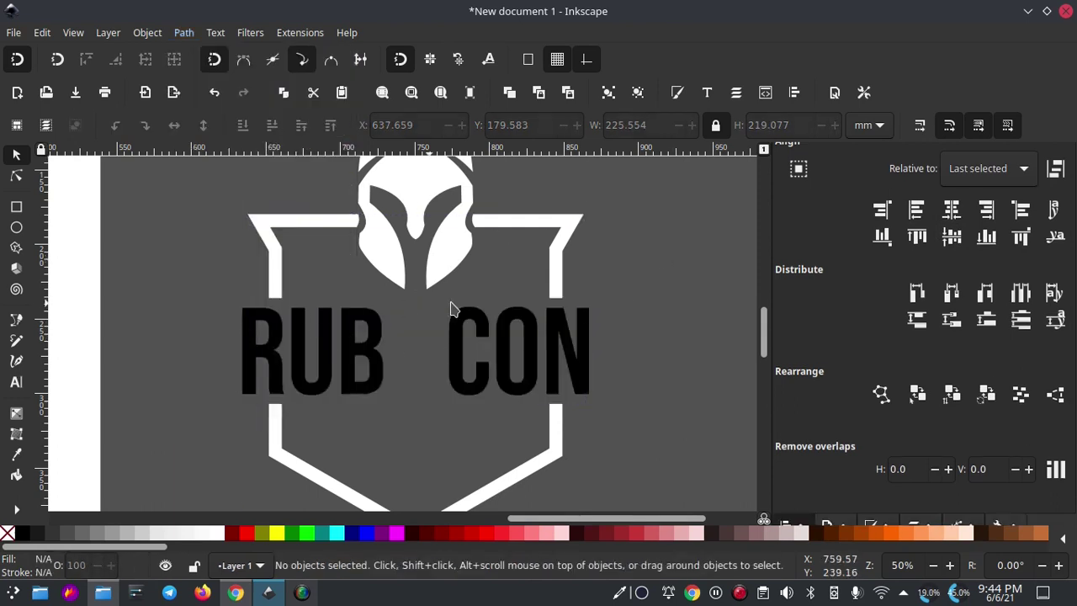
# Draw a large ellipse spanning the top of the logo
pyautogui.keyDown('ctrl'); pyautogui.scroll(-1, 279, 337); pyautogui.keyUp('ctrl')
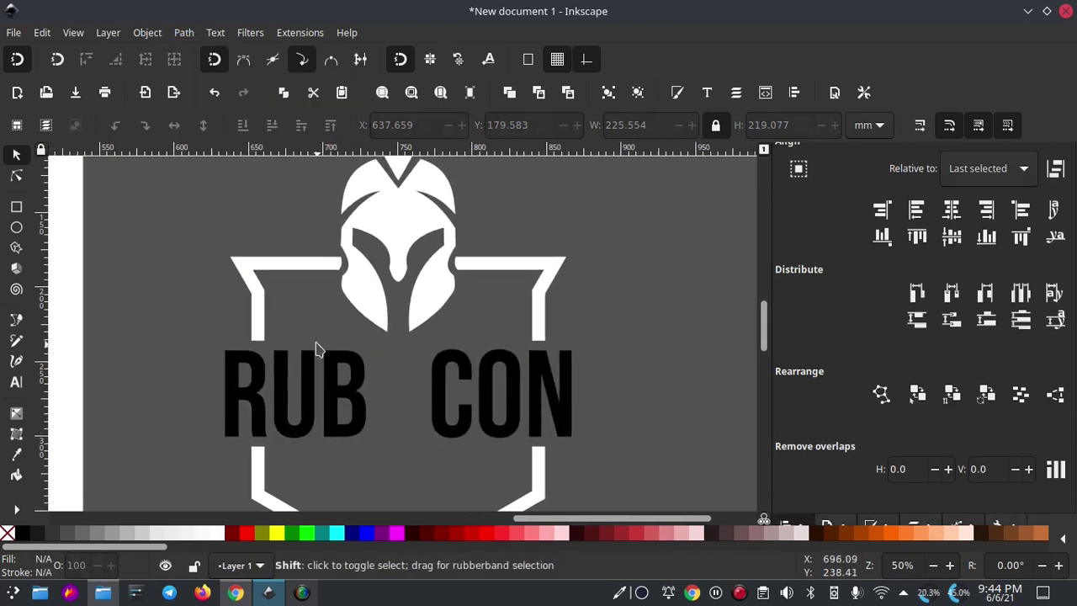
pyautogui.keyDown('ctrl'); pyautogui.scroll(-1, 278, 337); pyautogui.keyUp('ctrl')
pyautogui.hscroll(-3, 249, 315)
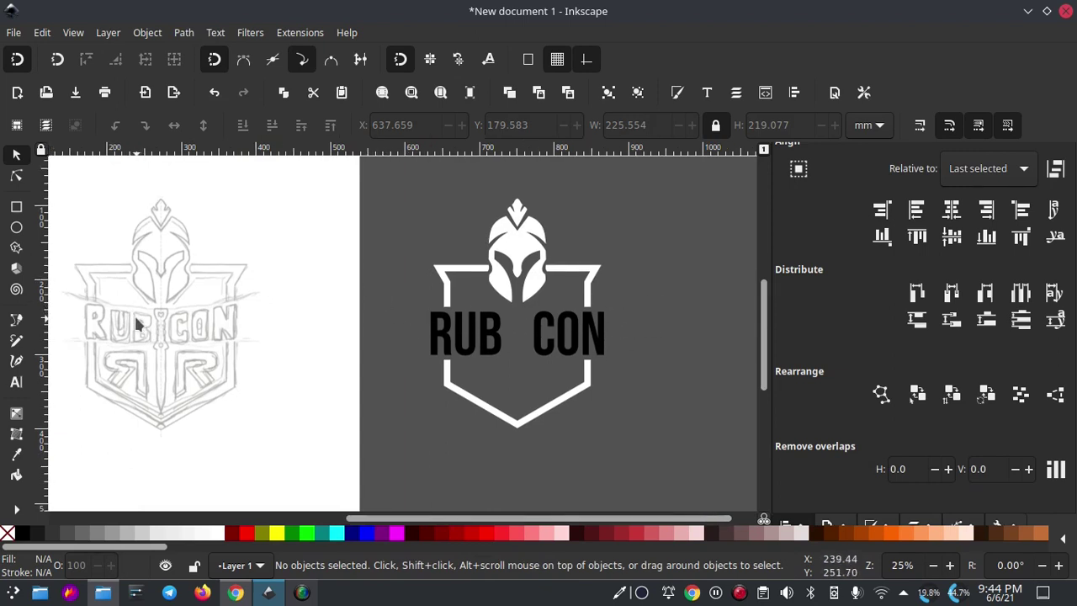
pyautogui.keyDown('ctrl'); pyautogui.scroll(1, 138, 320); pyautogui.keyUp('ctrl')
pyautogui.hscroll(2, 238, 314)
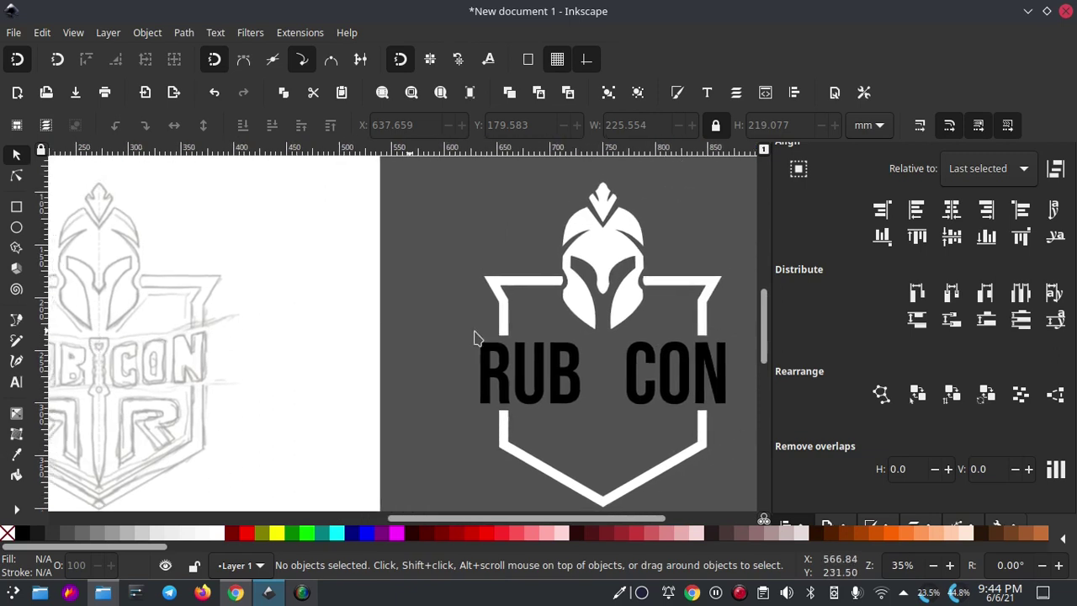
pyautogui.hscroll(5, 151, 286)
pyautogui.click(16, 227)
pyautogui.moveTo(149, 173); pyautogui.dragTo(686, 343)
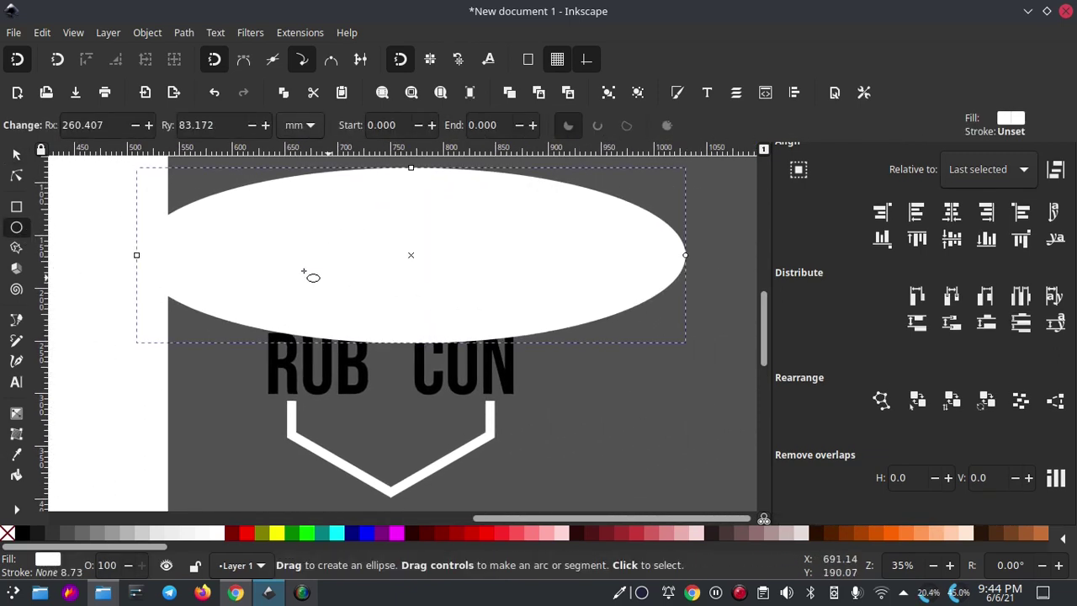
# Fill the ellipse lime green and lower its opacity to 24%
pyautogui.click(16, 154)
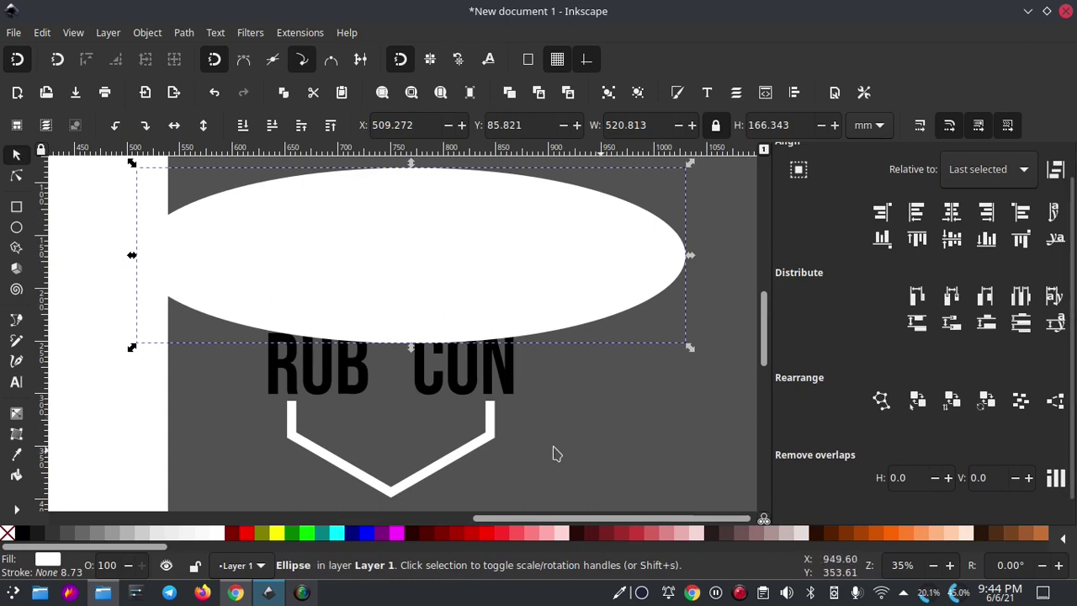
pyautogui.click(306, 533)
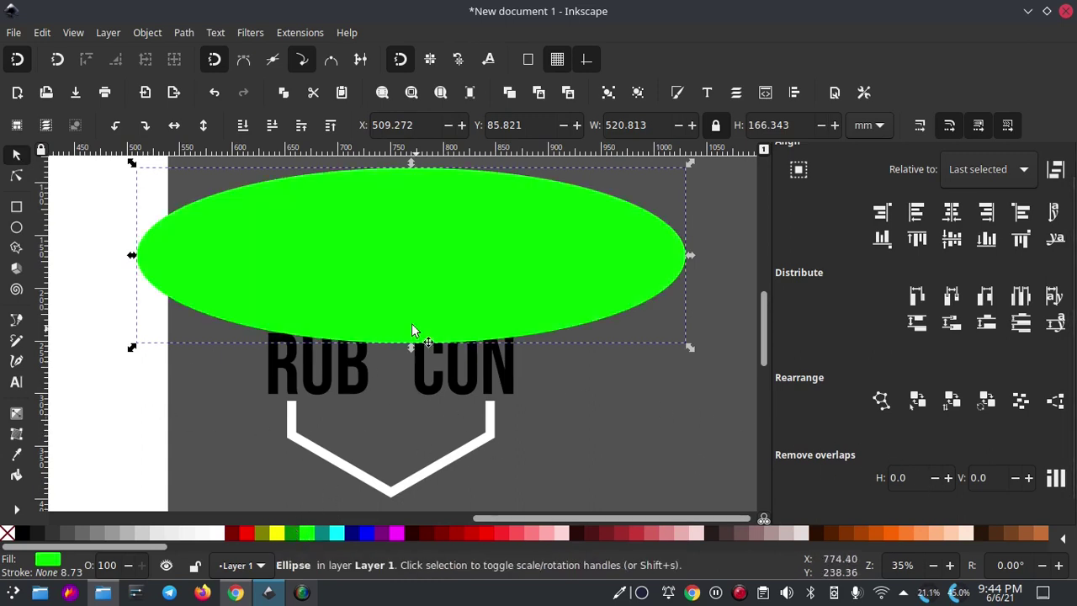
pyautogui.click(680, 104)
pyautogui.moveTo(967, 505); pyautogui.dragTo(833, 515)
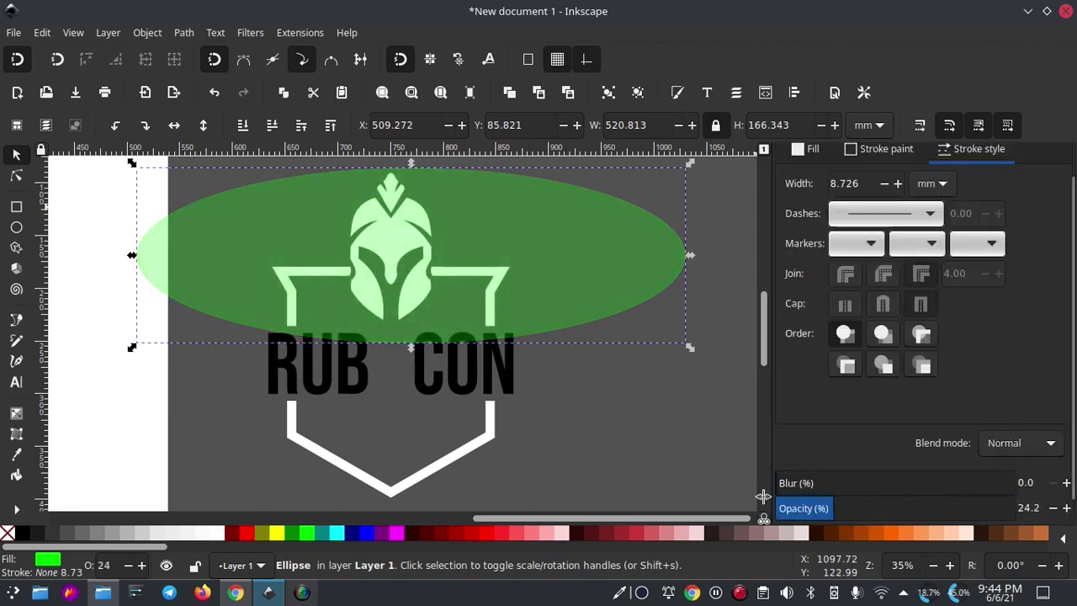
# Centre the green ellipse horizontally on the logo shape
pyautogui.keyDown('ctrl'); pyautogui.scroll(1, 501, 362); pyautogui.keyUp('ctrl')
pyautogui.click(468, 283)
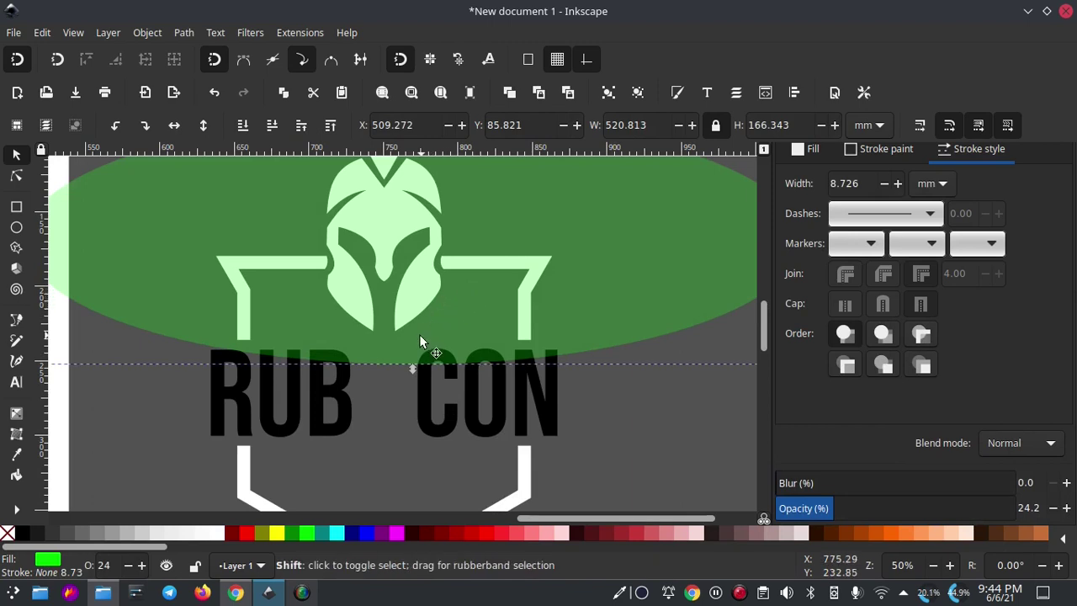
pyautogui.scroll(-1, 419, 333)
pyautogui.keyDown('ctrl'); pyautogui.scroll(-1, 419, 242); pyautogui.keyUp('ctrl')
pyautogui.keyDown('shift'); pyautogui.click(446, 318); pyautogui.keyUp('shift')
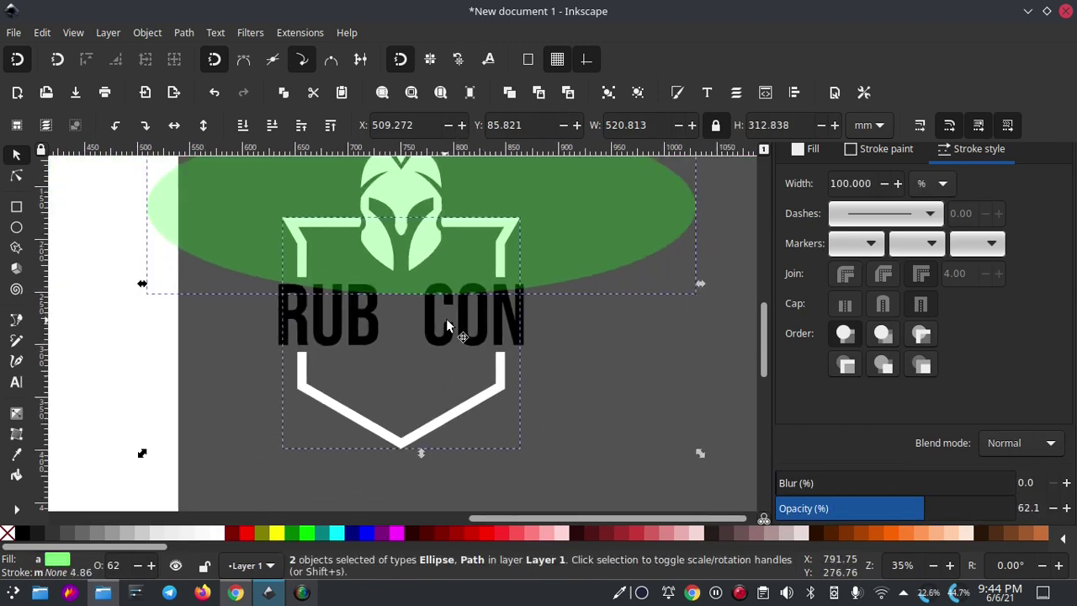
pyautogui.click(793, 92)
pyautogui.click(951, 209)
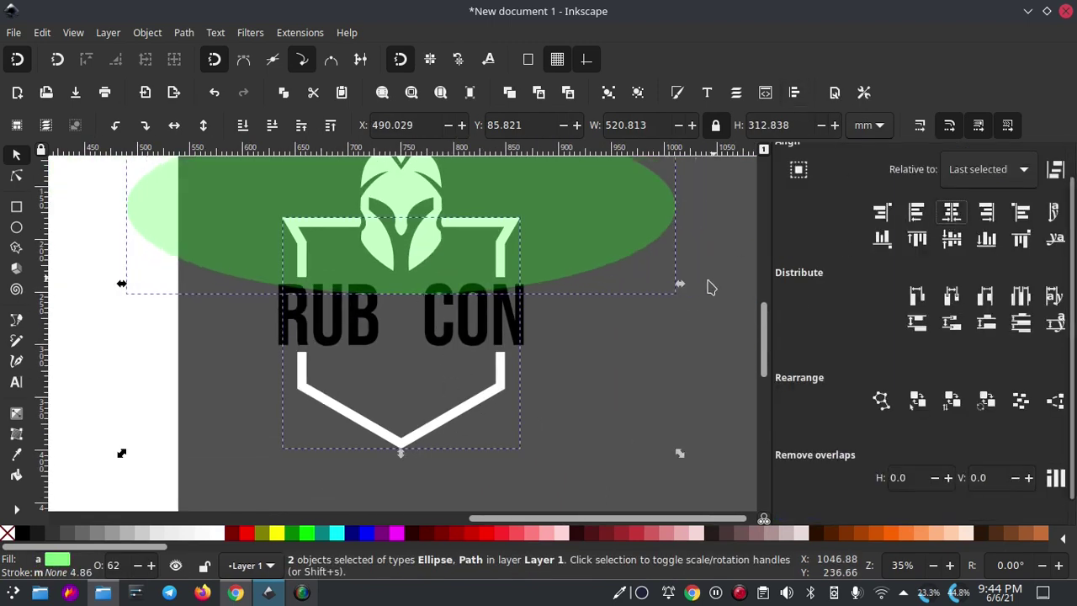
pyautogui.press('Escape')
# Select the green ellipse and then the RUB CON text
pyautogui.keyDown('ctrl'); pyautogui.scroll(2, 374, 276); pyautogui.keyUp('ctrl')
pyautogui.click(406, 302)
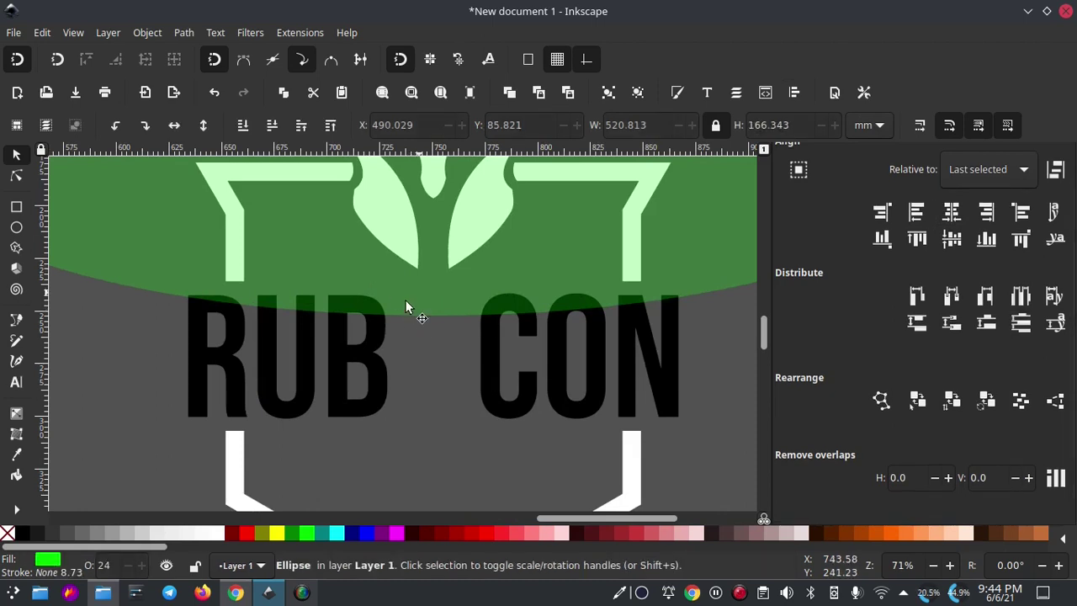
pyautogui.keyDown('ctrl'); pyautogui.scroll(1, 353, 313); pyautogui.keyUp('ctrl')
pyautogui.click(350, 385)
pyautogui.keyDown('ctrl'); pyautogui.scroll(-2, 353, 385); pyautogui.keyUp('ctrl')
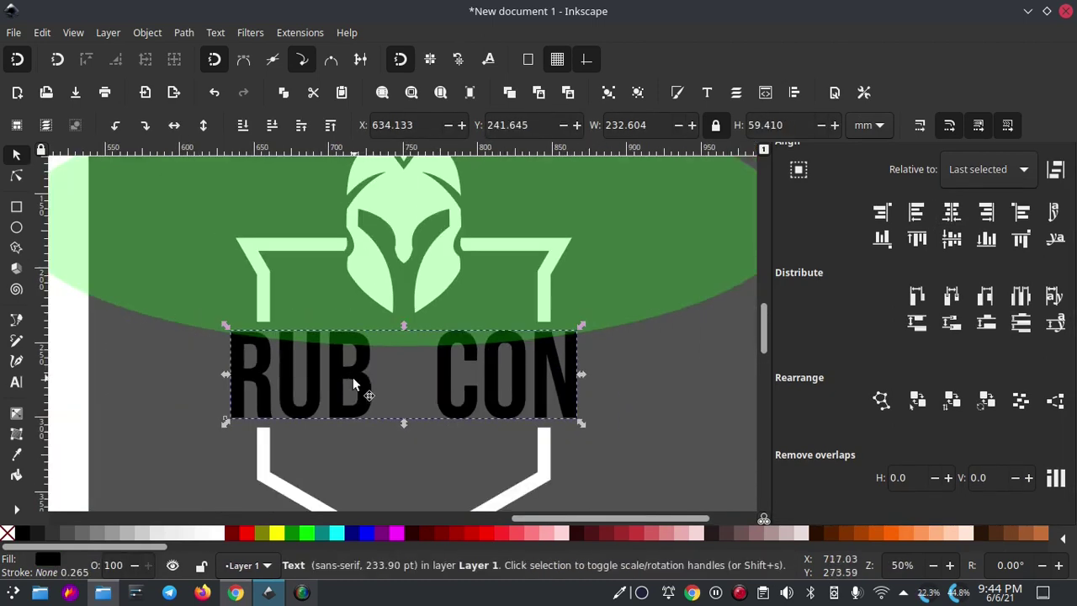
# Convert the RUB CON text to paths and ungroup it into separate letter shapes
pyautogui.click(184, 33)
pyautogui.click(218, 52)
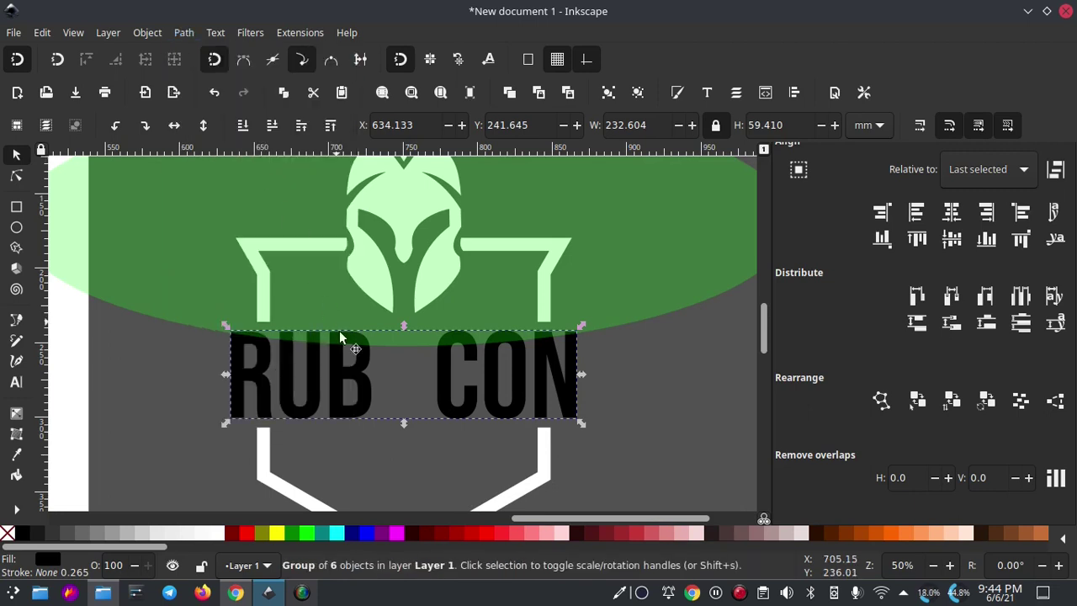
pyautogui.click(638, 93)
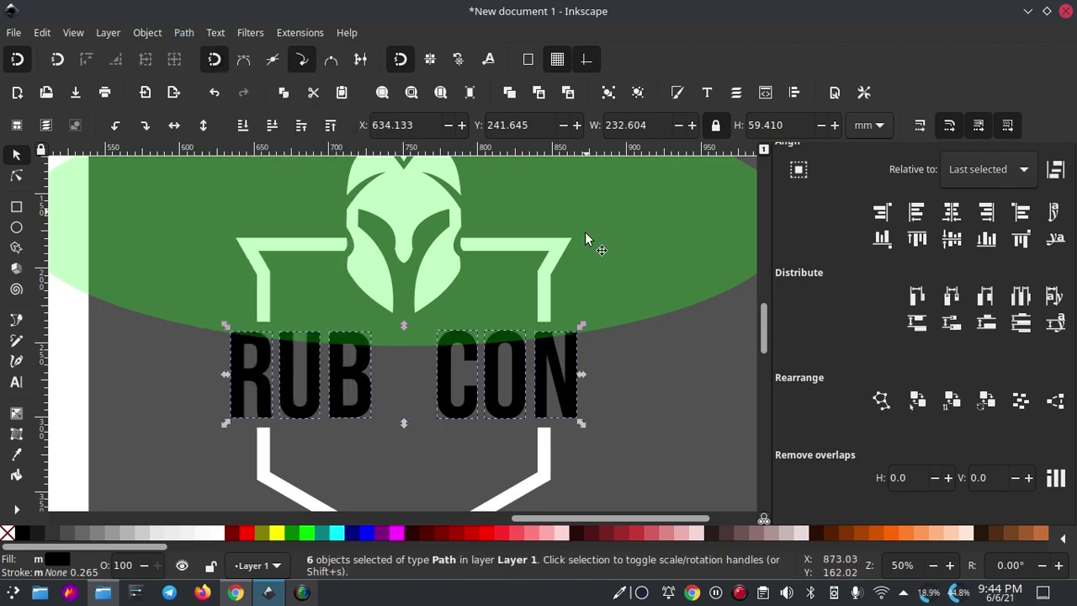
pyautogui.click(670, 362)
pyautogui.keyDown('ctrl'); pyautogui.scroll(2, 337, 354); pyautogui.keyUp('ctrl')
pyautogui.keyDown('ctrl'); pyautogui.scroll(1, 370, 361); pyautogui.keyUp('ctrl')
pyautogui.keyDown('ctrl'); pyautogui.scroll(1, 399, 360); pyautogui.keyUp('ctrl')
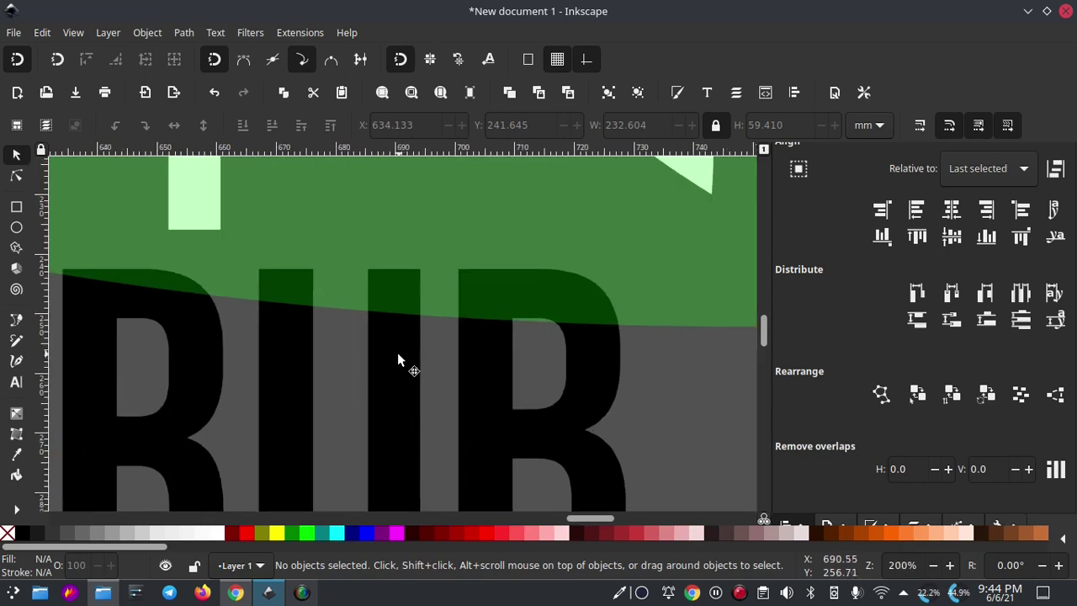
# Scale down the U and B so their tops meet the ellipse's curved edge
pyautogui.click(398, 336)
pyautogui.keyDown('ctrl'); pyautogui.scroll(2, 352, 309); pyautogui.keyUp('ctrl')
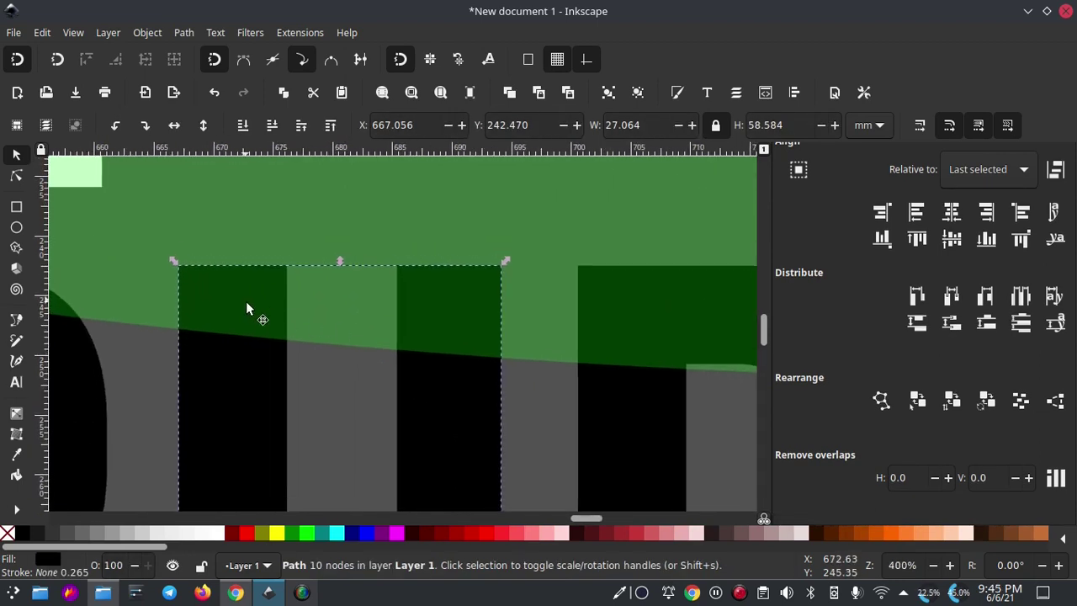
pyautogui.keyDown('ctrl'); pyautogui.scroll(1, 173, 252); pyautogui.keyUp('ctrl')
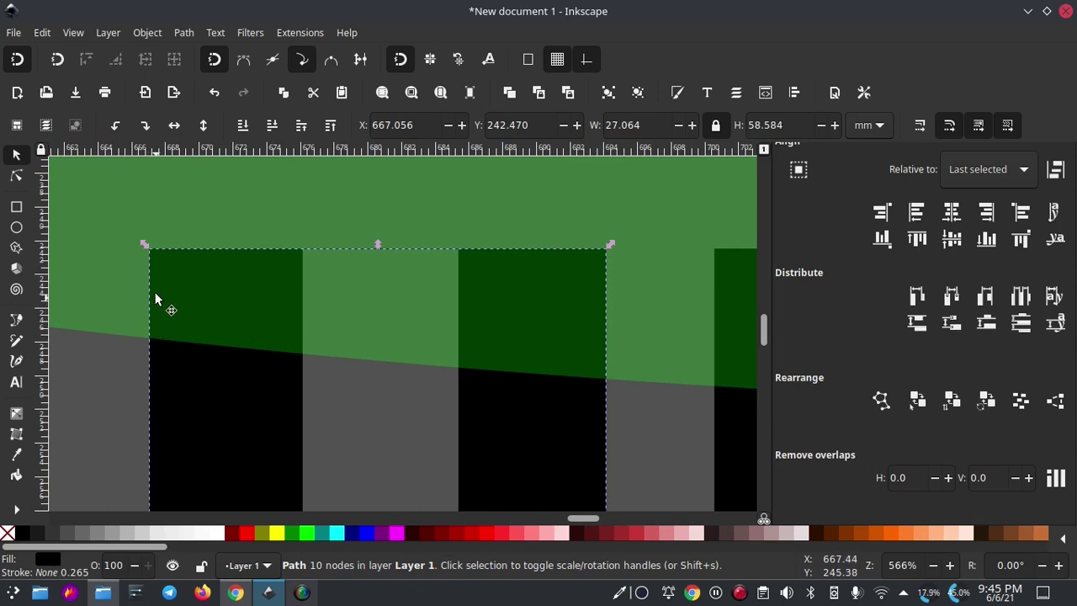
pyautogui.moveTo(378, 244); pyautogui.dragTo(381, 337)
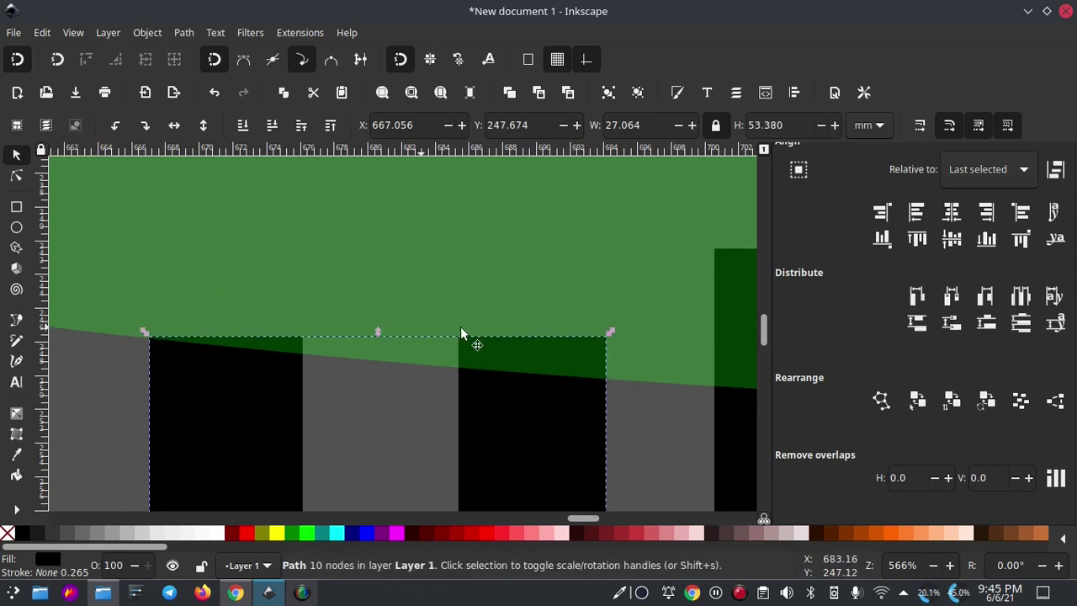
pyautogui.hscroll(8, 450, 320)
pyautogui.click(491, 265)
pyautogui.hscroll(2, 337, 254)
pyautogui.hscroll(2, 355, 446)
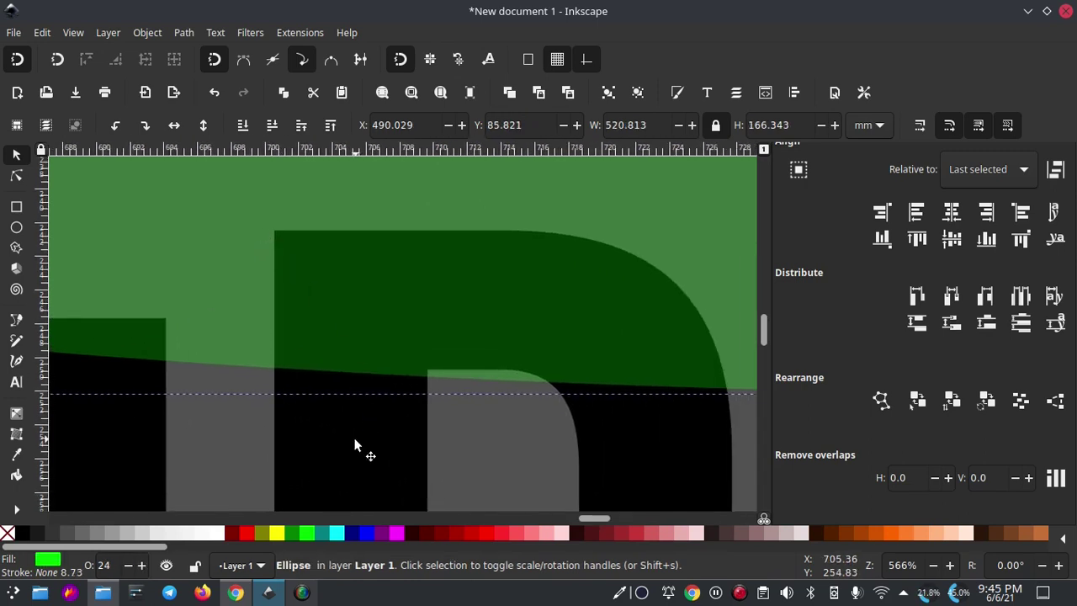
pyautogui.click(502, 232)
pyautogui.moveTo(502, 227); pyautogui.dragTo(508, 367)
# Lower the tops of the C and O letters to the ellipse curve
pyautogui.hscroll(6, 253, 312)
pyautogui.scroll(-1, 252, 311)
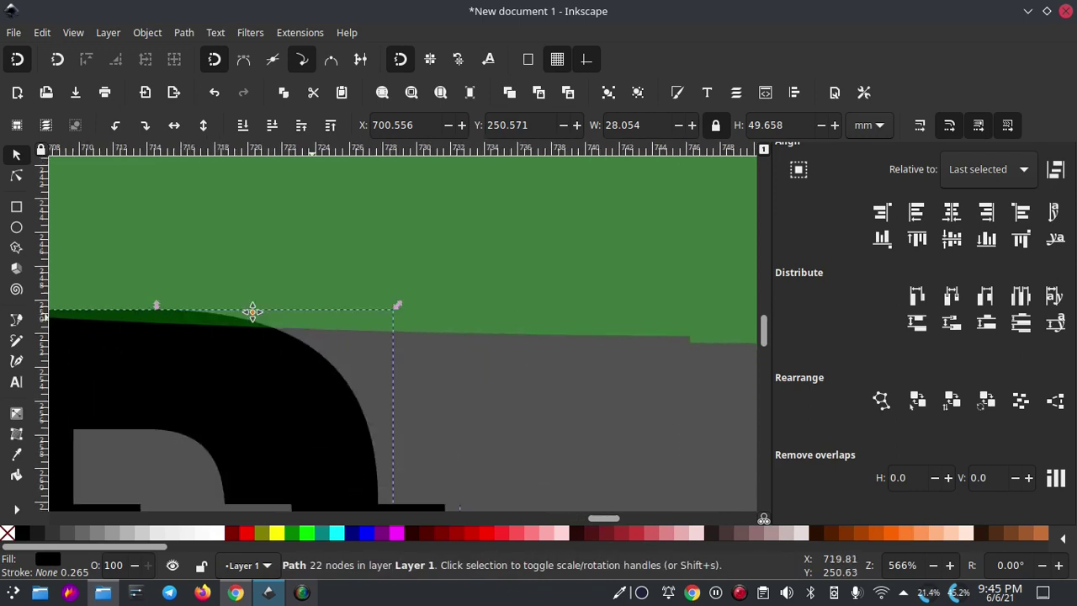
pyautogui.hscroll(3, 269, 311)
pyautogui.scroll(-2, 312, 312)
pyautogui.scroll(-1, 452, 336)
pyautogui.click(487, 366)
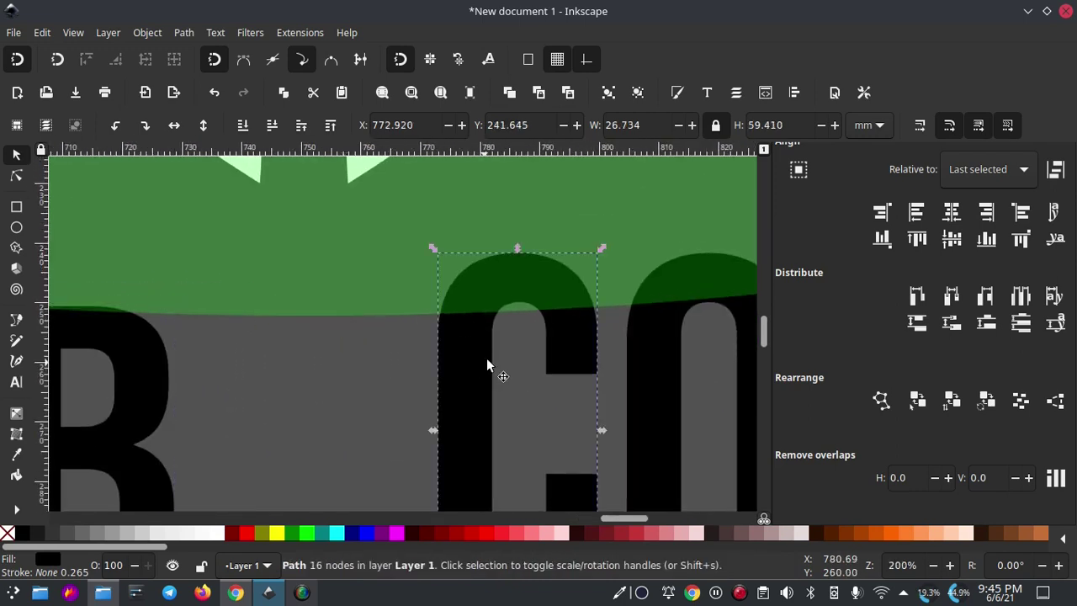
pyautogui.moveTo(517, 249); pyautogui.dragTo(519, 304)
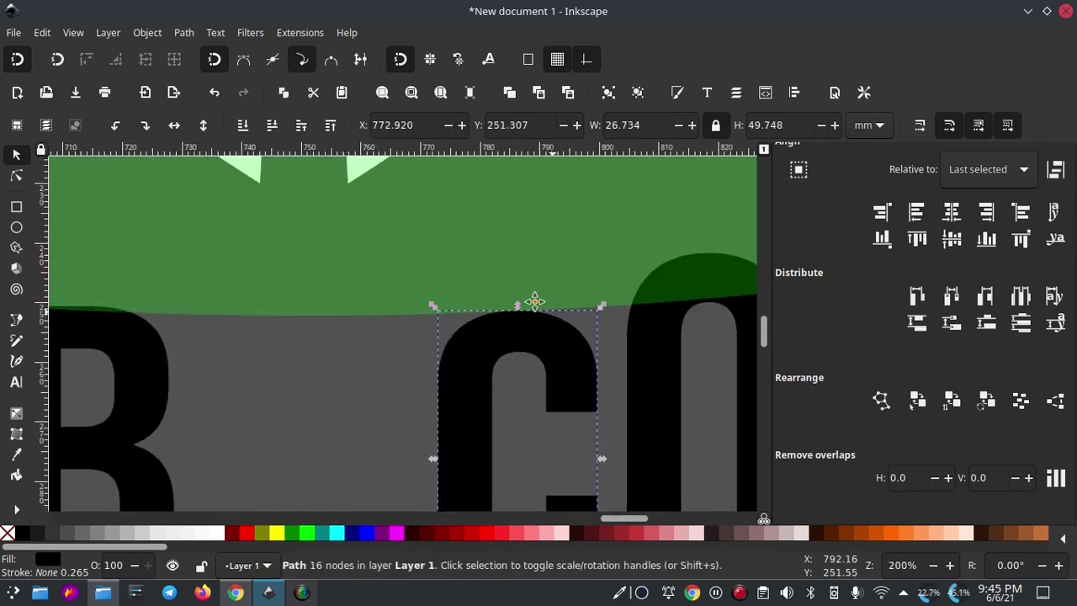
pyautogui.hscroll(5, 505, 303)
pyautogui.scroll(-1, 505, 303)
pyautogui.click(392, 250)
pyautogui.moveTo(385, 209); pyautogui.dragTo(385, 254)
# Lower the tops of the N and R letters to follow the curve
pyautogui.hscroll(5, 401, 258)
pyautogui.click(410, 278)
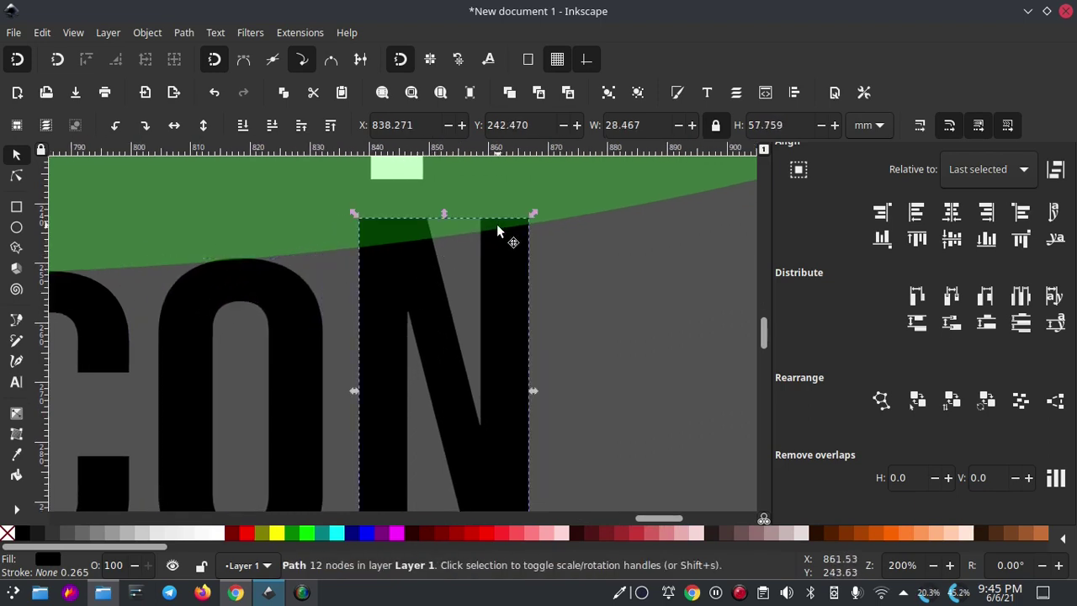
pyautogui.scroll(2, 497, 224)
pyautogui.scroll(1, 557, 208)
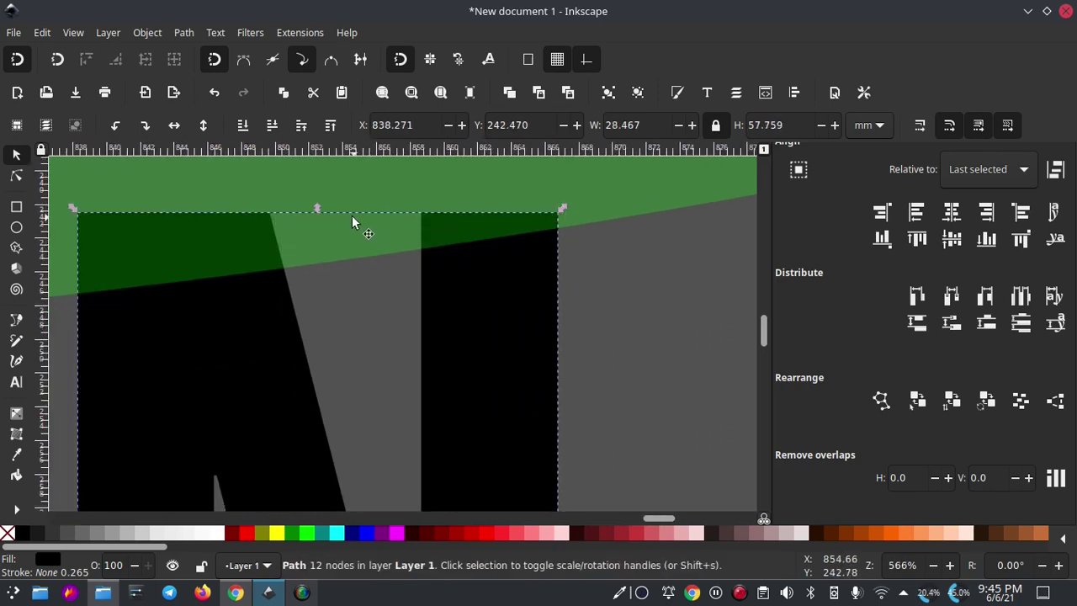
pyautogui.moveTo(318, 210); pyautogui.dragTo(320, 227)
pyautogui.scroll(-1, 500, 264)
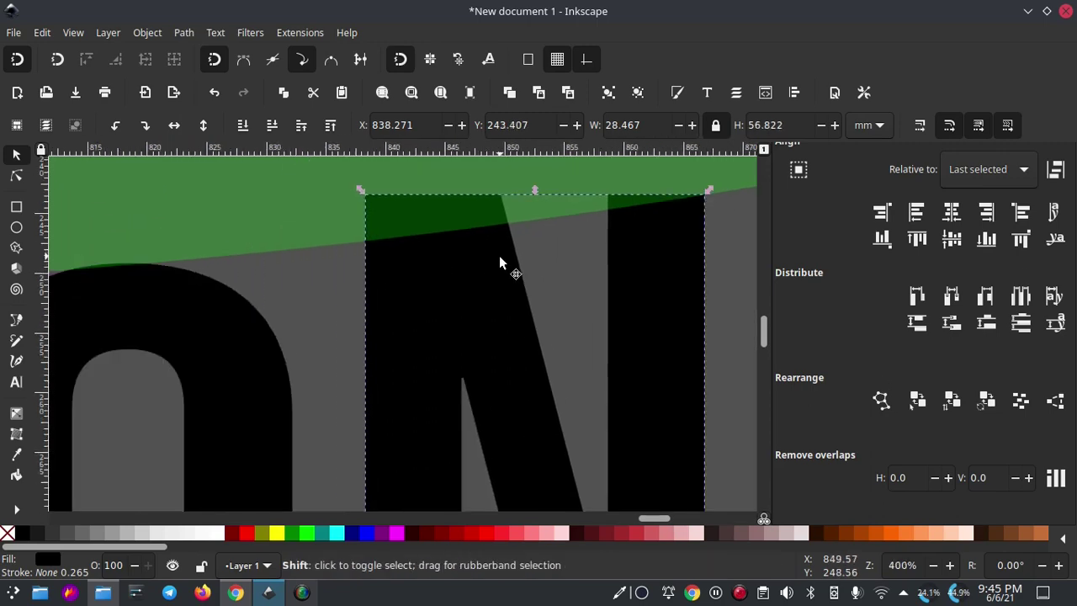
pyautogui.scroll(-4, 500, 264)
pyautogui.scroll(-2, 505, 278)
pyautogui.scroll(1, 441, 286)
pyautogui.scroll(2, 441, 286)
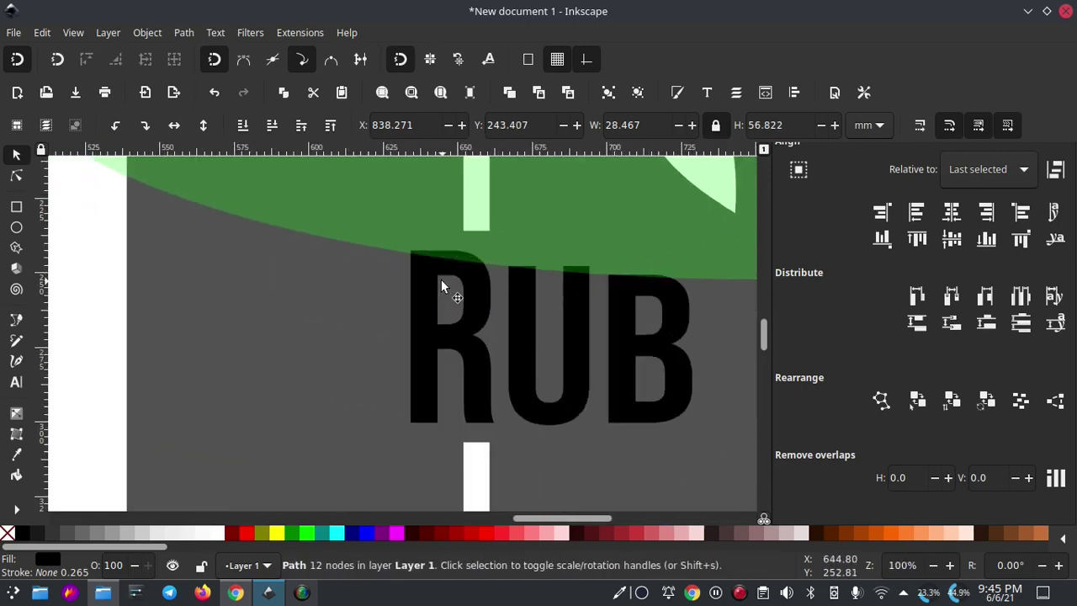
pyautogui.scroll(4, 442, 286)
pyautogui.click(352, 339)
pyautogui.moveTo(452, 236); pyautogui.dragTo(463, 246)
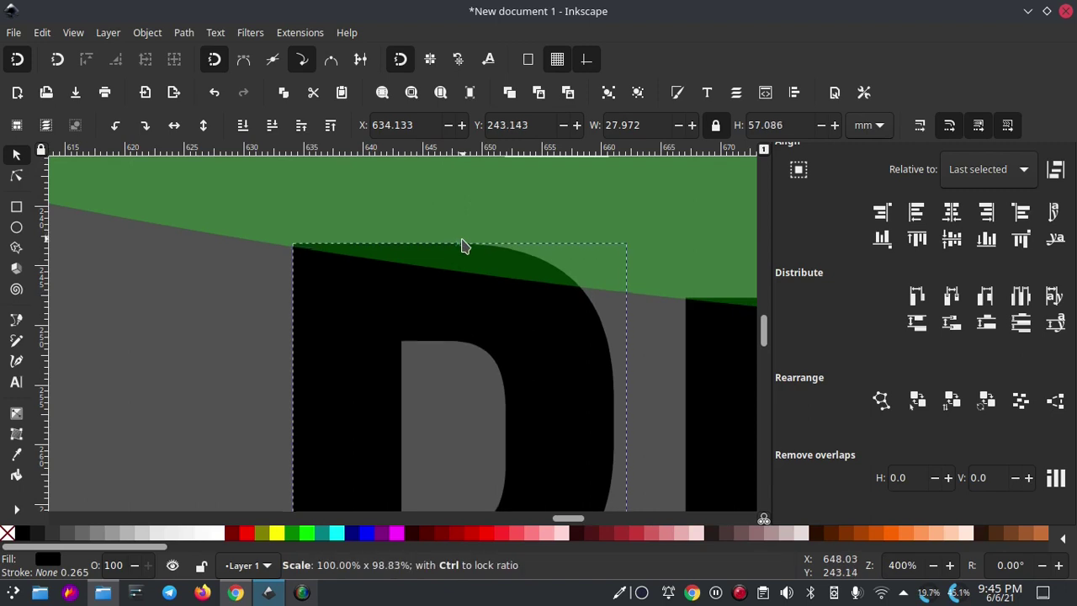
pyautogui.press('Escape')
pyautogui.click(375, 313)
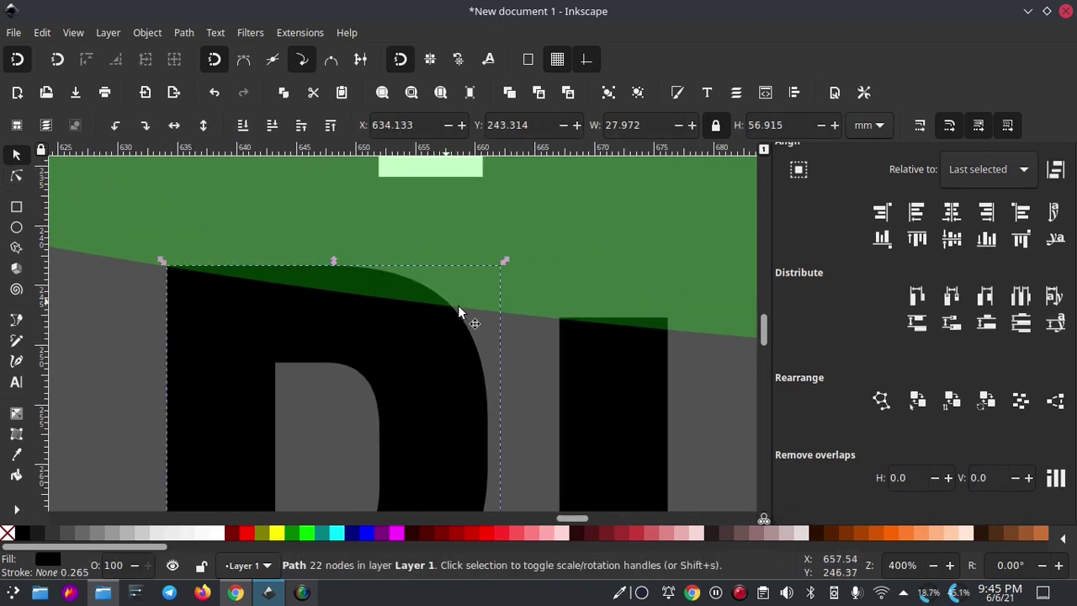
# Node-edit the R, dragging its top edge and inner hole corner down to the curve
pyautogui.click(15, 176)
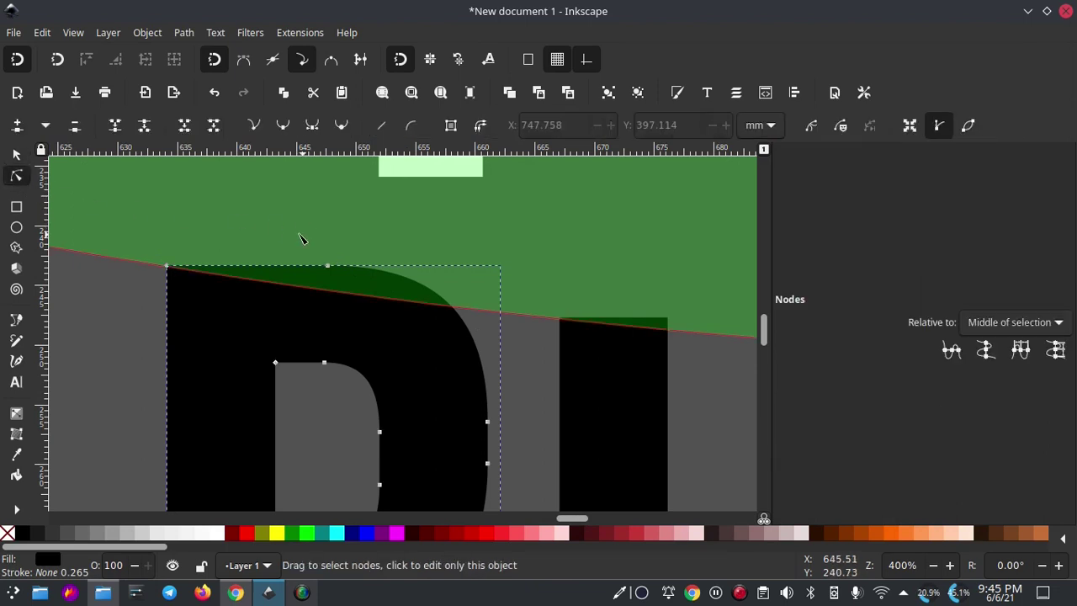
pyautogui.scroll(-1, 280, 220)
pyautogui.keyDown('ctrl'); pyautogui.scroll(-1, 304, 236); pyautogui.keyUp('ctrl')
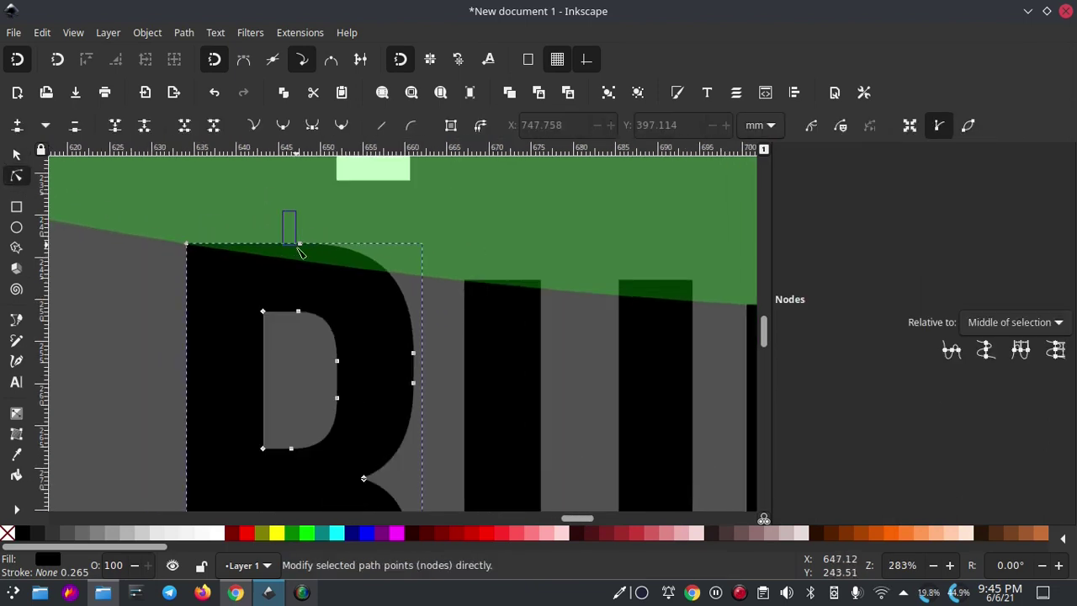
pyautogui.moveTo(422, 410); pyautogui.dragTo(424, 413)
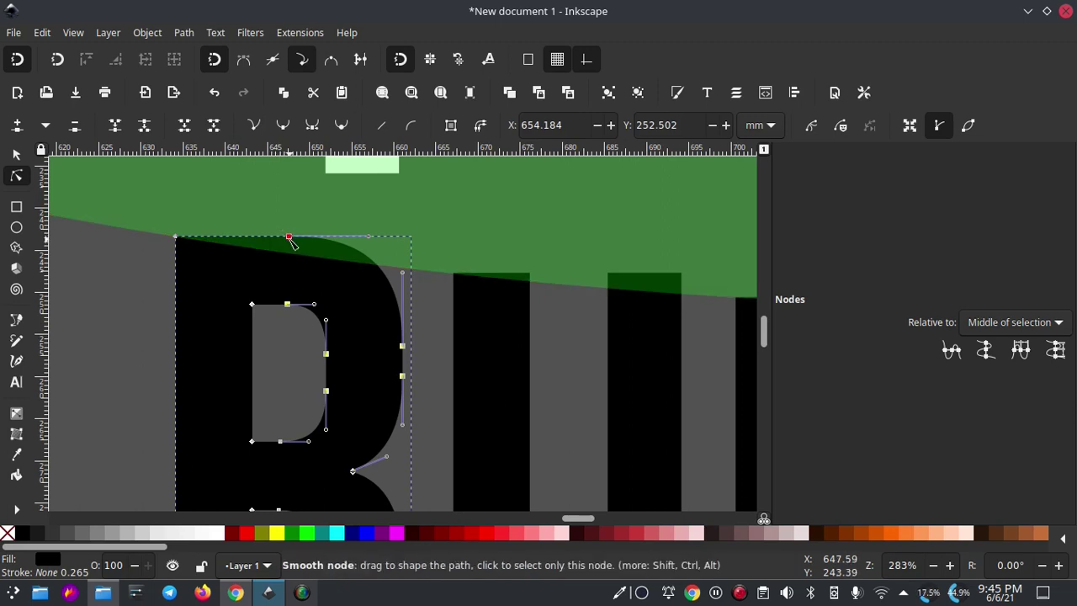
pyautogui.moveTo(288, 238); pyautogui.dragTo(290, 255)
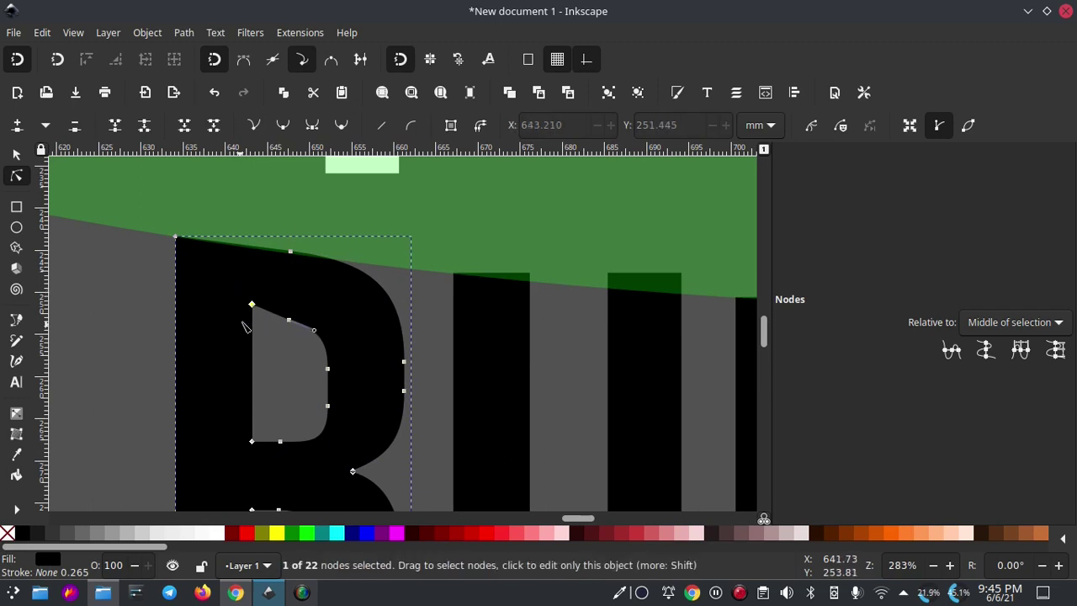
pyautogui.moveTo(252, 305); pyautogui.dragTo(251, 312)
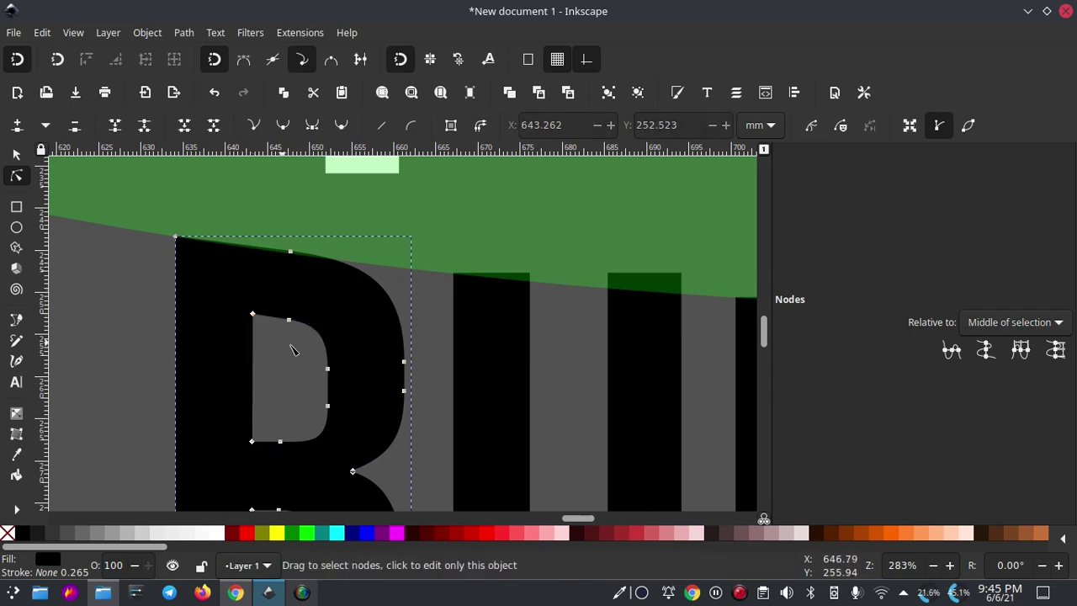
# Drop the top corners of the U's left and right bars onto the ellipse curve
pyautogui.hscroll(5, 294, 353)
pyautogui.keyDown('ctrl'); pyautogui.scroll(1, 301, 319); pyautogui.keyUp('ctrl')
pyautogui.click(307, 242)
pyautogui.keyDown('ctrl'); pyautogui.scroll(1, 303, 244); pyautogui.keyUp('ctrl')
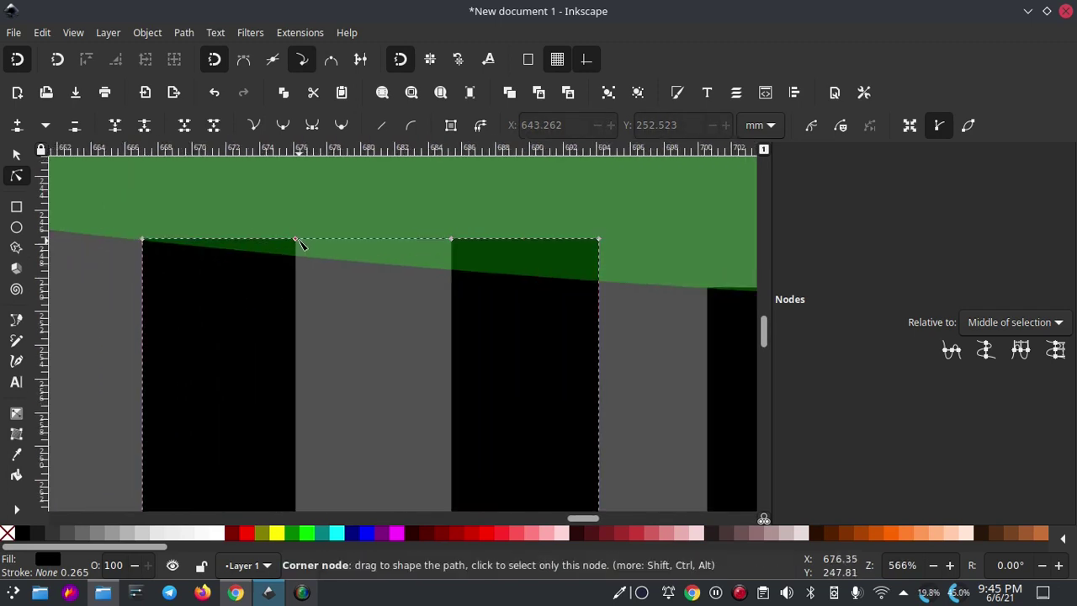
pyautogui.moveTo(296, 241); pyautogui.dragTo(296, 254)
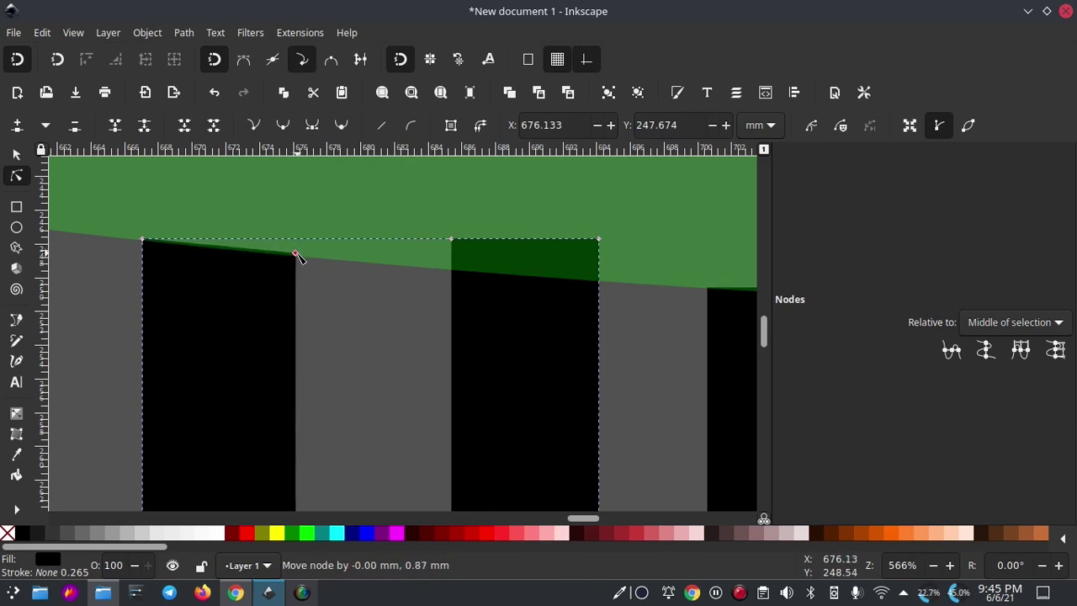
pyautogui.hscroll(3, 408, 278)
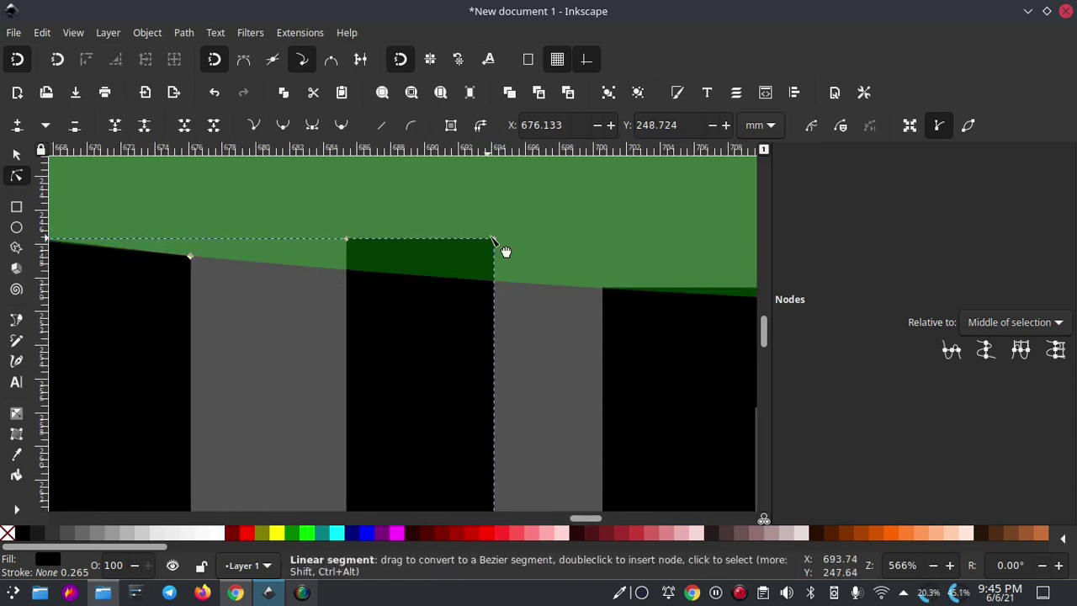
pyautogui.moveTo(542, 209)
pyautogui.mouseDown()
pyautogui.moveTo(328, 277)
pyautogui.moveTo(348, 243)
pyautogui.moveTo(368, 260)
pyautogui.mouseUp()
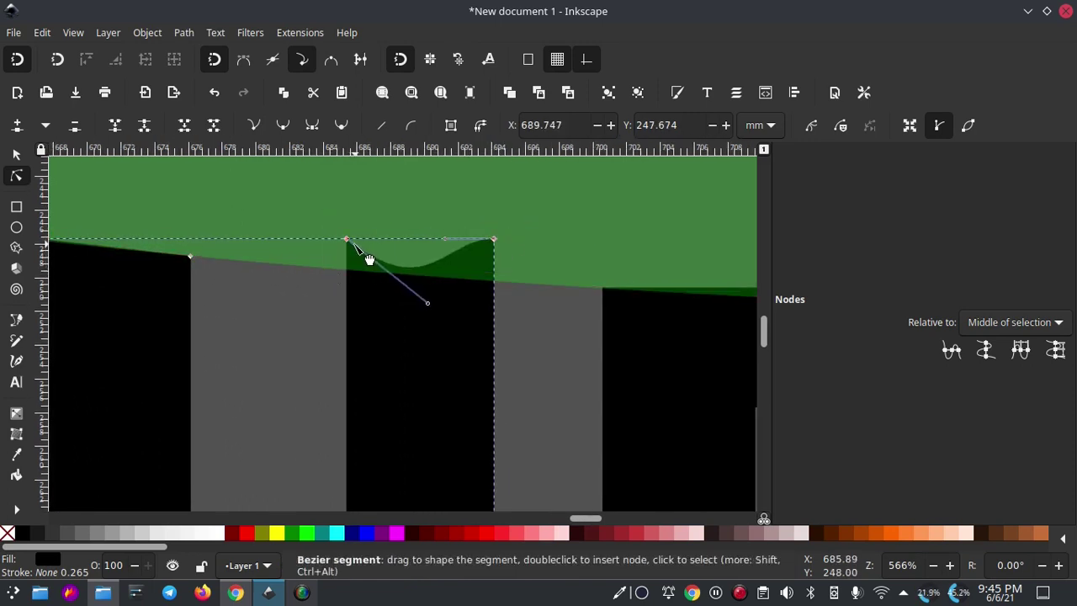
pyautogui.hotkey('ctrl', 'z')
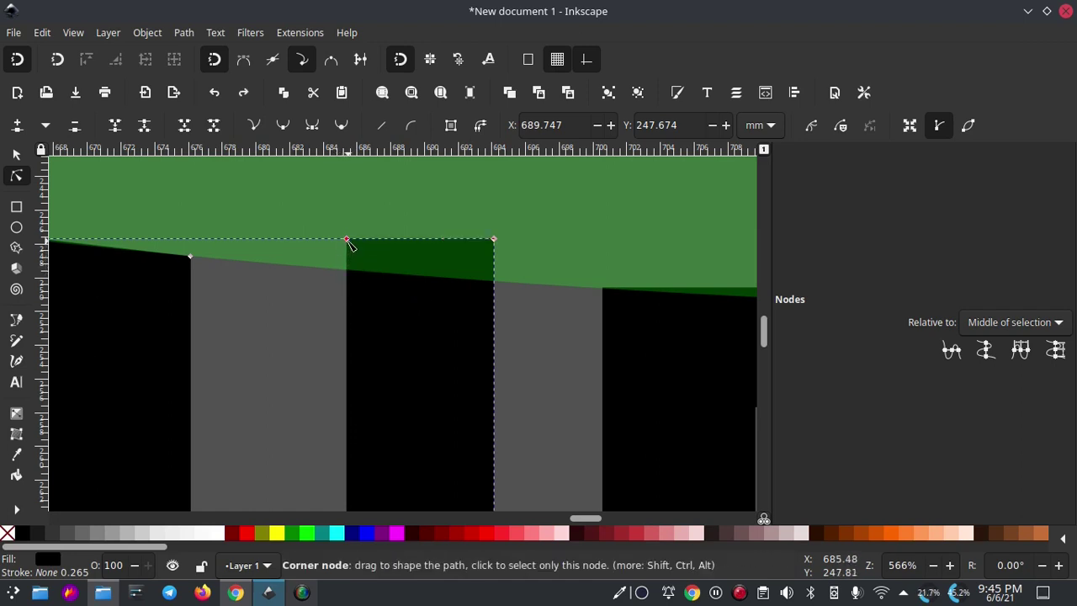
pyautogui.moveTo(349, 244); pyautogui.dragTo(357, 268)
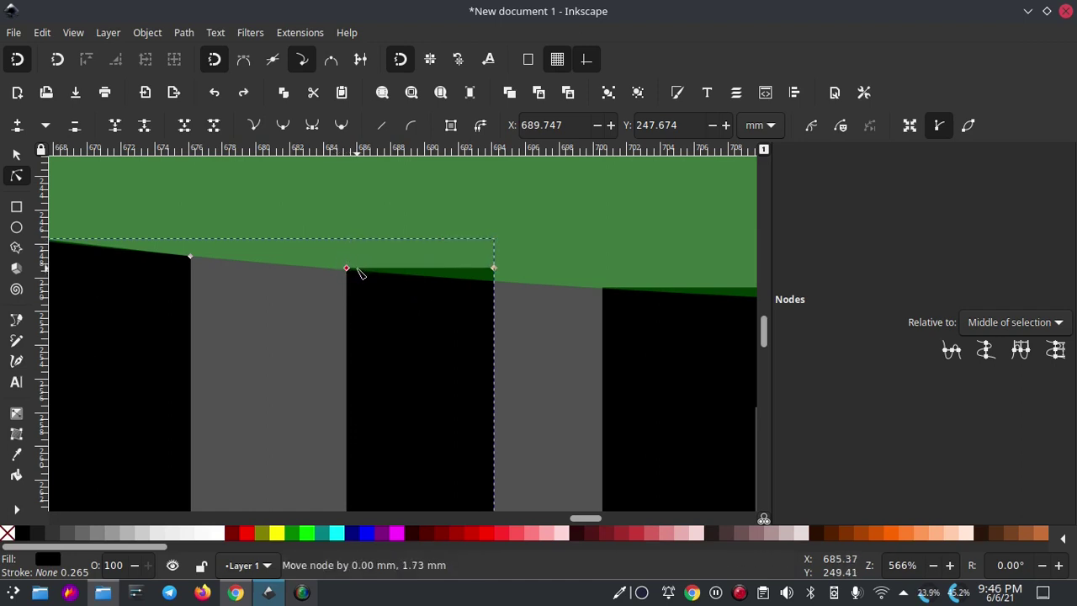
pyautogui.keyDown('ctrl'); pyautogui.scroll(1, 398, 283); pyautogui.keyUp('ctrl')
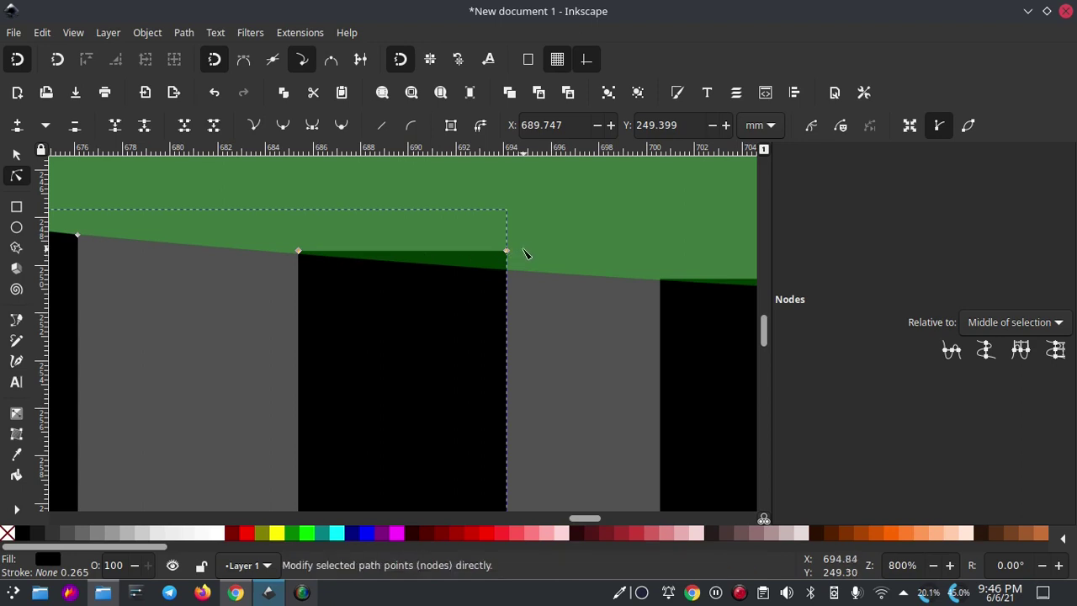
pyautogui.moveTo(505, 251); pyautogui.dragTo(507, 267)
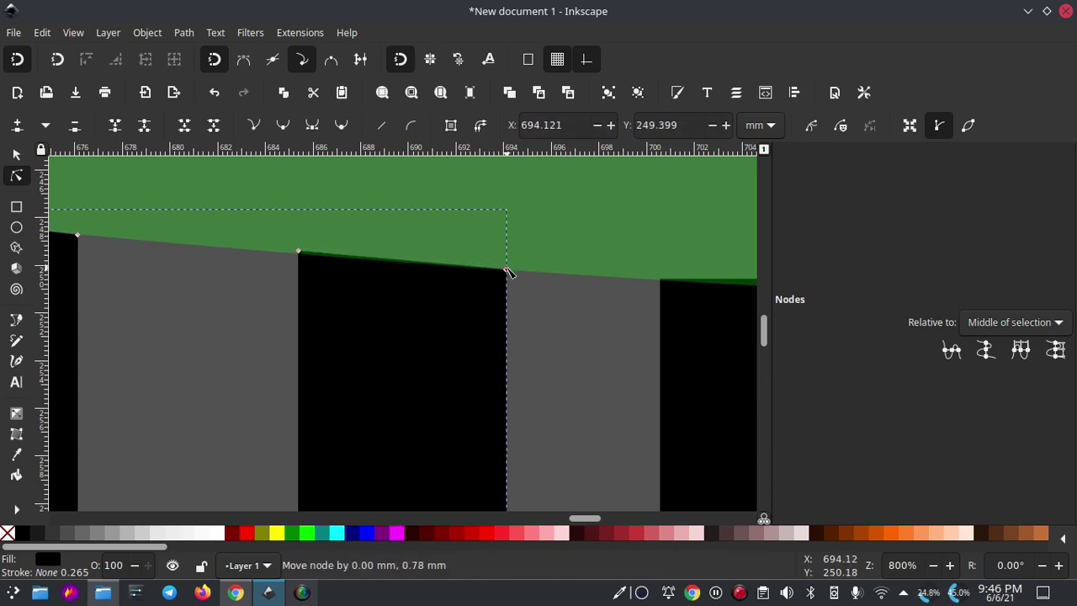
# Lower the B's top nodes under the curve and nudge its inner hole corner down
pyautogui.hscroll(5, 488, 288)
pyautogui.hscroll(4, 337, 278)
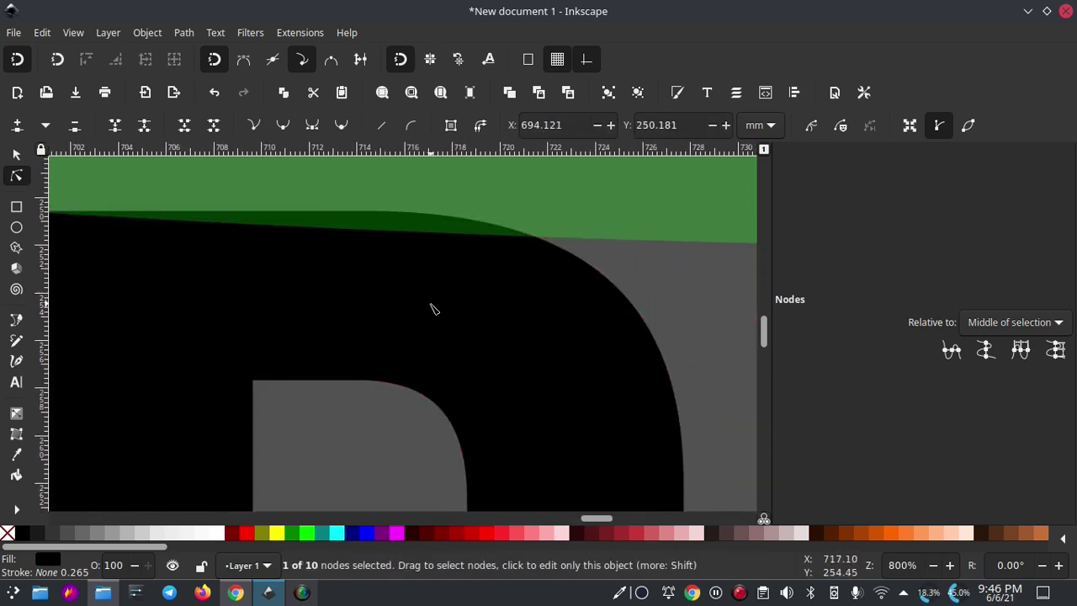
pyautogui.keyDown('ctrl'); pyautogui.scroll(-3, 429, 309); pyautogui.keyUp('ctrl')
pyautogui.moveTo(583, 236); pyautogui.dragTo(491, 350)
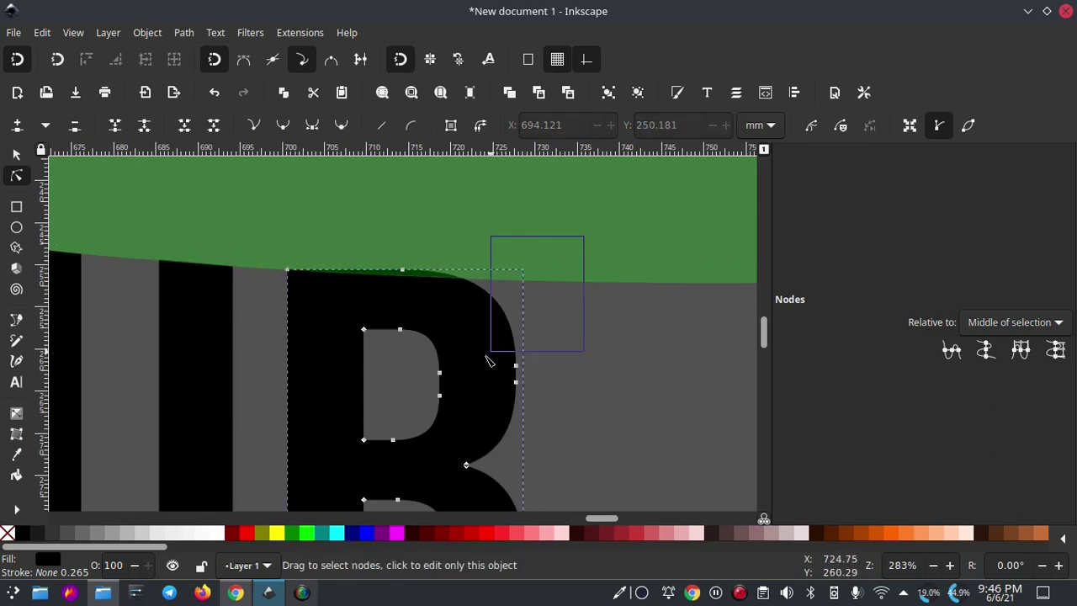
pyautogui.moveTo(387, 423); pyautogui.dragTo(396, 421)
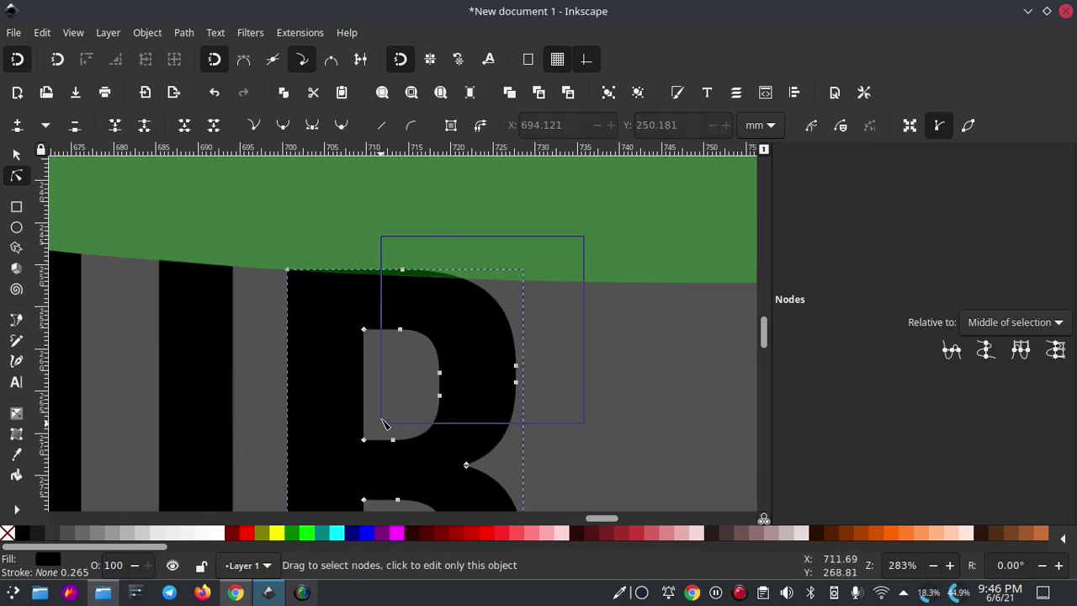
pyautogui.moveTo(383, 423); pyautogui.dragTo(384, 423)
pyautogui.keyDown('ctrl'); pyautogui.scroll(1, 450, 353); pyautogui.keyUp('ctrl')
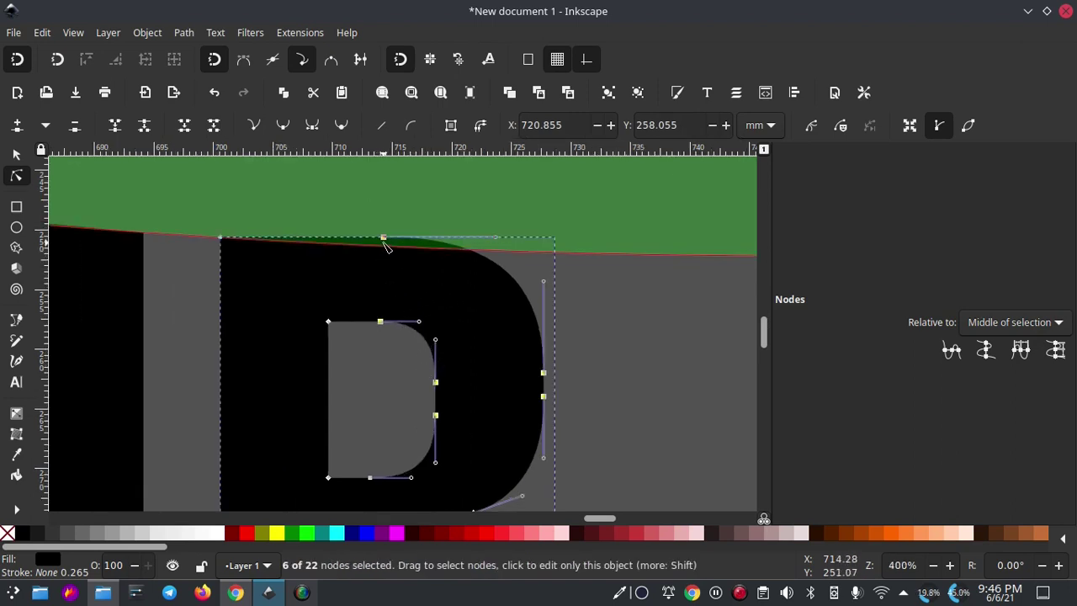
pyautogui.moveTo(385, 238); pyautogui.dragTo(385, 244)
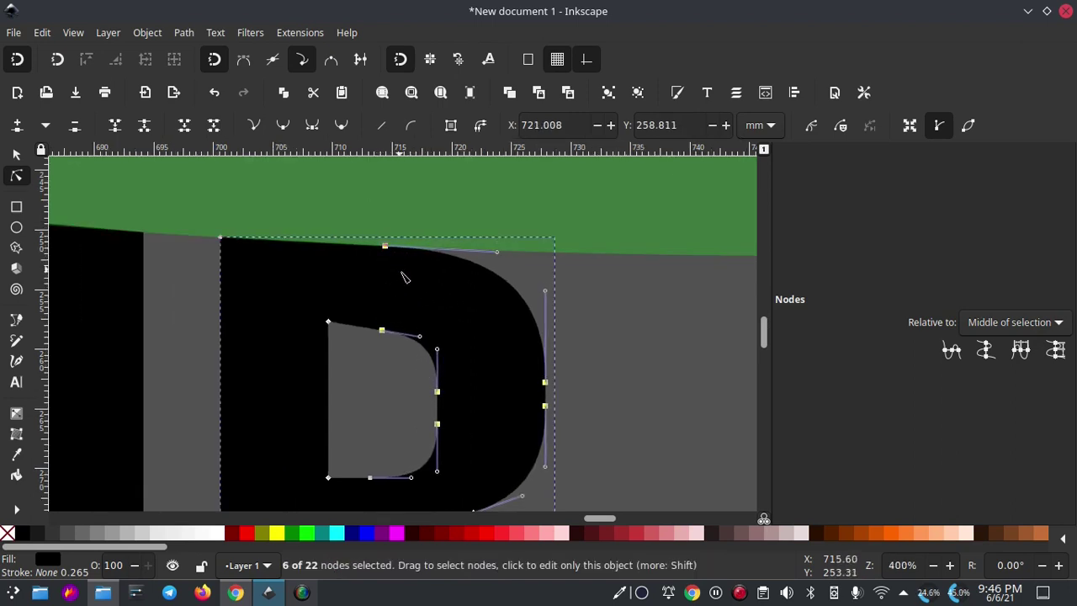
pyautogui.click(328, 322)
pyautogui.moveTo(330, 322); pyautogui.dragTo(328, 326)
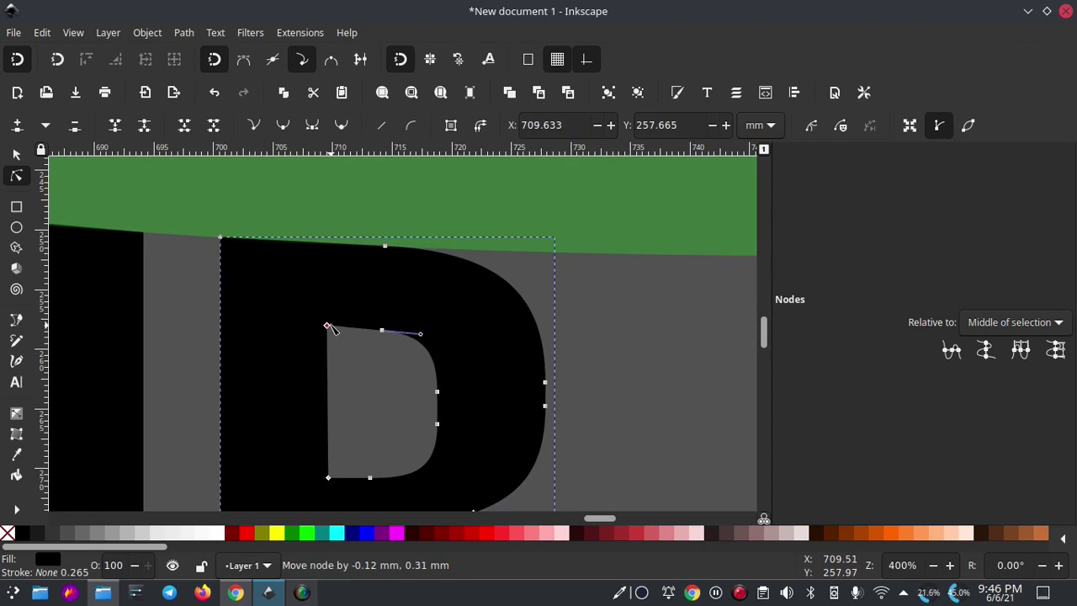
pyautogui.hscroll(5, 404, 325)
pyautogui.hscroll(5, 320, 329)
pyautogui.keyDown('ctrl'); pyautogui.scroll(-2, 350, 317); pyautogui.keyUp('ctrl')
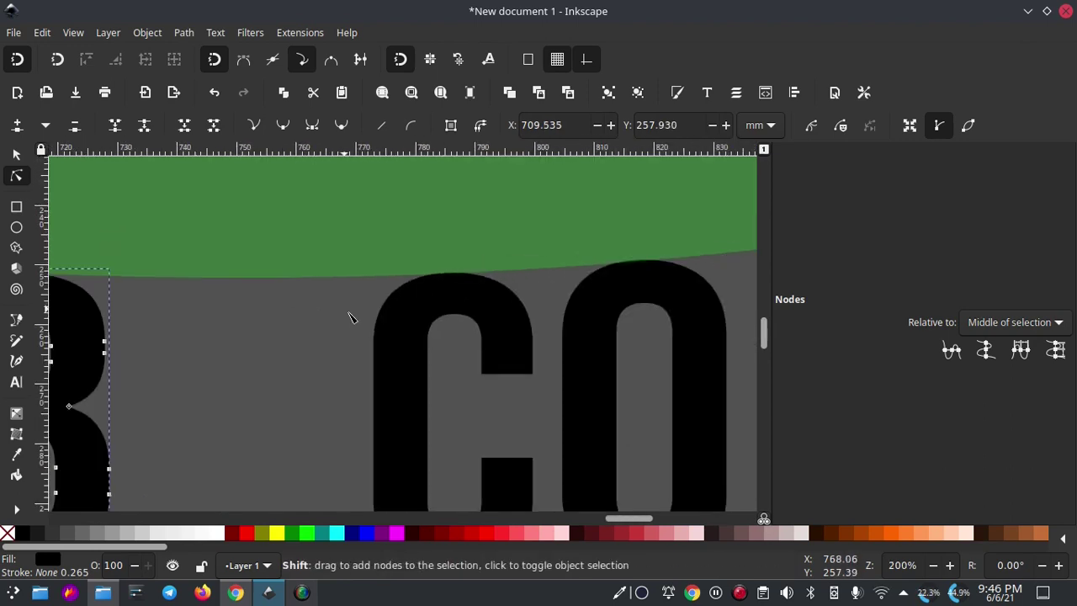
pyautogui.keyDown('ctrl'); pyautogui.scroll(-1, 350, 317); pyautogui.keyUp('ctrl')
pyautogui.hscroll(3, 396, 307)
pyautogui.keyDown('ctrl'); pyautogui.scroll(1, 395, 307); pyautogui.keyUp('ctrl')
pyautogui.keyDown('ctrl'); pyautogui.scroll(1, 437, 303); pyautogui.keyUp('ctrl')
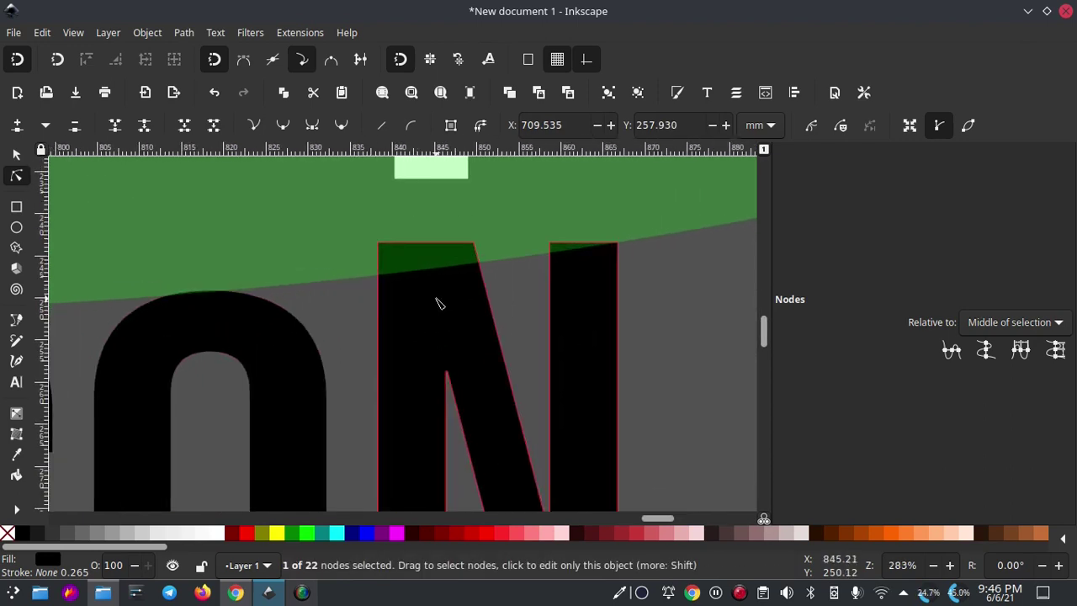
# Move the N's top corner nodes individually onto the ellipse curve
pyautogui.click(438, 303)
pyautogui.moveTo(407, 221); pyautogui.dragTo(503, 263)
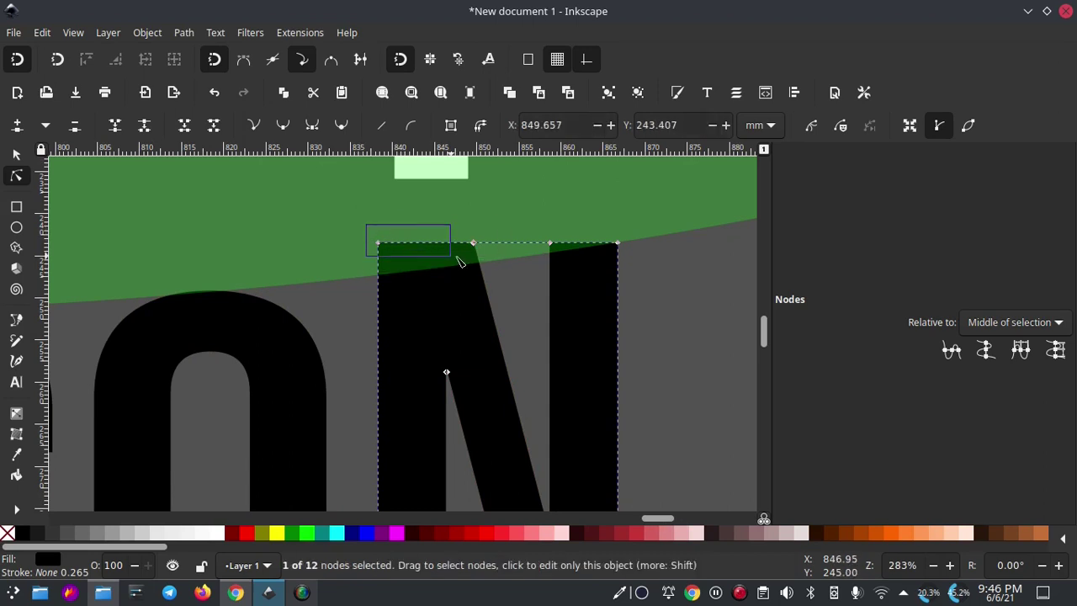
pyautogui.moveTo(452, 228); pyautogui.dragTo(368, 264)
pyautogui.keyDown('ctrl'); pyautogui.scroll(2, 471, 252); pyautogui.keyUp('ctrl')
pyautogui.moveTo(285, 234); pyautogui.dragTo(285, 299)
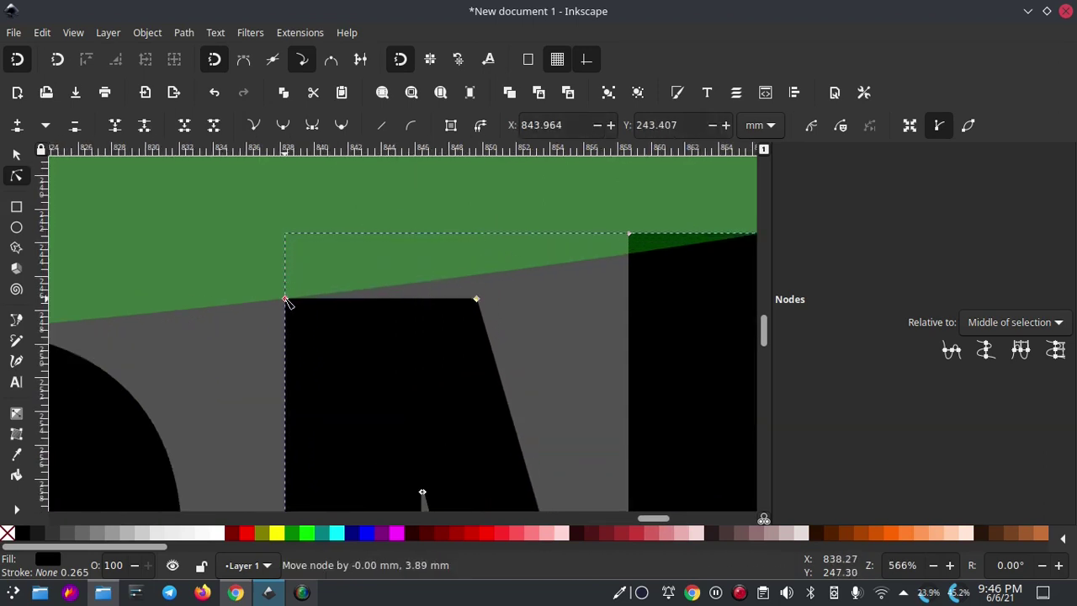
pyautogui.moveTo(476, 295); pyautogui.dragTo(471, 283)
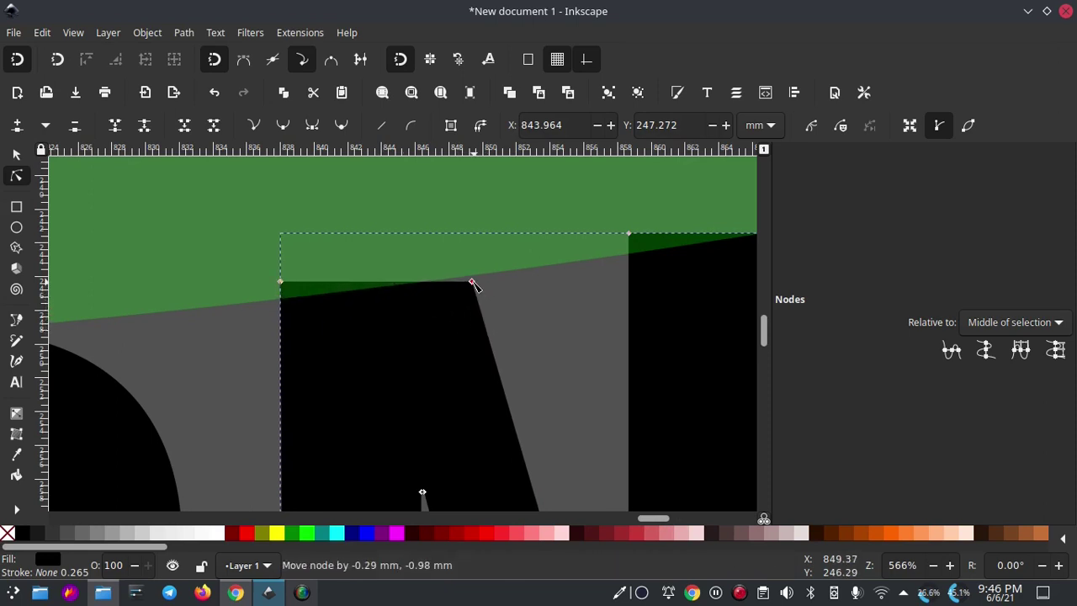
pyautogui.hotkey('ctrl', 'z')
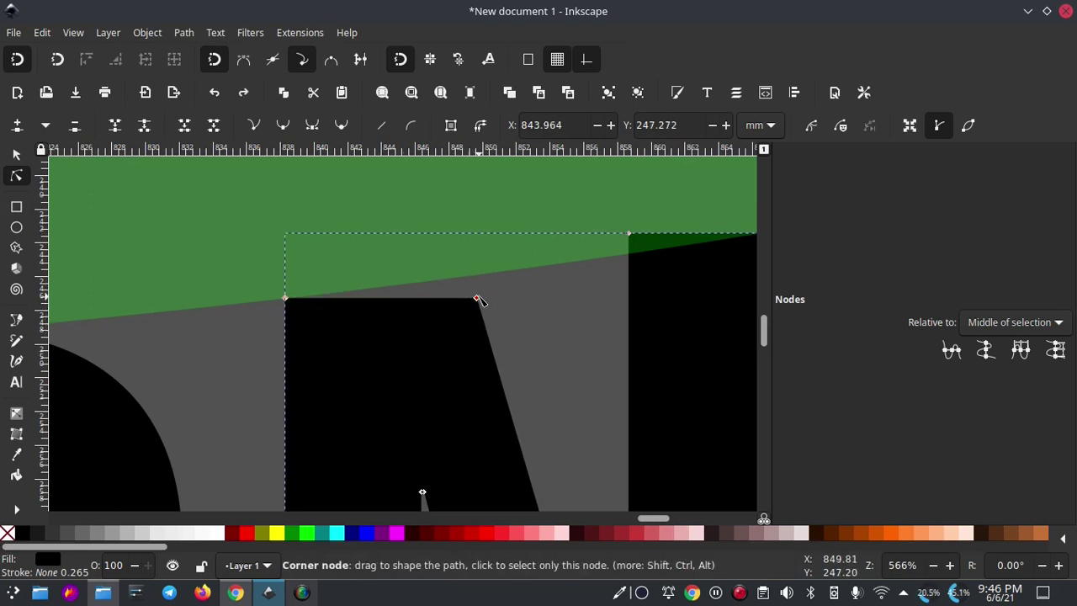
pyautogui.click(476, 298)
pyautogui.moveTo(476, 298)
pyautogui.mouseDown()
pyautogui.moveTo(477, 278)
pyautogui.moveTo(444, 277)
pyautogui.mouseUp()
pyautogui.hscroll(5, 484, 280)
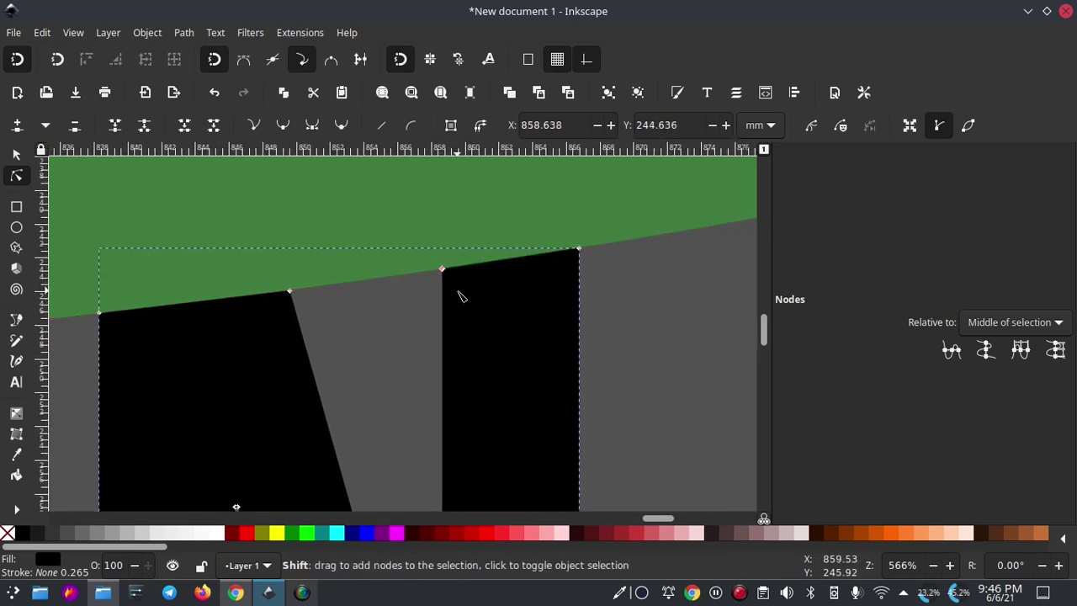
pyautogui.keyDown('ctrl'); pyautogui.scroll(-4, 459, 293); pyautogui.keyUp('ctrl')
# Delete the green guide ellipse from above the letters
pyautogui.click(16, 154)
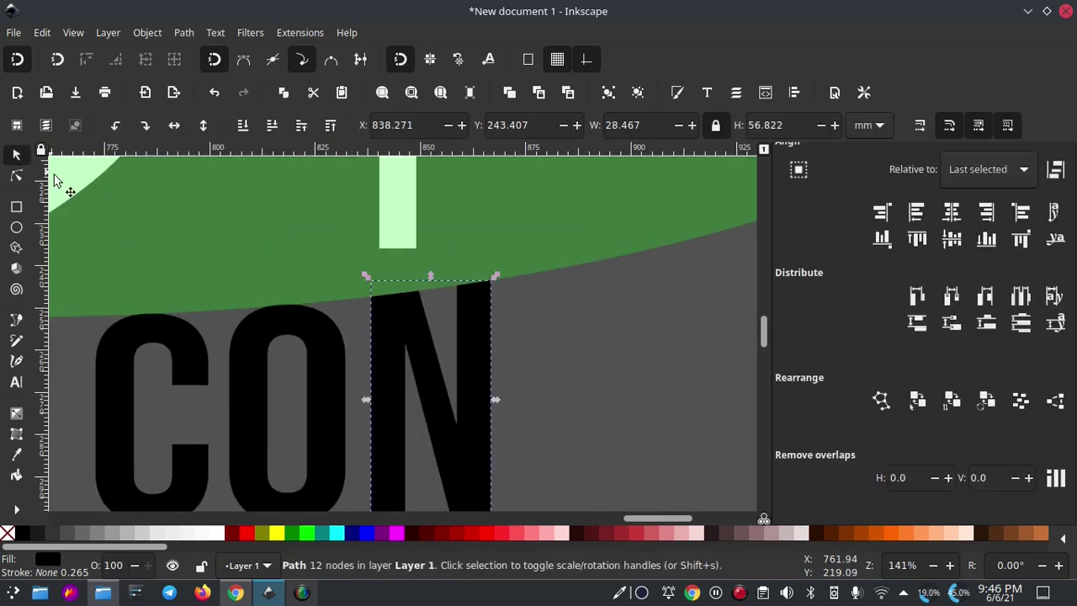
pyautogui.keyDown('ctrl'); pyautogui.scroll(-2, 377, 300); pyautogui.keyUp('ctrl')
pyautogui.keyDown('ctrl'); pyautogui.scroll(-2, 324, 318); pyautogui.keyUp('ctrl')
pyautogui.scroll(1, 324, 318)
pyautogui.click(378, 218)
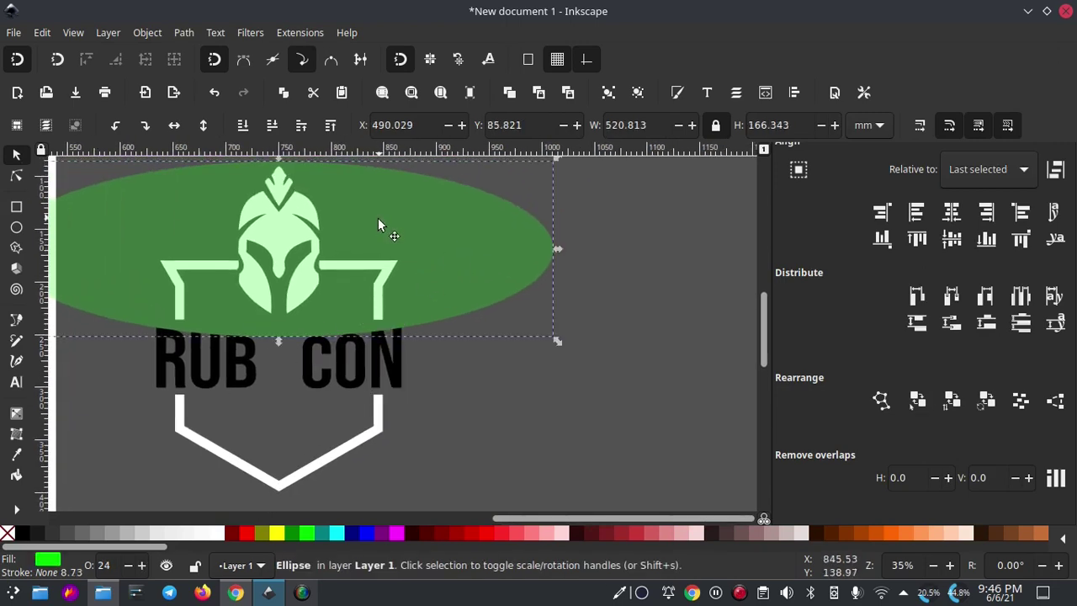
pyautogui.moveTo(378, 218); pyautogui.dragTo(498, 232)
pyautogui.rightClick(502, 232)
pyautogui.click(558, 248)
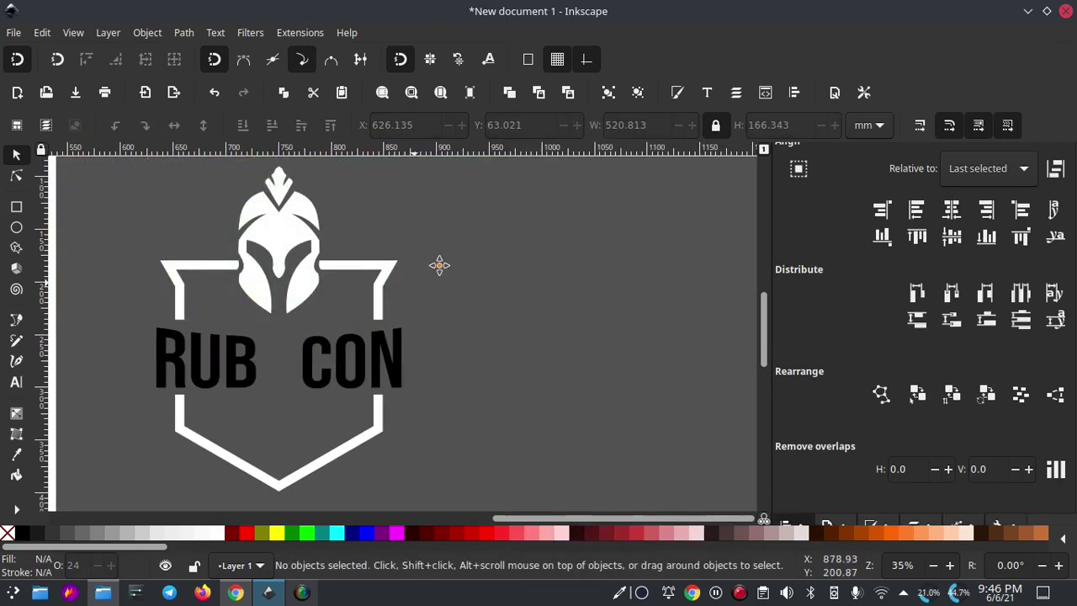
# Zoom in from 35% to 200% over the sketched sword between RUB and CON
pyautogui.hscroll(-5, 440, 264)
pyautogui.scroll(1, 440, 335)
pyautogui.hscroll(-5, 440, 335)
pyautogui.scroll(-1, 475, 316)
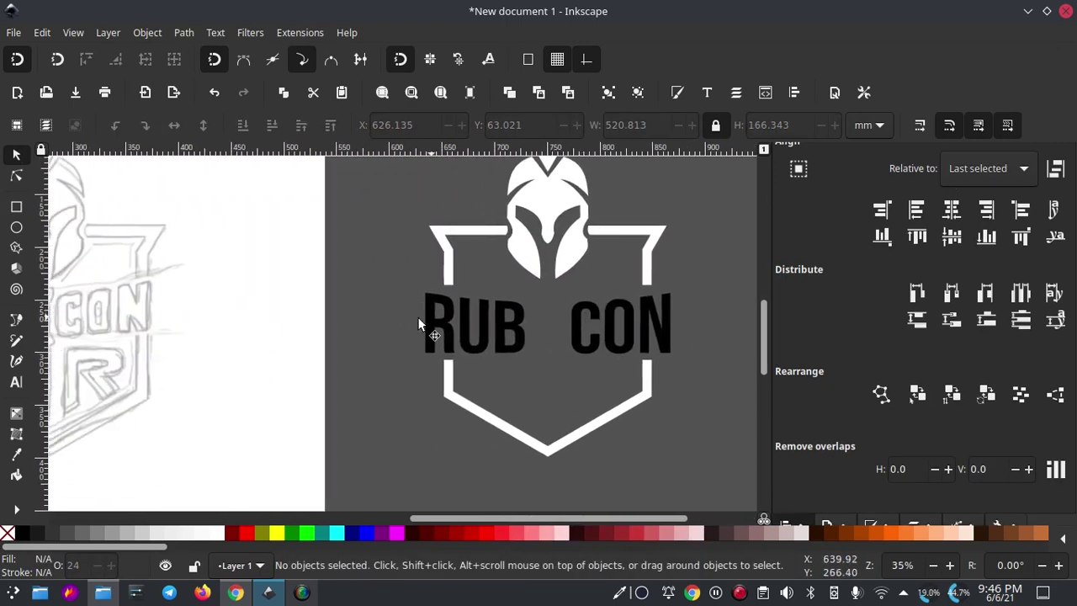
pyautogui.hscroll(-8, 418, 322)
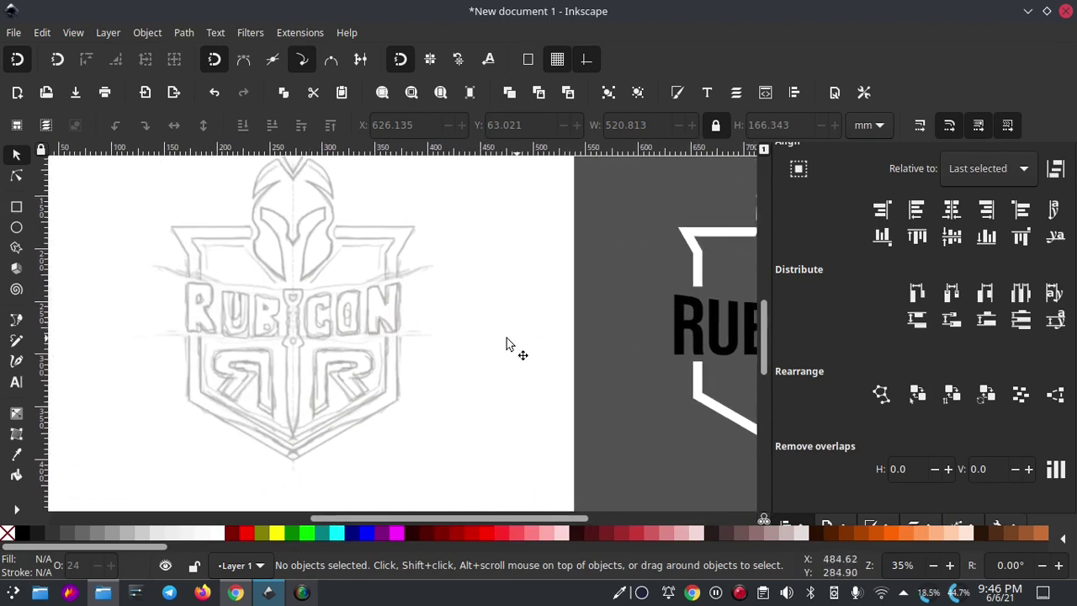
pyautogui.keyDown('ctrl'); pyautogui.scroll(3, 291, 307); pyautogui.keyUp('ctrl')
pyautogui.keyDown('ctrl'); pyautogui.scroll(1, 296, 305); pyautogui.keyUp('ctrl')
pyautogui.keyDown('ctrl'); pyautogui.scroll(1, 299, 294); pyautogui.keyUp('ctrl')
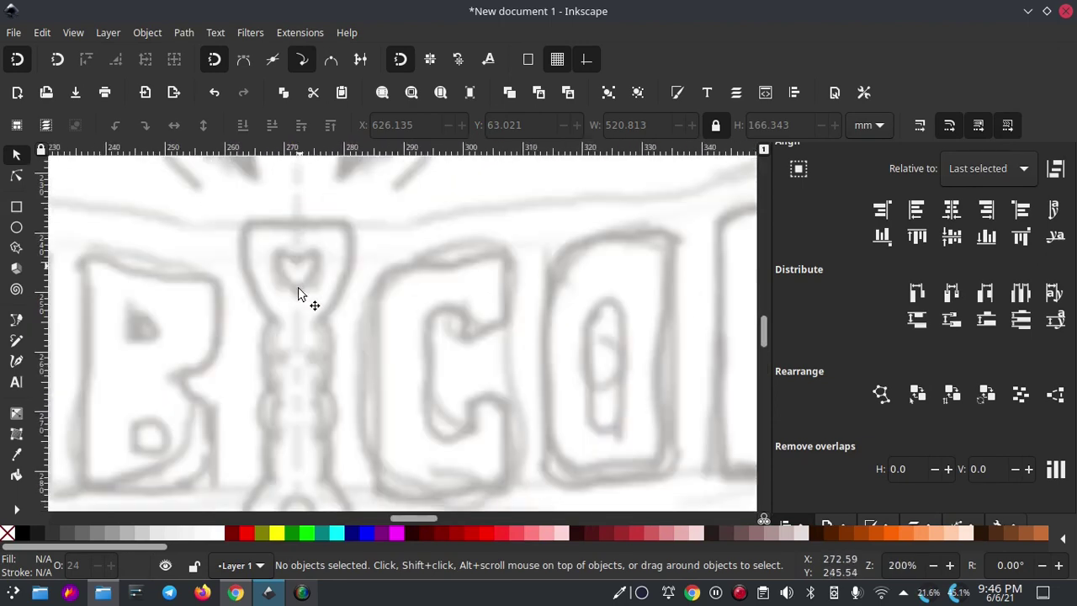
# Trace half the sword with the Pen and curve its hilt edge with the Node tool
pyautogui.click(16, 321)
pyautogui.click(295, 221)
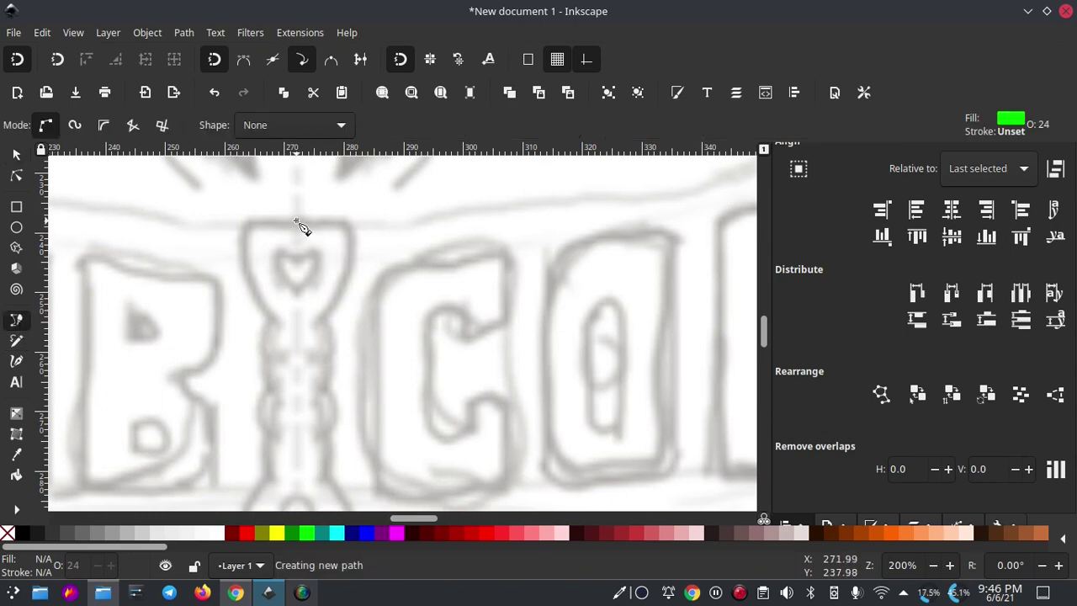
pyautogui.click(894, 508)
pyautogui.press('n')
pyautogui.keyDown('ctrl'); pyautogui.scroll(4, 144, 165); pyautogui.keyUp('ctrl')
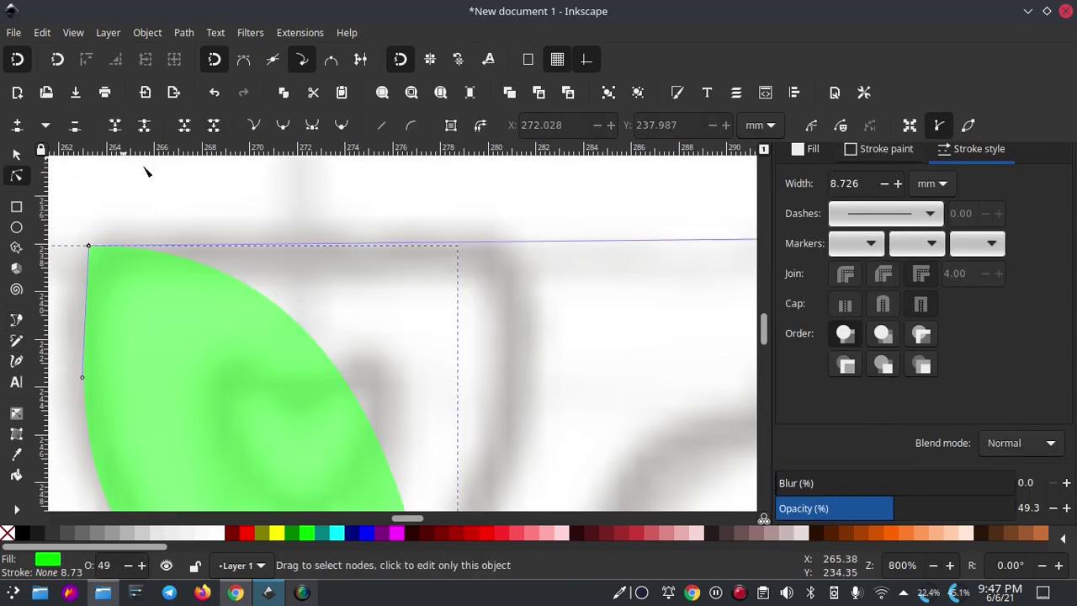
pyautogui.keyDown('ctrl'); pyautogui.scroll(1, 308, 272); pyautogui.keyUp('ctrl')
pyautogui.keyDown('ctrl'); pyautogui.scroll(-2, 211, 288); pyautogui.keyUp('ctrl')
pyautogui.moveTo(291, 353); pyautogui.dragTo(238, 357)
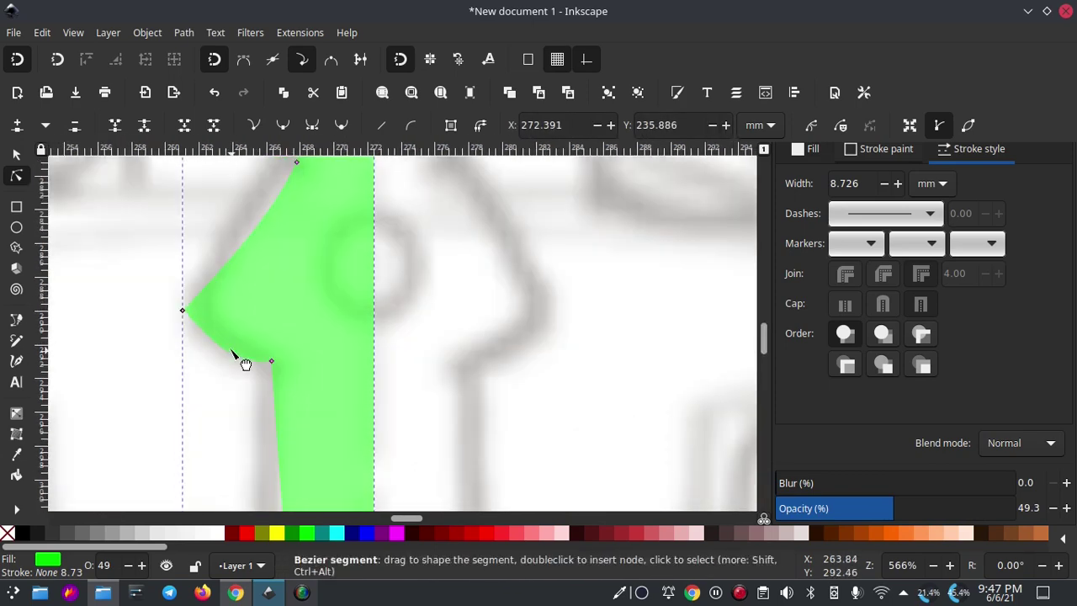
pyautogui.keyDown('ctrl'); pyautogui.scroll(-4, 312, 361); pyautogui.keyUp('ctrl')
# Duplicate the half-sword and place the copy beside the original
pyautogui.click(16, 155)
pyautogui.keyDown('ctrl'); pyautogui.scroll(-1, 277, 326); pyautogui.keyUp('ctrl')
pyautogui.keyDown('ctrl'); pyautogui.scroll(-2, 277, 325); pyautogui.keyUp('ctrl')
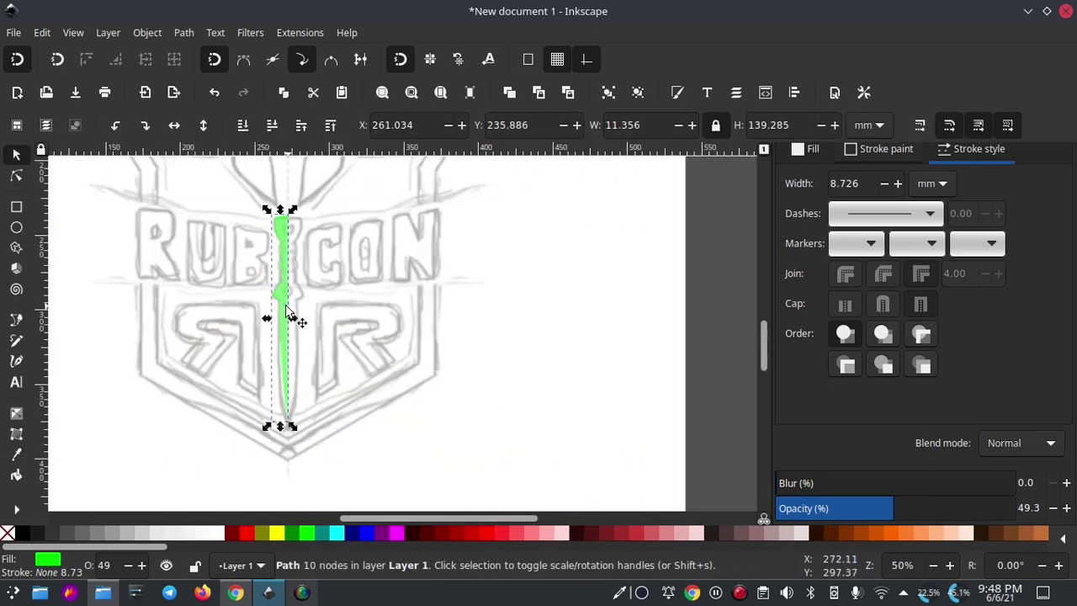
pyautogui.rightClick(286, 315)
pyautogui.click(352, 235)
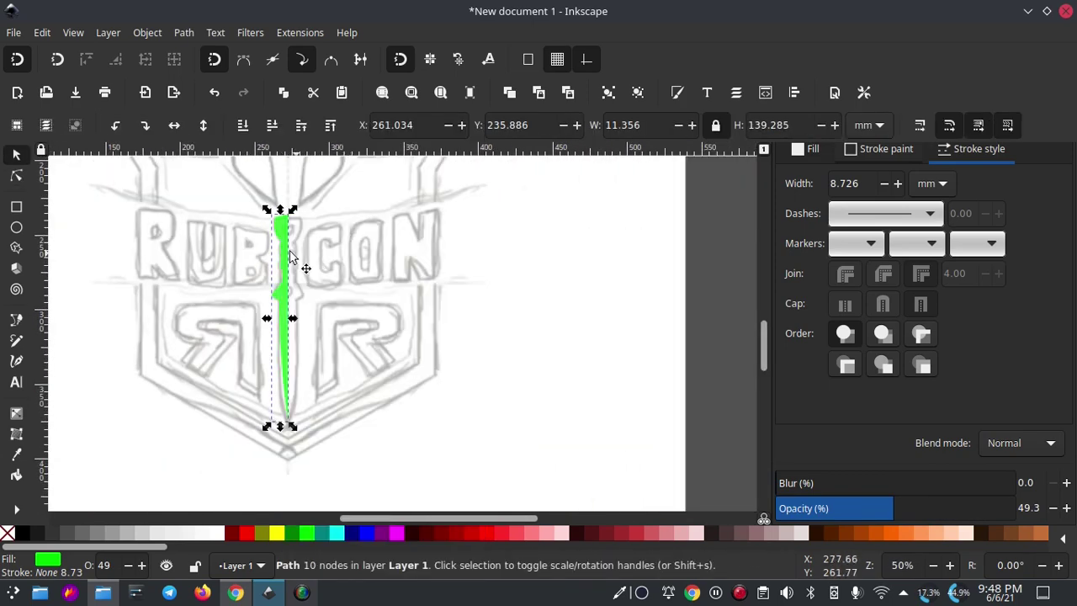
pyautogui.keyDown('ctrl'); pyautogui.scroll(2, 286, 244); pyautogui.keyUp('ctrl')
pyautogui.keyDown('ctrl'); pyautogui.scroll(1, 264, 216); pyautogui.keyUp('ctrl')
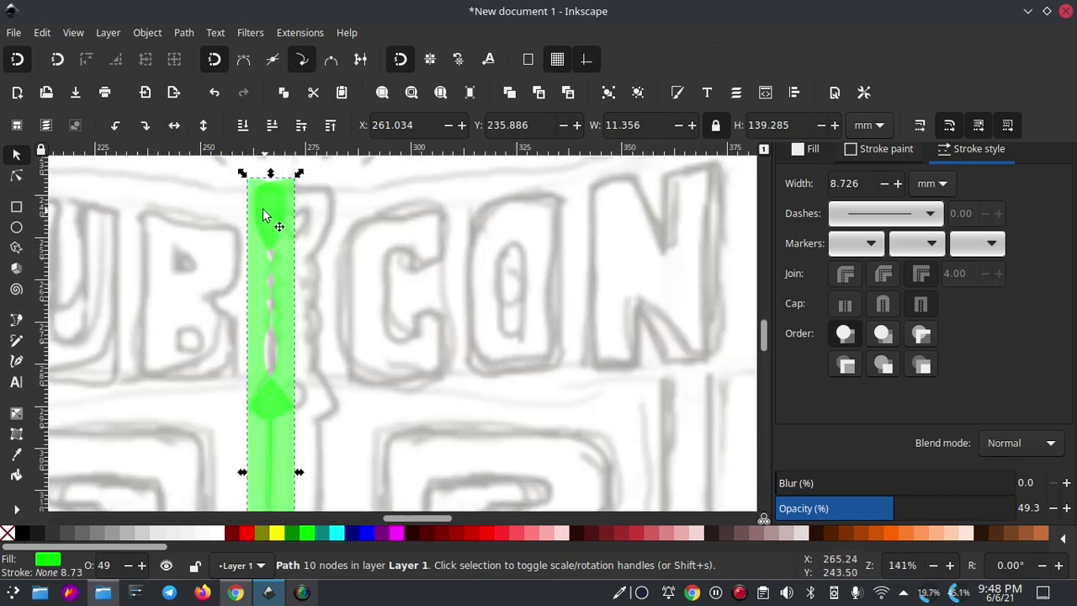
pyautogui.moveTo(263, 227); pyautogui.dragTo(313, 222)
# Union the two sword halves into one path and set opacity to 100
pyautogui.keyDown('shift'); pyautogui.click(271, 202); pyautogui.keyUp('shift')
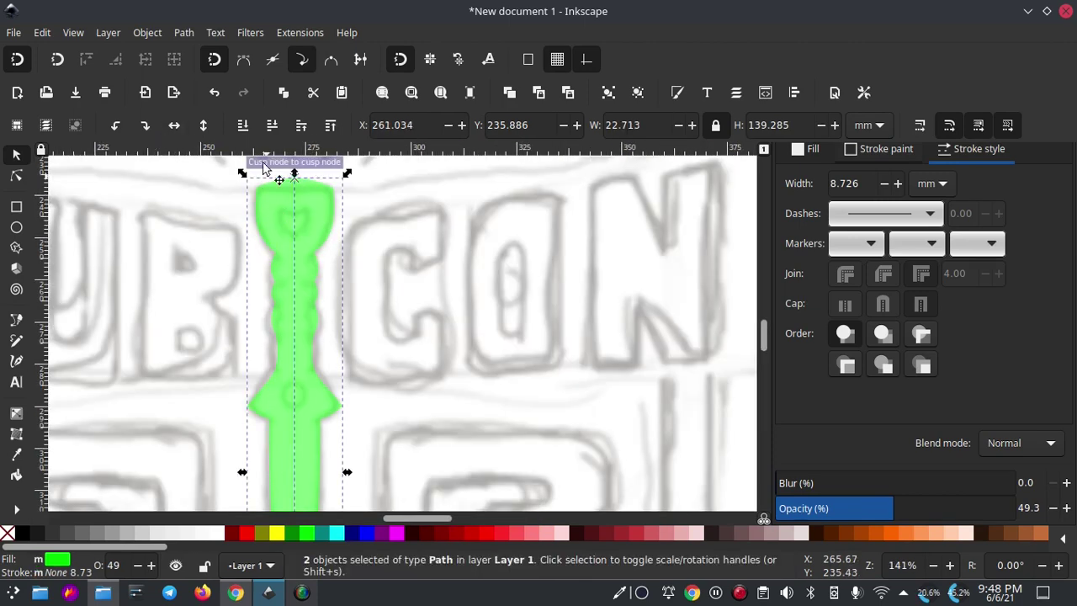
pyautogui.click(183, 32)
pyautogui.click(202, 107)
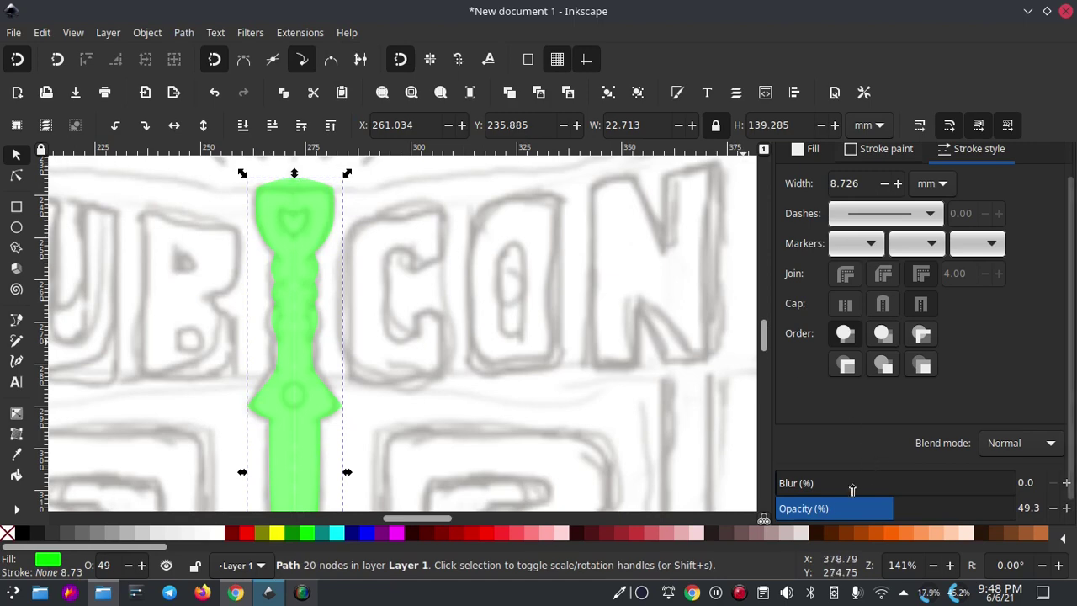
pyautogui.moveTo(864, 511); pyautogui.dragTo(1015, 508)
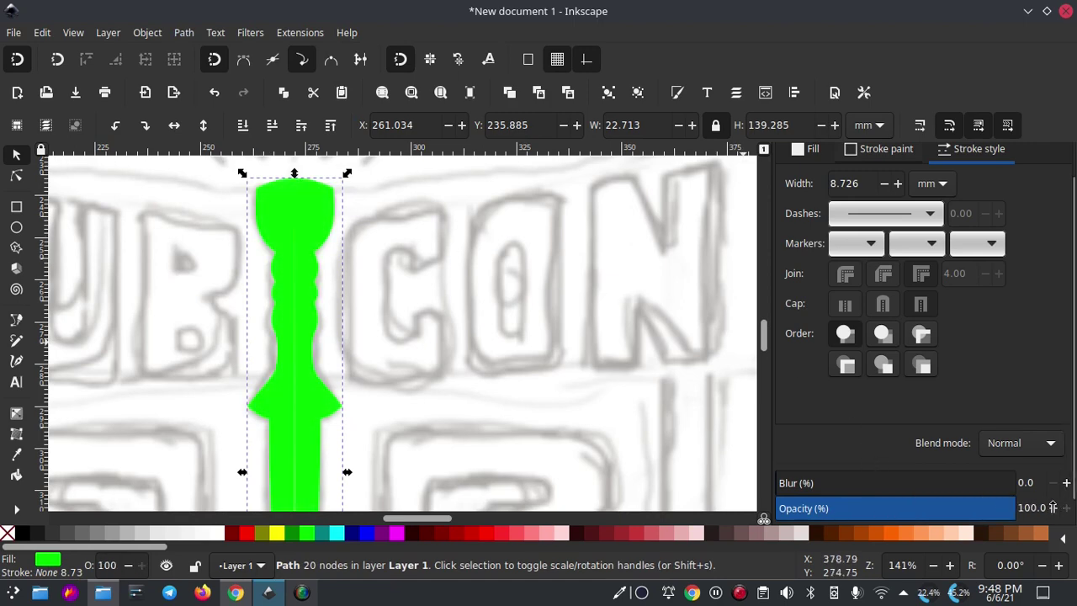
pyautogui.scroll(-2, 429, 337)
pyautogui.scroll(-2, 480, 336)
pyautogui.scroll(-1, 97, 387)
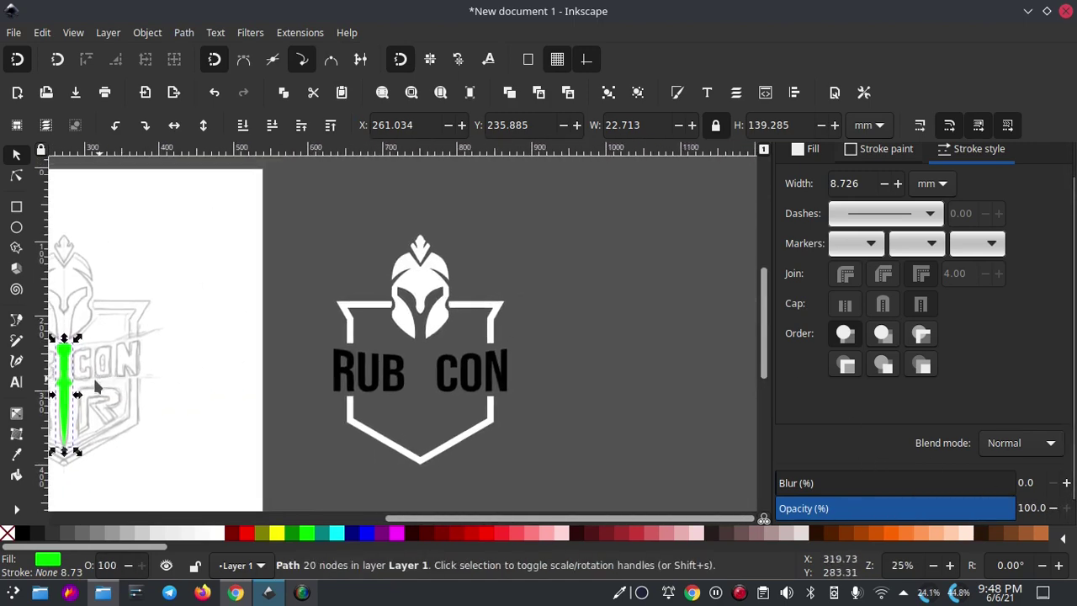
# Align the sword with the helmet and fill it white
pyautogui.keyDown('shift'); pyautogui.click(423, 307); pyautogui.keyUp('shift')
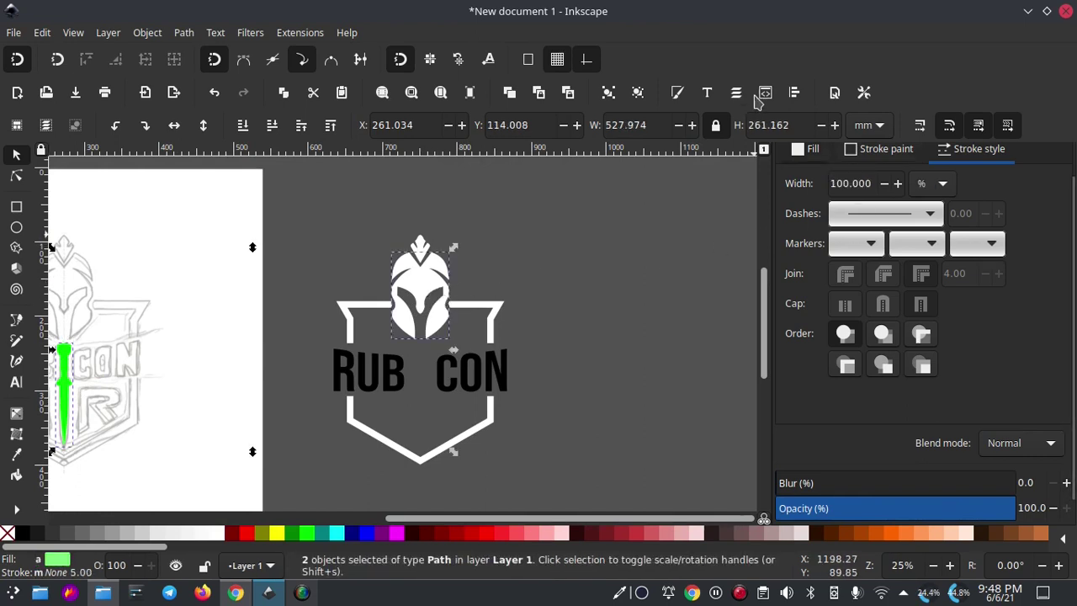
pyautogui.click(793, 92)
pyautogui.press('Escape')
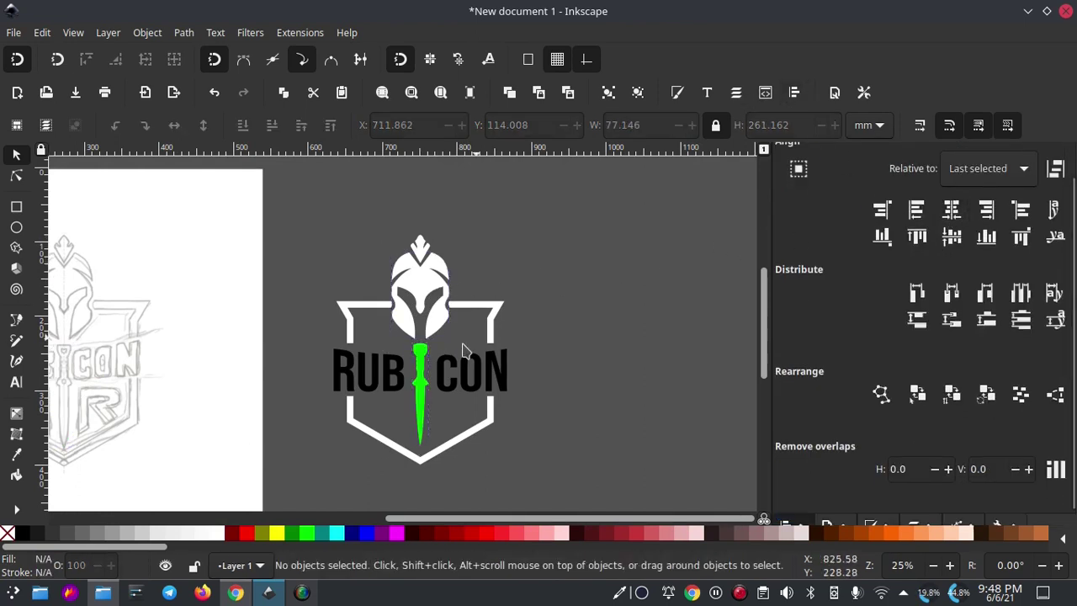
pyautogui.keyDown('ctrl'); pyautogui.scroll(1, 446, 374); pyautogui.keyUp('ctrl')
pyautogui.keyDown('ctrl'); pyautogui.scroll(1, 386, 404); pyautogui.keyUp('ctrl')
pyautogui.click(386, 405)
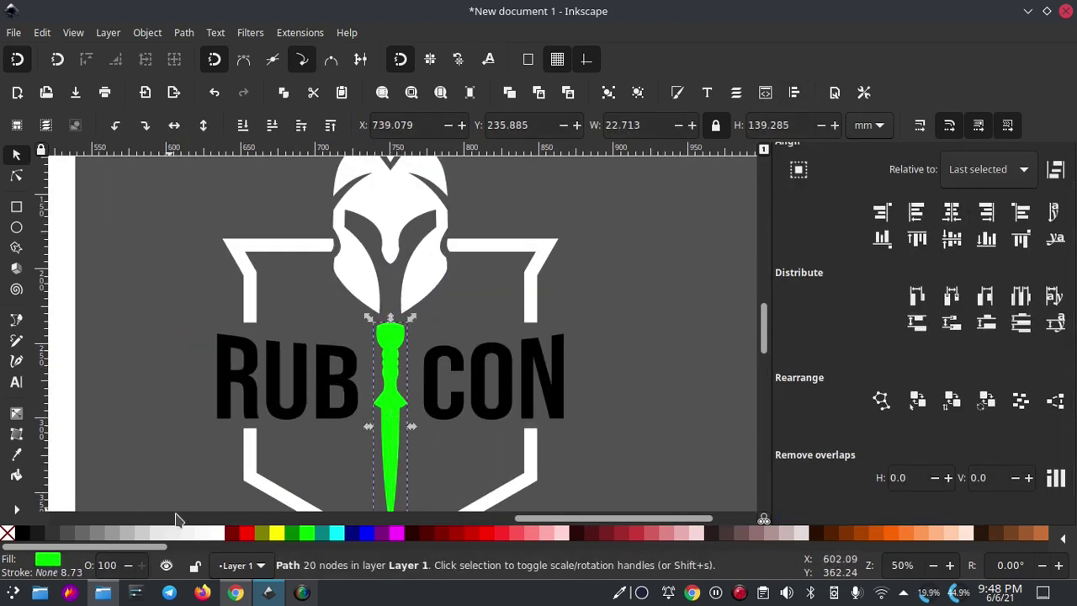
pyautogui.click(218, 532)
pyautogui.click(594, 369)
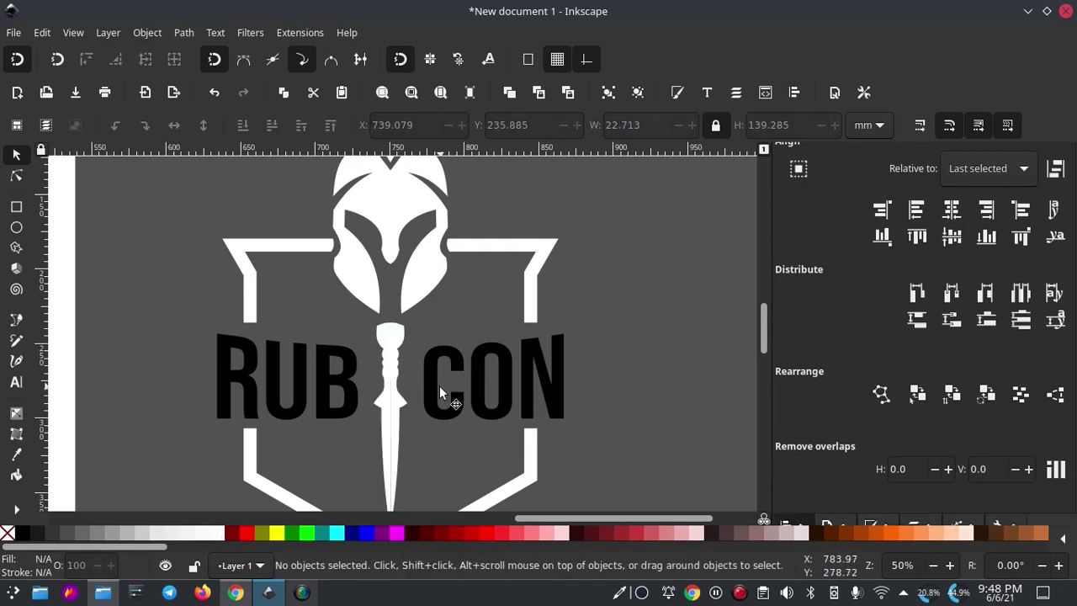
pyautogui.keyDown('ctrl'); pyautogui.scroll(1, 437, 399); pyautogui.keyUp('ctrl')
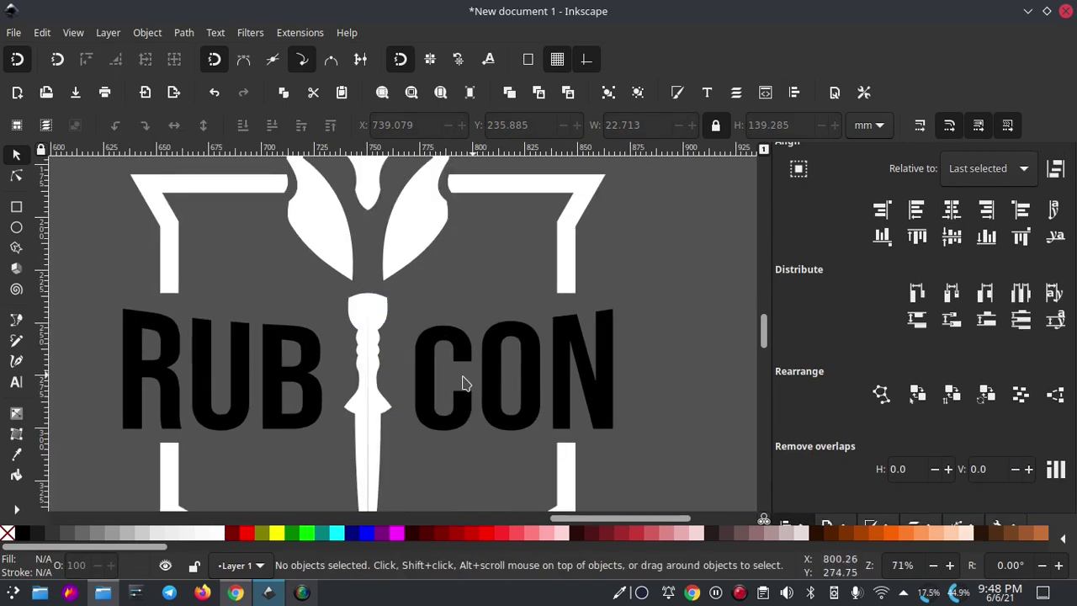
pyautogui.keyDown('ctrl'); pyautogui.scroll(-1, 429, 391); pyautogui.keyUp('ctrl')
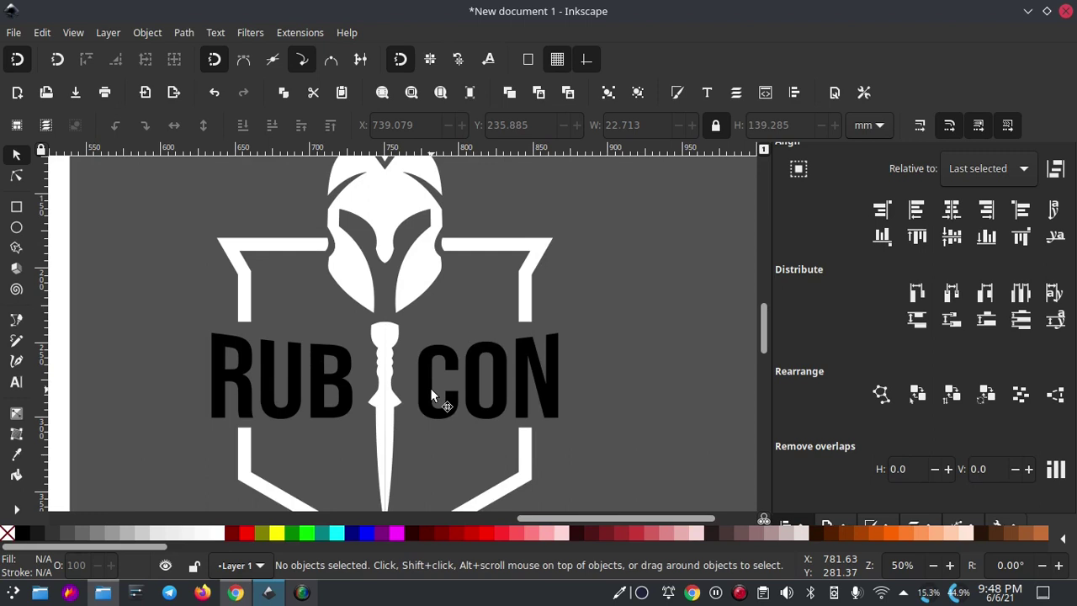
pyautogui.scroll(-1, 404, 368)
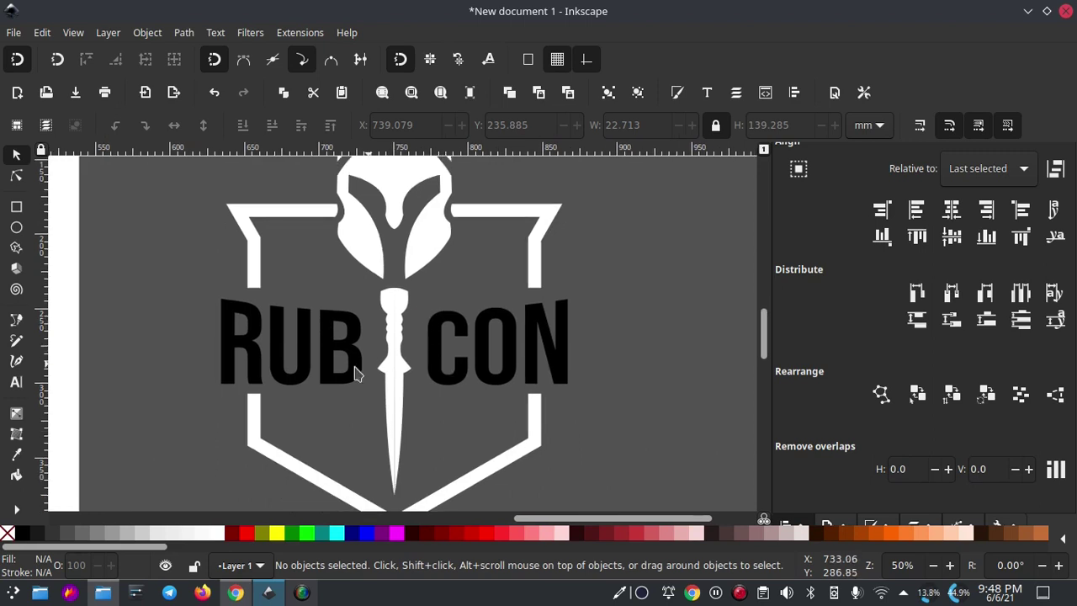
# Type the tagline 'REAL OF THE KING' and set its font to Poppins
pyautogui.press('t')
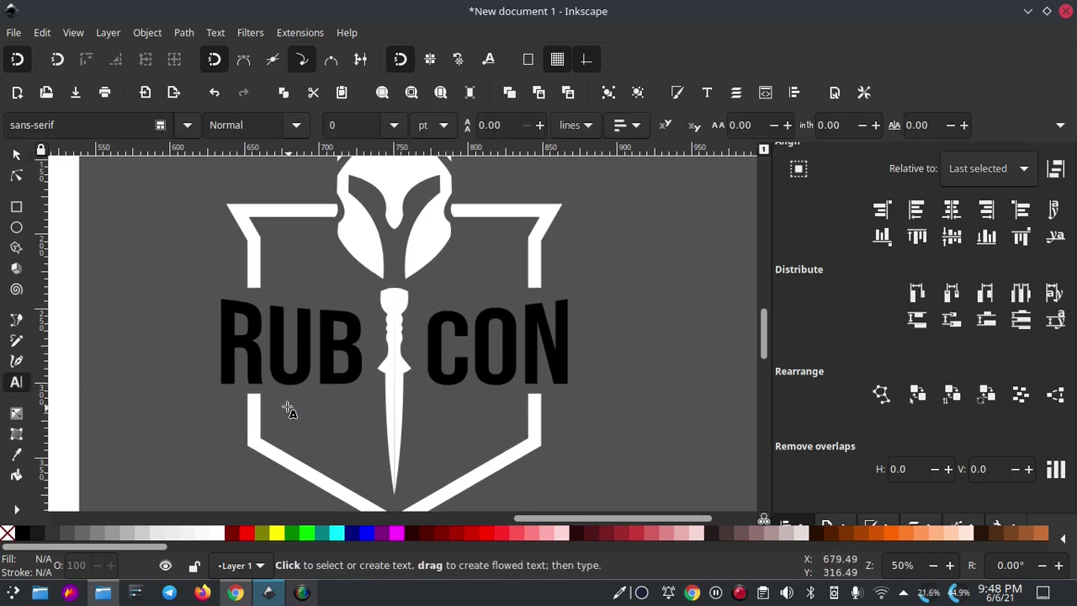
pyautogui.write('REALB')
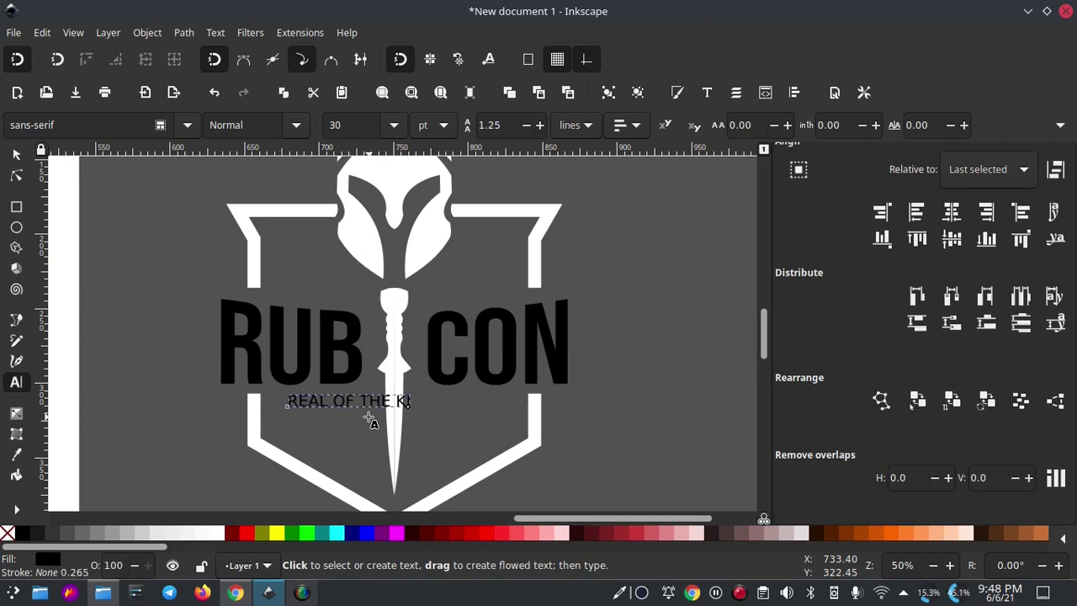
pyautogui.write('NG')
pyautogui.hotkey('ctrl', 'a')
pyautogui.click(32, 124)
pyautogui.write('Po')
pyautogui.click(24, 144)
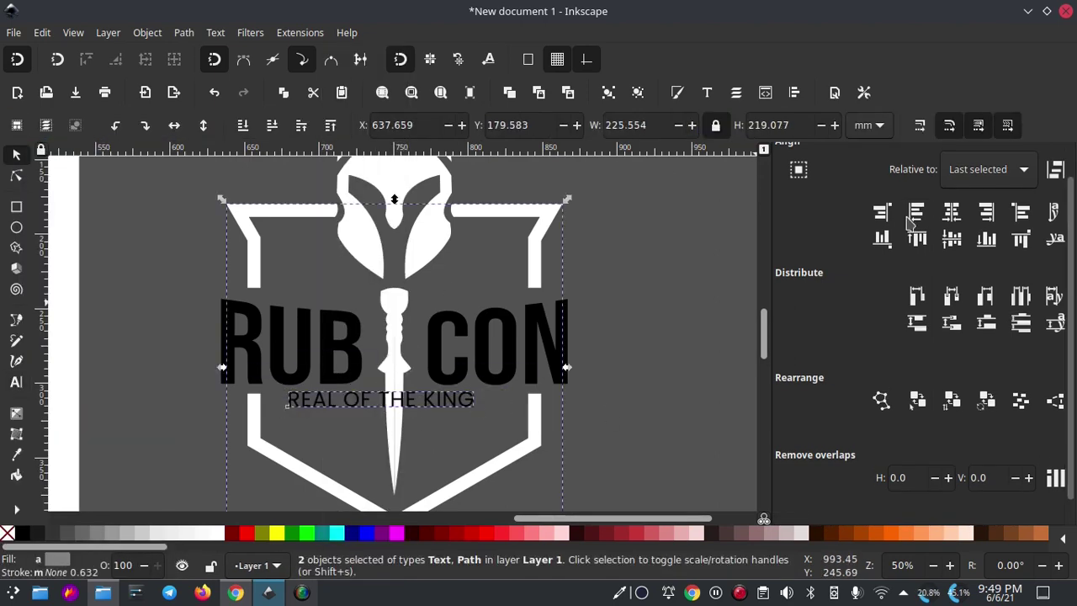
# Open a gap between 'REAL OF' and 'THE KING' to leave room for the sword
pyautogui.press('1')
pyautogui.doubleClick(404, 389)
pyautogui.press('Escape')
pyautogui.click(468, 391)
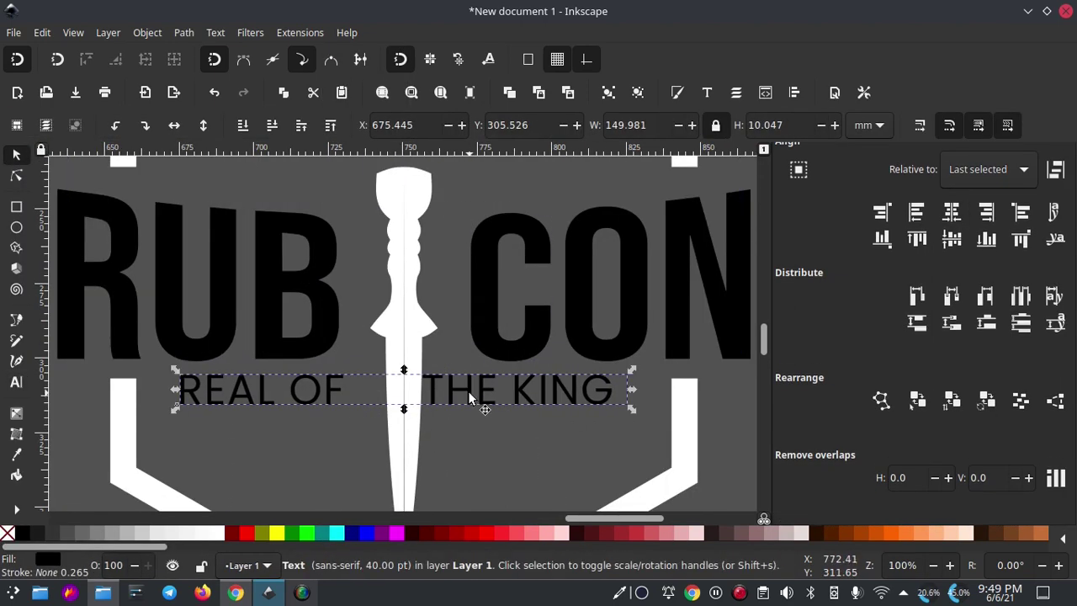
# Centre the tagline horizontally with the helmet
pyautogui.scroll(-1, 465, 317)
pyautogui.scroll(-1, 449, 329)
pyautogui.keyDown('ctrl'); pyautogui.scroll(-2, 455, 313); pyautogui.keyUp('ctrl')
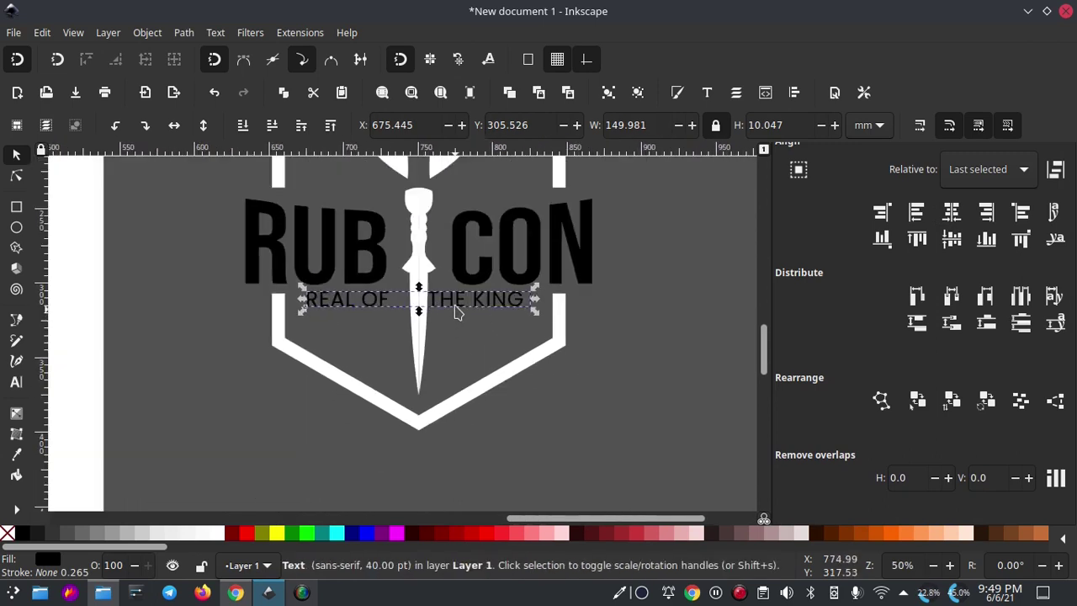
pyautogui.scroll(2, 455, 313)
pyautogui.keyDown('shift'); pyautogui.click(451, 232); pyautogui.keyUp('shift')
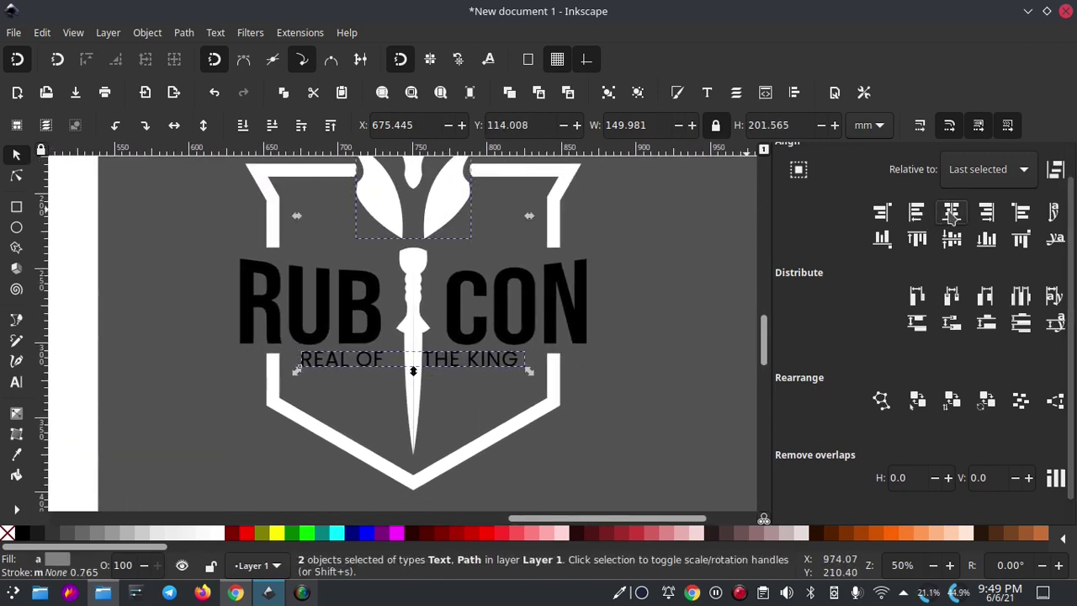
pyautogui.click(951, 214)
pyautogui.click(452, 377)
# Nudge the tagline slightly right and down, then enlarge it a little
pyautogui.keyDown('ctrl'); pyautogui.scroll(1, 451, 373); pyautogui.keyUp('ctrl')
pyautogui.click(286, 366)
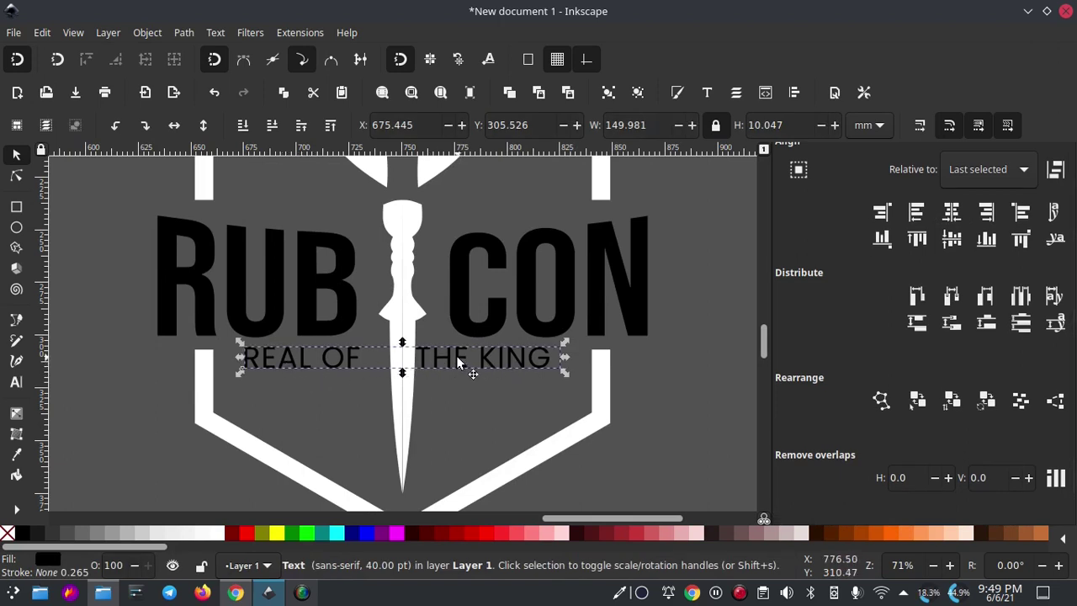
pyautogui.moveTo(456, 355); pyautogui.dragTo(470, 365)
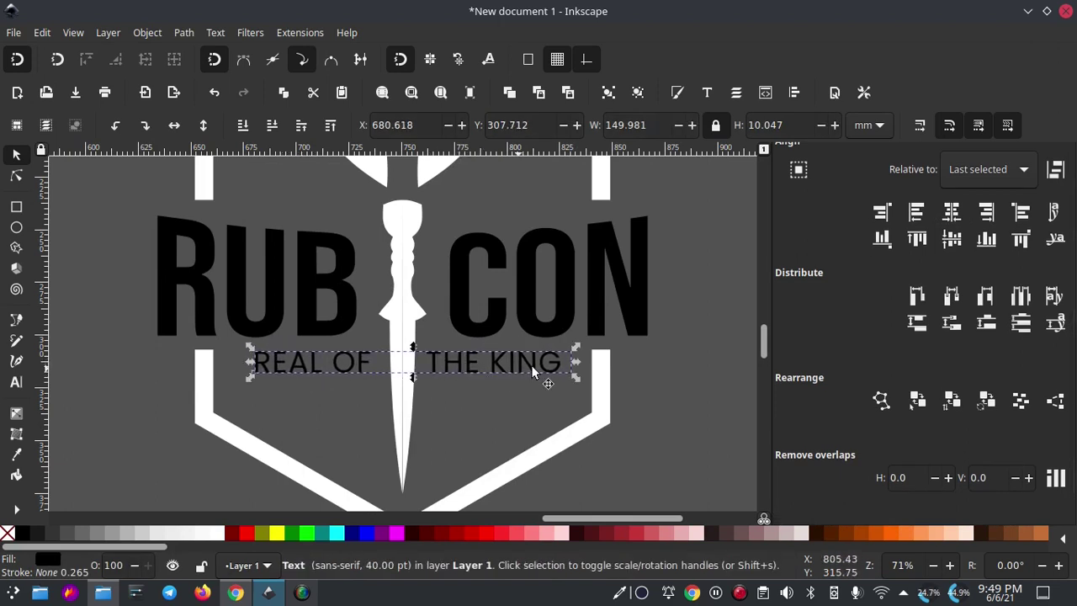
pyautogui.click(477, 378)
pyautogui.keyDown('ctrl'); pyautogui.scroll(-2, 477, 377); pyautogui.keyUp('ctrl')
pyautogui.keyDown('ctrl'); pyautogui.scroll(1, 461, 375); pyautogui.keyUp('ctrl')
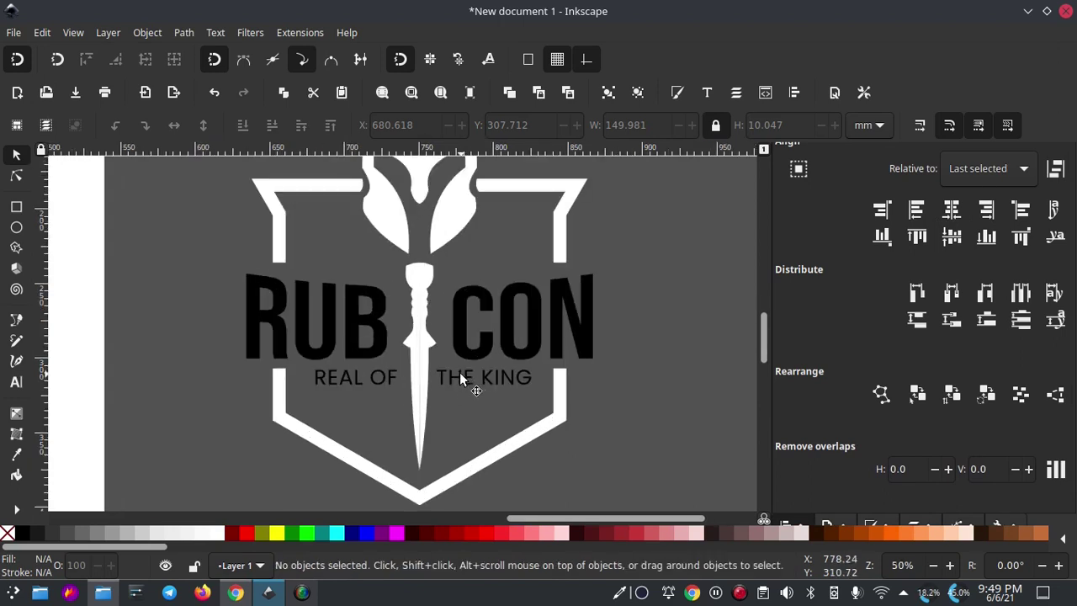
pyautogui.click(530, 380)
pyautogui.moveTo(544, 392); pyautogui.dragTo(556, 403)
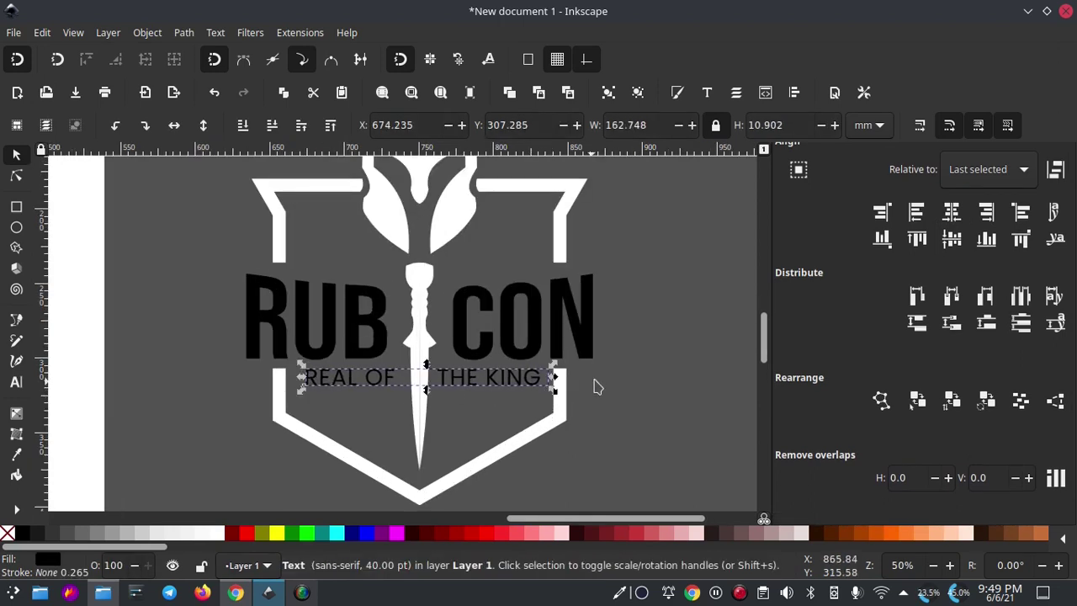
pyautogui.click(510, 383)
# Union the helmet, crest pieces, shield frame and sword into a single 92-node path
pyautogui.keyDown('ctrl'); pyautogui.scroll(-2, 461, 413); pyautogui.keyUp('ctrl')
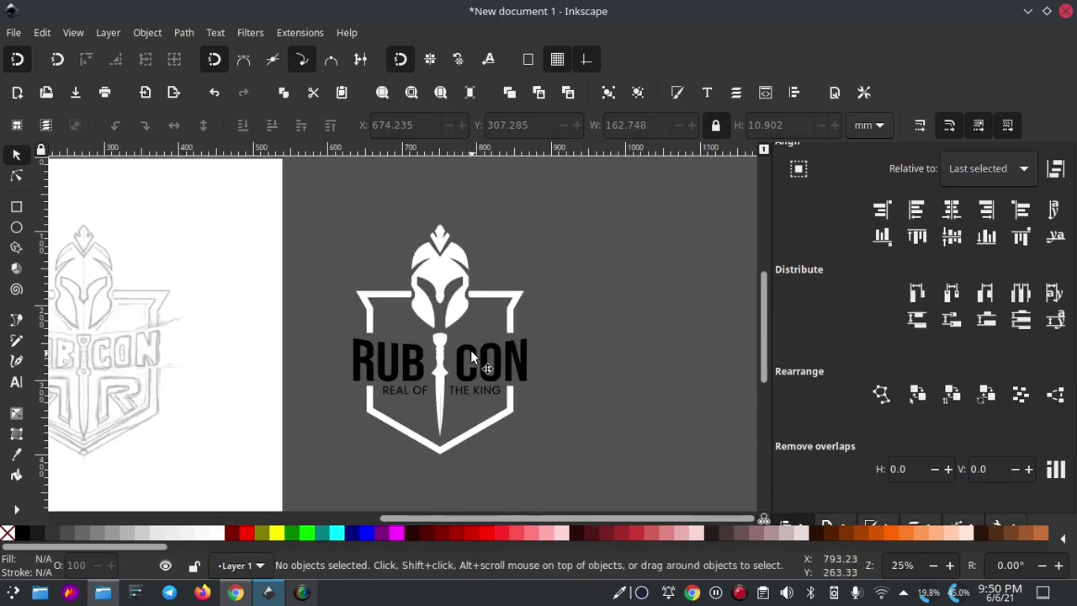
pyautogui.keyDown('ctrl'); pyautogui.scroll(1, 458, 360); pyautogui.keyUp('ctrl')
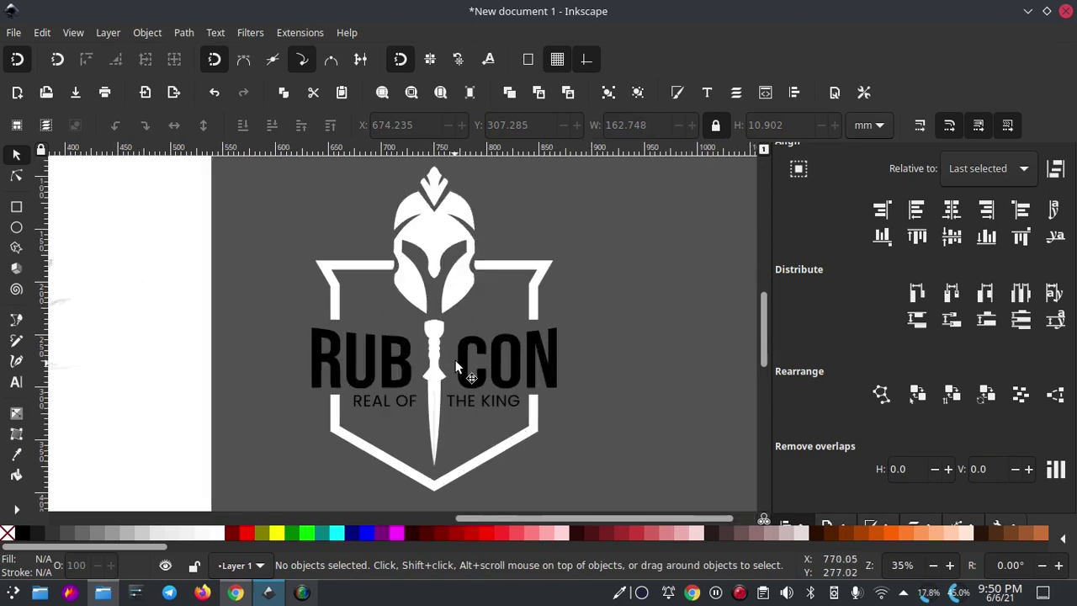
pyautogui.click(422, 245)
pyautogui.click(560, 250)
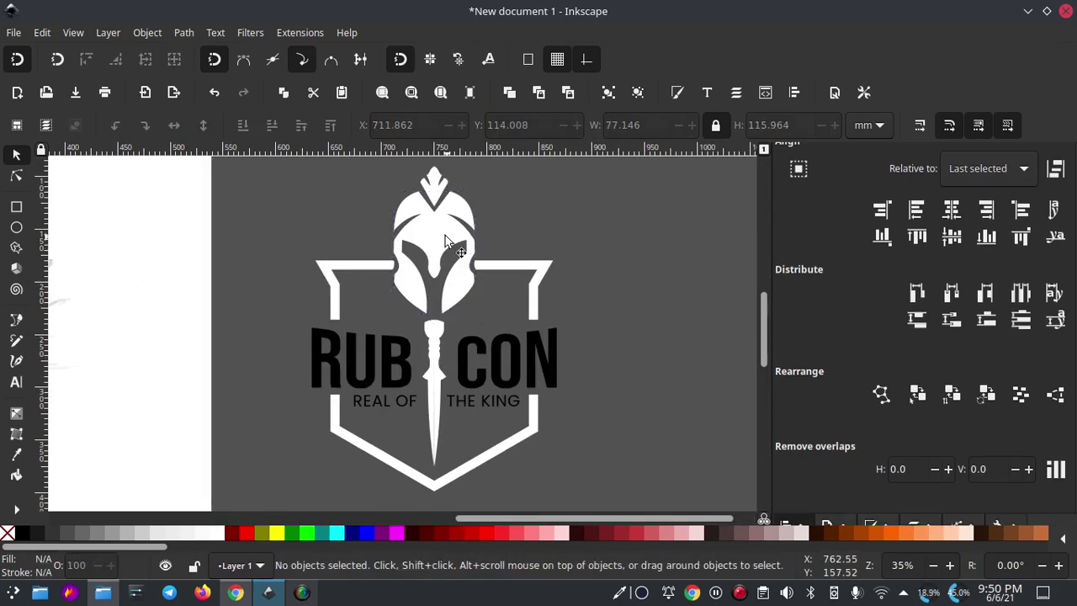
pyautogui.click(433, 210)
pyautogui.keyDown('shift'); pyautogui.click(436, 186); pyautogui.keyUp('shift')
pyautogui.keyDown('shift'); pyautogui.click(354, 269); pyautogui.keyUp('shift')
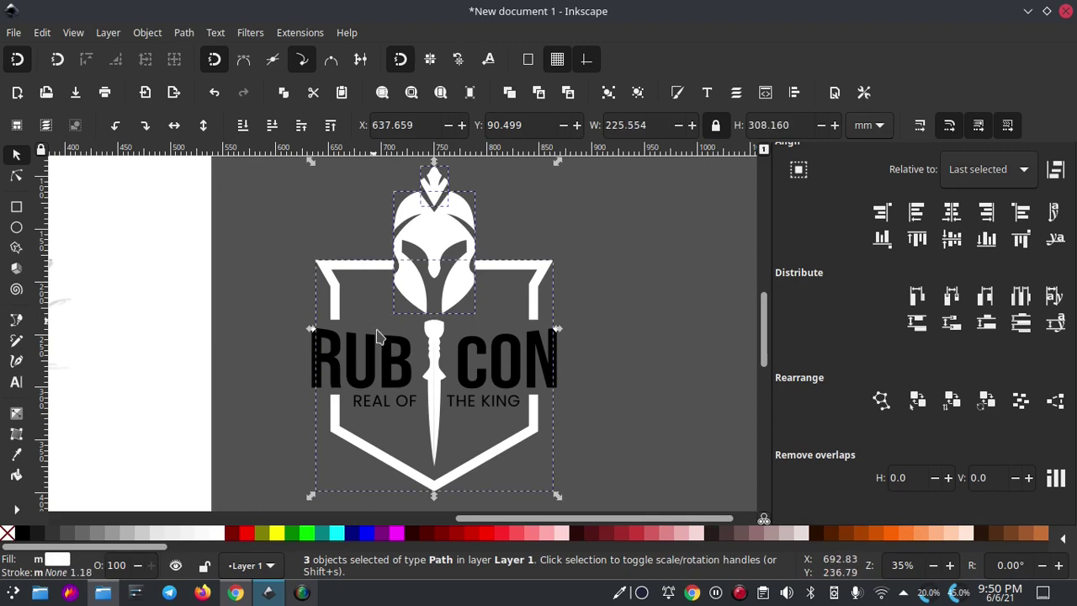
pyautogui.keyDown('shift'); pyautogui.click(438, 368); pyautogui.keyUp('shift')
pyautogui.click(186, 33)
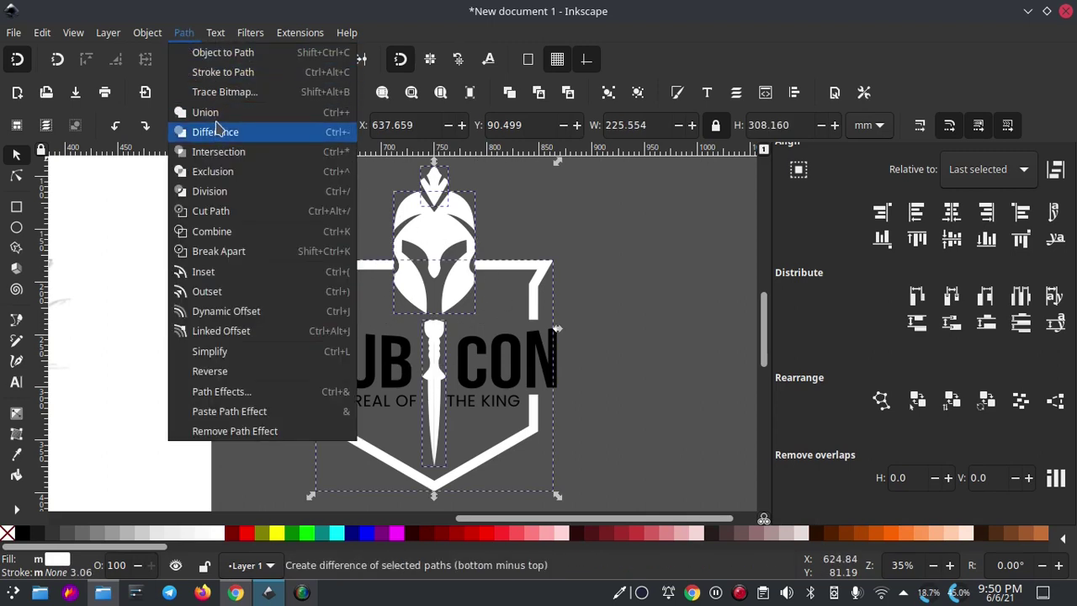
pyautogui.click(215, 130)
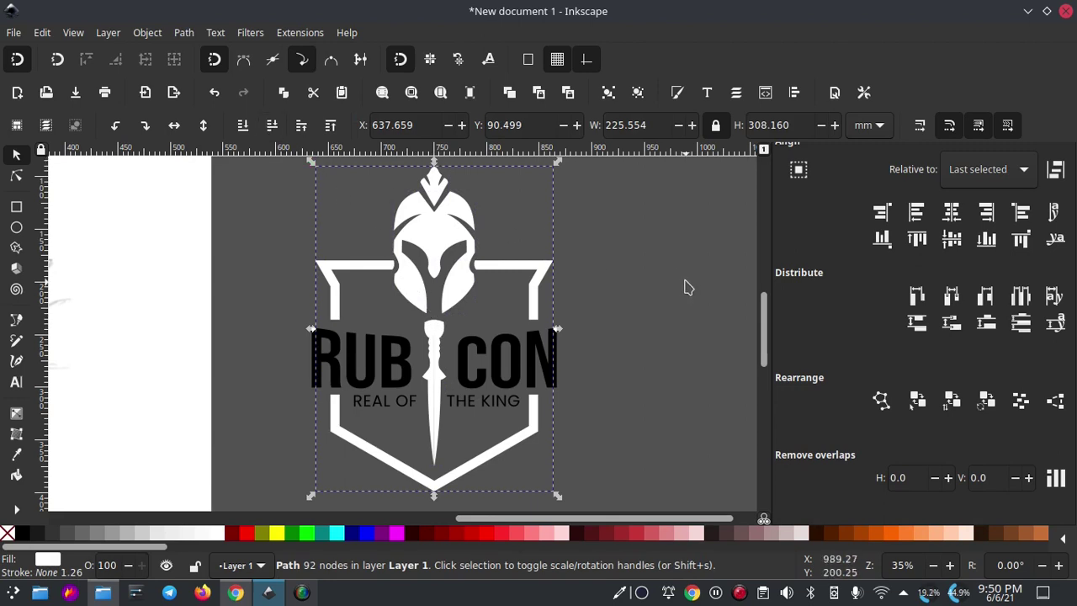
pyautogui.scroll(-2, 555, 395)
pyautogui.press('Escape')
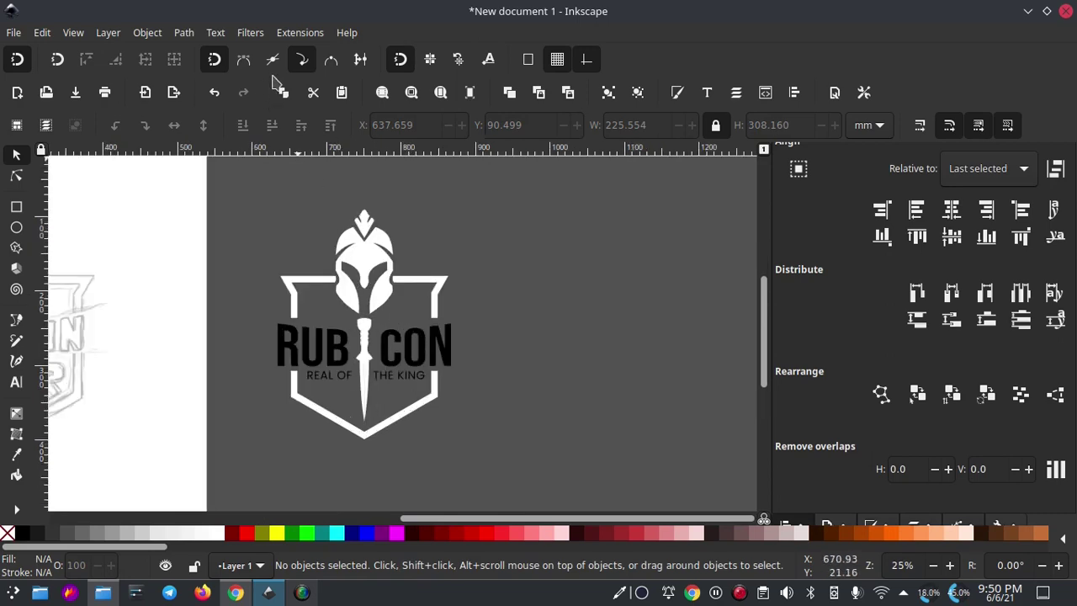
# Load the saved gold 'emas' gradient through the Gradient Saver extension's Load tab
pyautogui.click(300, 32)
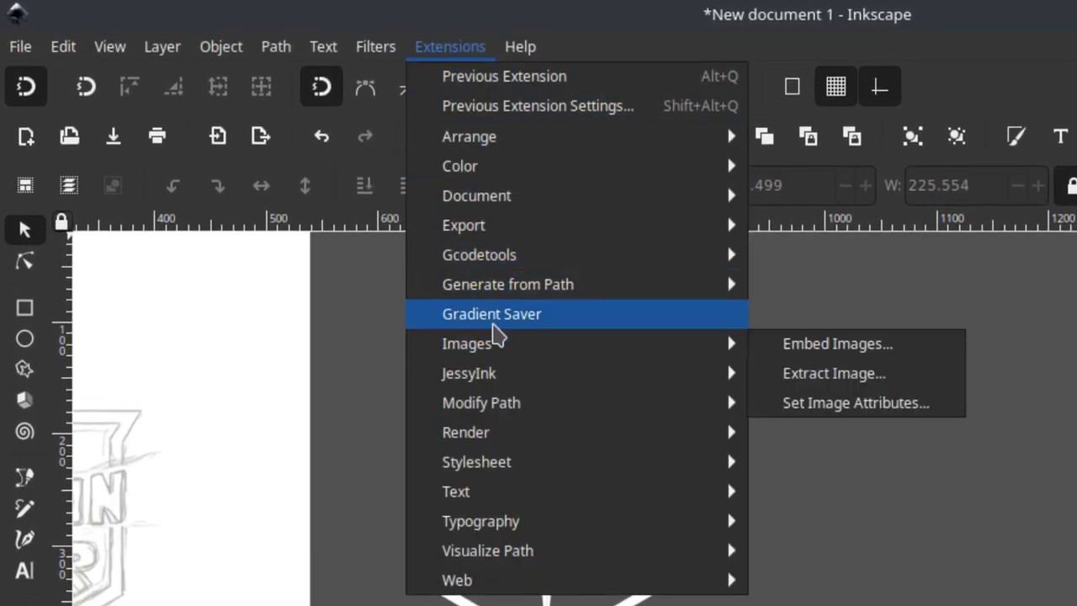
pyautogui.click(499, 315)
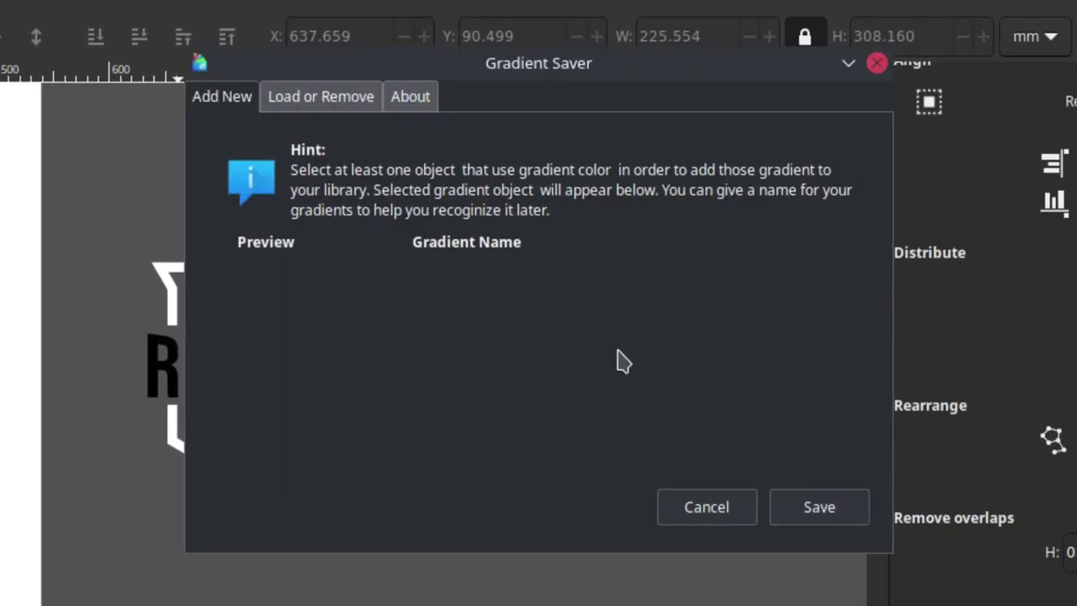
pyautogui.click(314, 105)
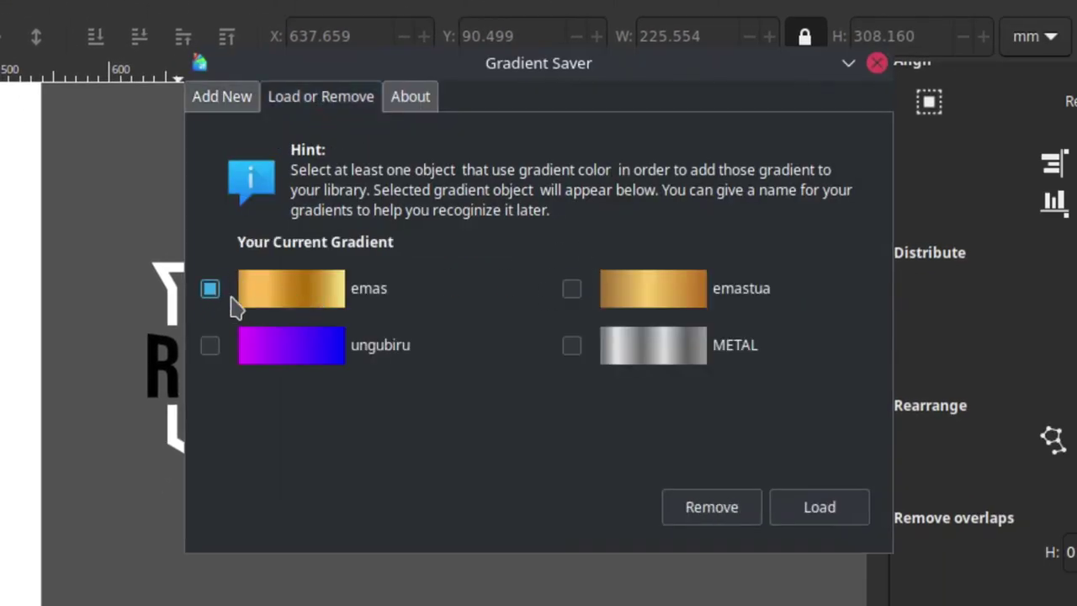
pyautogui.click(820, 509)
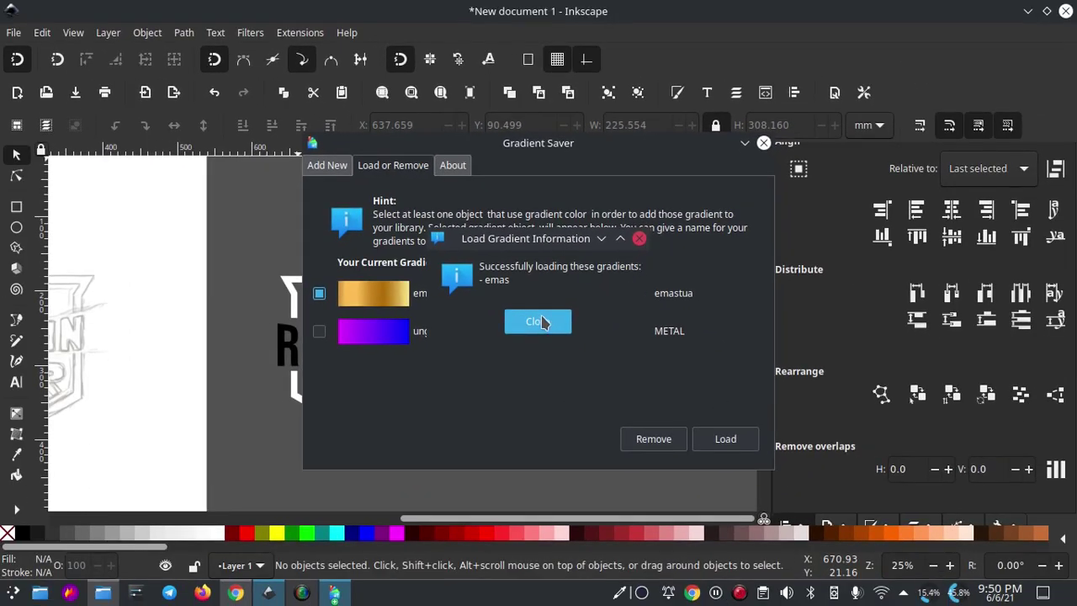
pyautogui.click(539, 322)
pyautogui.click(715, 152)
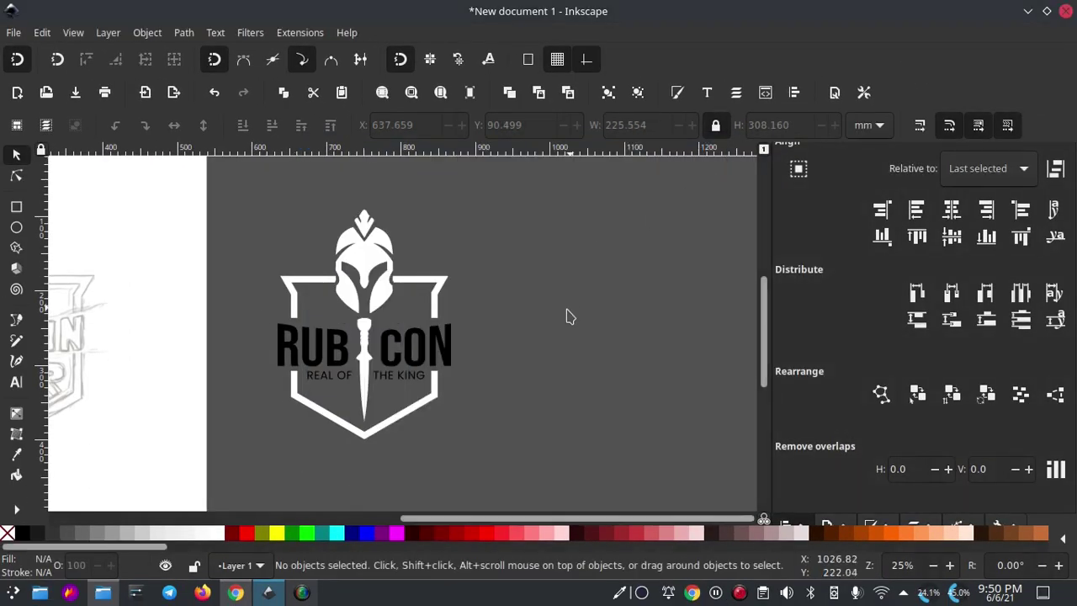
# Select the R, U, B, C, O, N letters and union them into one path
pyautogui.click(437, 354)
pyautogui.click(287, 341)
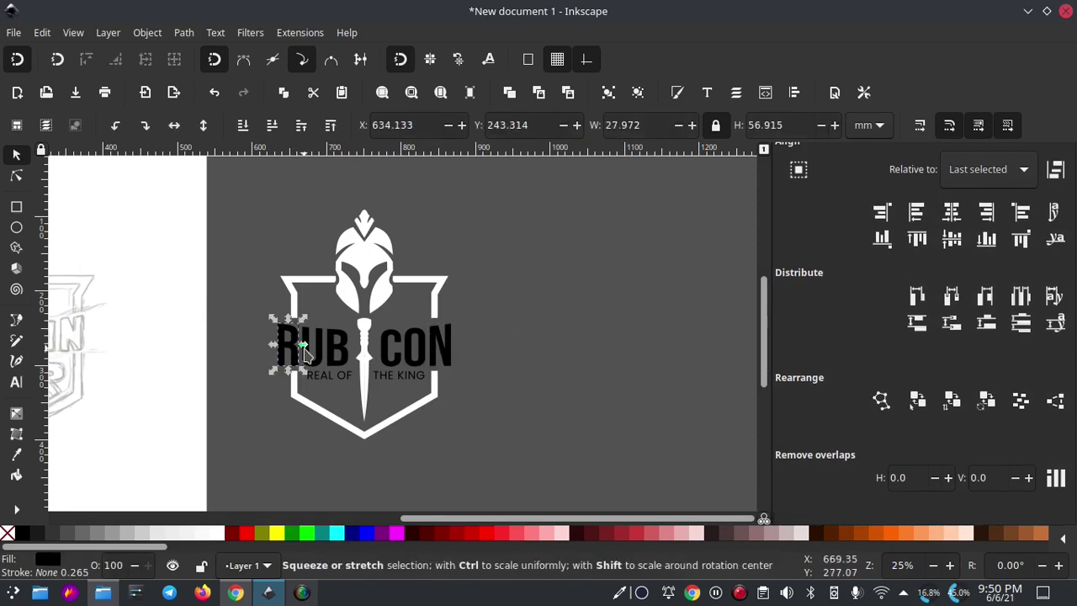
pyautogui.keyDown('shift'); pyautogui.click(336, 349); pyautogui.keyUp('shift')
pyautogui.keyDown('shift'); pyautogui.click(392, 360); pyautogui.keyUp('shift')
pyautogui.keyDown('shift'); pyautogui.click(417, 349); pyautogui.keyUp('shift')
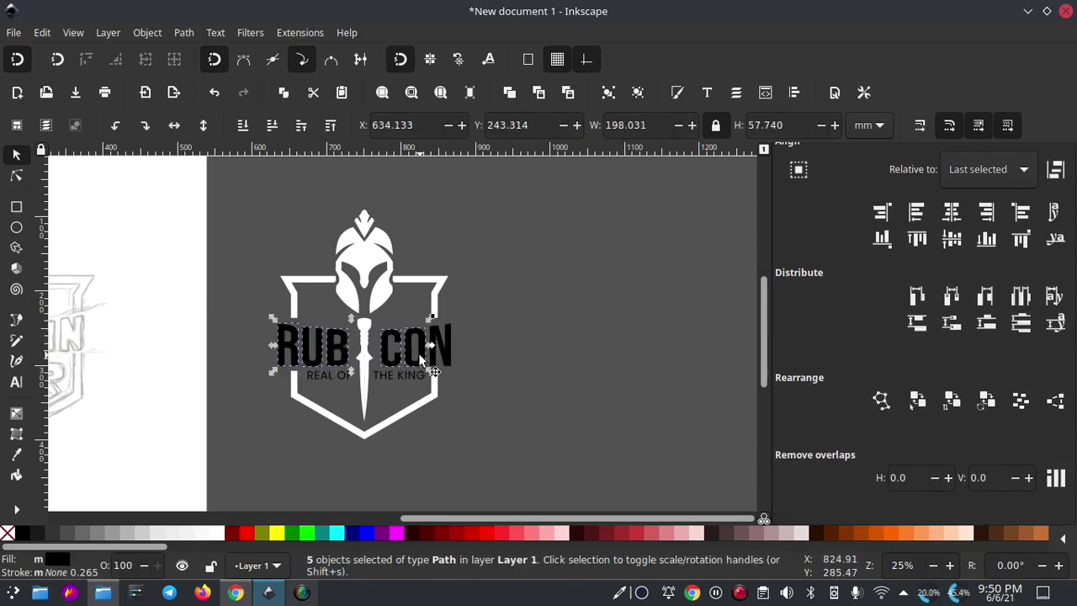
pyautogui.click(185, 33)
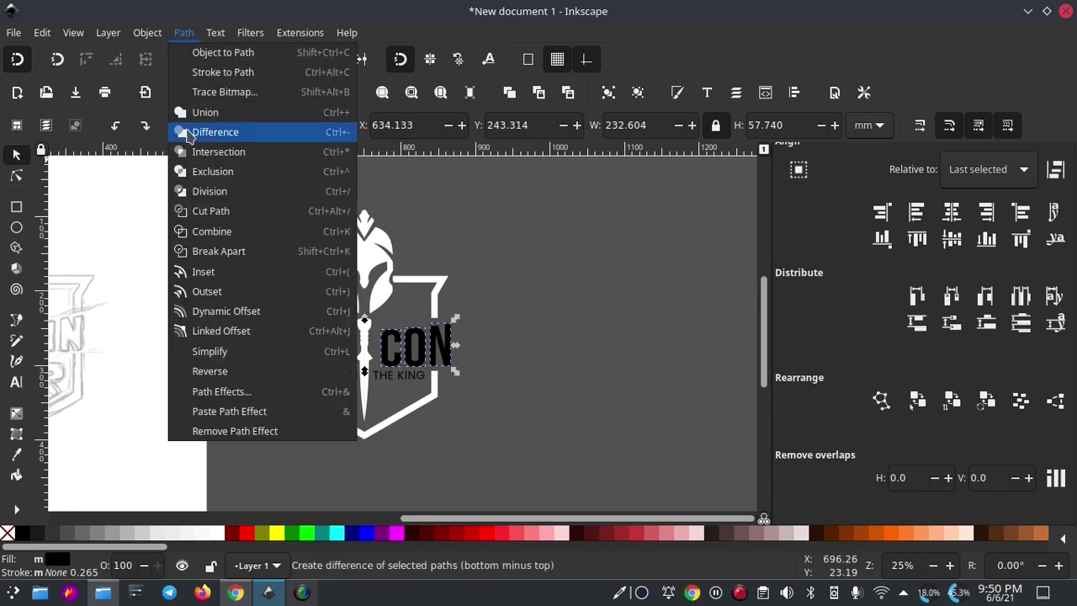
pyautogui.click(211, 108)
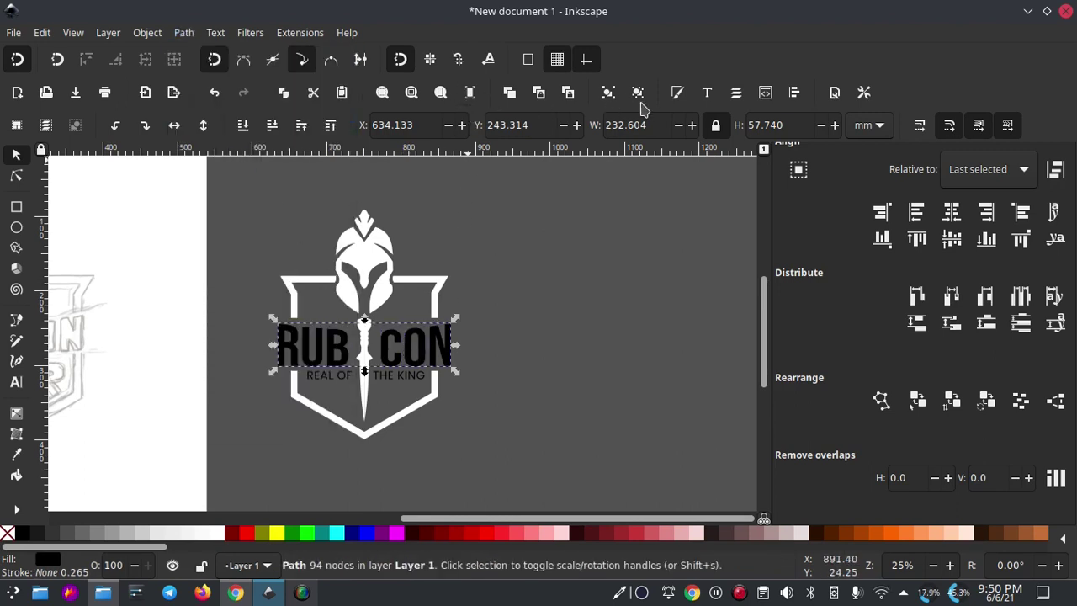
# Fill the merged letters with the gold 'emas' linear gradient
pyautogui.click(679, 95)
pyautogui.click(820, 159)
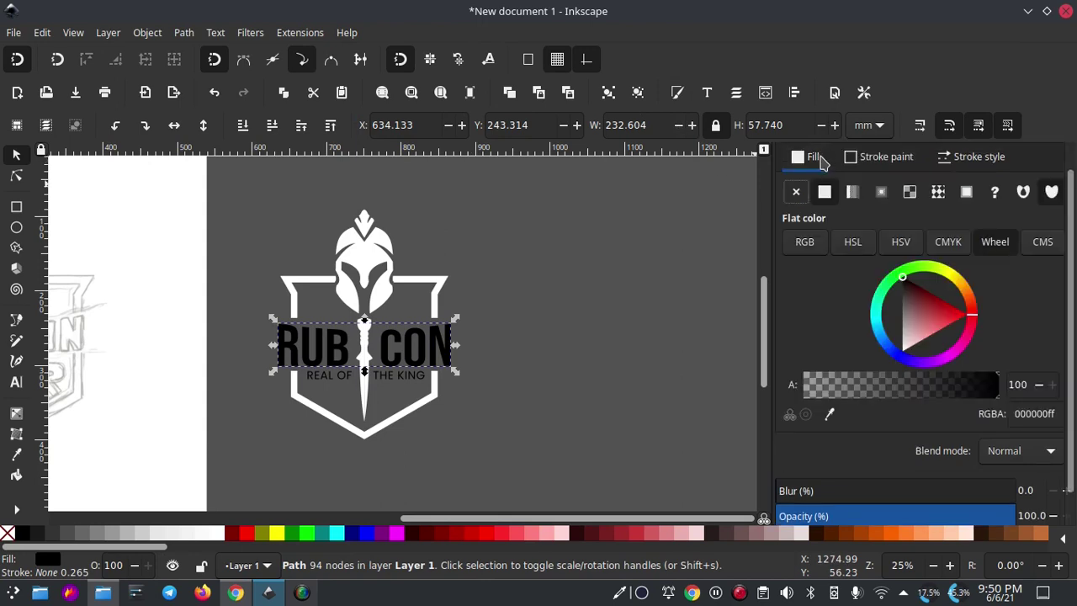
pyautogui.click(851, 192)
pyautogui.click(823, 279)
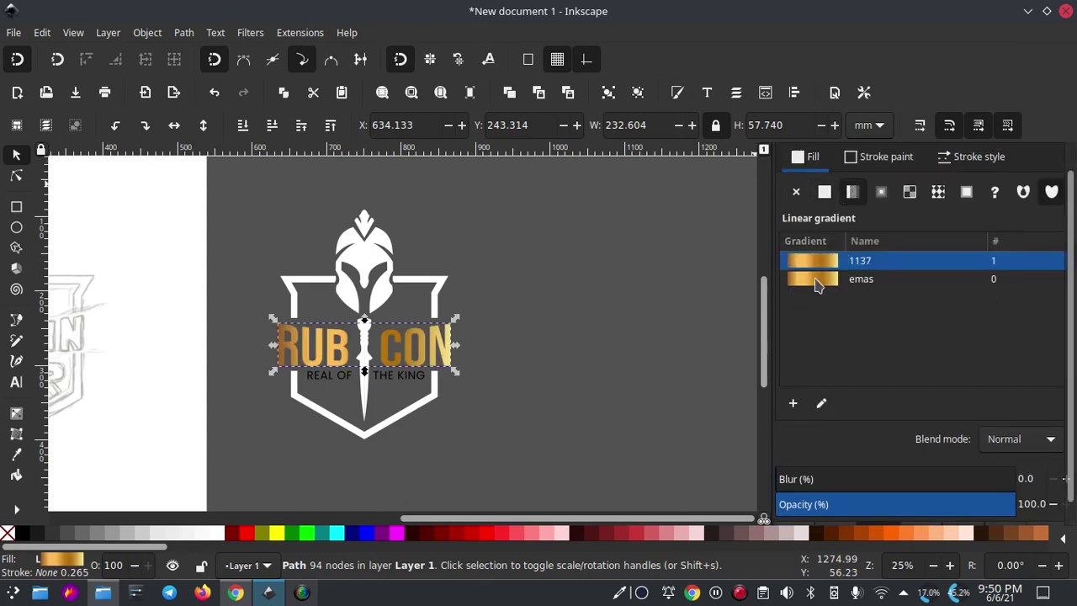
pyautogui.click(437, 316)
pyautogui.keyDown('ctrl'); pyautogui.scroll(1, 421, 317); pyautogui.keyUp('ctrl')
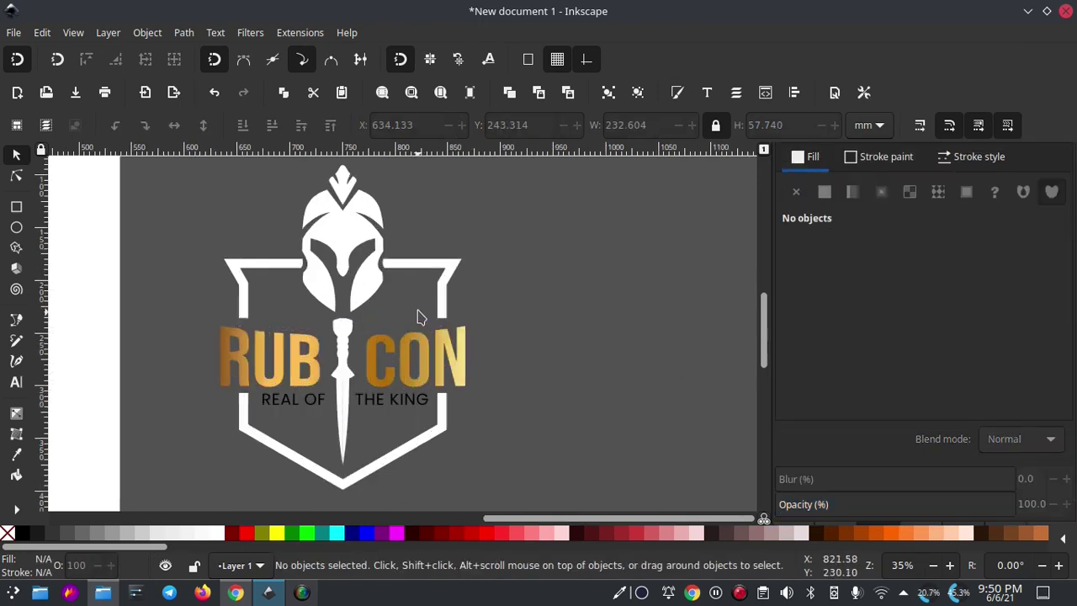
pyautogui.click(438, 274)
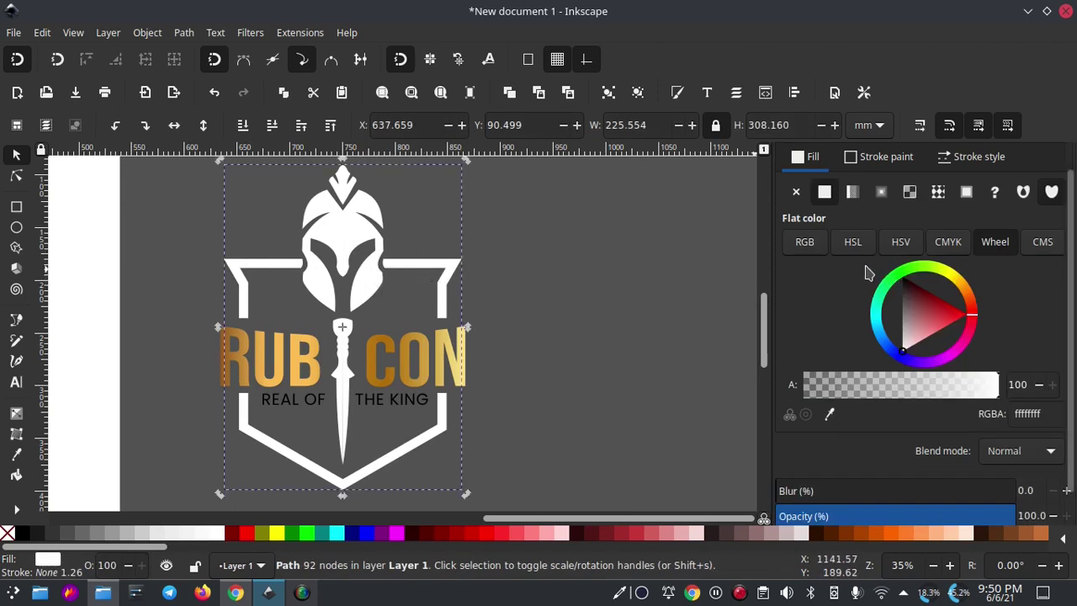
pyautogui.click(387, 282)
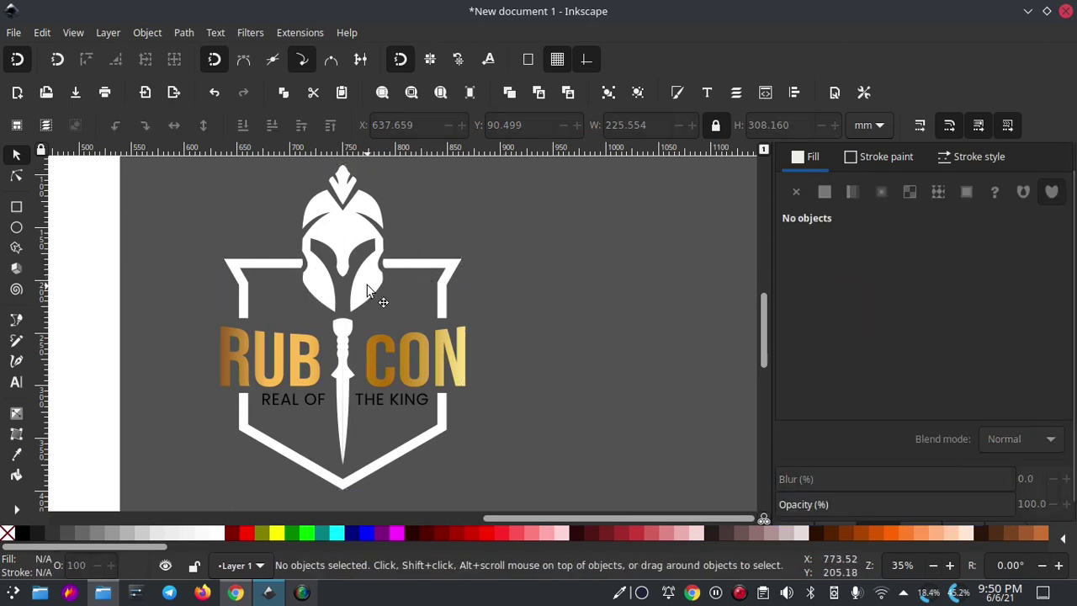
pyautogui.click(371, 288)
# Reopen the Gradient Saver extension on its add-gradient page and reposition its window
pyautogui.click(294, 33)
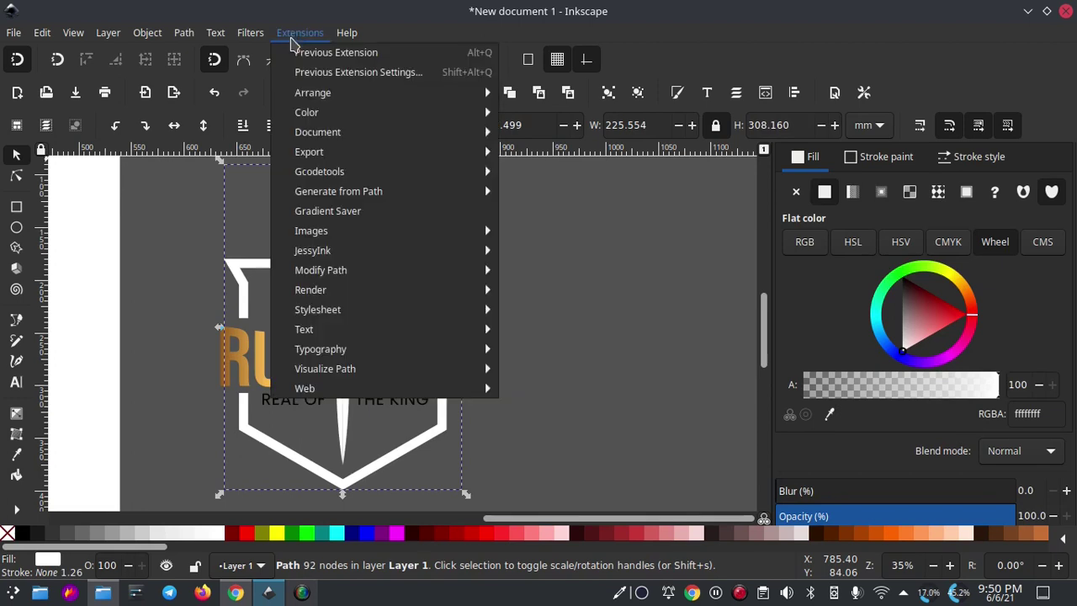
pyautogui.click(555, 231)
pyautogui.press('n')
pyautogui.click(168, 192)
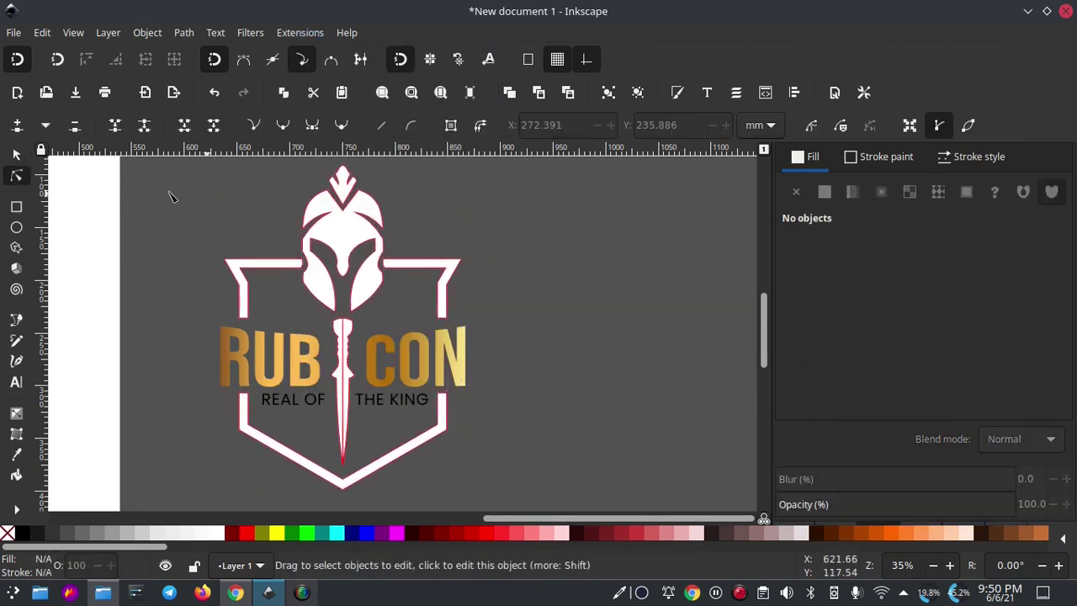
pyautogui.click(294, 34)
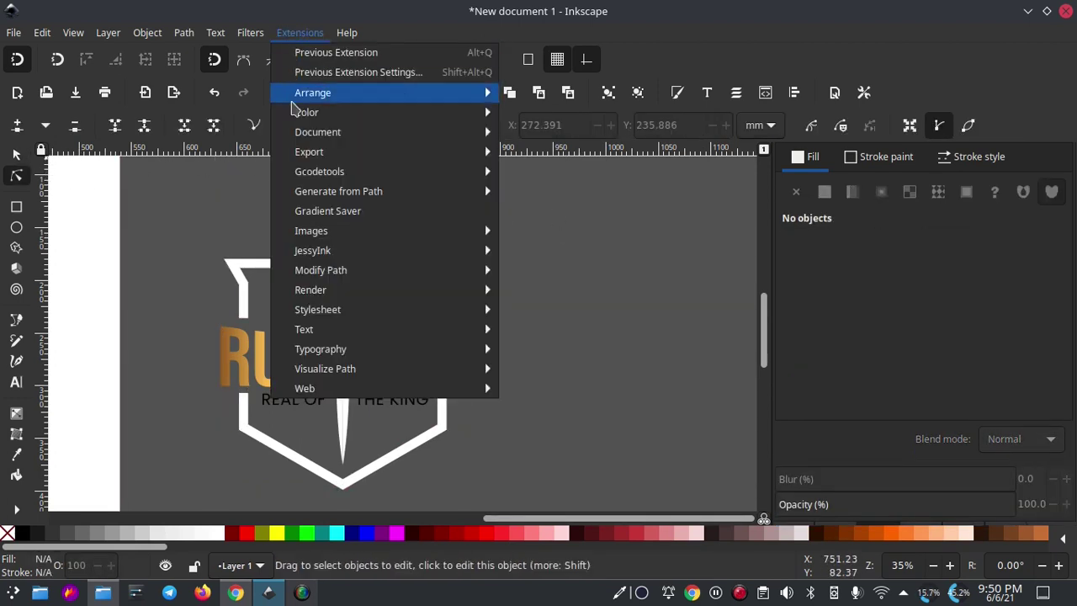
pyautogui.click(385, 211)
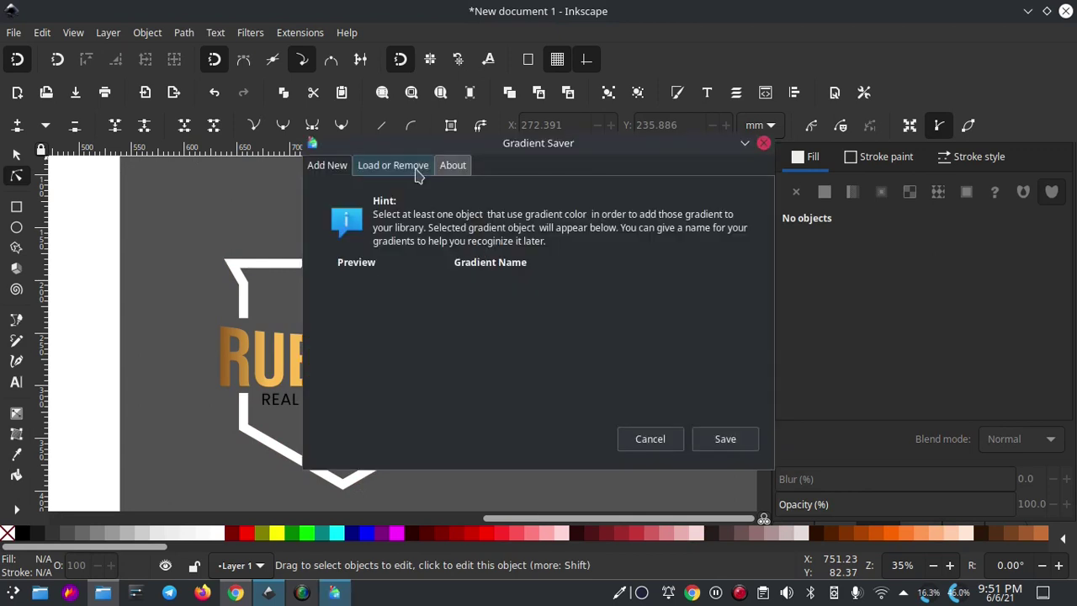
pyautogui.moveTo(461, 148)
pyautogui.mouseDown()
pyautogui.moveTo(480, 157)
pyautogui.moveTo(463, 162)
pyautogui.mouseUp()
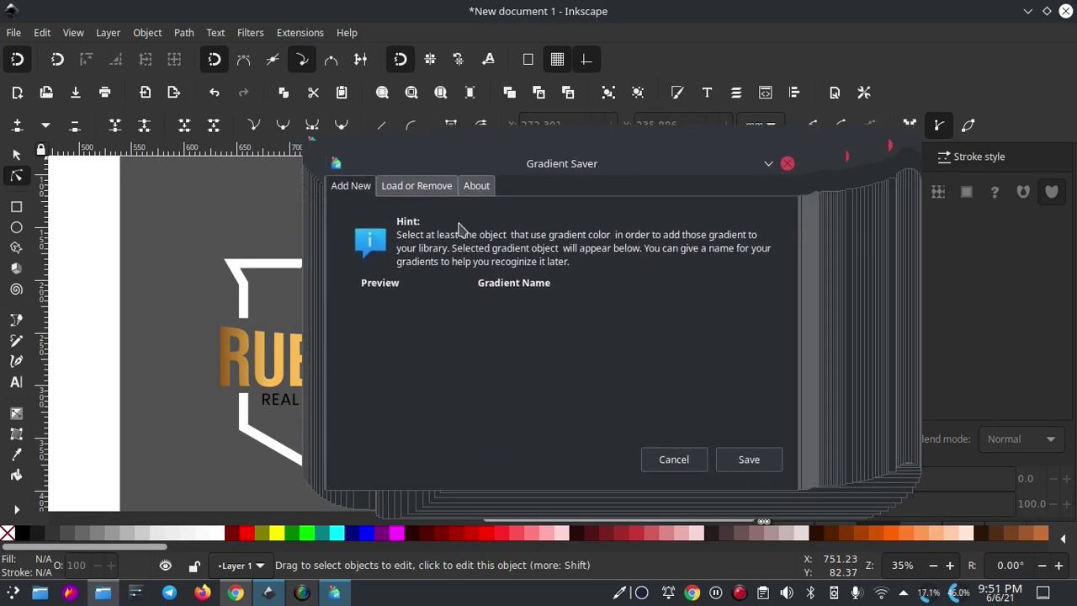
# Load METAL from Gradient Saver's saved-gradient list and dismiss the confirmation and dialog
pyautogui.click(427, 186)
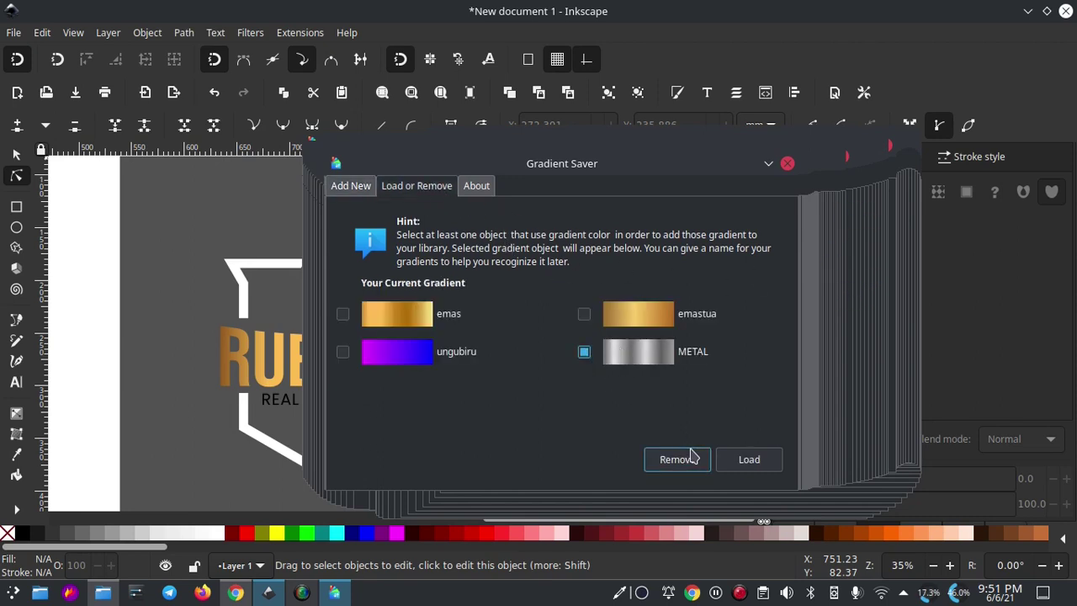
pyautogui.click(749, 463)
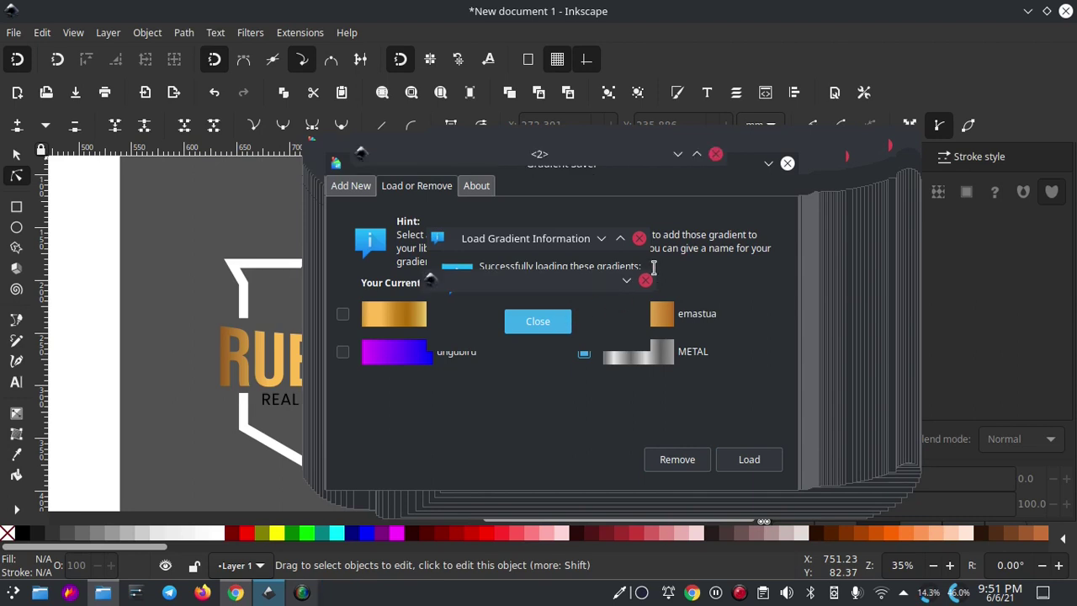
pyautogui.click(538, 320)
pyautogui.click(717, 157)
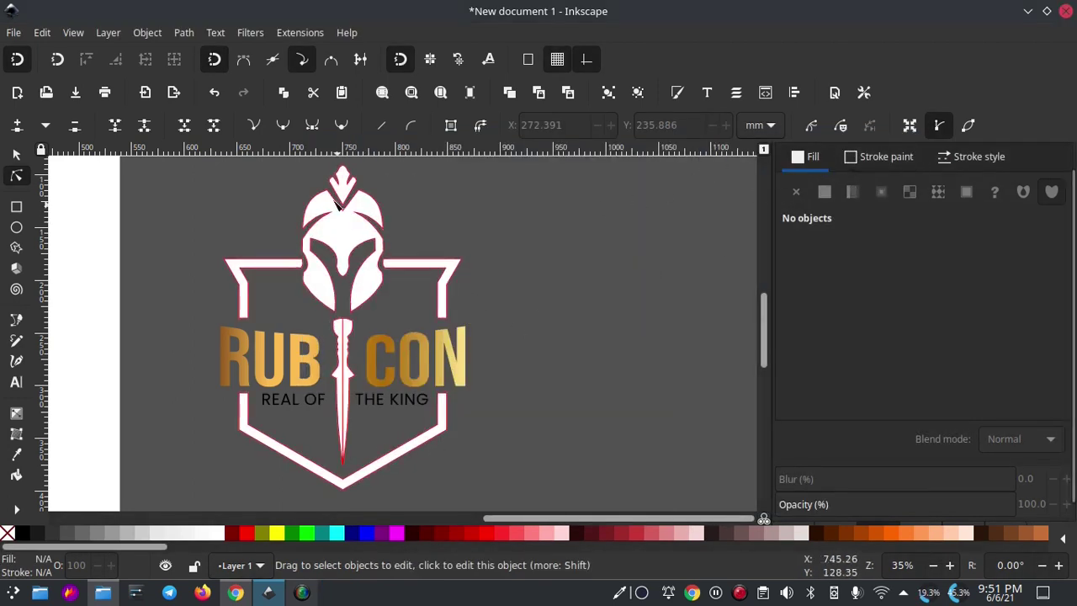
# Fill the shield-and-helmet logo shape with the METAL gradient
pyautogui.click(16, 155)
pyautogui.click(313, 241)
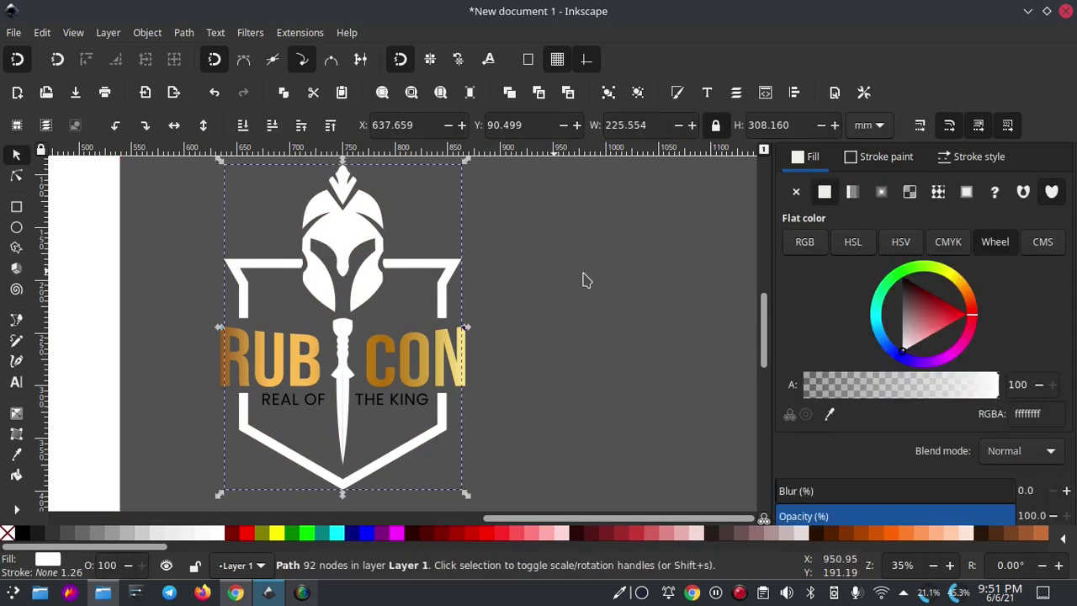
pyautogui.click(852, 192)
pyautogui.scroll(-1, 412, 284)
pyautogui.scroll(-2, 437, 286)
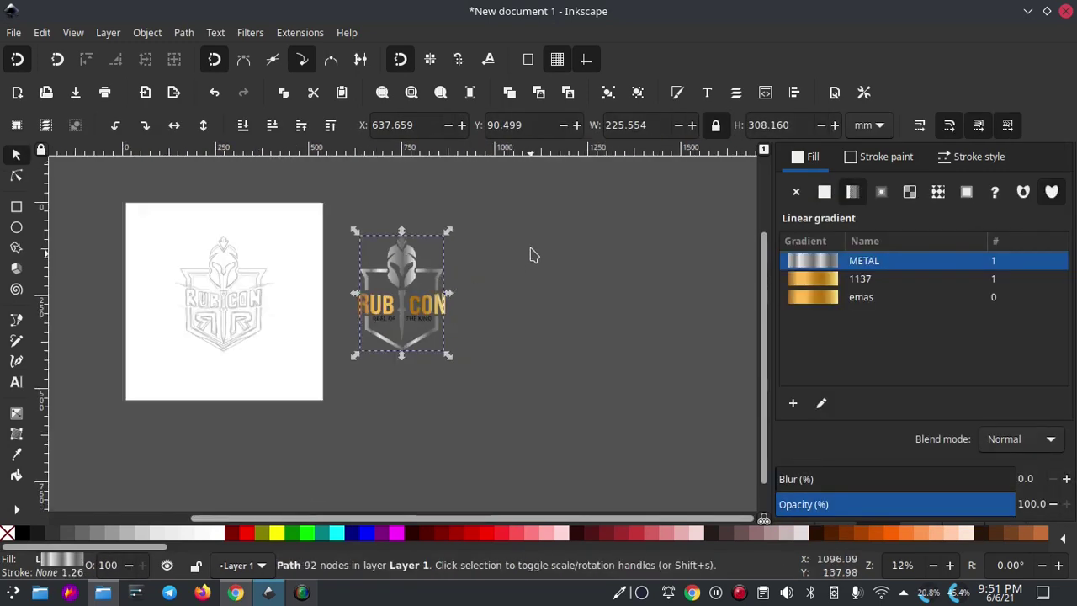
# Draw a large black rectangle over the logo area and lower it behind the logo
pyautogui.click(530, 252)
pyautogui.click(19, 207)
pyautogui.moveTo(582, 184); pyautogui.dragTo(293, 429)
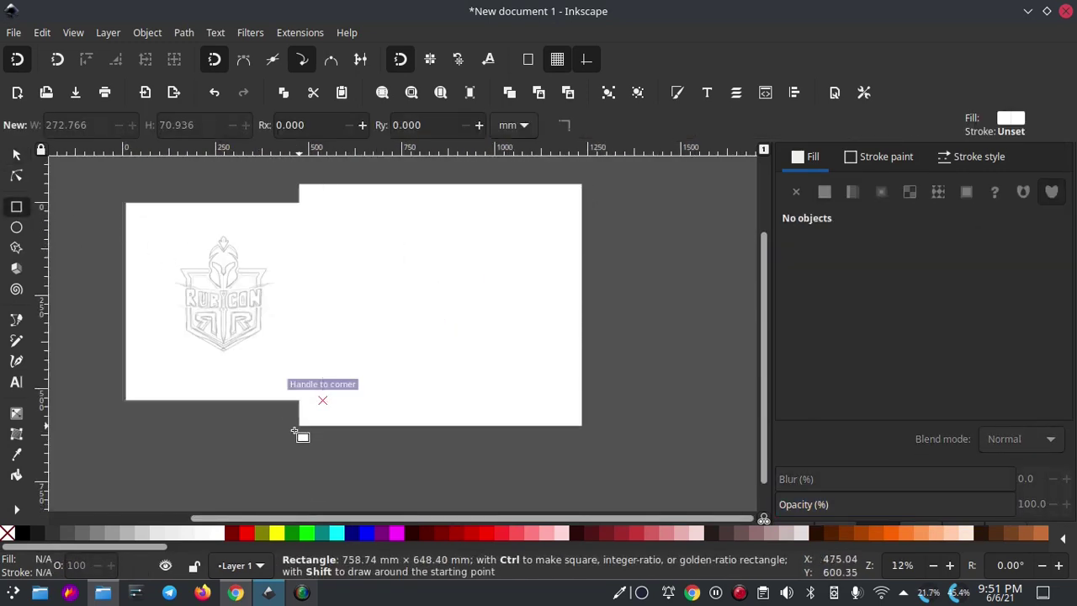
pyautogui.click(23, 533)
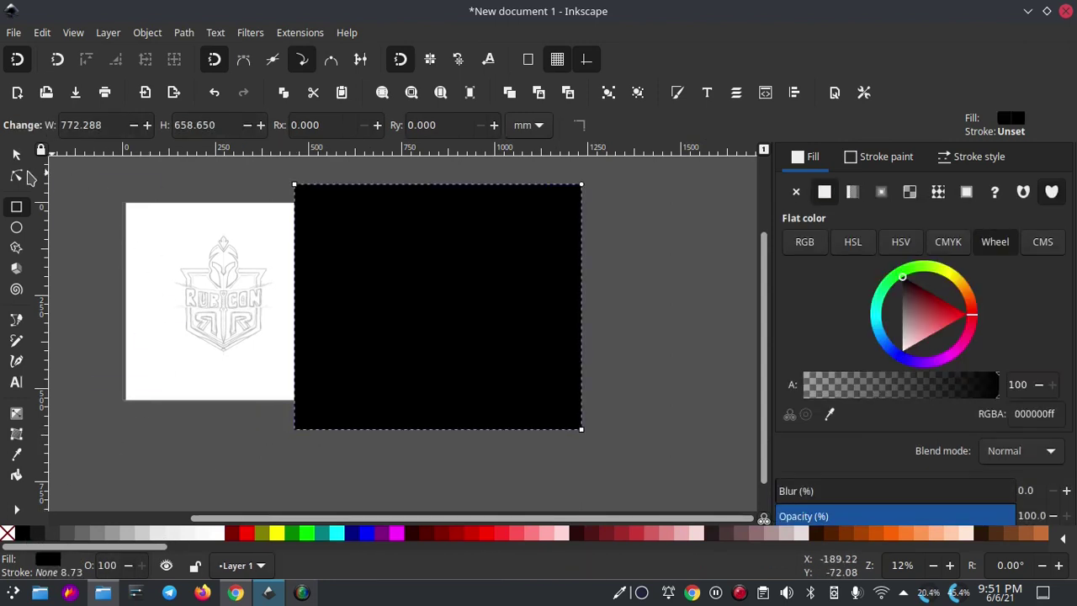
pyautogui.click(16, 155)
pyautogui.click(242, 126)
pyautogui.click(647, 272)
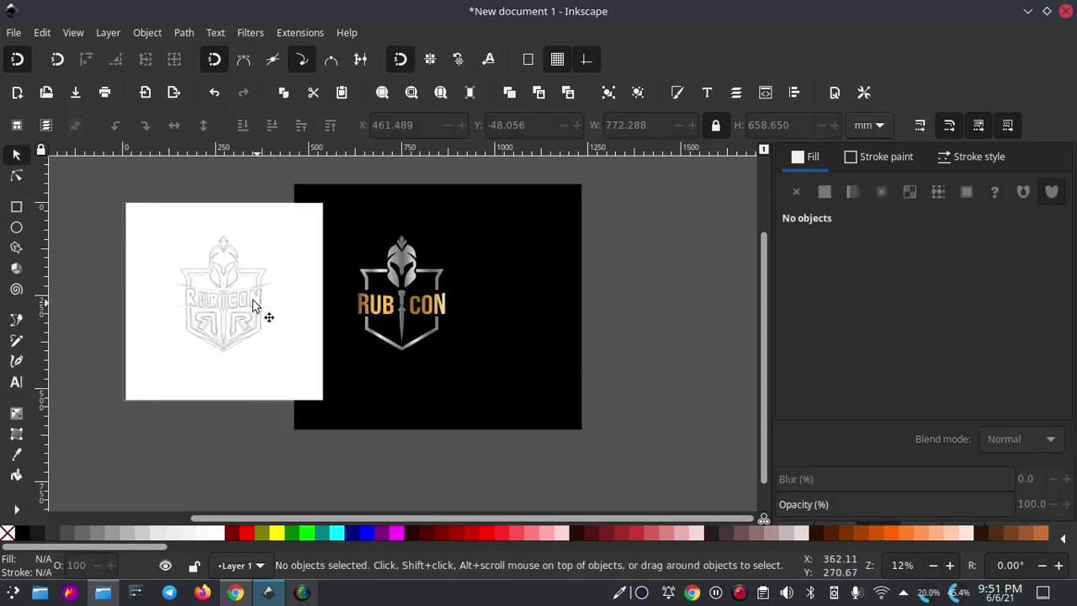
# Move the white sheet left, then unlock the sketch image and drag it down-left
pyautogui.moveTo(265, 312); pyautogui.dragTo(188, 313)
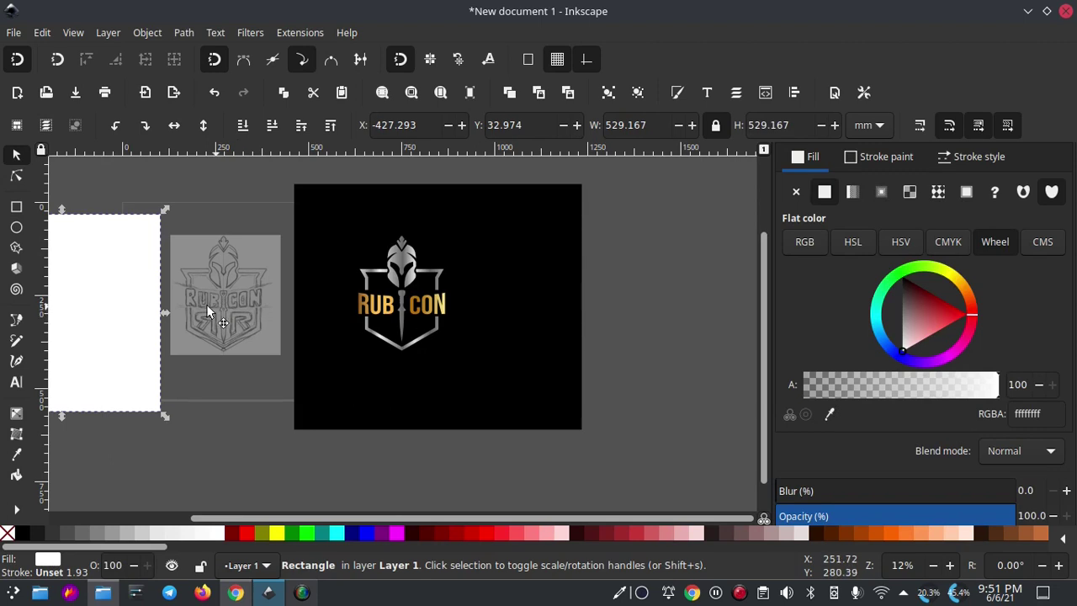
pyautogui.rightClick(209, 313)
pyautogui.click(241, 521)
pyautogui.moveTo(226, 332); pyautogui.dragTo(120, 374)
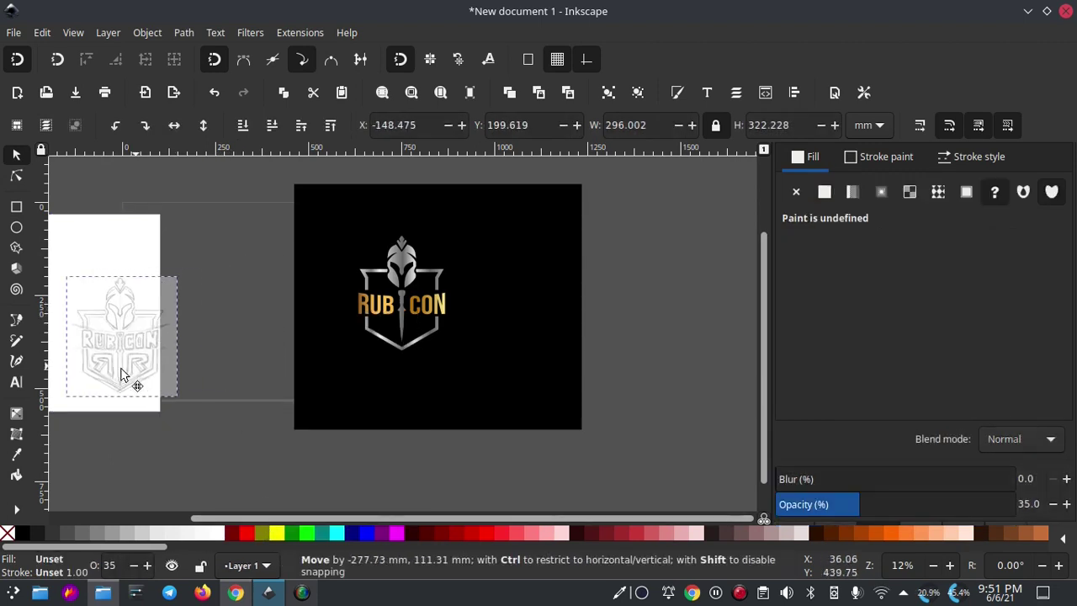
# Make the REAL OF THE KING subtitle white
pyautogui.click(644, 300)
pyautogui.keyDown('ctrl'); pyautogui.scroll(2, 415, 293); pyautogui.keyUp('ctrl')
pyautogui.keyDown('ctrl'); pyautogui.scroll(2, 409, 288); pyautogui.keyUp('ctrl')
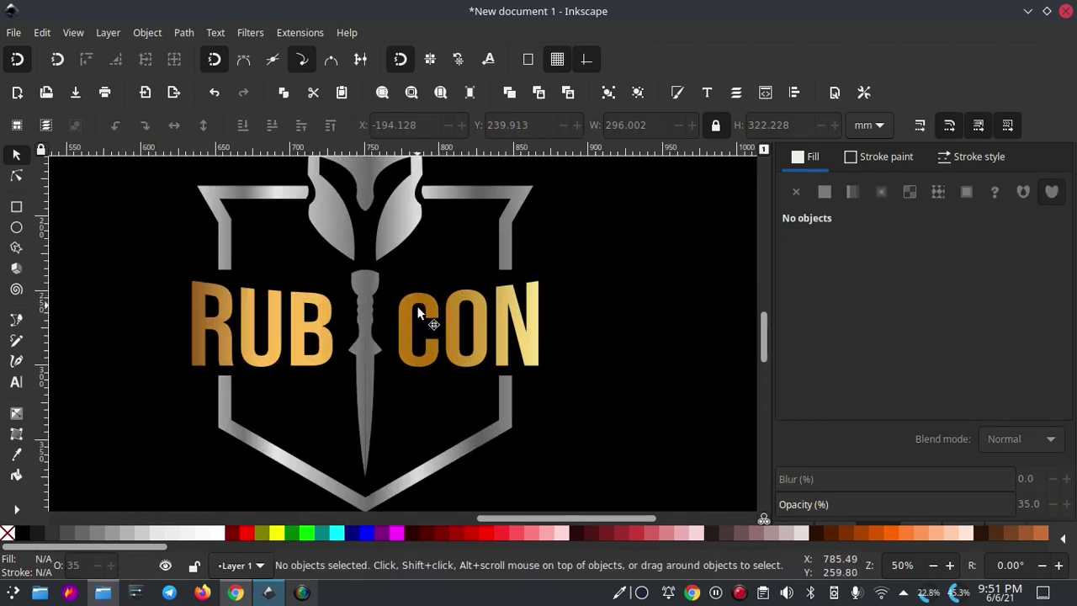
pyautogui.scroll(1, 413, 353)
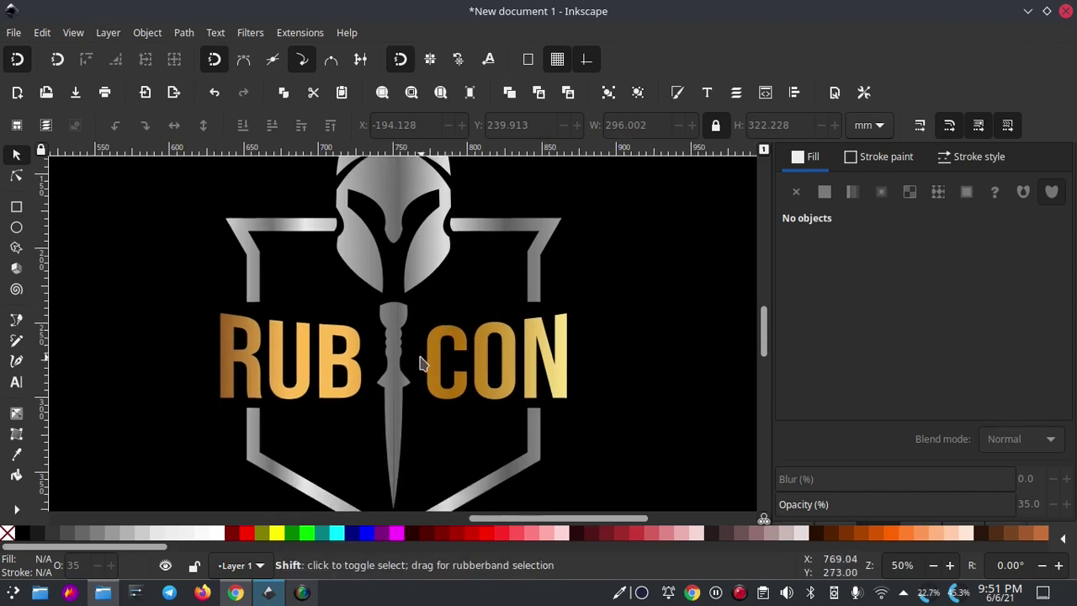
pyautogui.keyDown('ctrl'); pyautogui.scroll(-1, 420, 360); pyautogui.keyUp('ctrl')
pyautogui.click(449, 408)
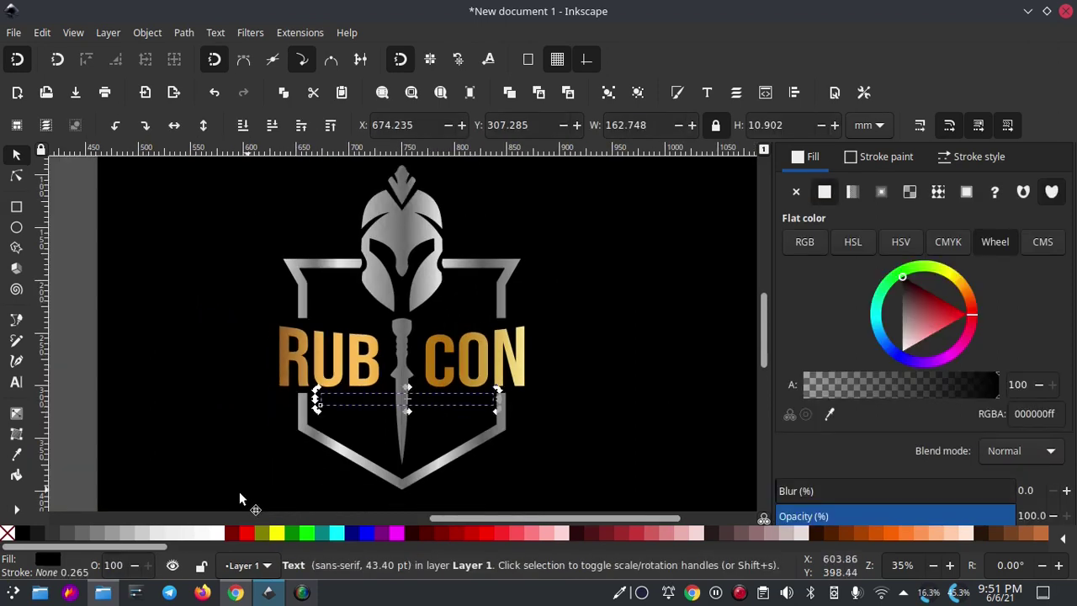
pyautogui.click(215, 532)
# Zoom in on the left shield bracket with the Bezier tool ready
pyautogui.click(652, 370)
pyautogui.hscroll(4, 560, 328)
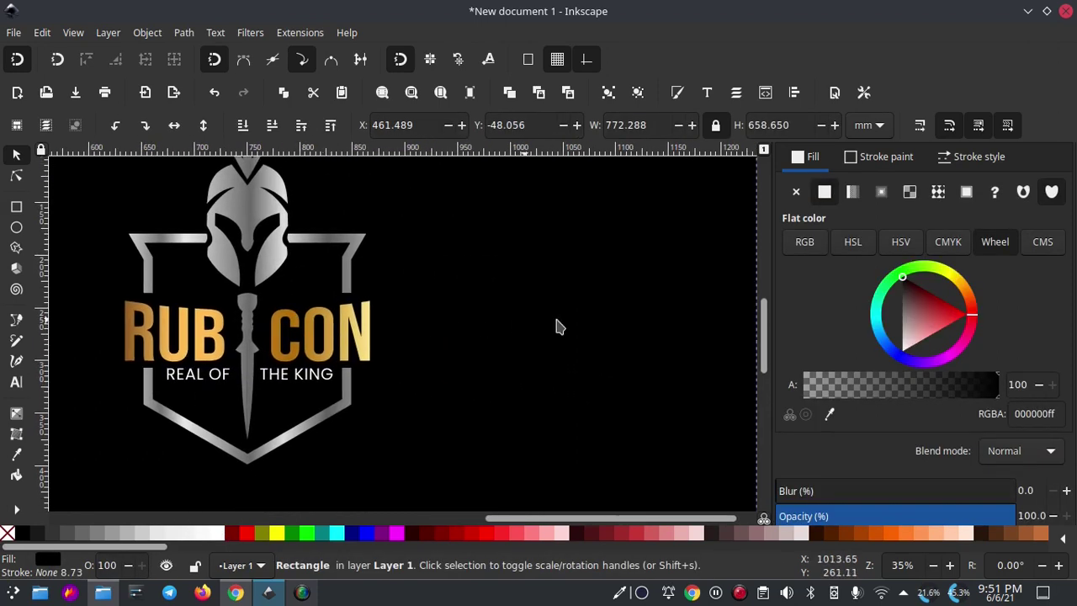
pyautogui.scroll(2, 563, 336)
pyautogui.hscroll(-2, 580, 370)
pyautogui.keyDown('ctrl'); pyautogui.scroll(2, 227, 313); pyautogui.keyUp('ctrl')
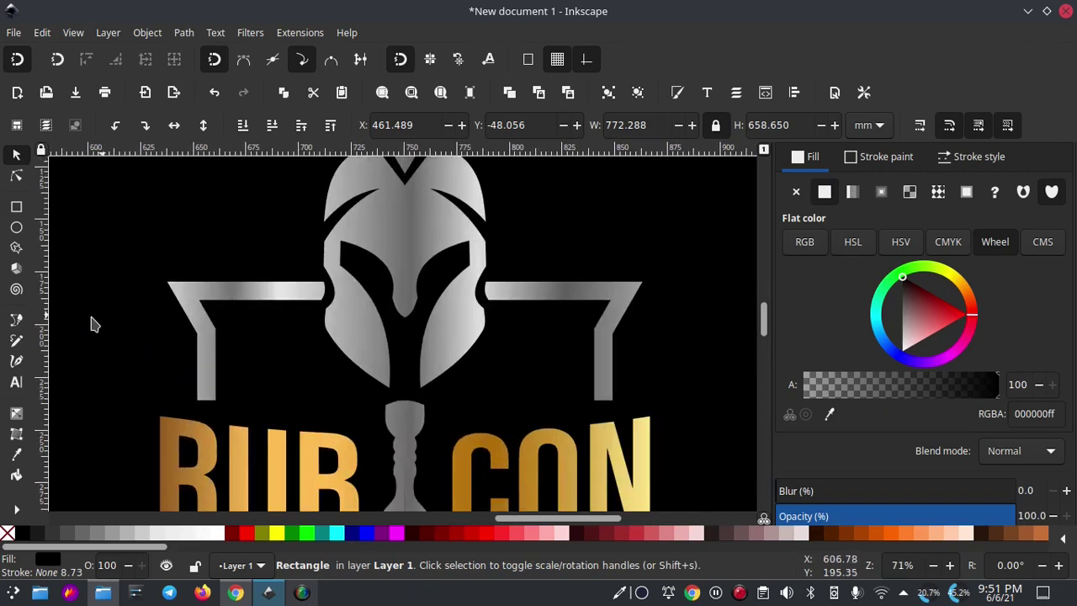
pyautogui.click(16, 320)
pyautogui.keyDown('ctrl'); pyautogui.scroll(1, 304, 322); pyautogui.keyUp('ctrl')
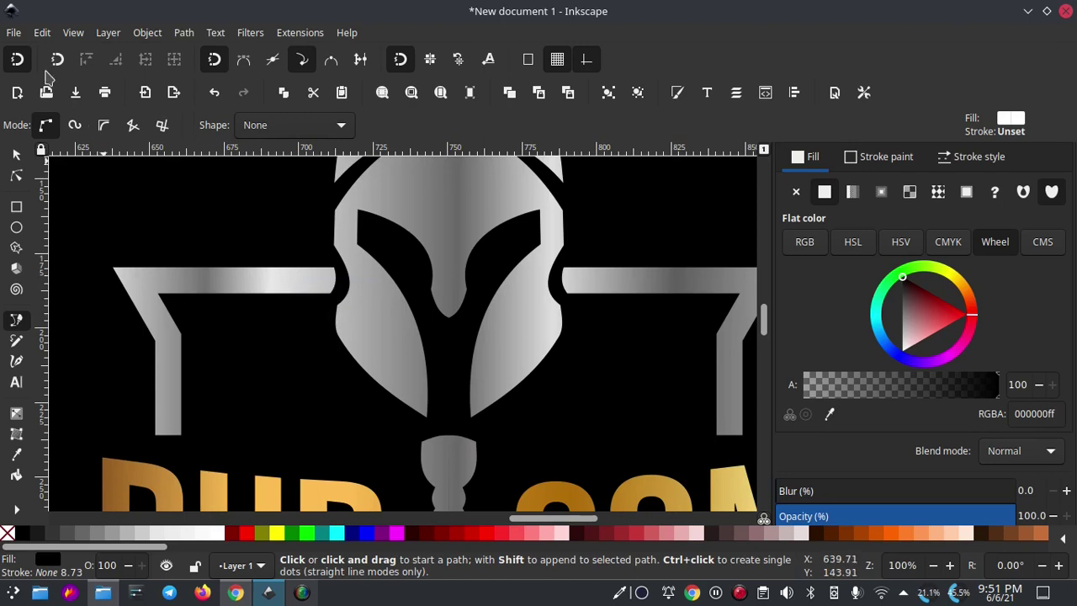
# With snapping off, draw a line tracing the inside of the left shield bracket
pyautogui.click(17, 59)
pyautogui.click(330, 313)
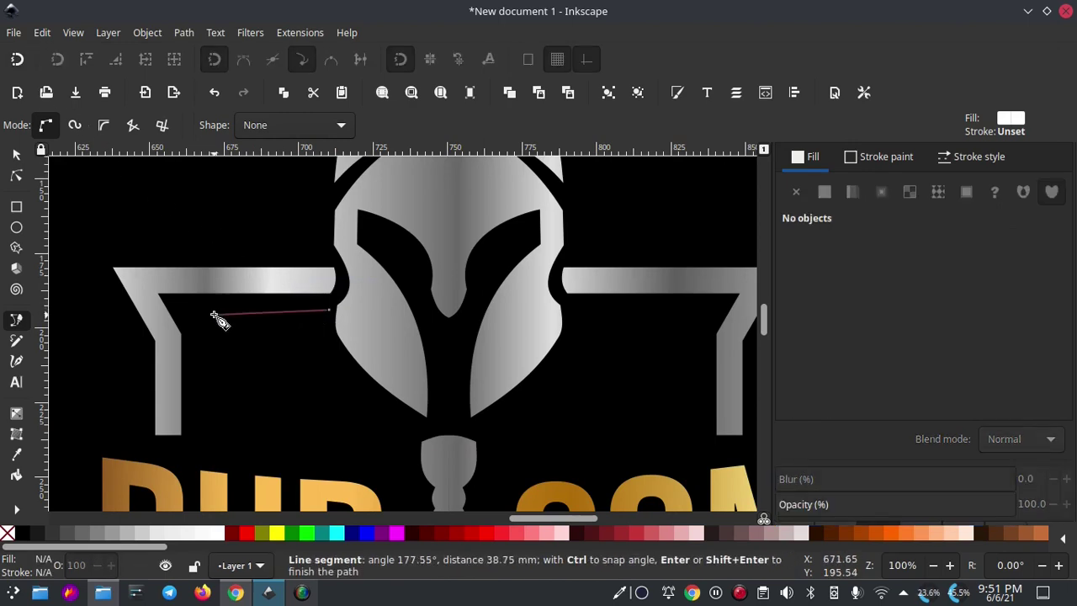
pyautogui.click(199, 310)
pyautogui.scroll(-10, 180, 329)
pyautogui.click(172, 325)
pyautogui.doubleClick(423, 467)
# Give the line no fill and a thin gold stroke
pyautogui.click(9, 531)
pyautogui.press('d')
pyautogui.press('-')
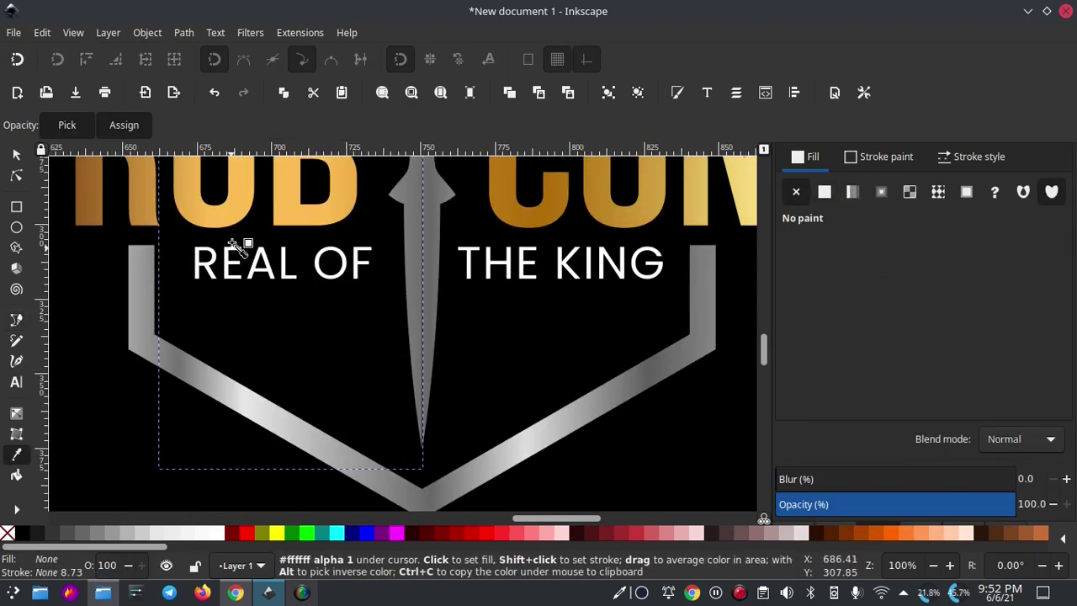
pyautogui.press('-')
# Trim the unwanted part of the gold line using a cutting shape and Path > Difference
pyautogui.press('r')
pyautogui.press('b')
pyautogui.click(252, 309)
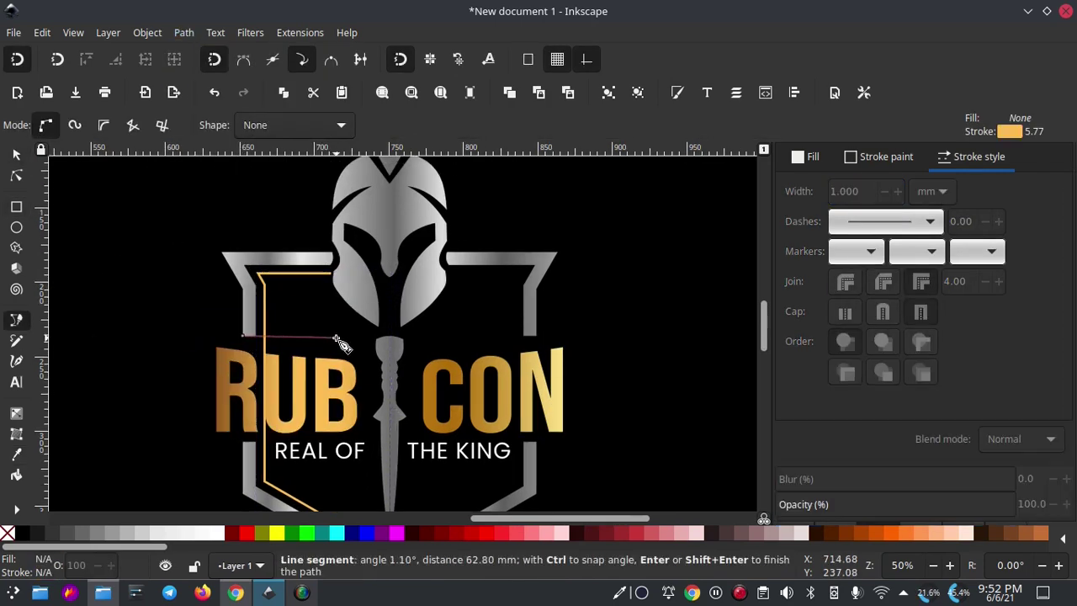
pyautogui.click(180, 344)
pyautogui.click(183, 32)
pyautogui.click(218, 152)
# Duplicate the gold line and place the copy inside the right bracket
pyautogui.rightClick(259, 135)
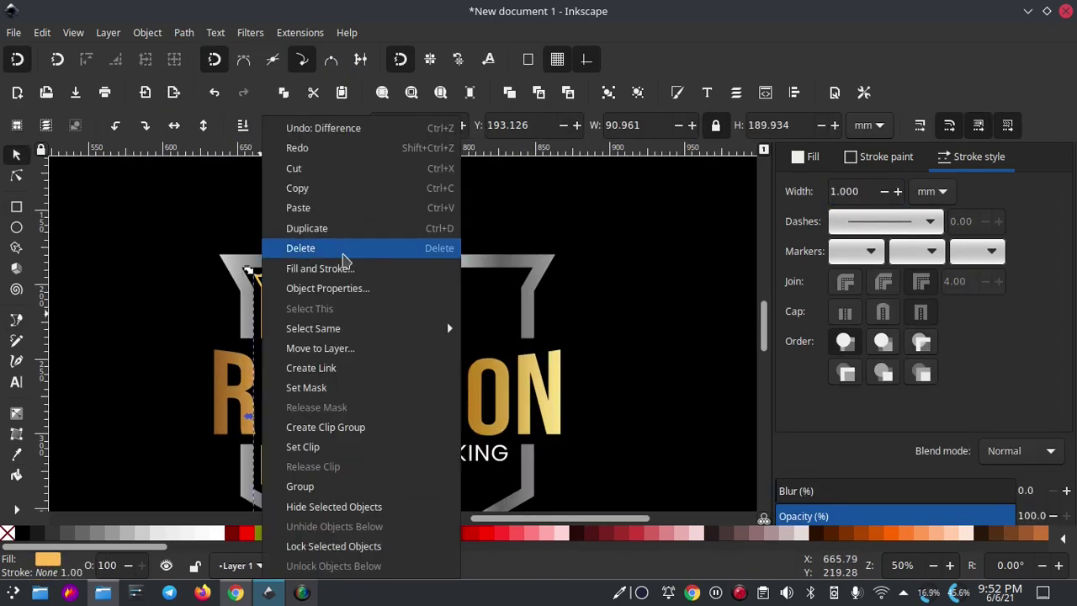
pyautogui.click(337, 248)
pyautogui.moveTo(409, 282); pyautogui.dragTo(512, 282)
pyautogui.scroll(1, 409, 273)
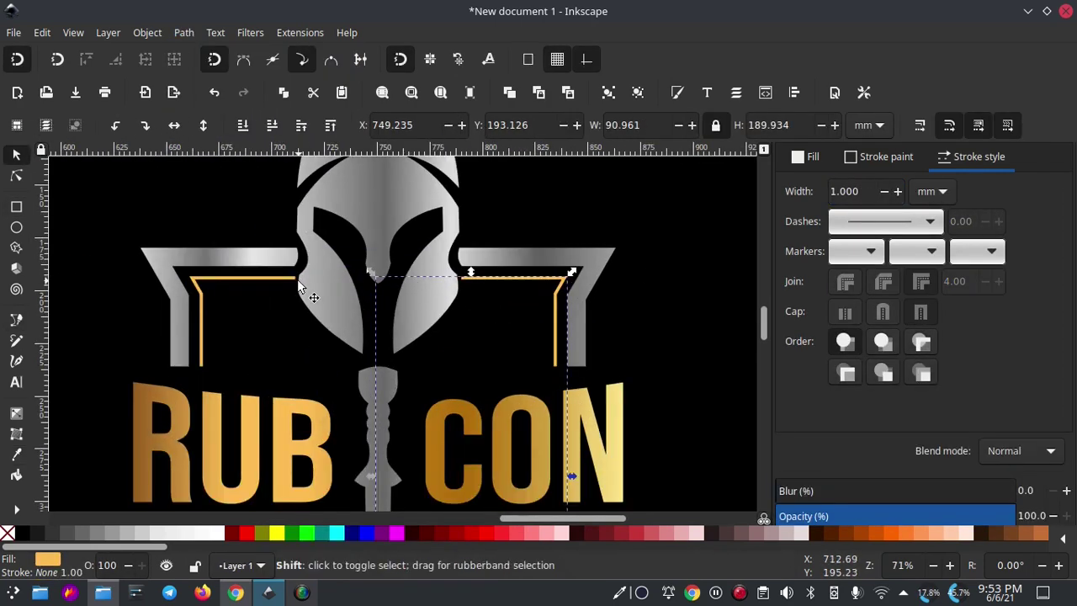
# Union the left and right gold lines into a single path
pyautogui.keyDown('shift'); pyautogui.click(312, 259); pyautogui.keyUp('shift')
pyautogui.click(187, 34)
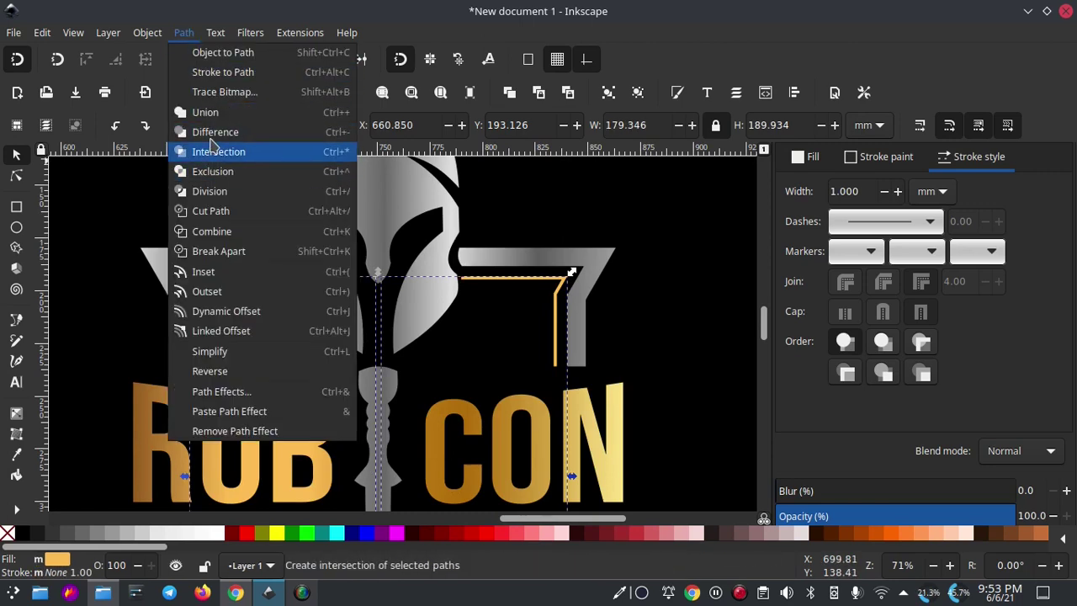
pyautogui.click(211, 108)
pyautogui.keyDown('shift'); pyautogui.click(406, 252); pyautogui.keyUp('shift')
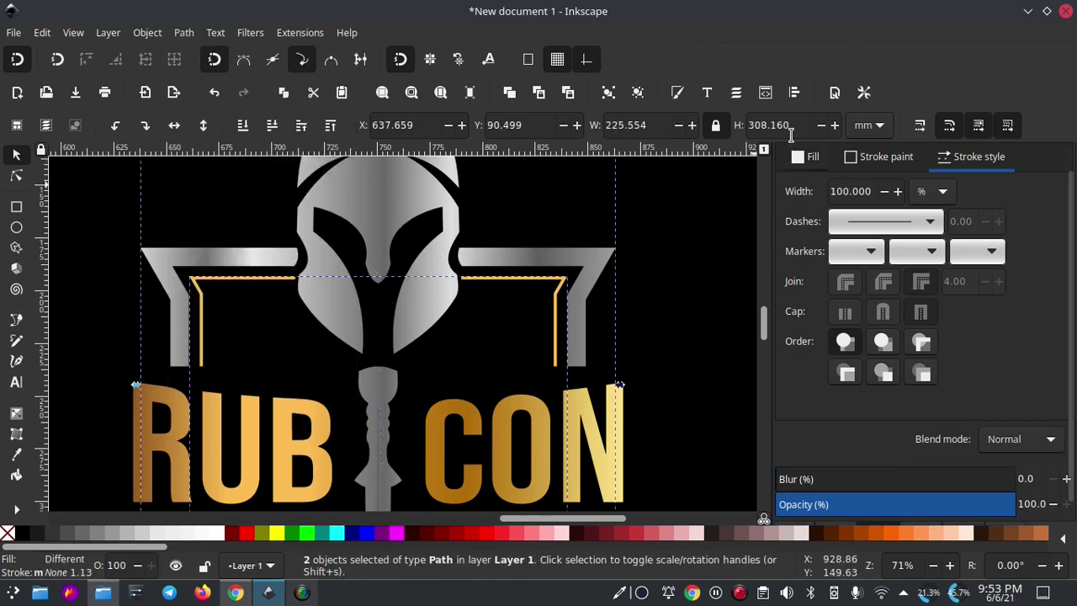
pyautogui.click(793, 93)
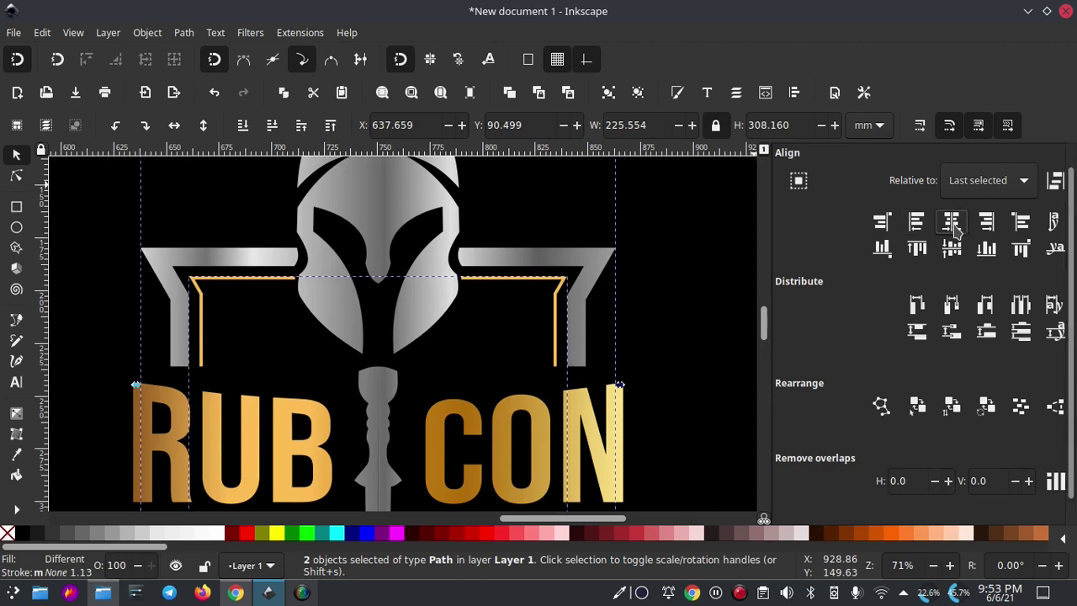
# Draw a closed tapered bar extending right from the gold outline's top corner
pyautogui.click(573, 324)
pyautogui.scroll(-3, 576, 323)
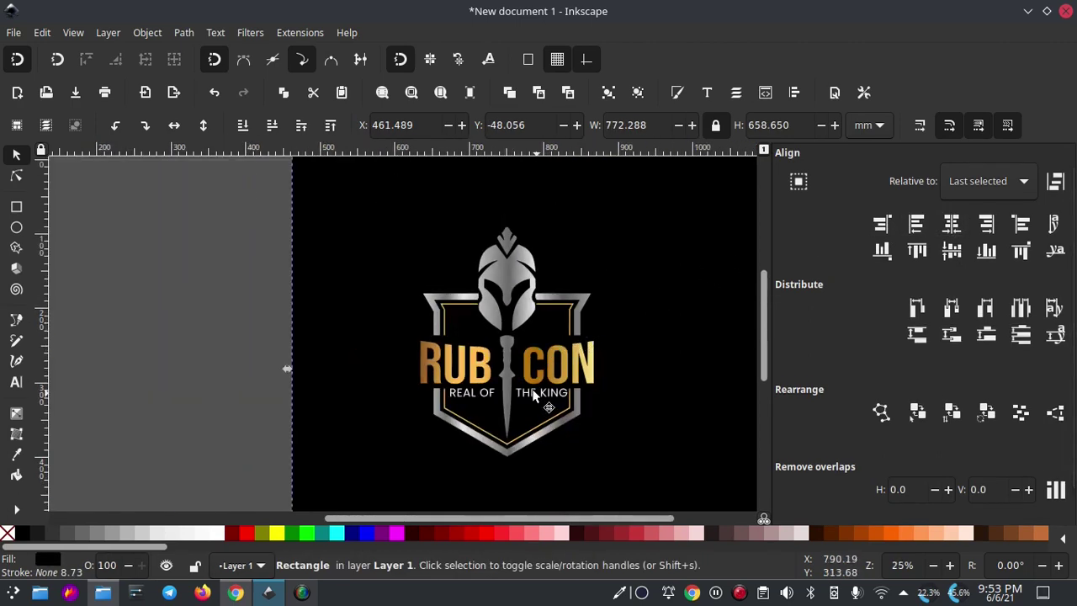
pyautogui.scroll(1, 546, 399)
pyautogui.scroll(1, 547, 382)
pyautogui.scroll(1, 548, 382)
pyautogui.scroll(1, 539, 382)
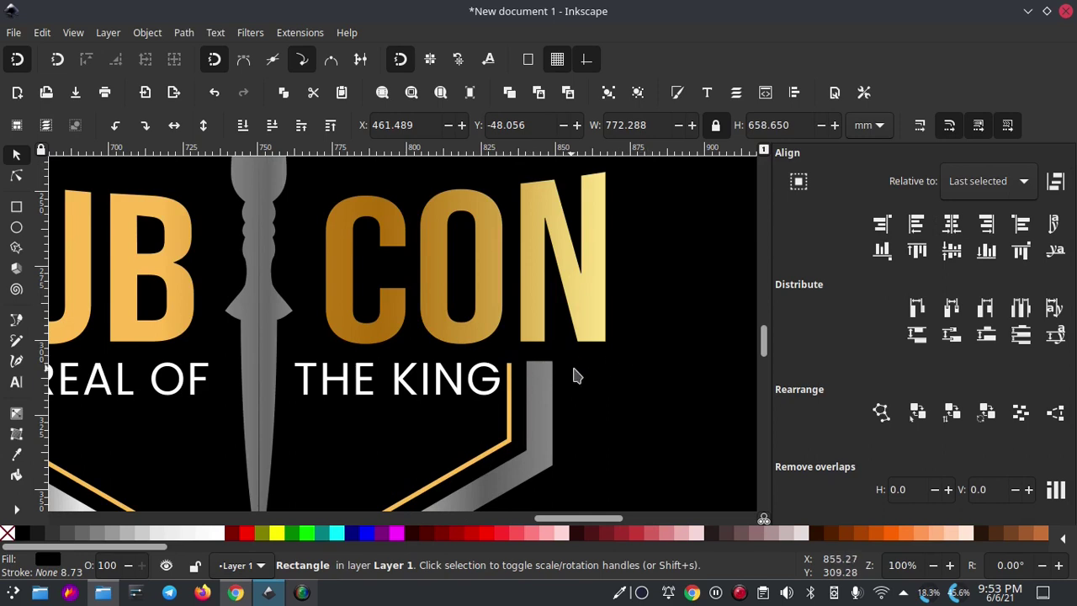
pyautogui.scroll(1, 575, 375)
pyautogui.click(16, 320)
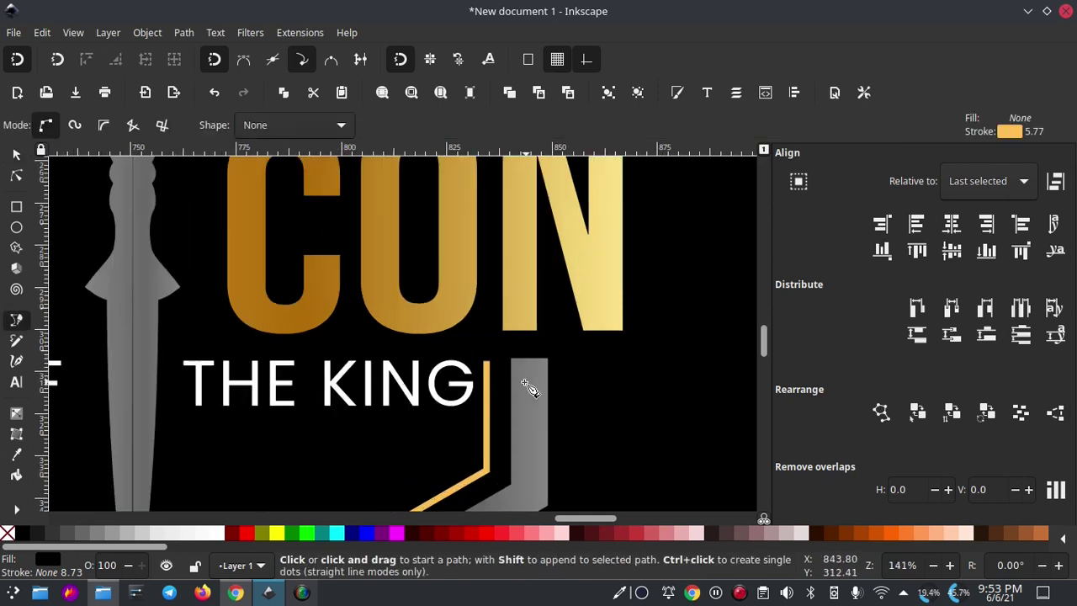
pyautogui.scroll(1, 529, 386)
pyautogui.click(461, 351)
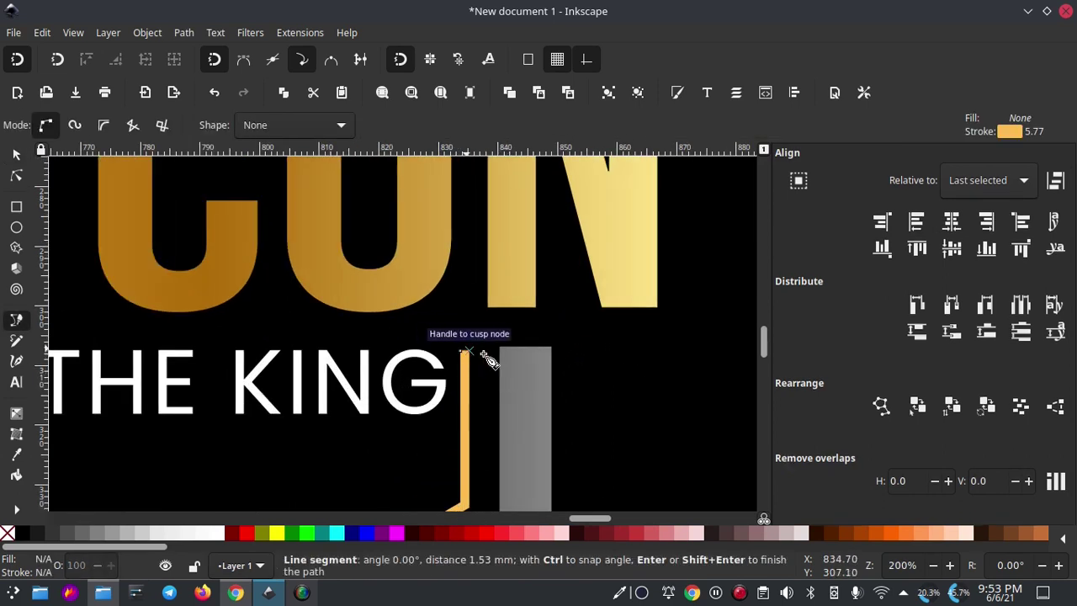
pyautogui.click(665, 350)
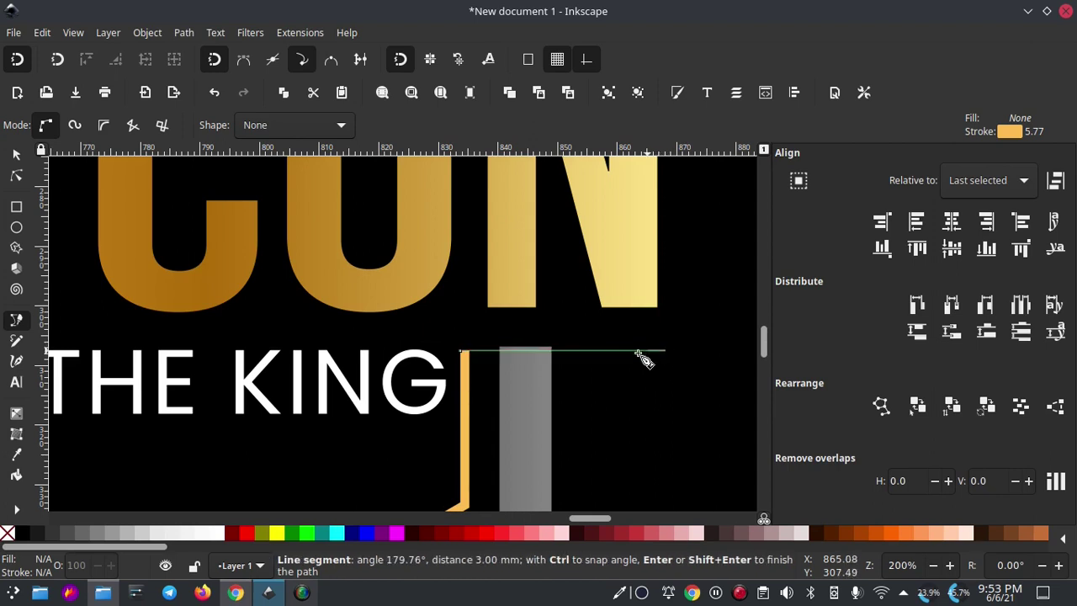
pyautogui.scroll(2, 476, 361)
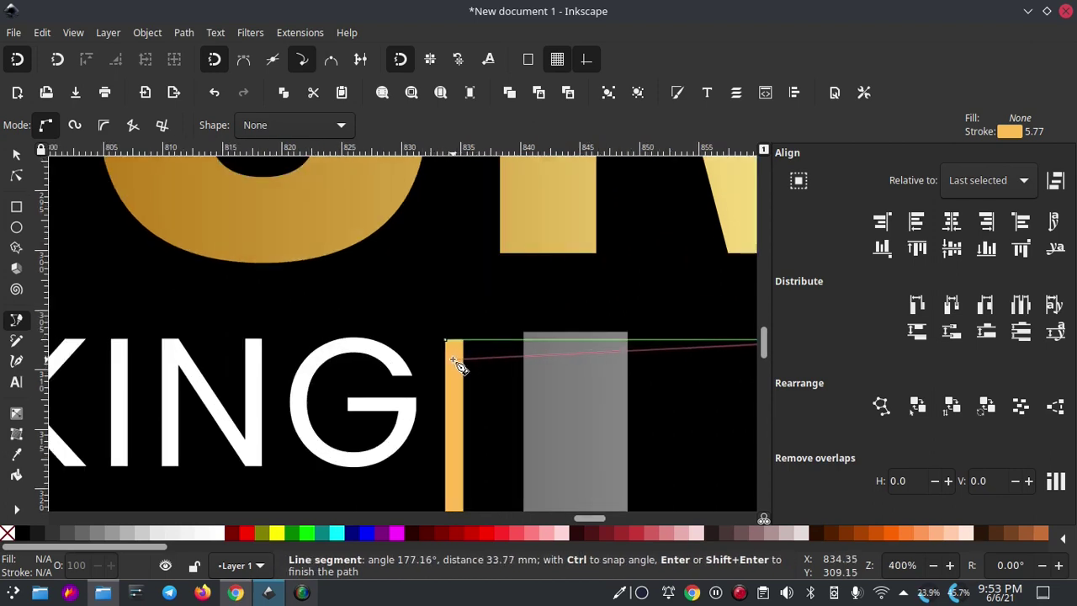
pyautogui.click(447, 341)
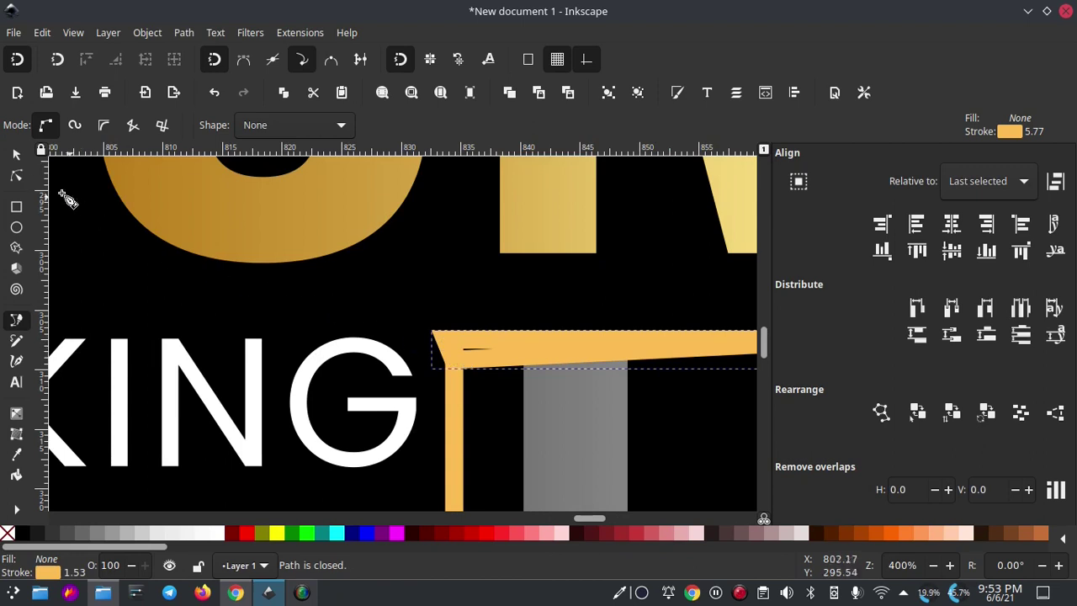
# Remove the bar's stroke and fill it with the outline's gold using the Dropper
pyautogui.click(16, 154)
pyautogui.keyDown('shift'); pyautogui.click(7, 532); pyautogui.keyUp('shift')
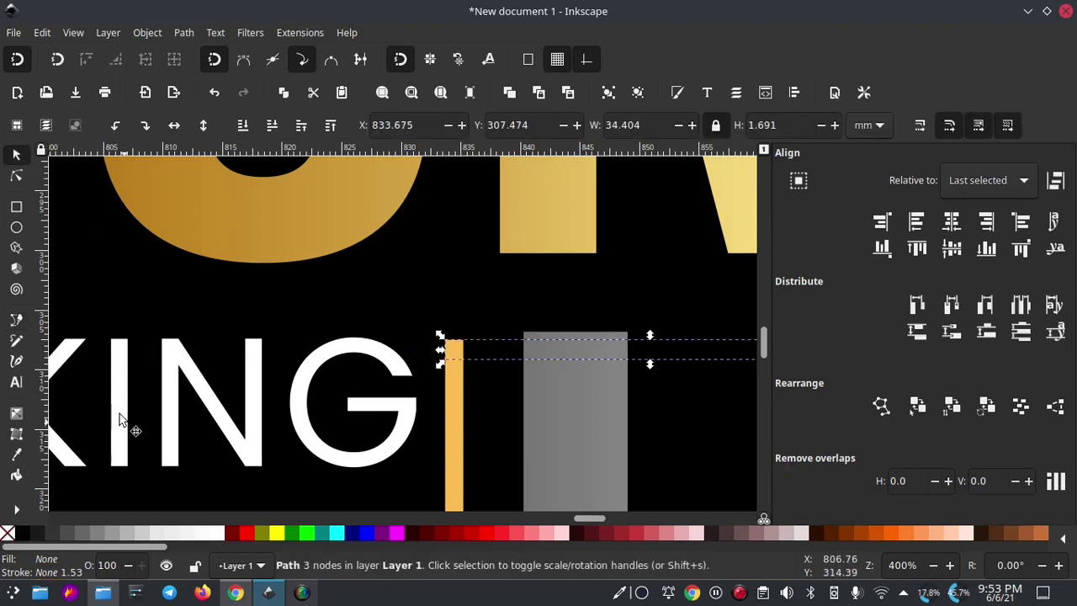
pyautogui.click(18, 454)
pyautogui.click(449, 410)
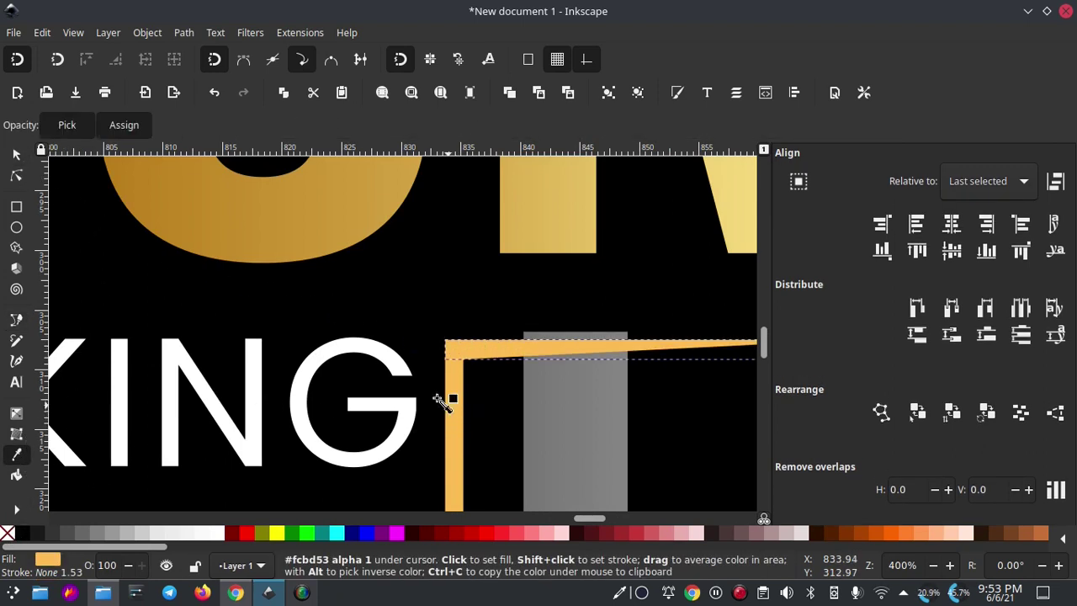
pyautogui.click(16, 154)
# Duplicate the gold bar and move the copy left beside REAL OF
pyautogui.scroll(-3, 551, 364)
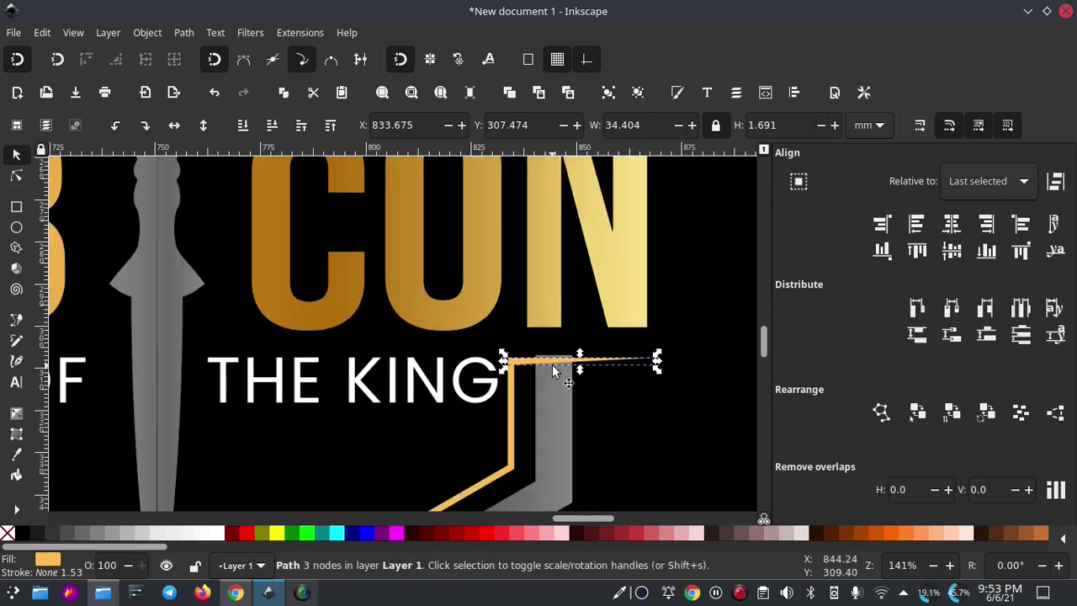
pyautogui.rightClick(551, 360)
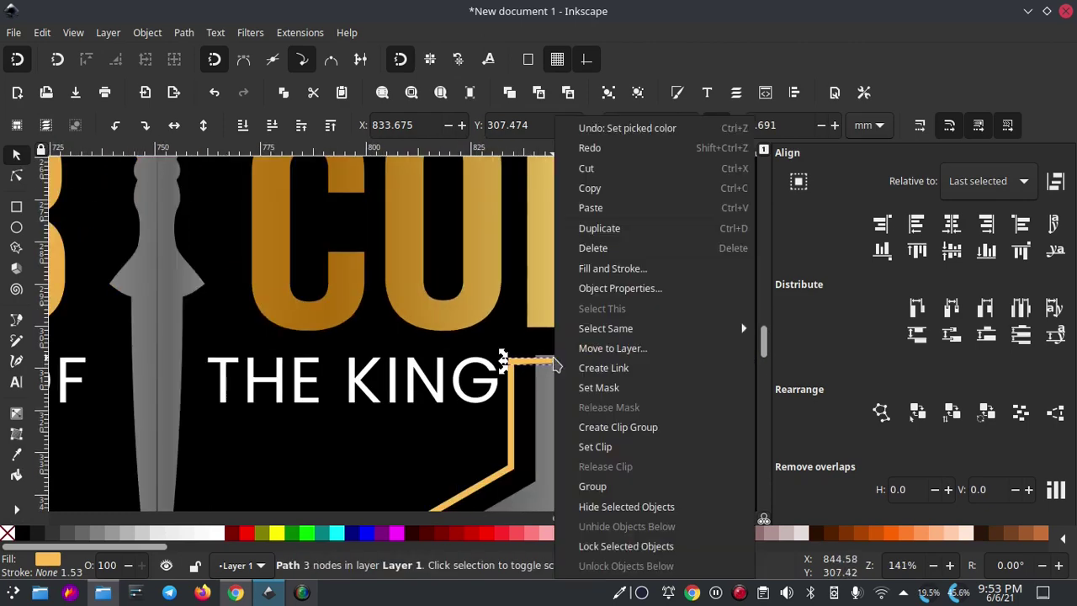
pyautogui.click(616, 238)
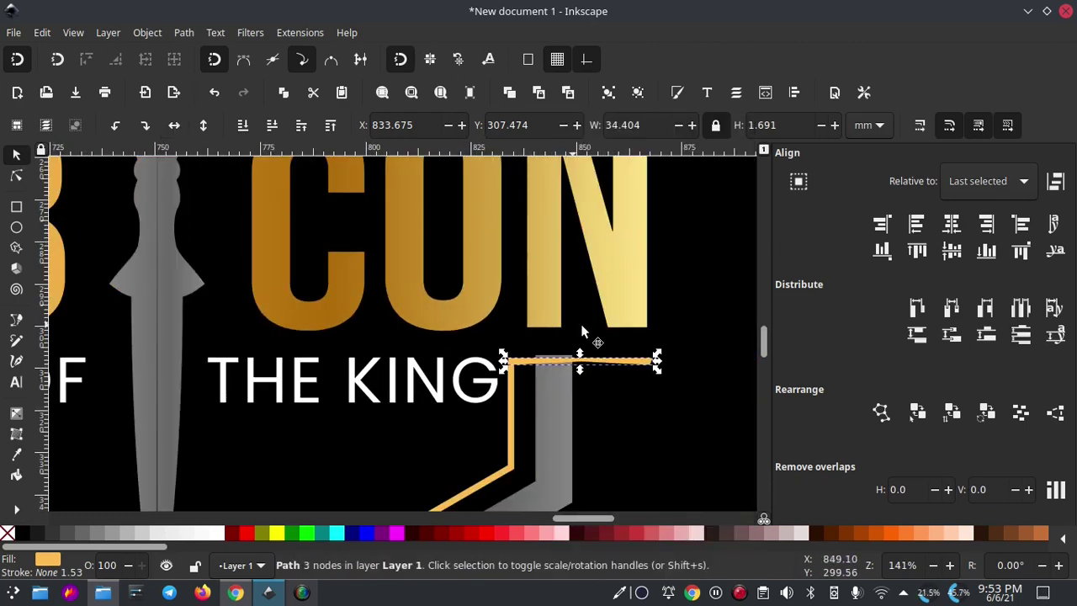
pyautogui.hscroll(-3, 640, 353)
pyautogui.moveTo(714, 373); pyautogui.dragTo(84, 362)
pyautogui.hscroll(-10, 236, 370)
pyautogui.moveTo(488, 362); pyautogui.dragTo(233, 362)
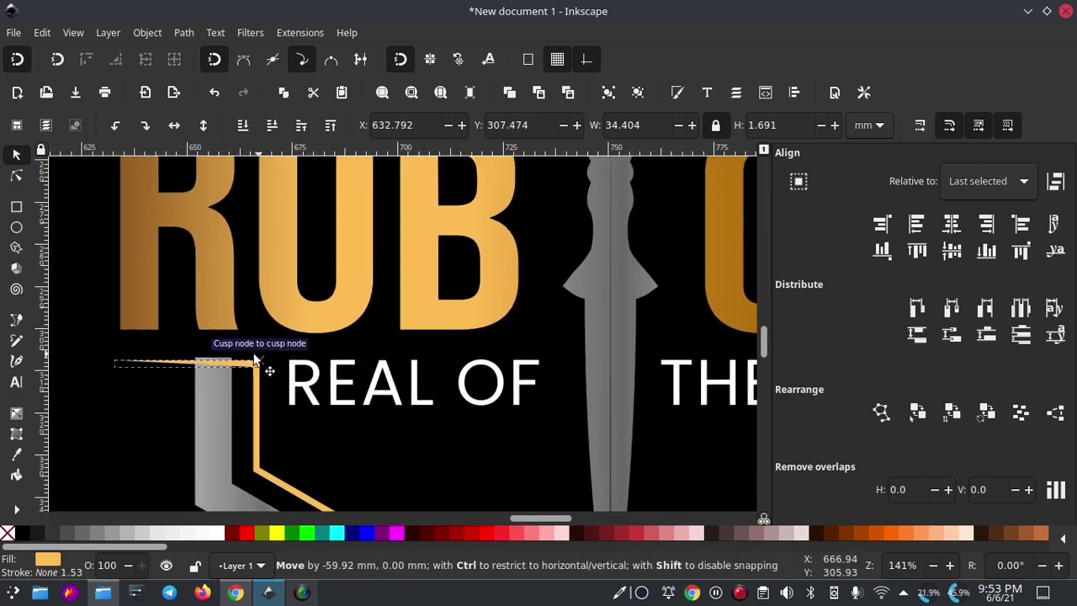
pyautogui.click(211, 391)
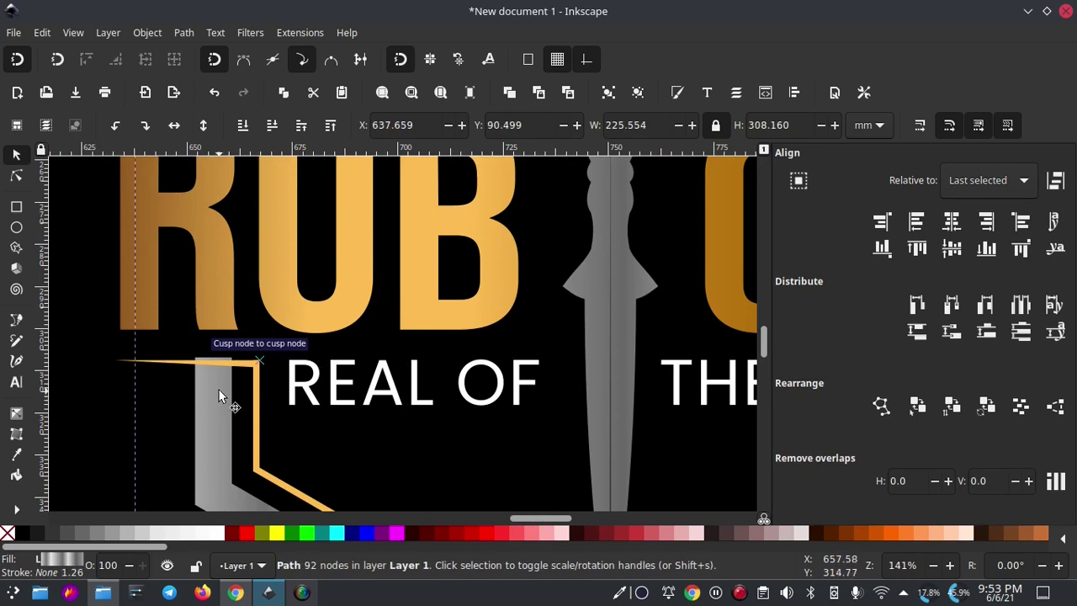
pyautogui.scroll(-2, 226, 374)
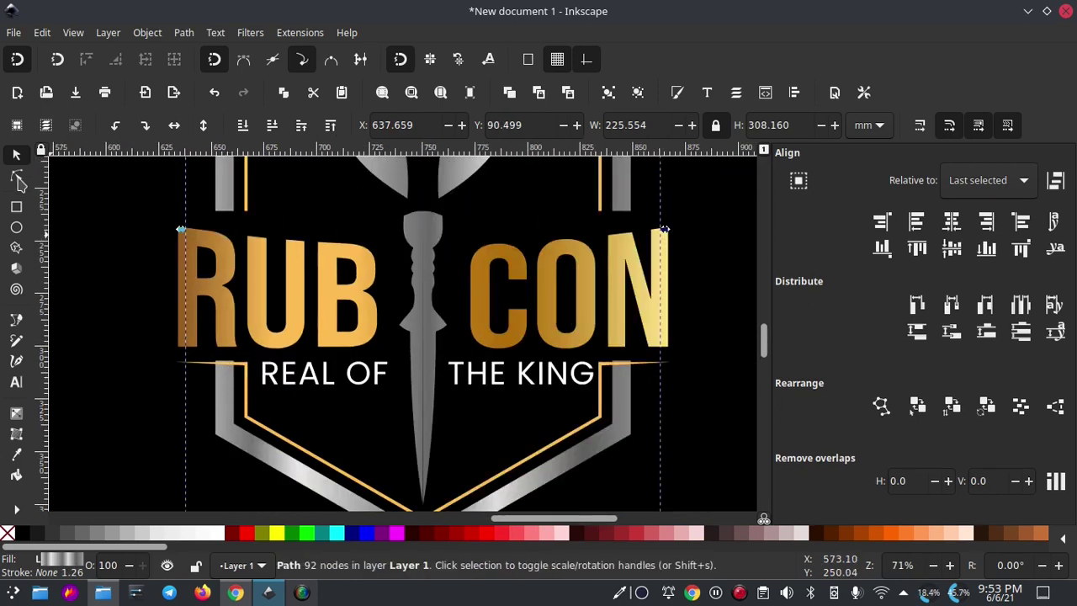
pyautogui.click(19, 179)
pyautogui.moveTo(223, 356); pyautogui.dragTo(244, 370)
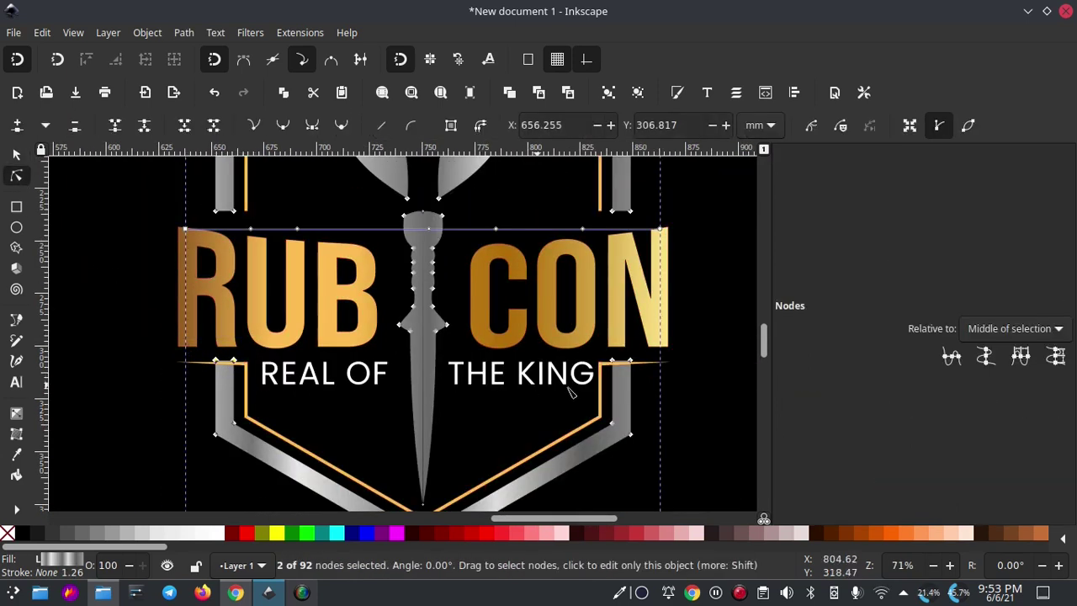
pyautogui.moveTo(602, 352); pyautogui.dragTo(637, 372)
pyautogui.scroll(1, 252, 360)
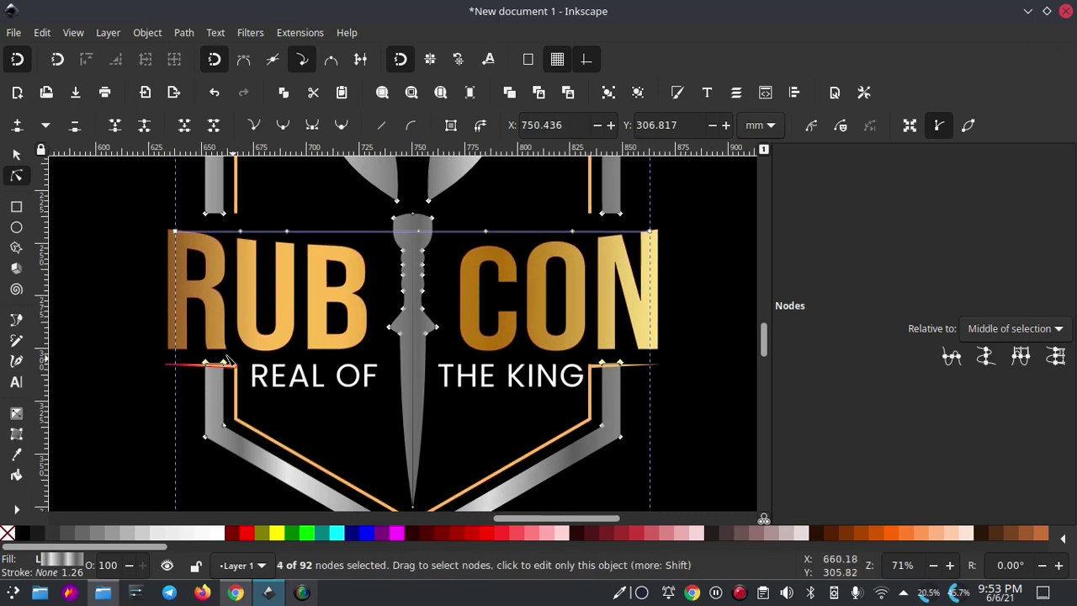
pyautogui.scroll(2, 227, 374)
pyautogui.moveTo(221, 353); pyautogui.dragTo(229, 384)
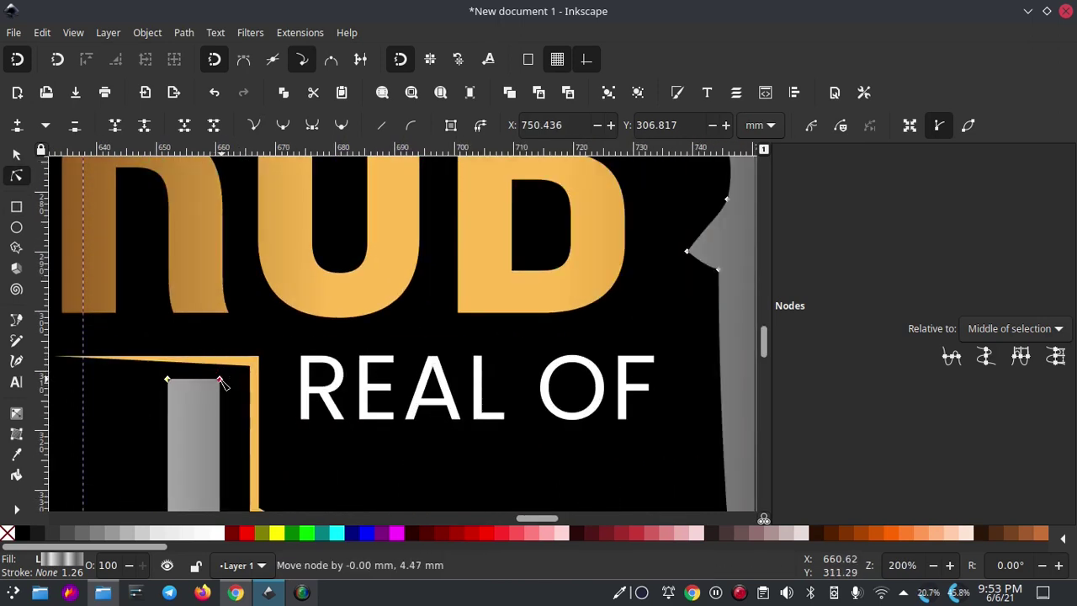
pyautogui.scroll(1, 197, 385)
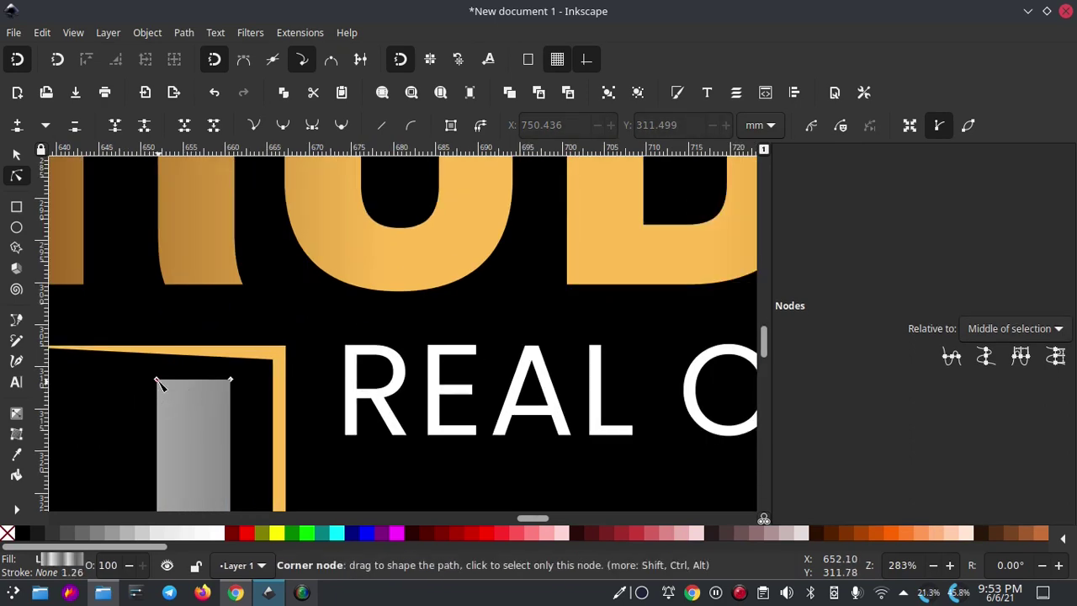
pyautogui.moveTo(160, 383); pyautogui.dragTo(159, 379)
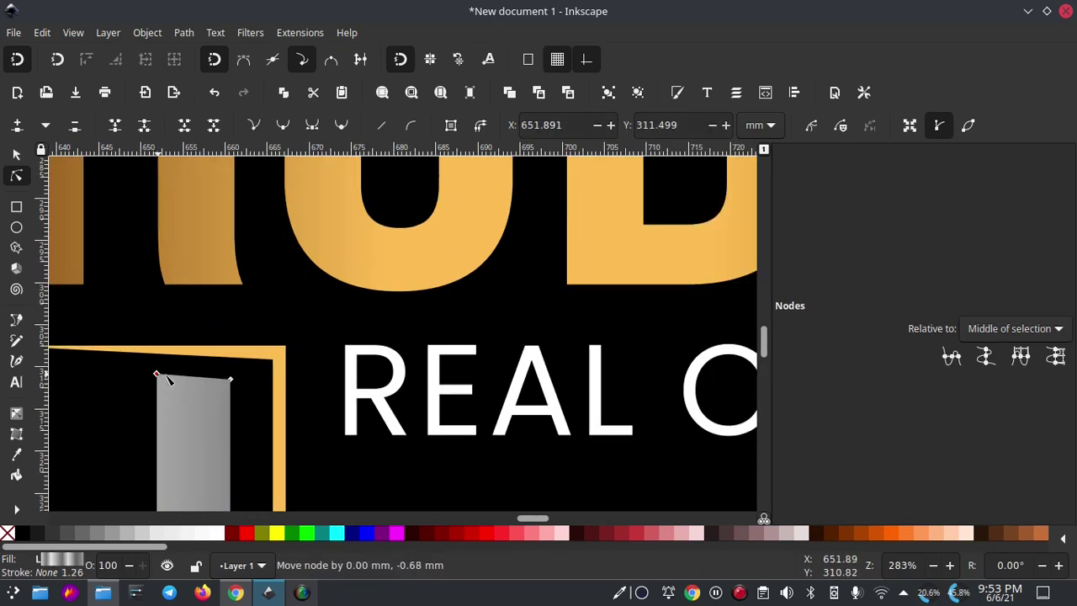
pyautogui.scroll(-1, 167, 379)
pyautogui.hscroll(2, 301, 343)
pyautogui.hscroll(3, 470, 341)
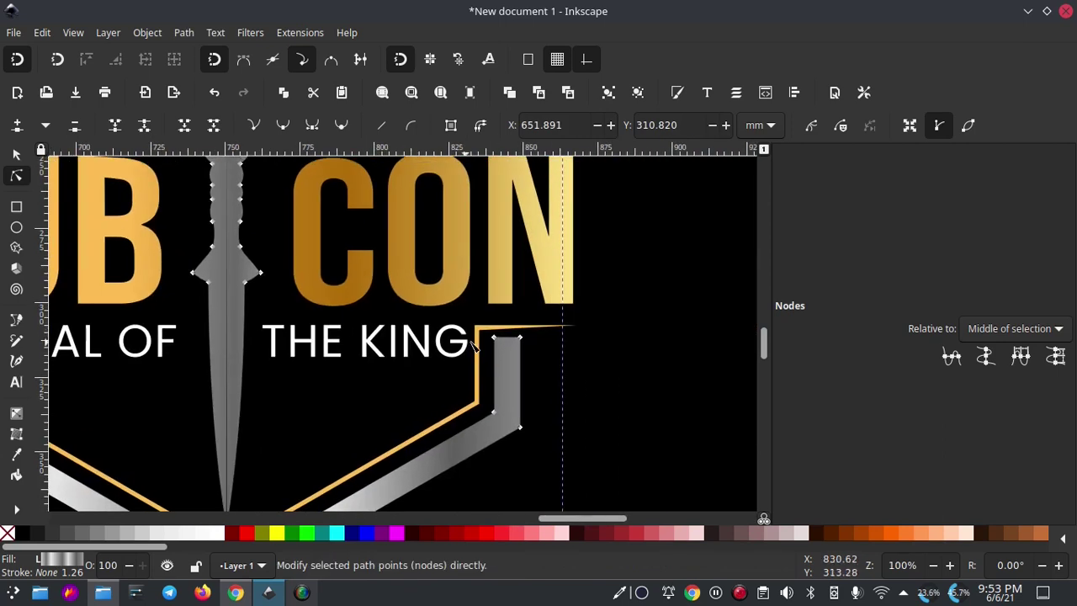
pyautogui.scroll(1, 512, 344)
pyautogui.scroll(2, 449, 334)
pyautogui.scroll(2, 501, 333)
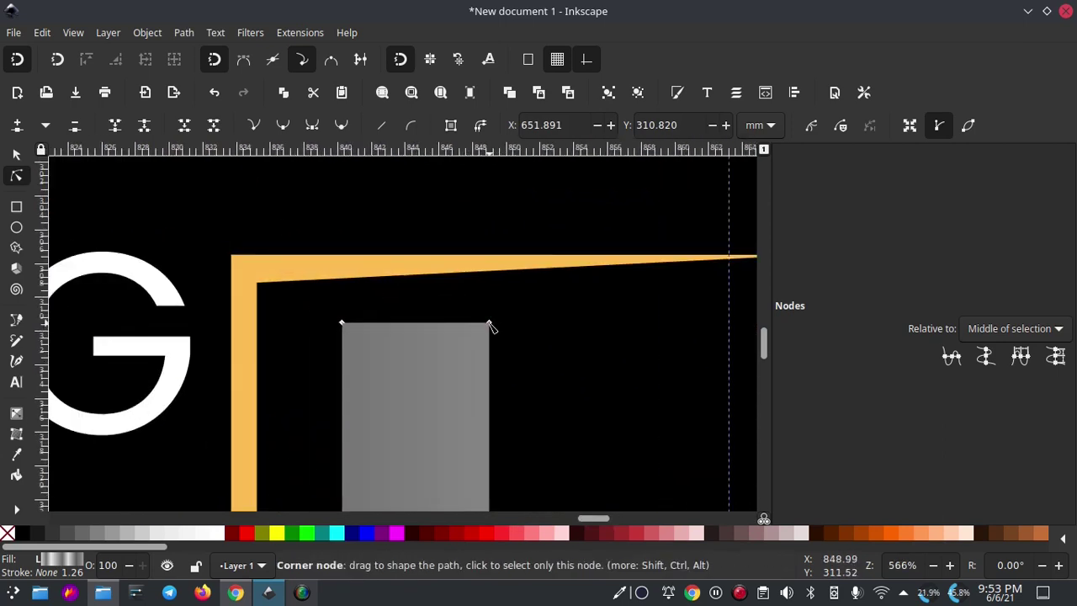
pyautogui.moveTo(489, 323); pyautogui.dragTo(490, 316)
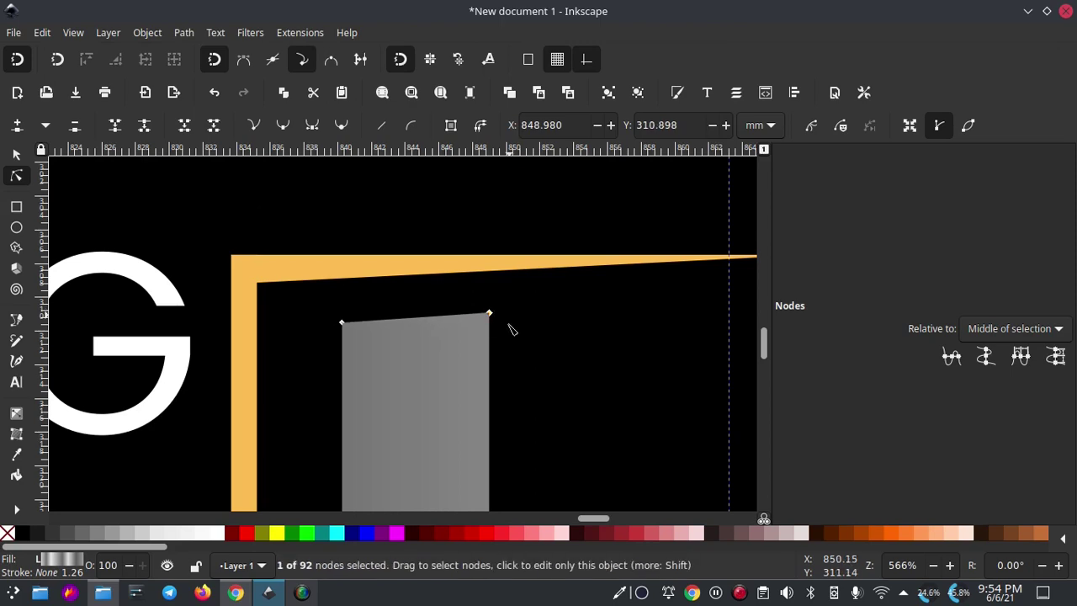
pyautogui.press('s')
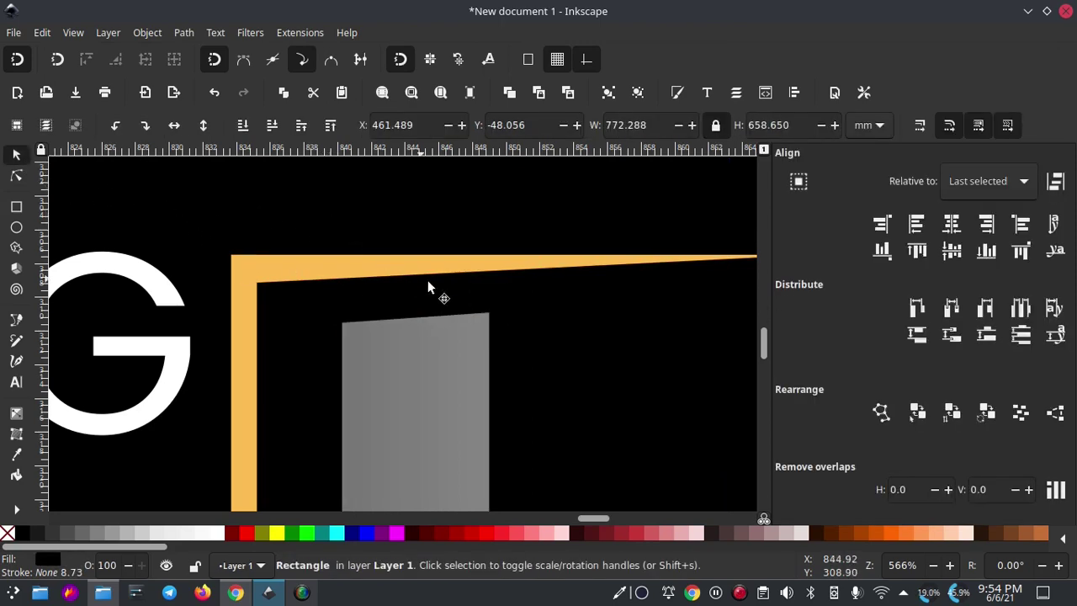
pyautogui.keyDown('ctrl'); pyautogui.scroll(-2, 429, 286); pyautogui.keyUp('ctrl')
pyautogui.keyDown('ctrl'); pyautogui.scroll(-2, 438, 286); pyautogui.keyUp('ctrl')
pyautogui.keyDown('ctrl'); pyautogui.scroll(-2, 448, 286); pyautogui.keyUp('ctrl')
pyautogui.keyDown('ctrl'); pyautogui.scroll(-1, 435, 350); pyautogui.keyUp('ctrl')
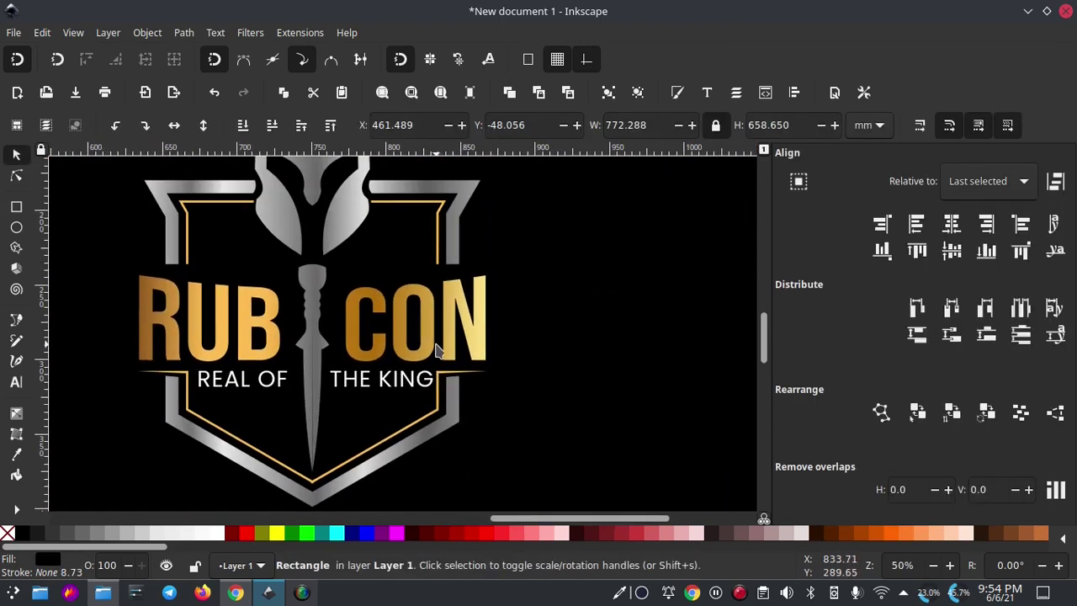
pyautogui.keyDown('ctrl'); pyautogui.scroll(-1, 433, 347); pyautogui.keyUp('ctrl')
pyautogui.keyDown('ctrl'); pyautogui.scroll(-1, 417, 336); pyautogui.keyUp('ctrl')
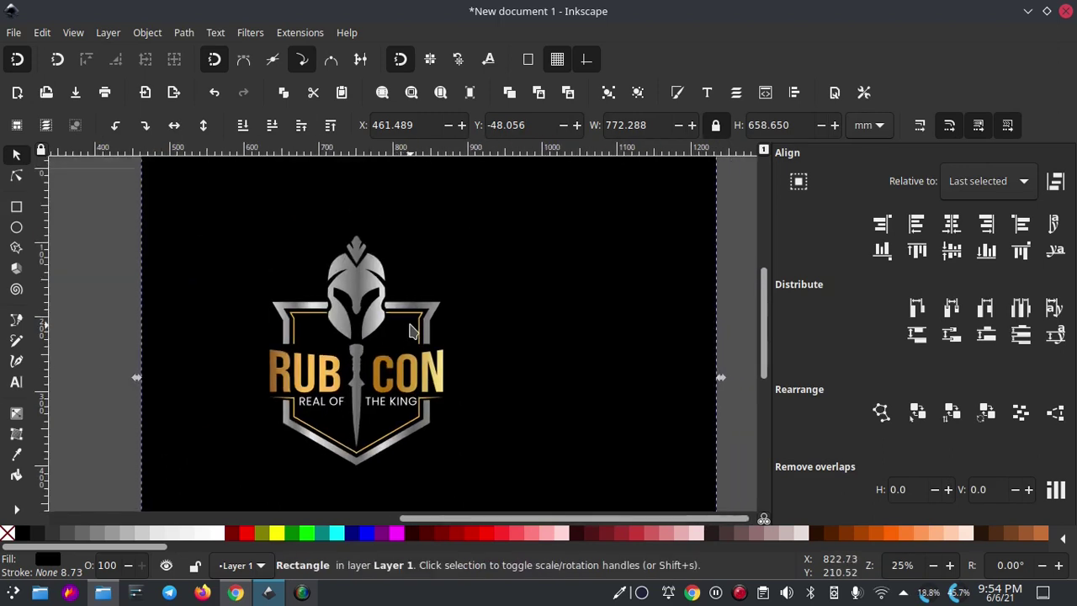
pyautogui.keyDown('ctrl'); pyautogui.scroll(1, 374, 292); pyautogui.keyUp('ctrl')
pyautogui.keyDown('ctrl'); pyautogui.scroll(2, 362, 280); pyautogui.keyUp('ctrl')
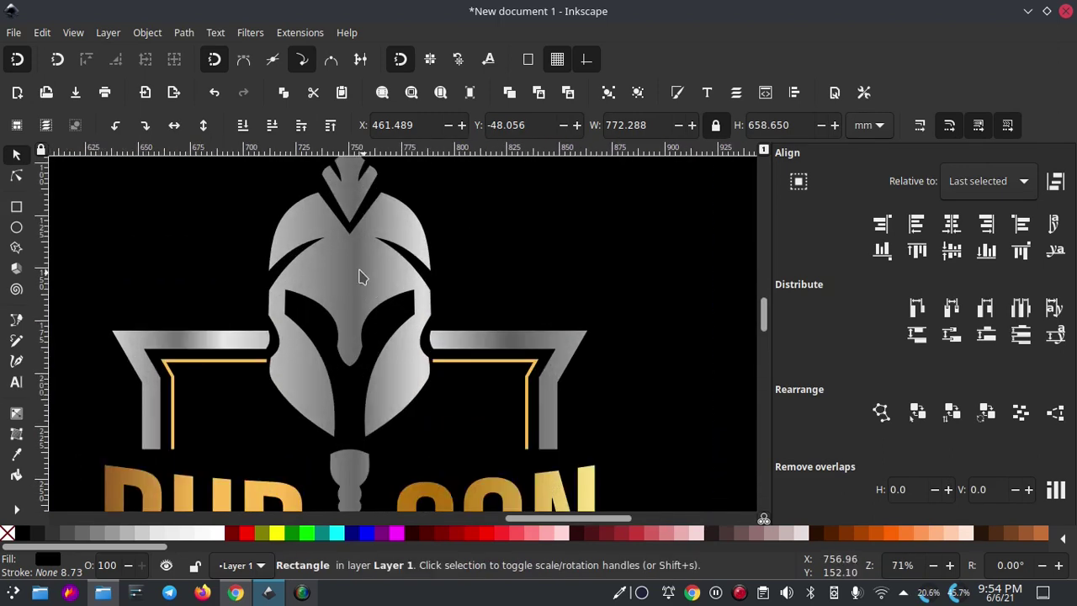
# Draw a small five-pointed star on the helmet's forehead
pyautogui.click(16, 247)
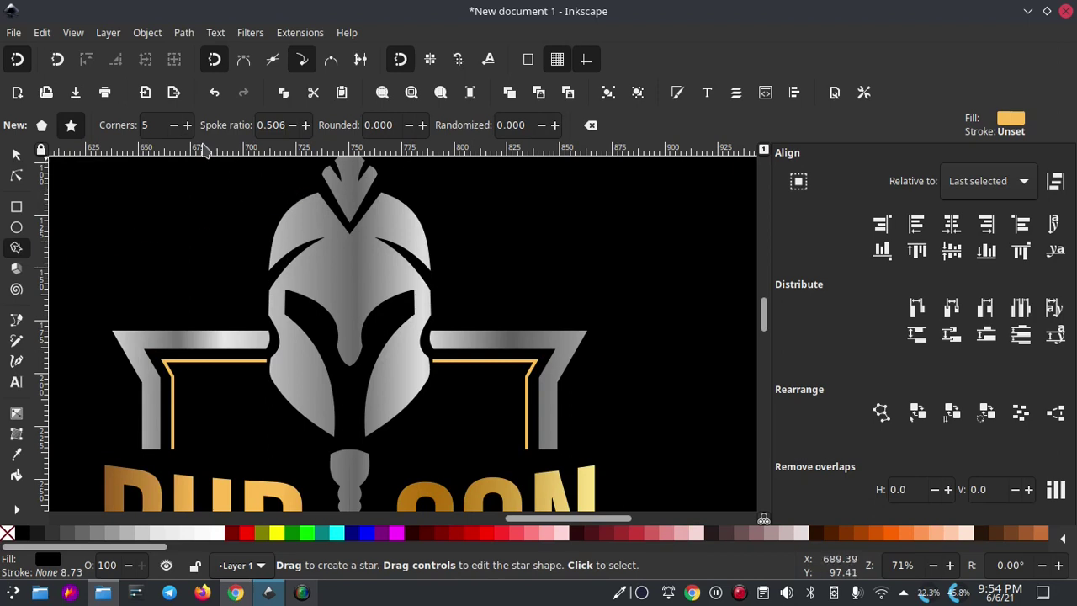
pyautogui.keyDown('ctrl'); pyautogui.scroll(1, 363, 289); pyautogui.keyUp('ctrl')
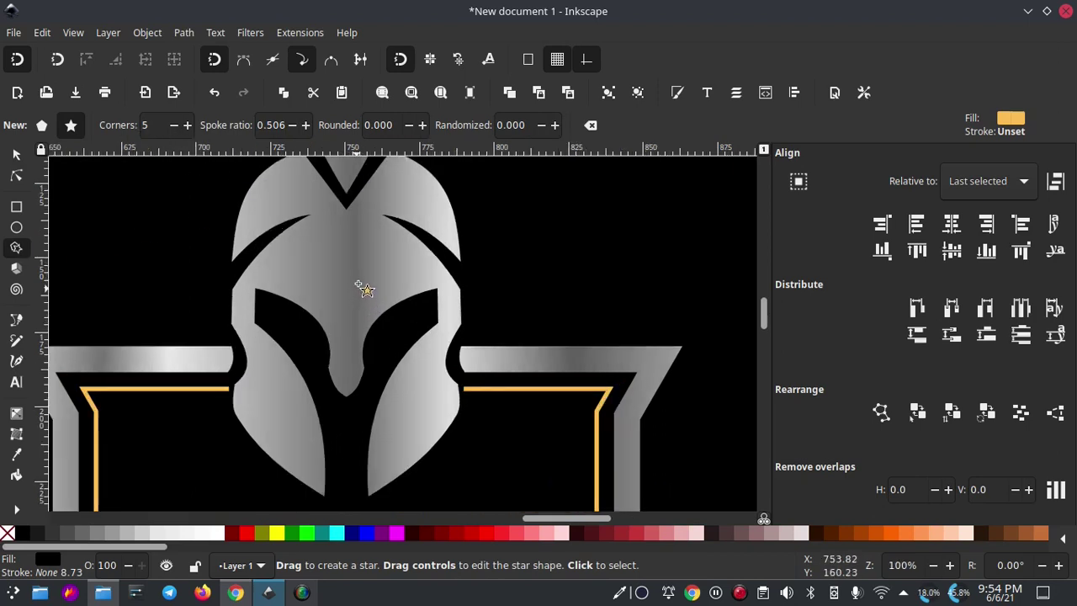
pyautogui.keyDown('ctrl'); pyautogui.scroll(1, 363, 286); pyautogui.keyUp('ctrl')
pyautogui.moveTo(347, 274); pyautogui.dragTo(343, 240)
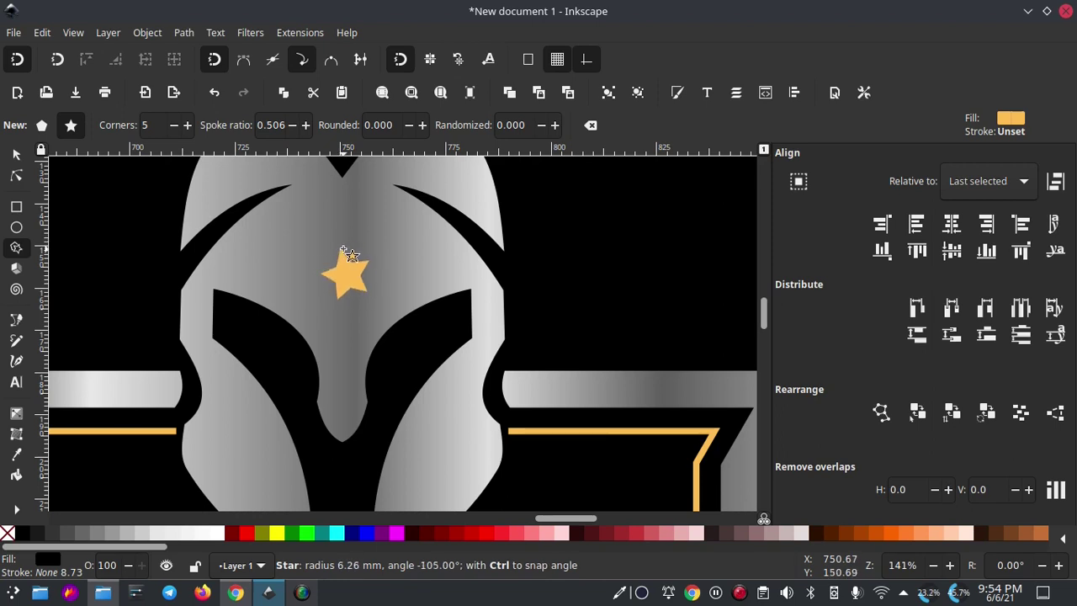
pyautogui.moveTo(343, 239); pyautogui.dragTo(346, 242)
pyautogui.click(16, 154)
# Centre the star horizontally on the helmet with the Align panel
pyautogui.keyDown('shift'); pyautogui.click(399, 241); pyautogui.keyUp('shift')
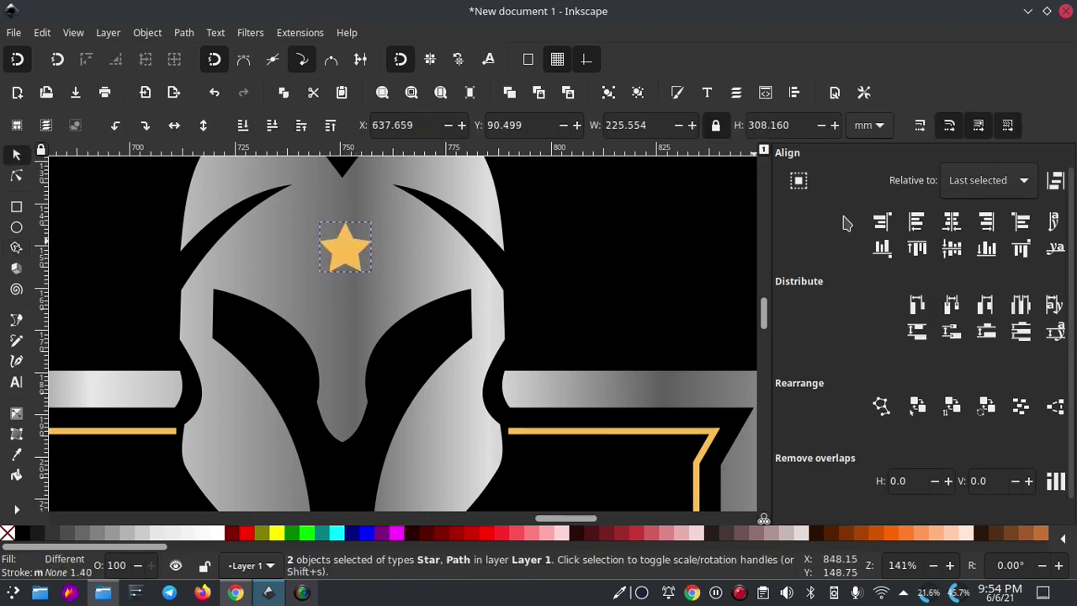
pyautogui.click(951, 223)
pyautogui.click(401, 254)
pyautogui.click(342, 249)
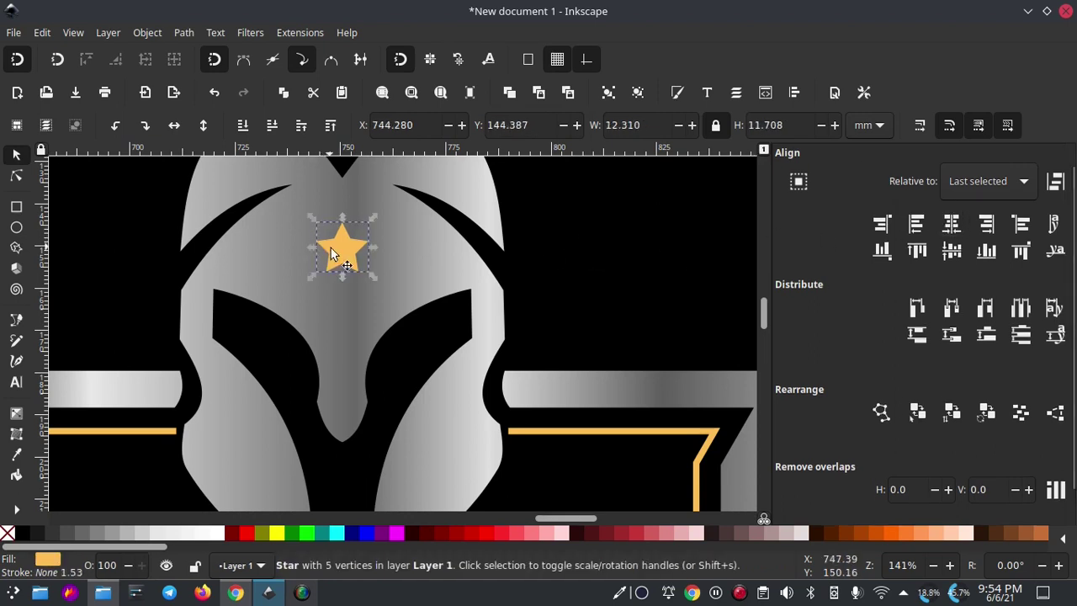
pyautogui.scroll(2, 369, 327)
pyautogui.hscroll(2, 369, 326)
# Cut the star out of the helmet with Path > Difference
pyautogui.keyDown('shift'); pyautogui.click(368, 330); pyautogui.keyUp('shift')
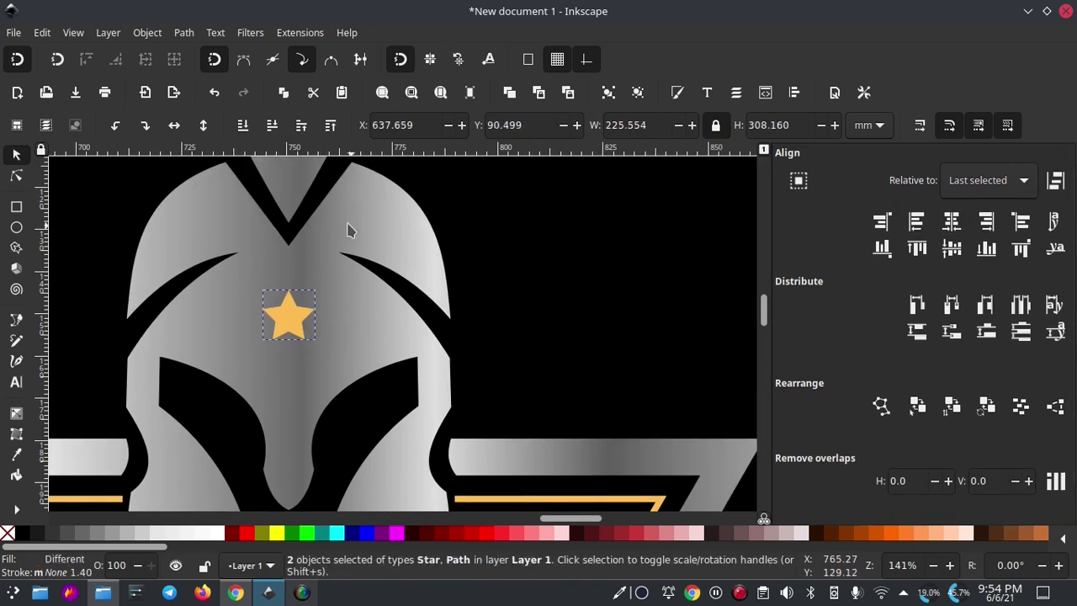
pyautogui.scroll(-2, 352, 303)
pyautogui.scroll(-1, 352, 302)
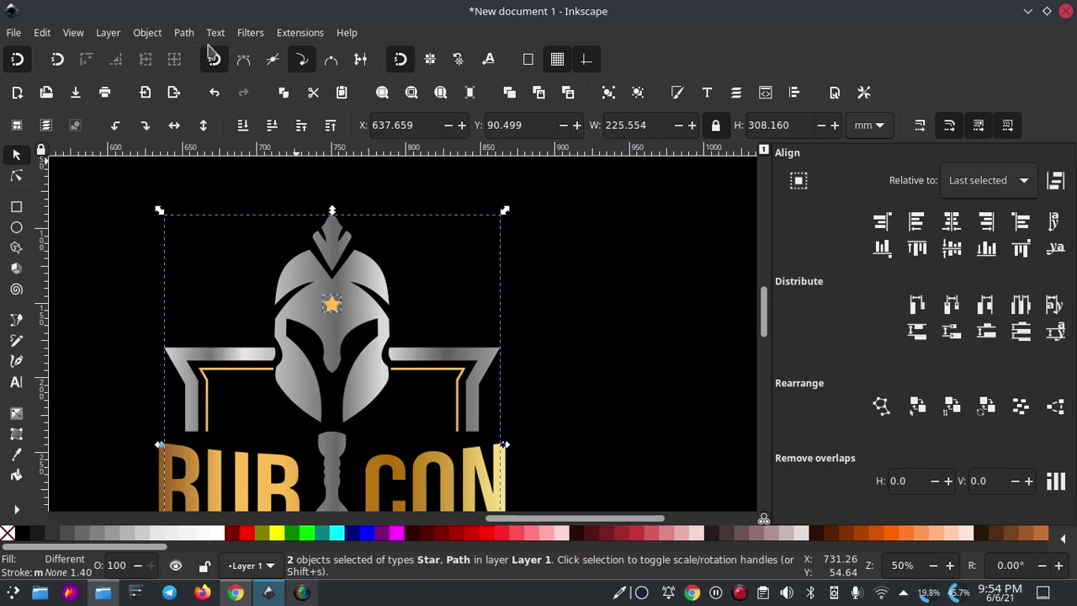
pyautogui.click(183, 32)
pyautogui.click(207, 132)
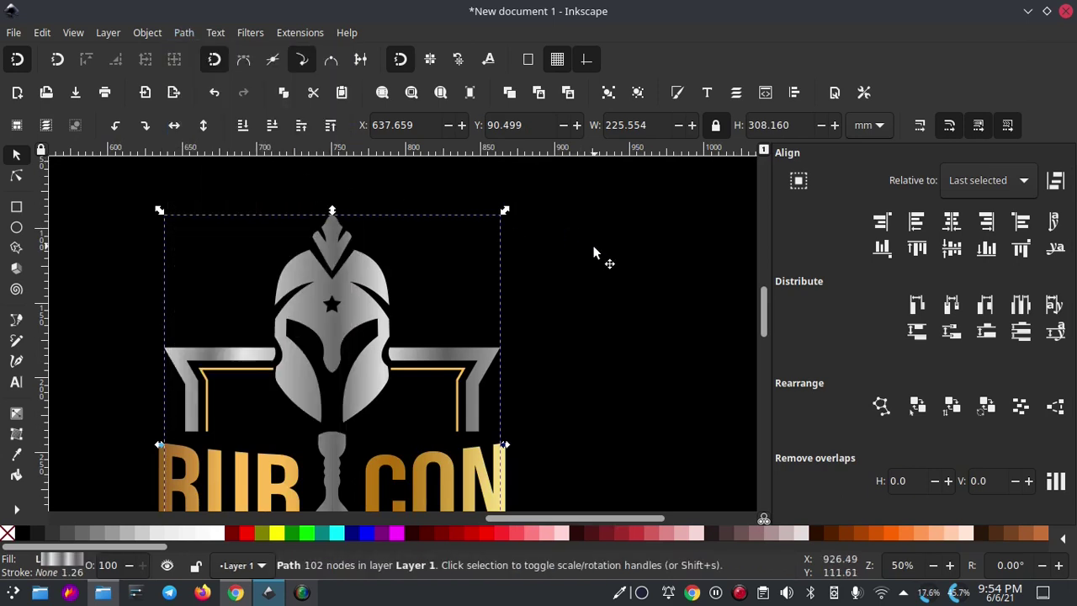
pyautogui.click(593, 252)
pyautogui.scroll(-2, 358, 268)
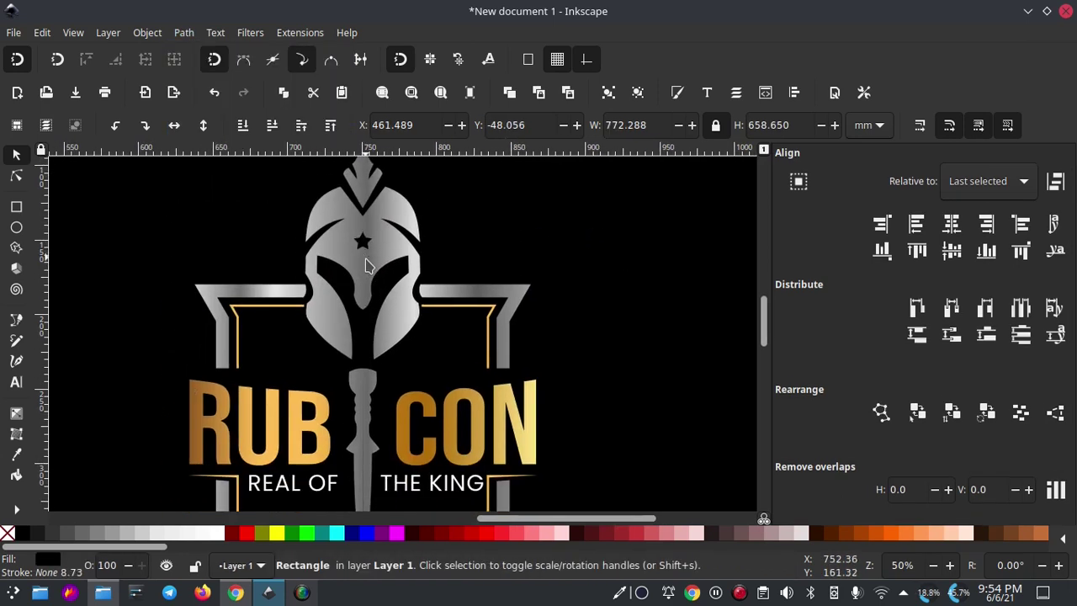
# Nudge the REAL OF THE KING subtitle and shrink it slightly by a corner handle
pyautogui.scroll(-2, 370, 252)
pyautogui.scroll(1, 396, 387)
pyautogui.scroll(1, 498, 362)
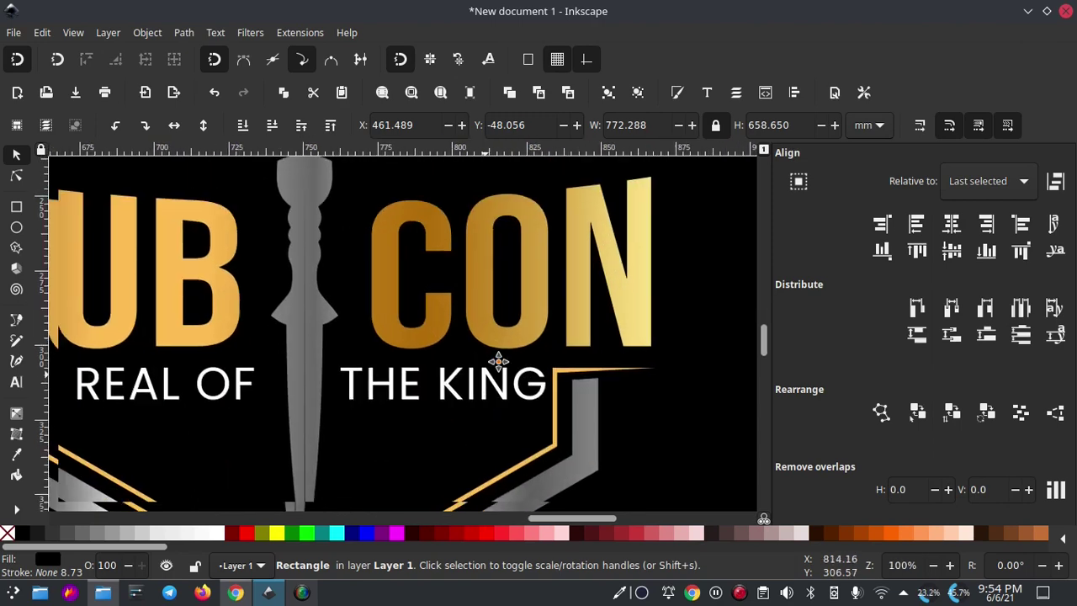
pyautogui.scroll(-1, 498, 362)
pyautogui.hscroll(-1, 498, 362)
pyautogui.click(405, 357)
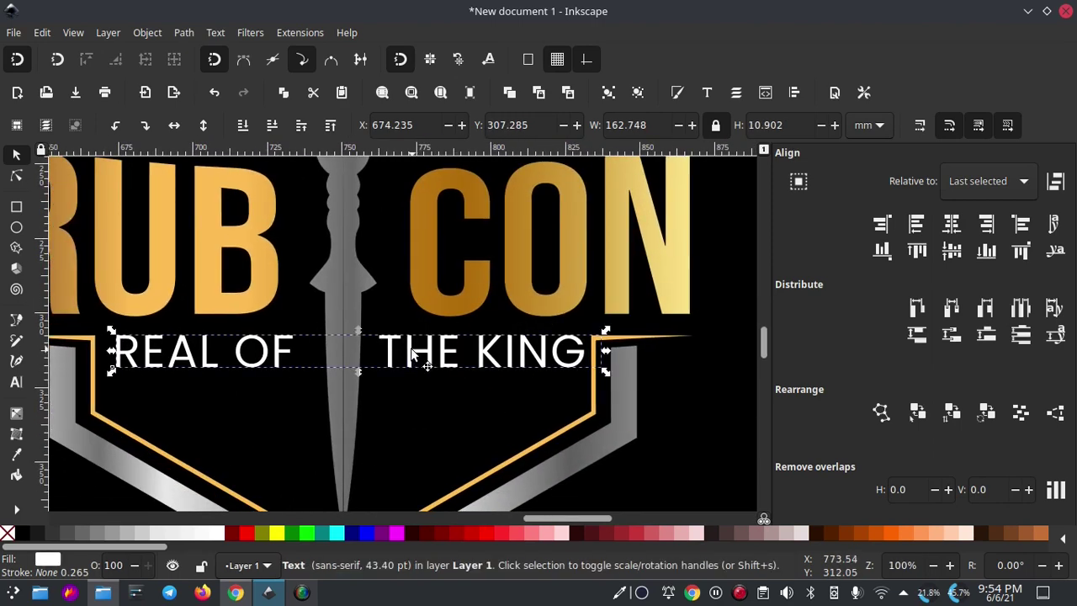
pyautogui.moveTo(412, 356); pyautogui.dragTo(407, 361)
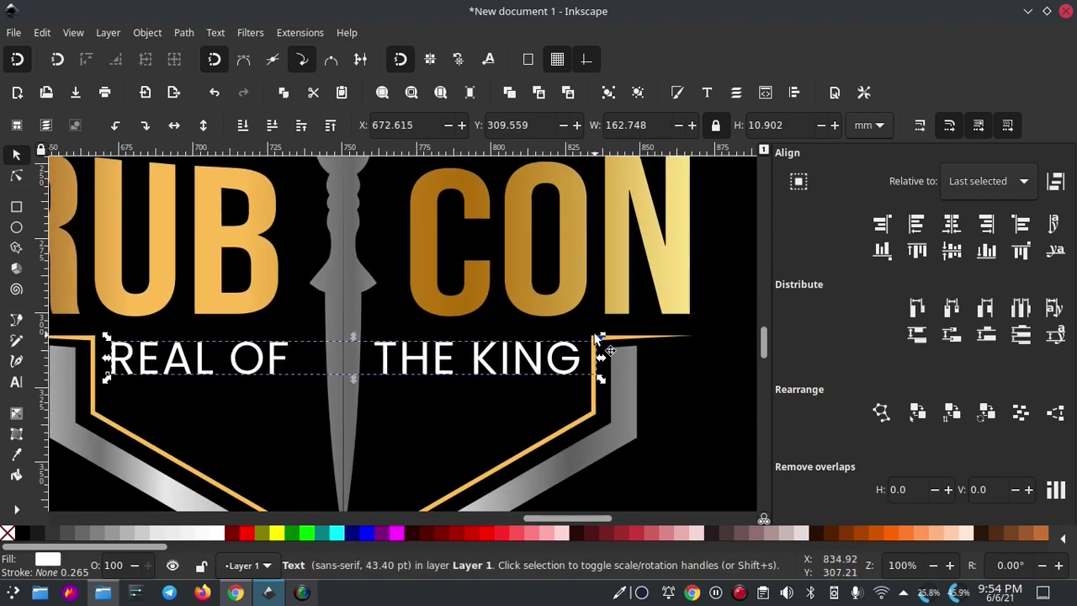
pyautogui.moveTo(597, 335); pyautogui.dragTo(594, 336)
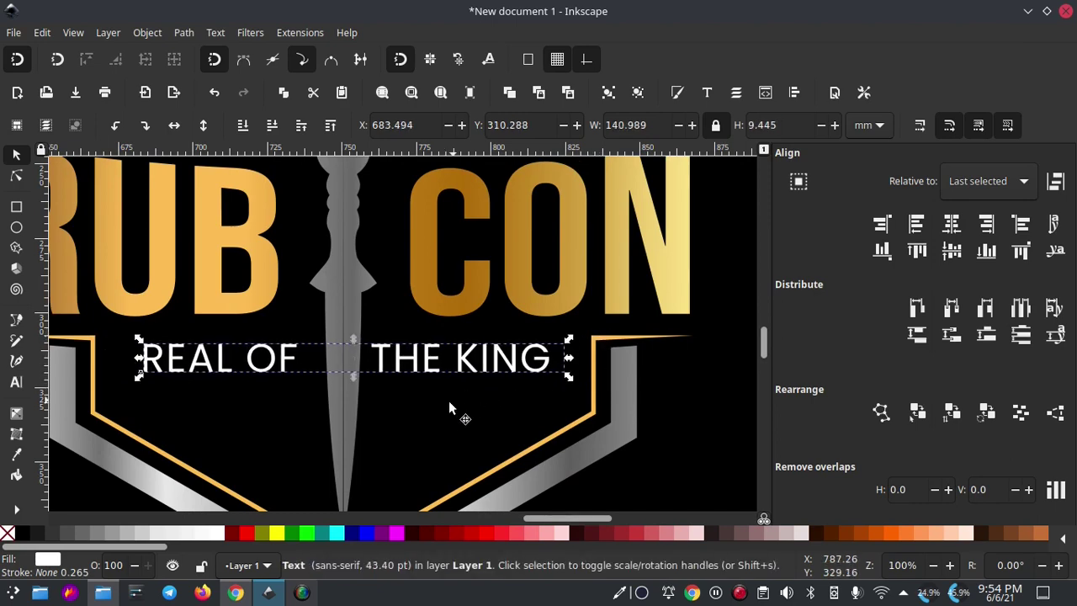
# Centre the subtitle horizontally on the shield via the Align panel
pyautogui.keyDown('shift'); pyautogui.click(665, 379); pyautogui.keyUp('shift')
pyautogui.click(951, 223)
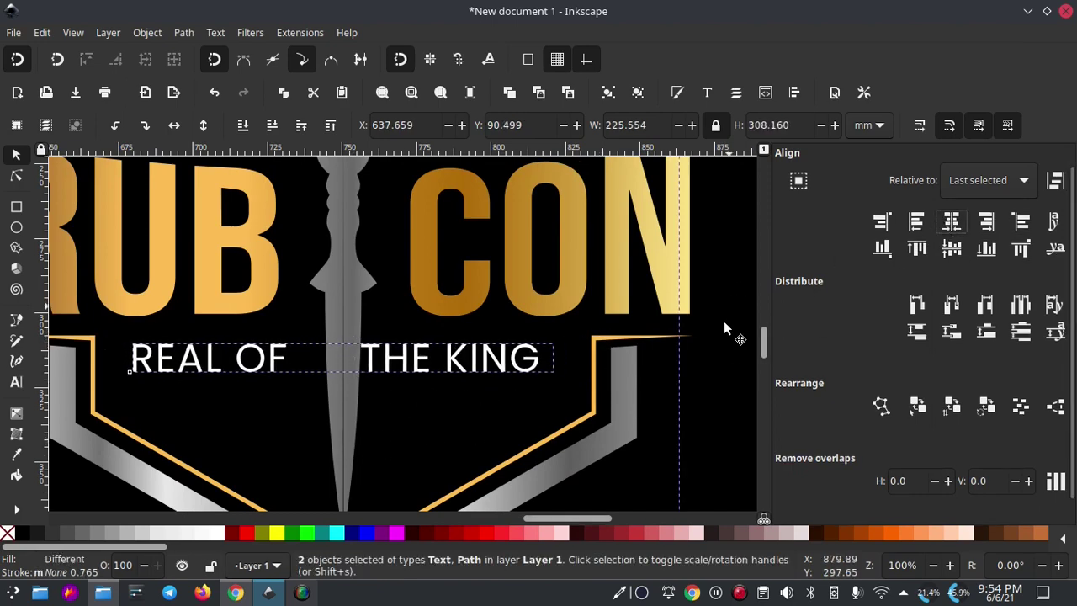
pyautogui.click(721, 373)
pyautogui.scroll(-3, 505, 357)
pyautogui.scroll(1, 476, 368)
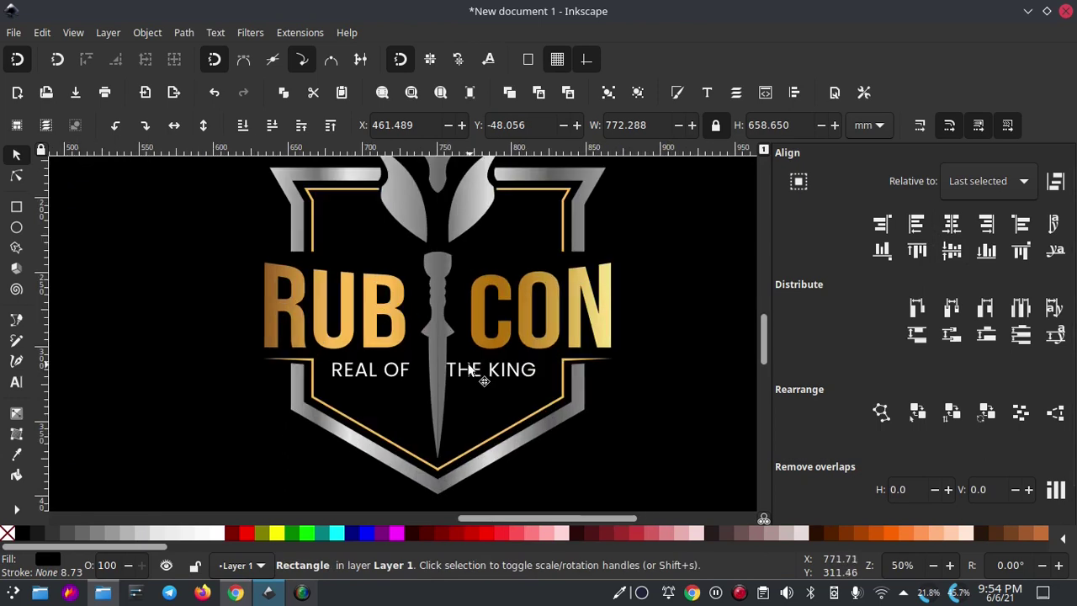
pyautogui.scroll(1, 422, 382)
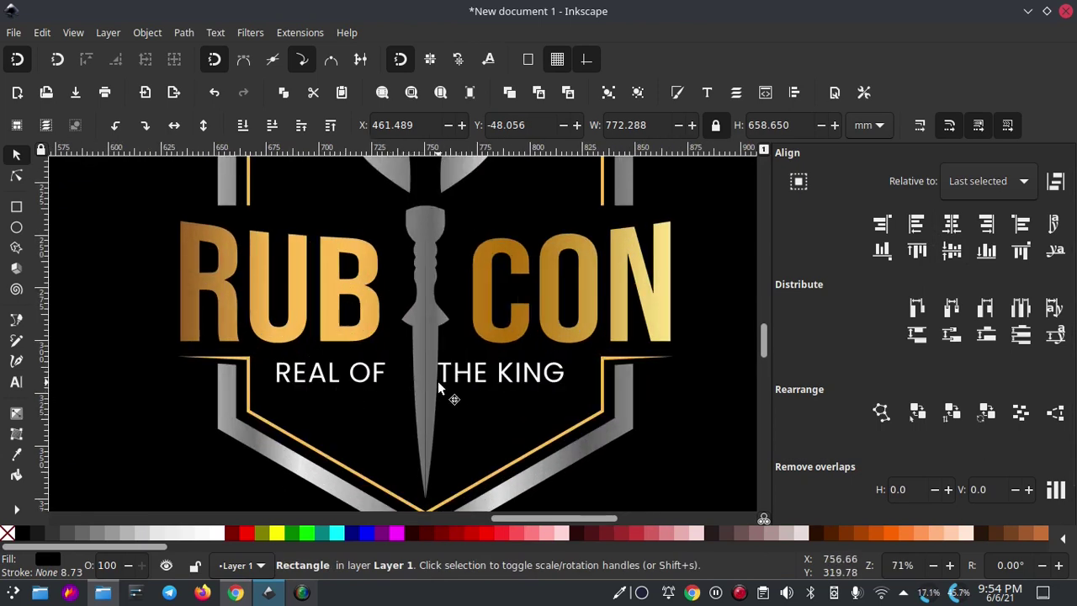
# Shift the subtitle slightly right to sit evenly around the dagger
pyautogui.click(468, 379)
pyautogui.scroll(1, 468, 379)
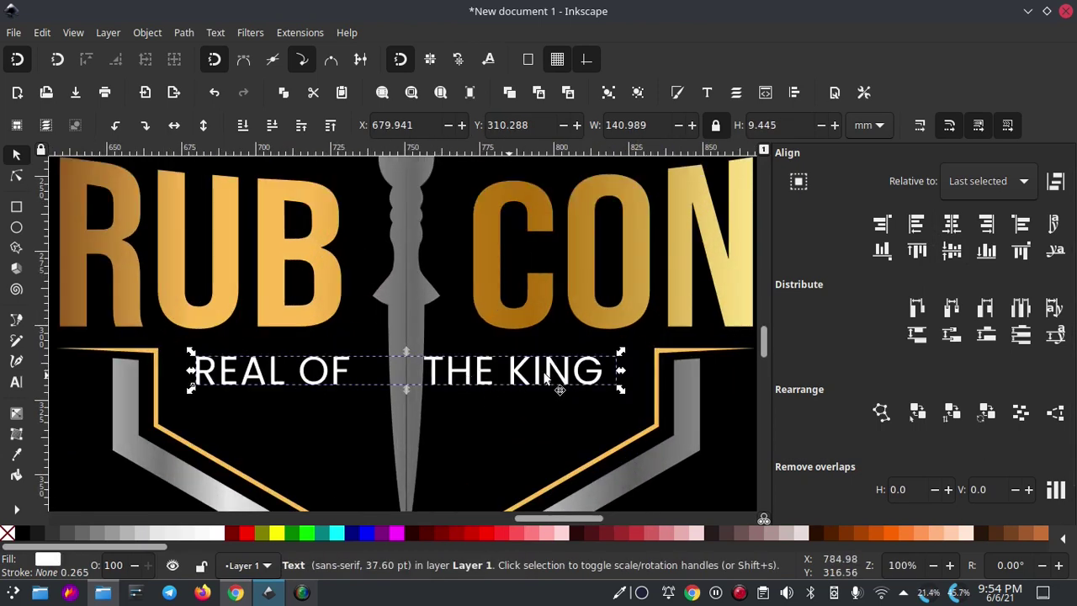
pyautogui.moveTo(494, 383); pyautogui.dragTo(503, 394)
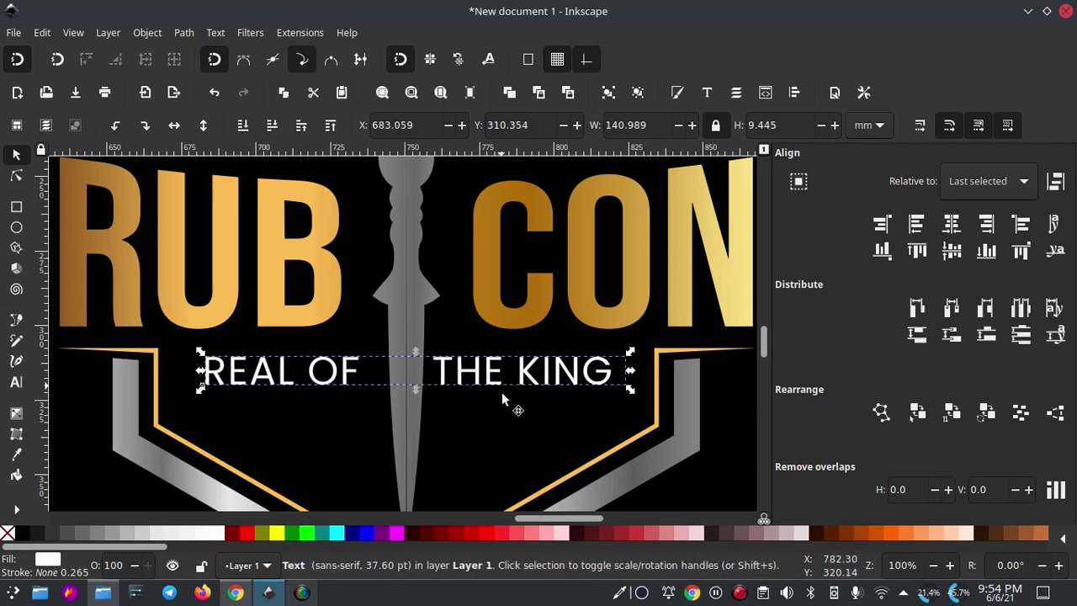
pyautogui.click(503, 399)
pyautogui.scroll(-2, 471, 396)
pyautogui.scroll(-1, 473, 399)
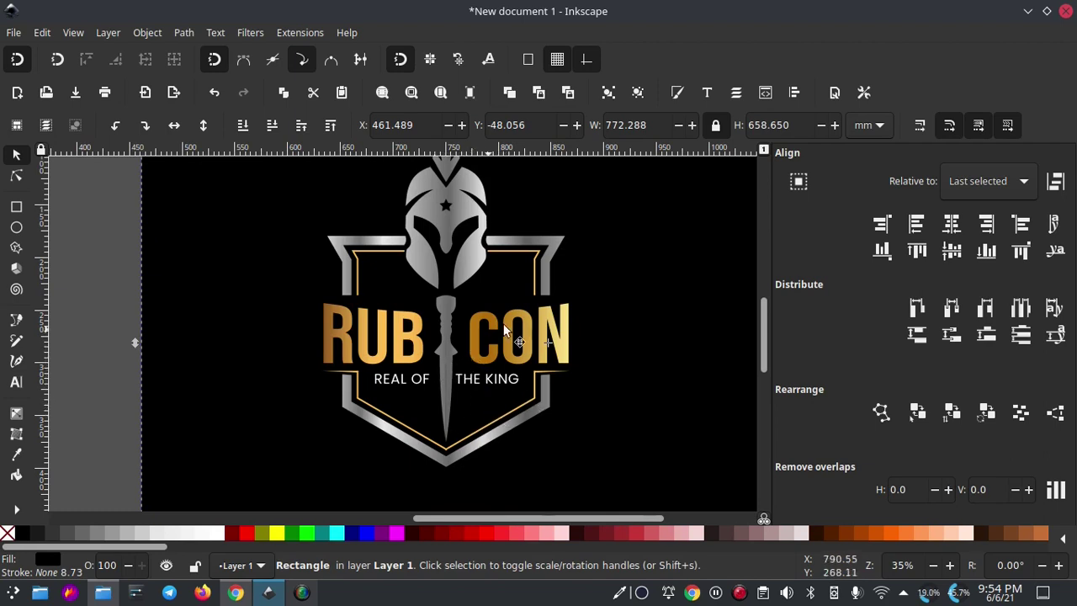
pyautogui.keyDown('ctrl'); pyautogui.scroll(2, 555, 305); pyautogui.keyUp('ctrl')
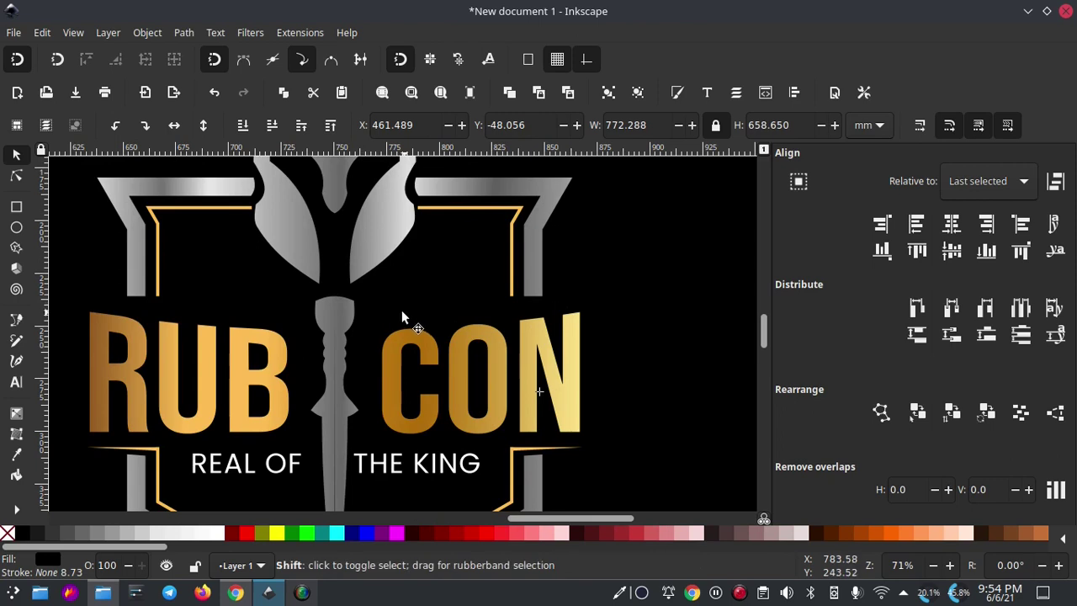
pyautogui.keyDown('ctrl'); pyautogui.scroll(-2, 401, 309); pyautogui.keyUp('ctrl')
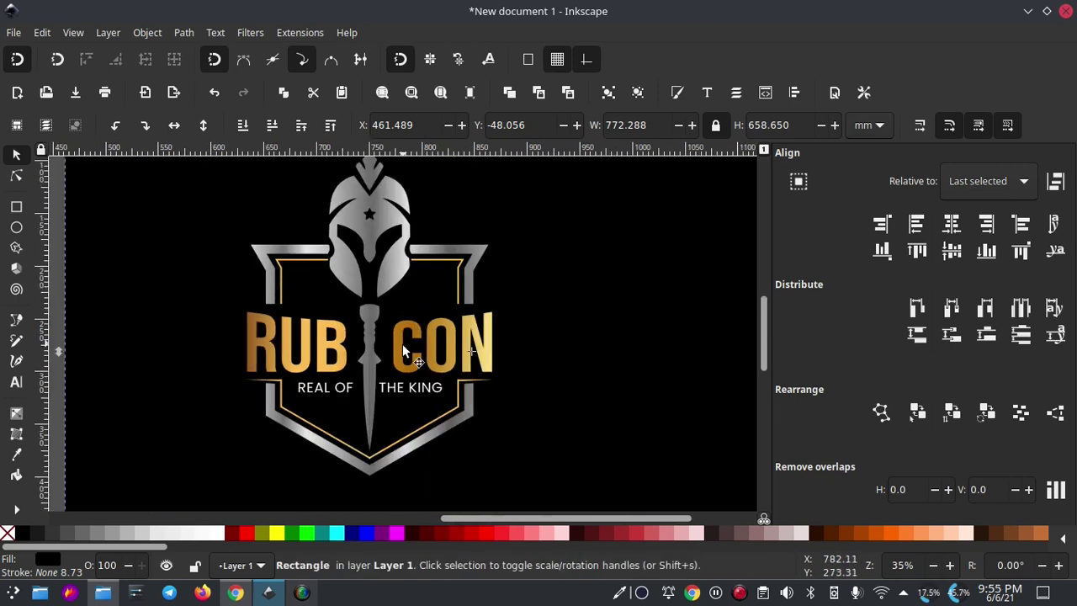
pyautogui.keyDown('ctrl'); pyautogui.scroll(-1, 413, 357); pyautogui.keyUp('ctrl')
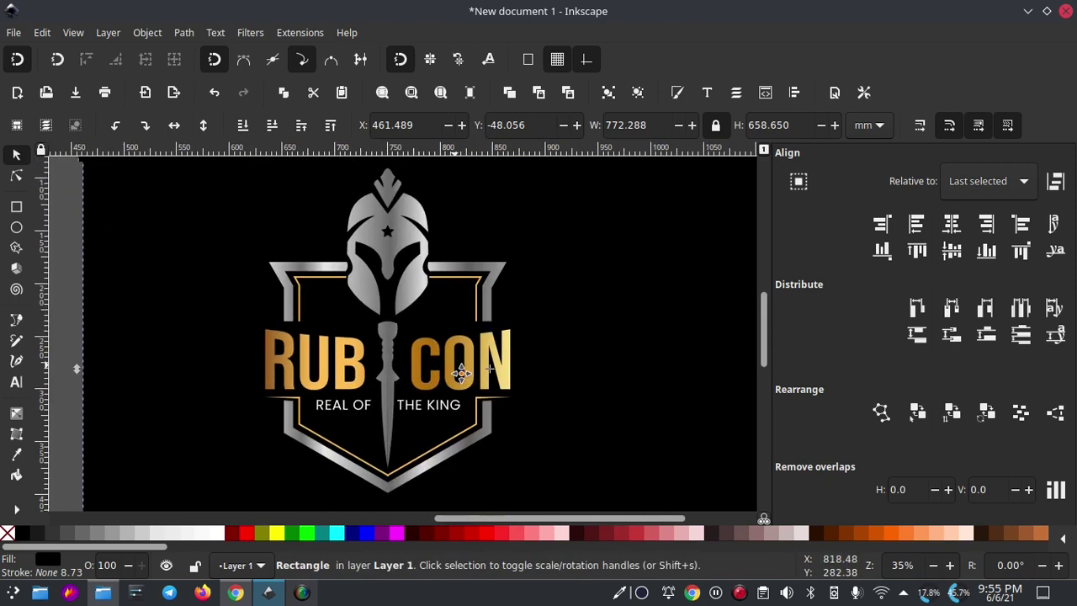
pyautogui.scroll(-2, 458, 333)
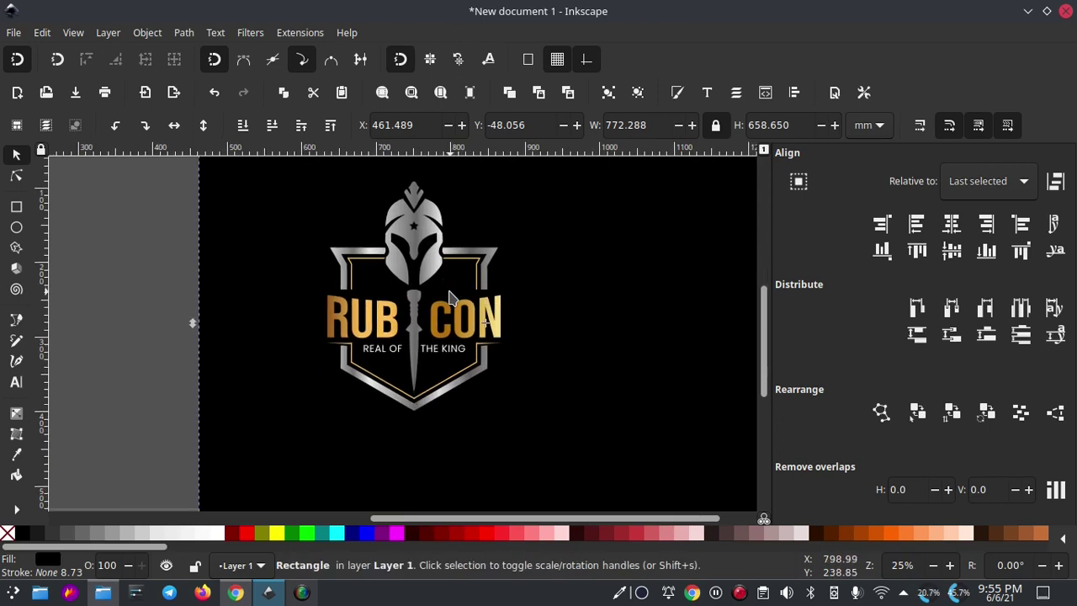